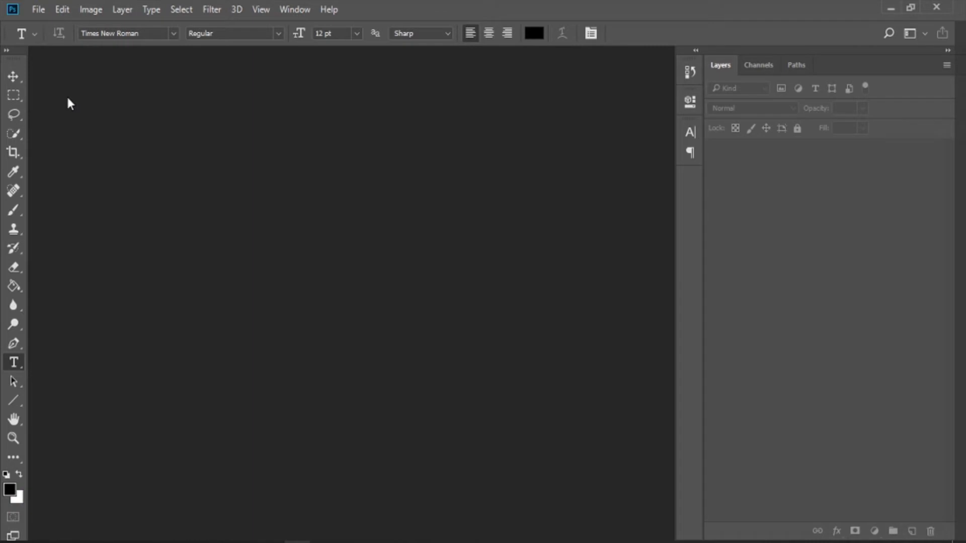
Step: Create a new A4 print document, 210 x 297 mm in portrait at 300 pixels/inch, in RGB Color with a white background
{"action": "left_click", "coordinate": [41, 10]}
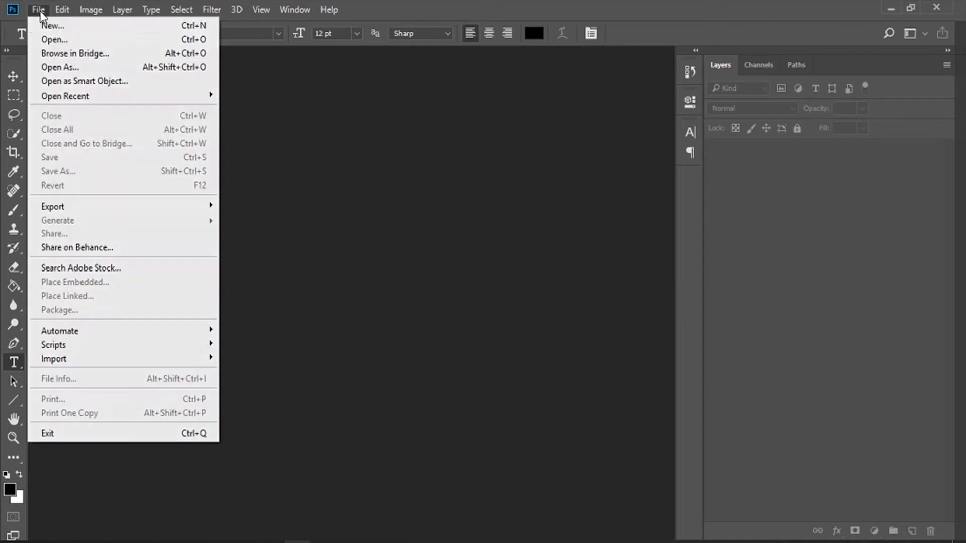
{"action": "left_click", "coordinate": [58, 29]}
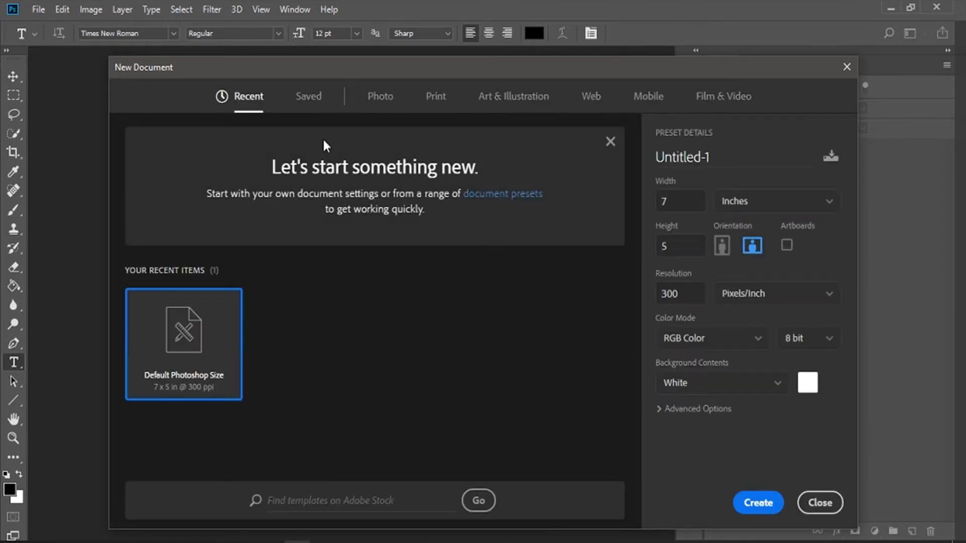
{"action": "left_click", "coordinate": [610, 142]}
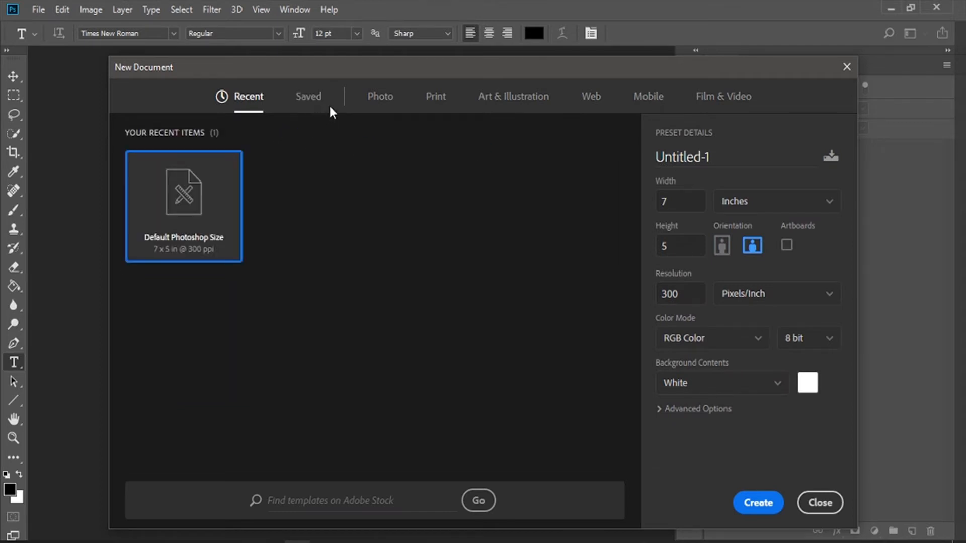
{"action": "left_click", "coordinate": [435, 98]}
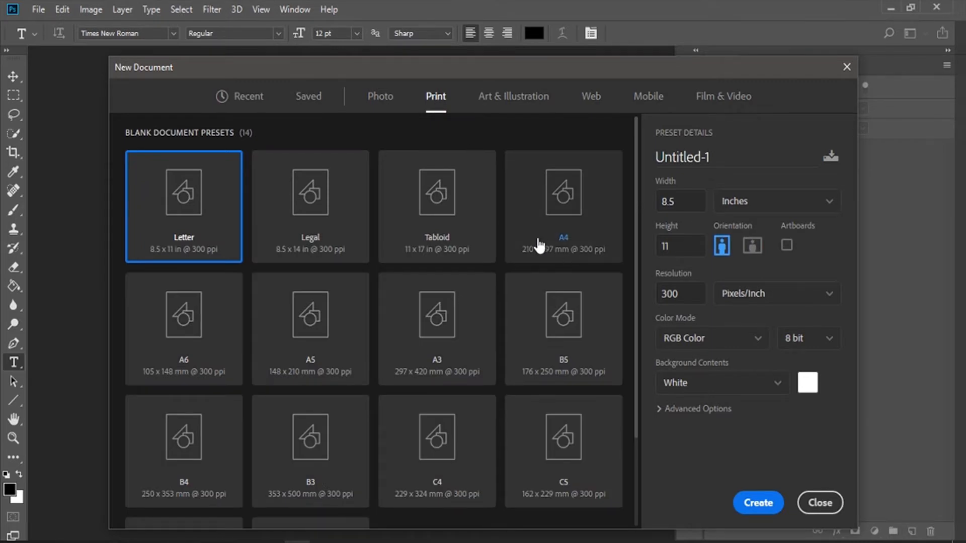
{"action": "left_click", "coordinate": [584, 244]}
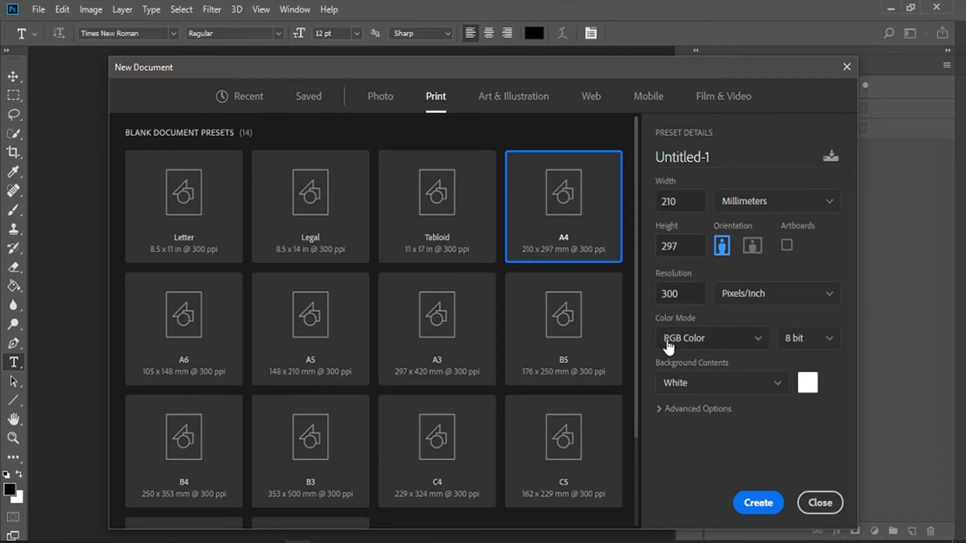
{"action": "left_click", "coordinate": [720, 347]}
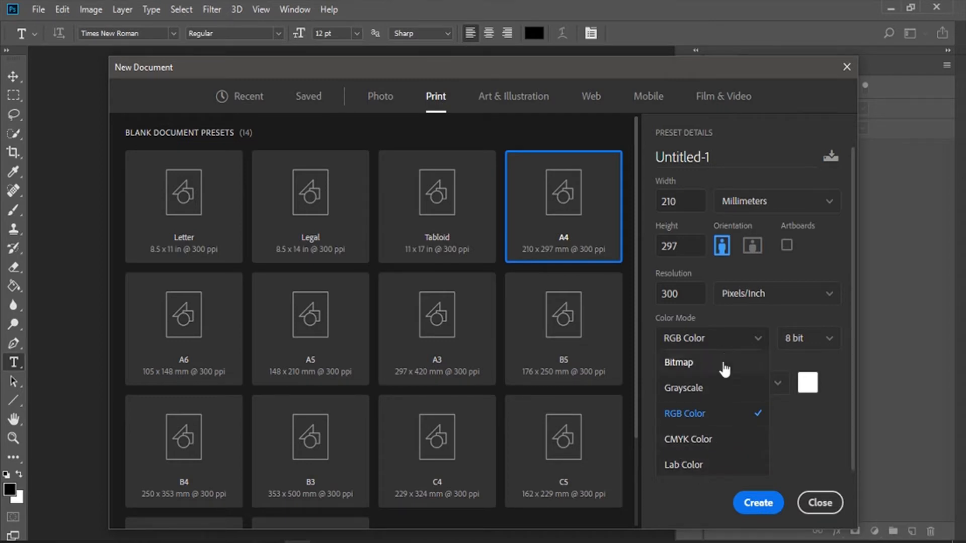
{"action": "key", "text": "Escape"}
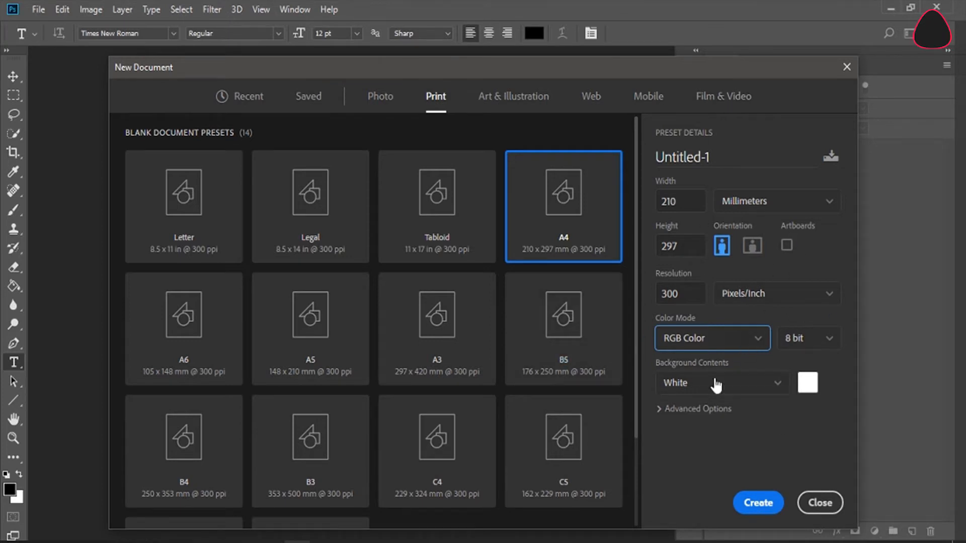
{"action": "left_click", "coordinate": [762, 506]}
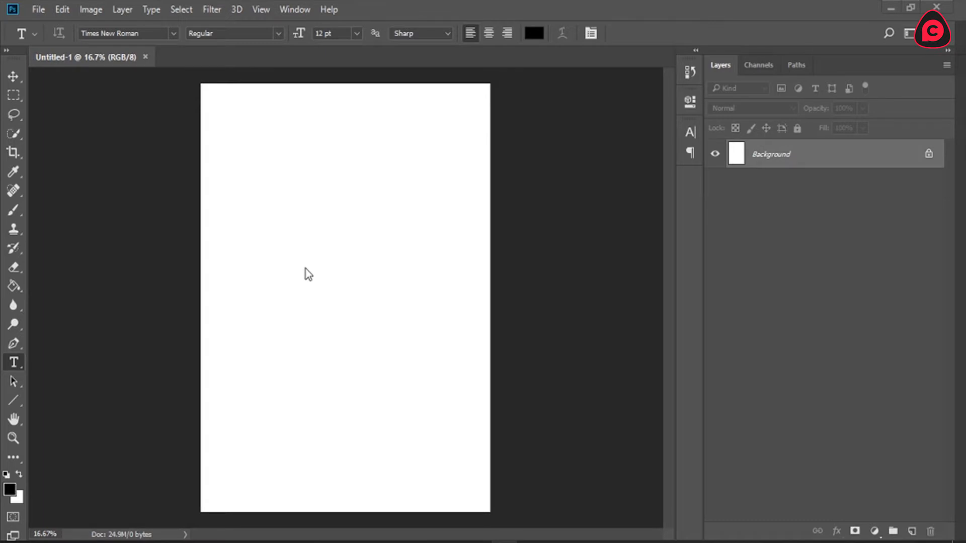
Step: Switch to the desktop and browse the hotel room photos in the image viewer, starting from kingDeluxe
{"action": "left_click", "coordinate": [889, 4]}
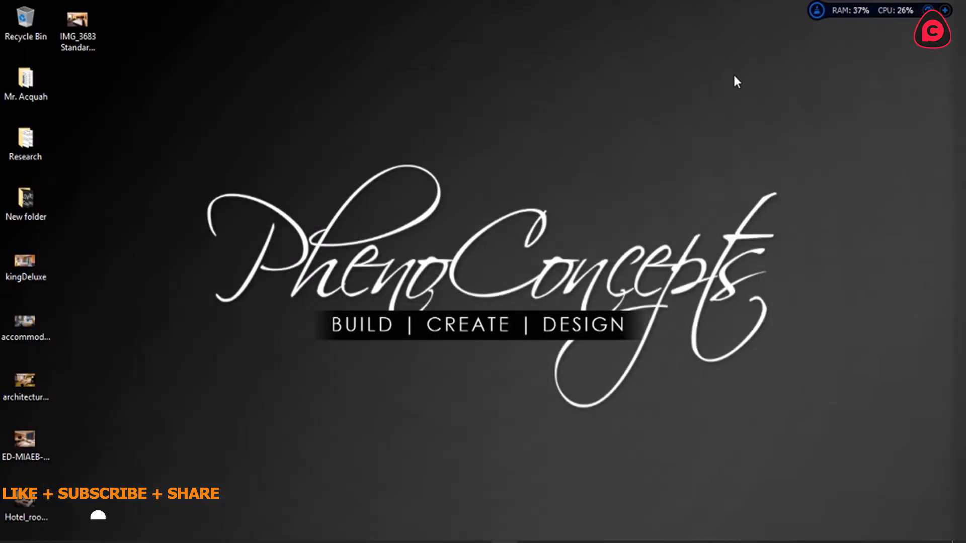
{"action": "left_click_drag", "start_coordinate": [104, 274], "coordinate": [33, 505]}
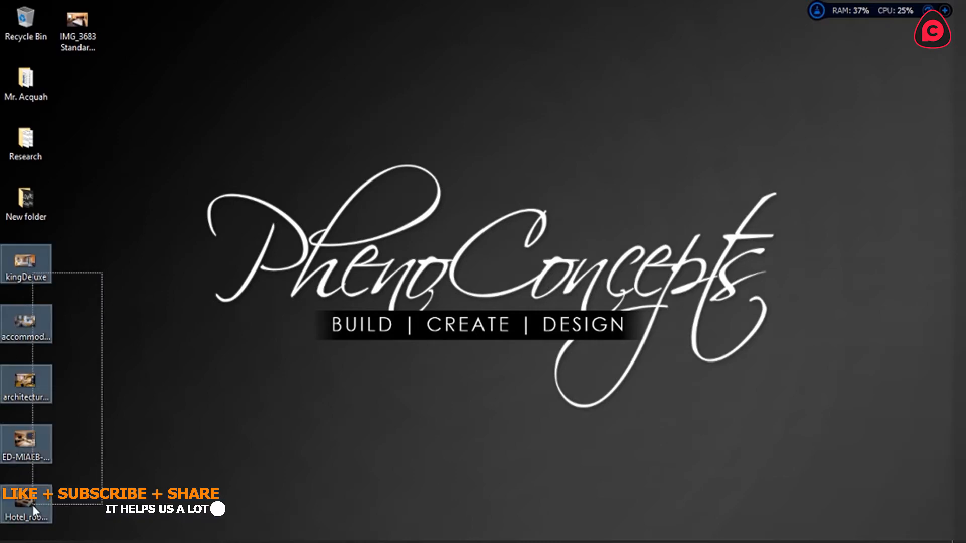
{"action": "left_click", "coordinate": [124, 291]}
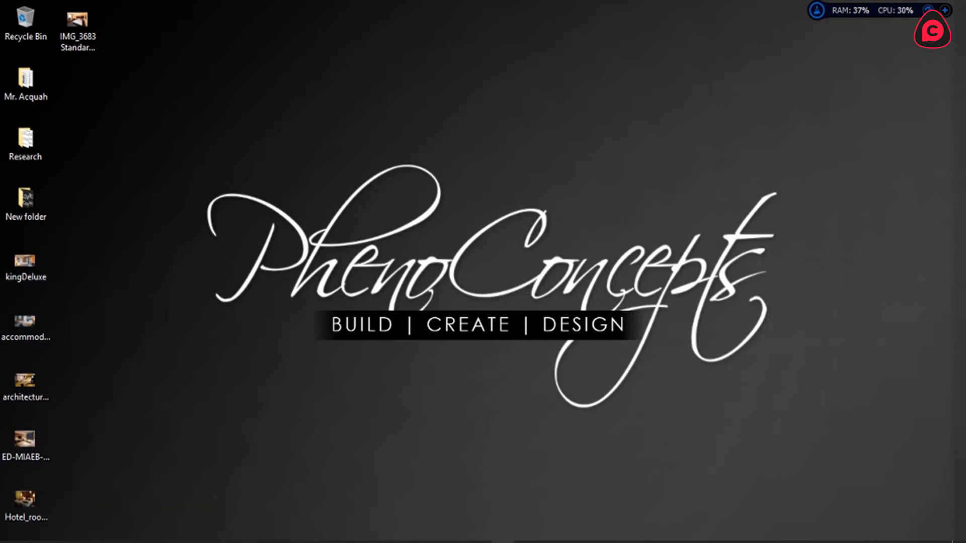
{"action": "left_click_drag", "start_coordinate": [965, 113], "coordinate": [257, 0]}
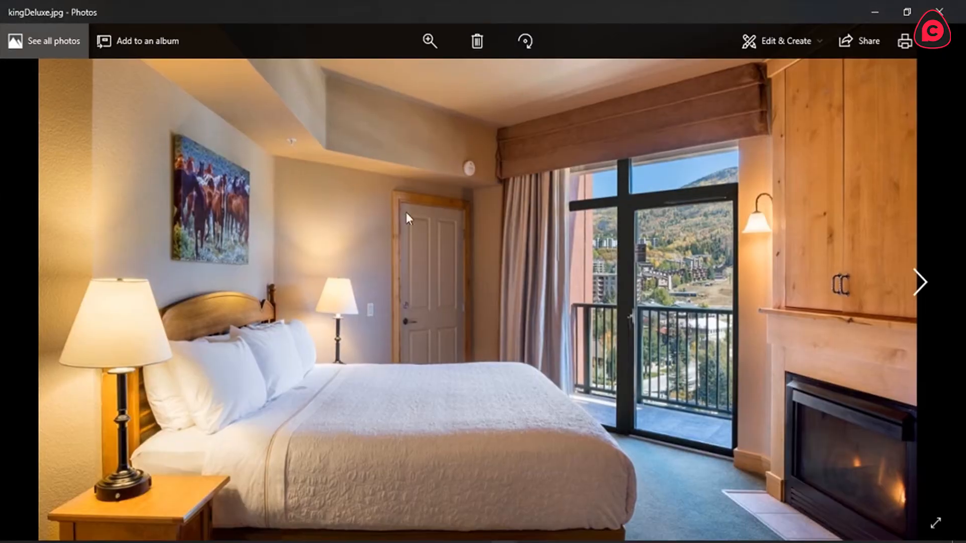
{"action": "left_click", "coordinate": [919, 282]}
{"action": "left_click", "coordinate": [918, 283]}
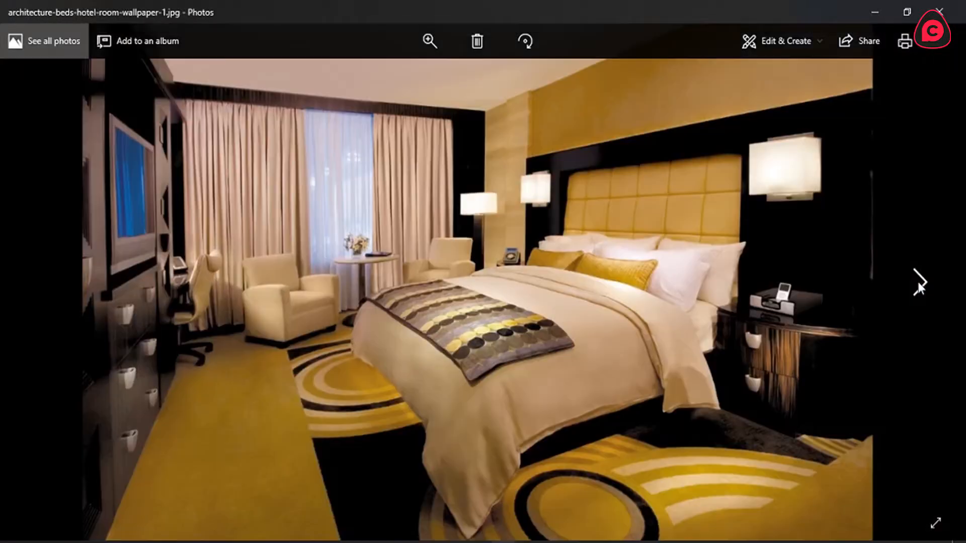
{"action": "left_click", "coordinate": [918, 282]}
{"action": "left_click", "coordinate": [918, 283]}
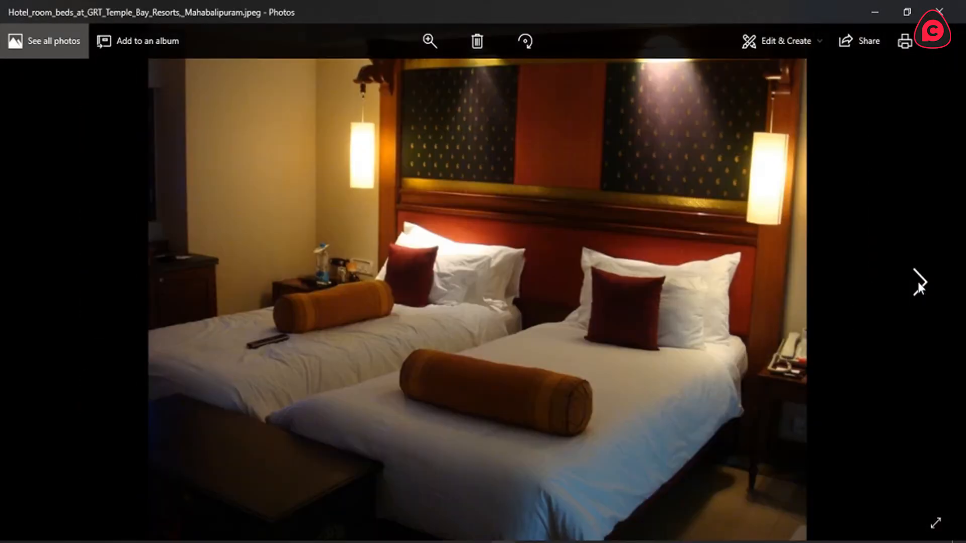
{"action": "left_click", "coordinate": [918, 282]}
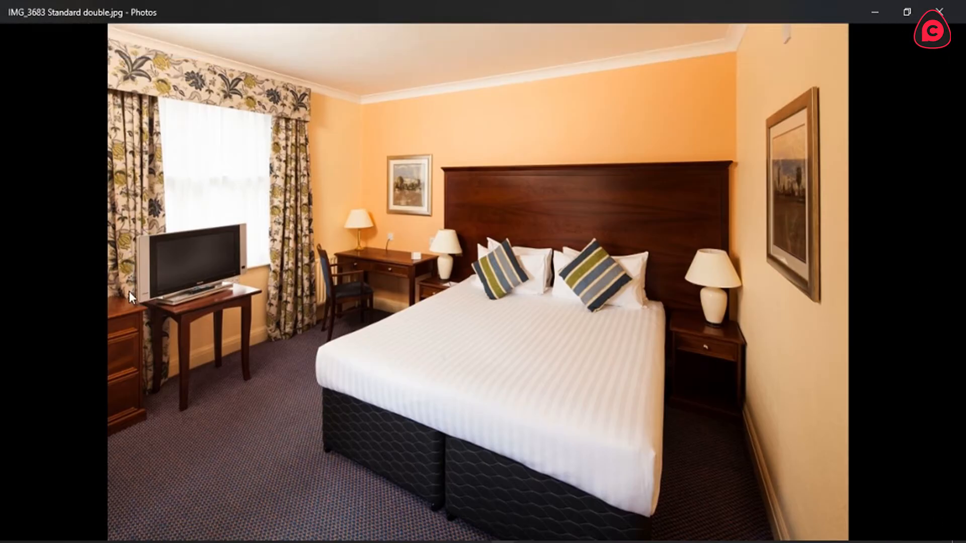
{"action": "left_click", "coordinate": [31, 290]}
{"action": "left_click", "coordinate": [29, 292]}
{"action": "left_click", "coordinate": [30, 291]}
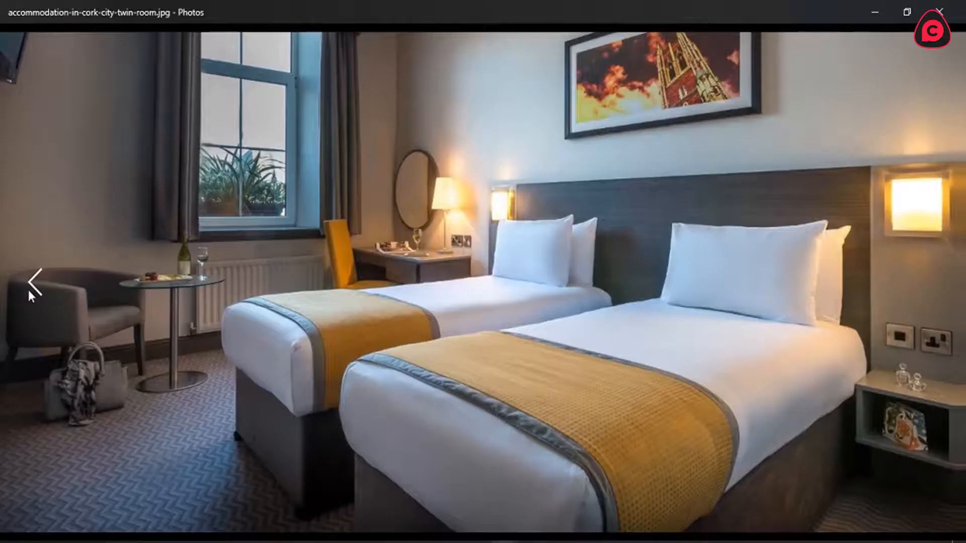
{"action": "left_click", "coordinate": [30, 291]}
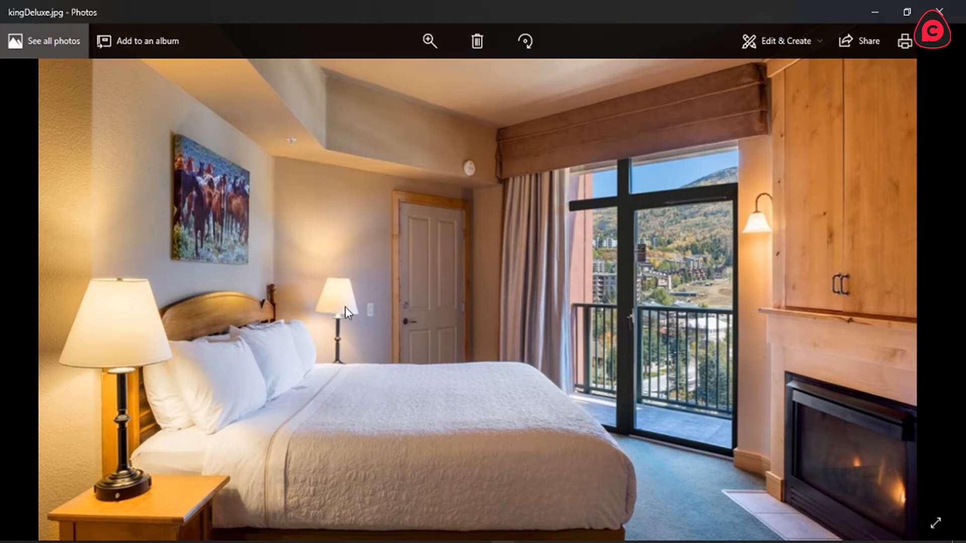
{"action": "left_click", "coordinate": [942, 6]}
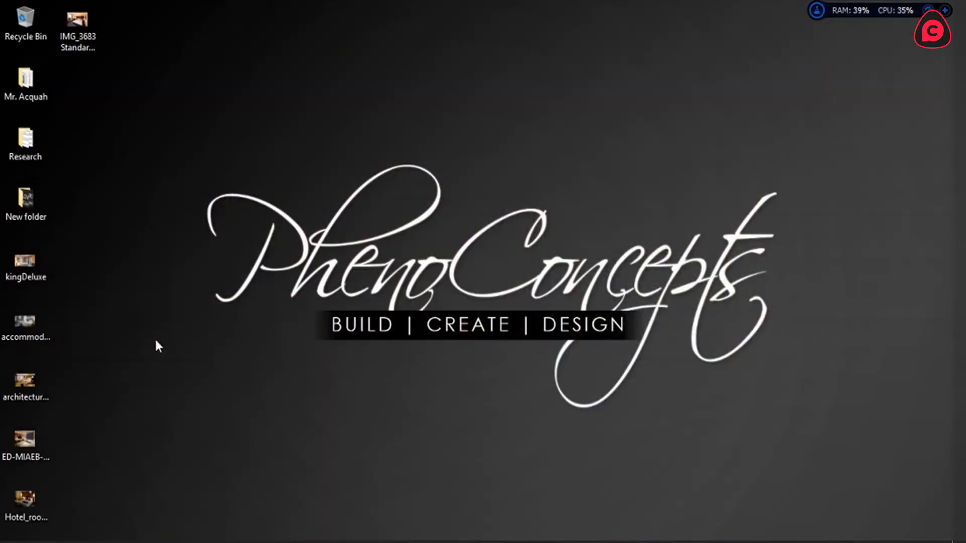
Step: Place the kingDeluxe photo from the desktop into the Photoshop document, scaled to about 64%, horizontally centred and flush with the page's top edge
{"action": "left_click_drag", "start_coordinate": [25, 264], "coordinate": [346, 235]}
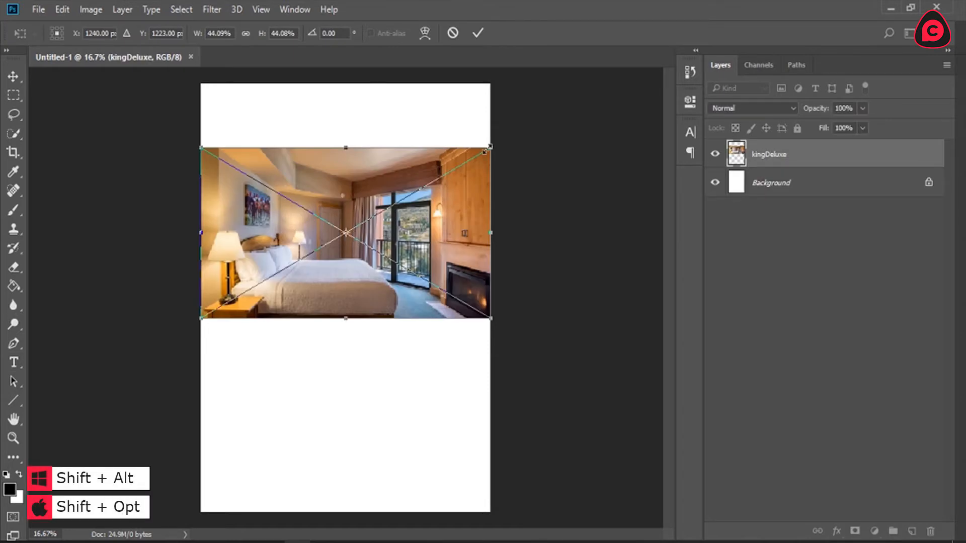
{"action": "left_click_drag", "start_coordinate": [488, 148], "coordinate": [624, 101]}
{"action": "left_click_drag", "start_coordinate": [351, 162], "coordinate": [351, 177]}
{"action": "left_click_drag", "start_coordinate": [617, 401], "coordinate": [547, 372]}
{"action": "left_click_drag", "start_coordinate": [404, 340], "coordinate": [405, 291]}
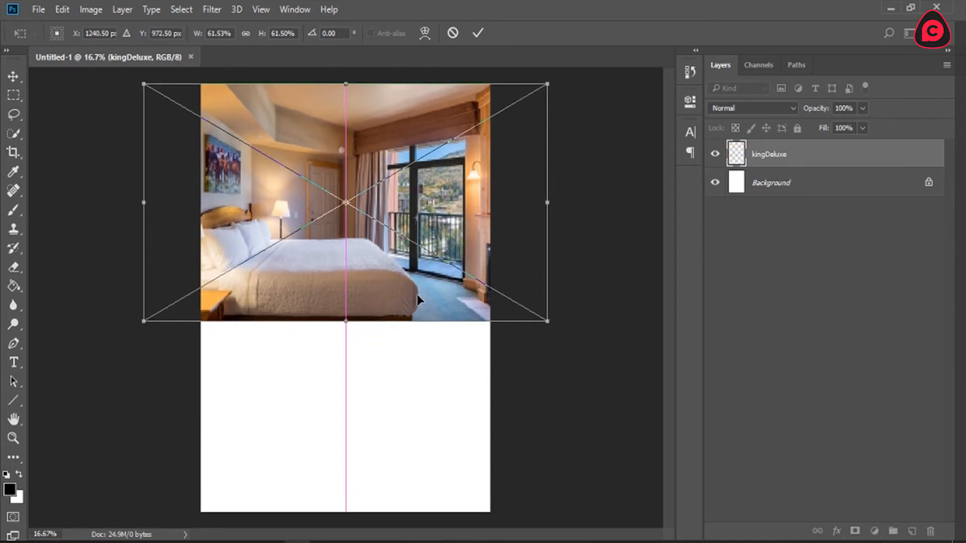
{"action": "left_click_drag", "start_coordinate": [548, 321], "coordinate": [557, 327]}
{"action": "left_click_drag", "start_coordinate": [401, 242], "coordinate": [398, 245]}
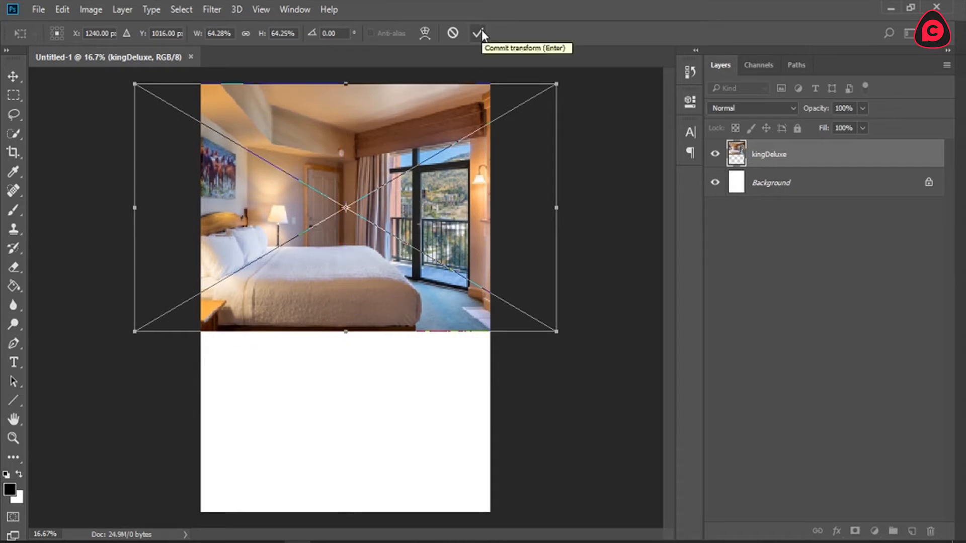
{"action": "key", "text": "t"}
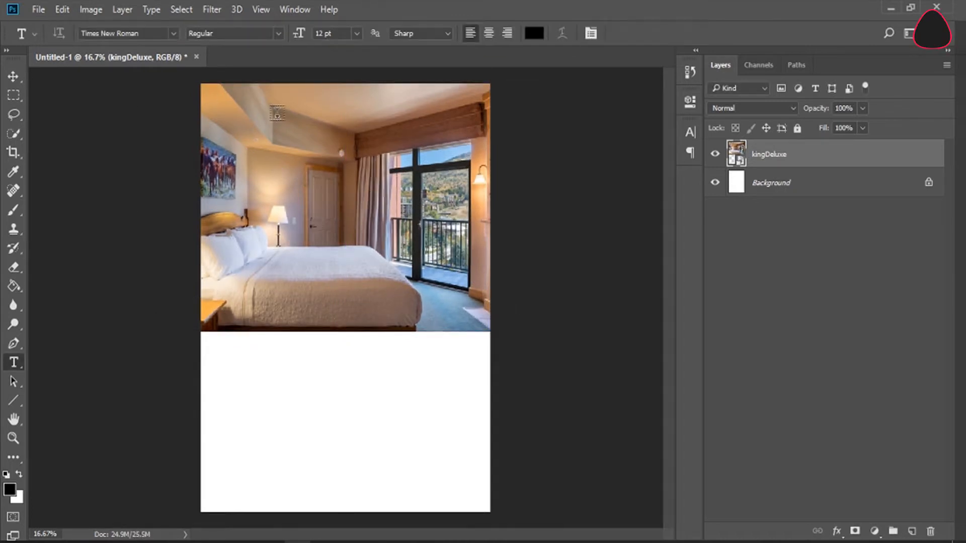
Step: Move the kingDeluxe photo sideways with the Move tool until its left edge meets the page's left edge
{"action": "left_click", "coordinate": [13, 77]}
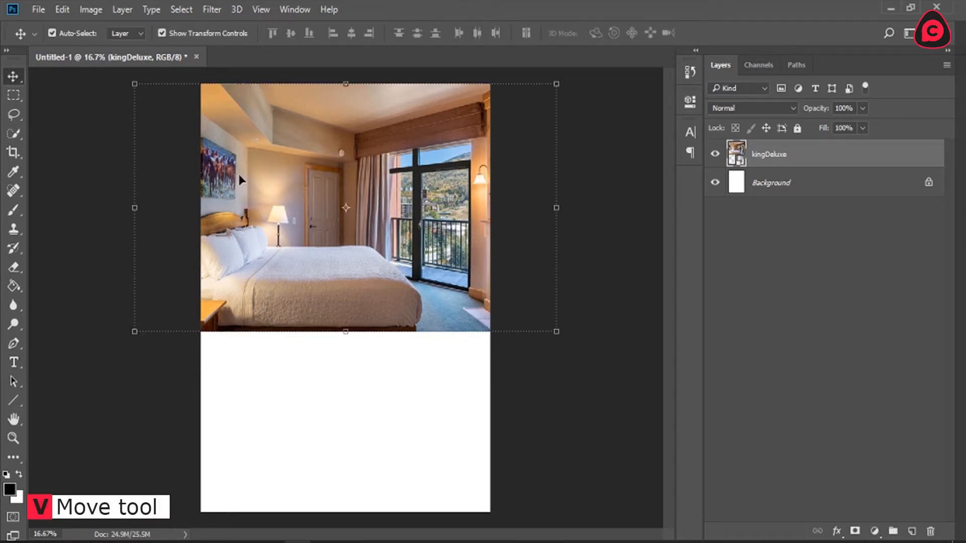
{"action": "left_click_drag", "start_coordinate": [287, 201], "coordinate": [345, 207]}
{"action": "left_click_drag", "start_coordinate": [273, 215], "coordinate": [281, 216]}
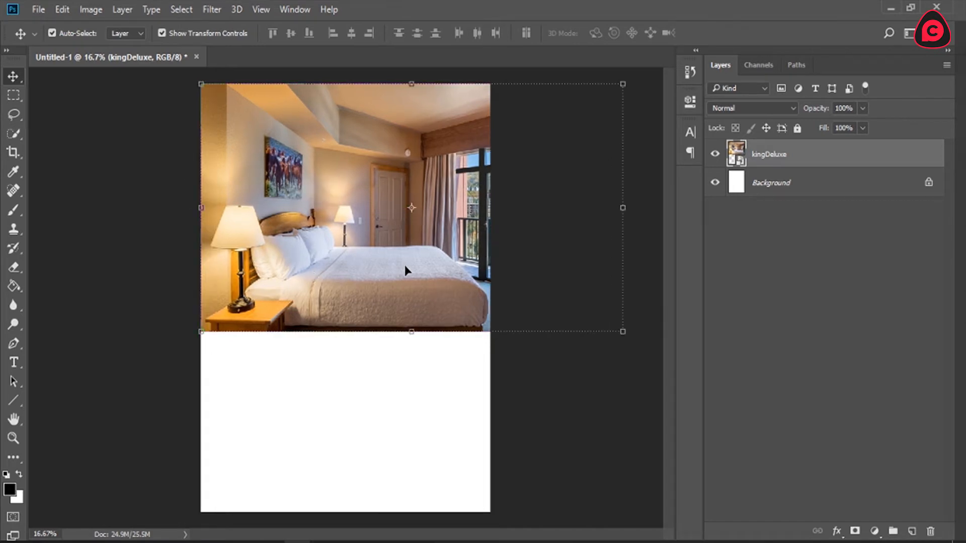
{"action": "left_click", "coordinate": [809, 252]}
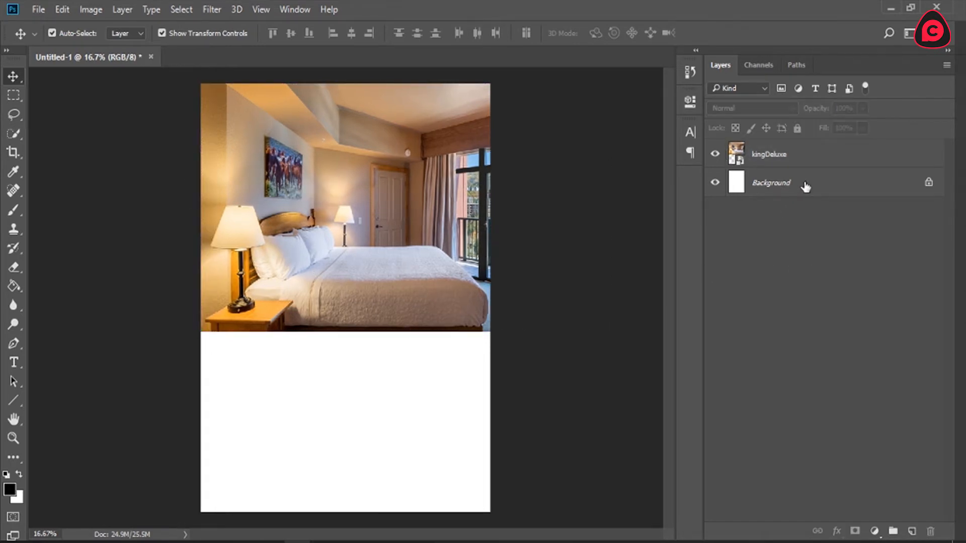
Step: Unlock the Background layer to turn it into a regular layer
{"action": "left_click", "coordinate": [928, 185]}
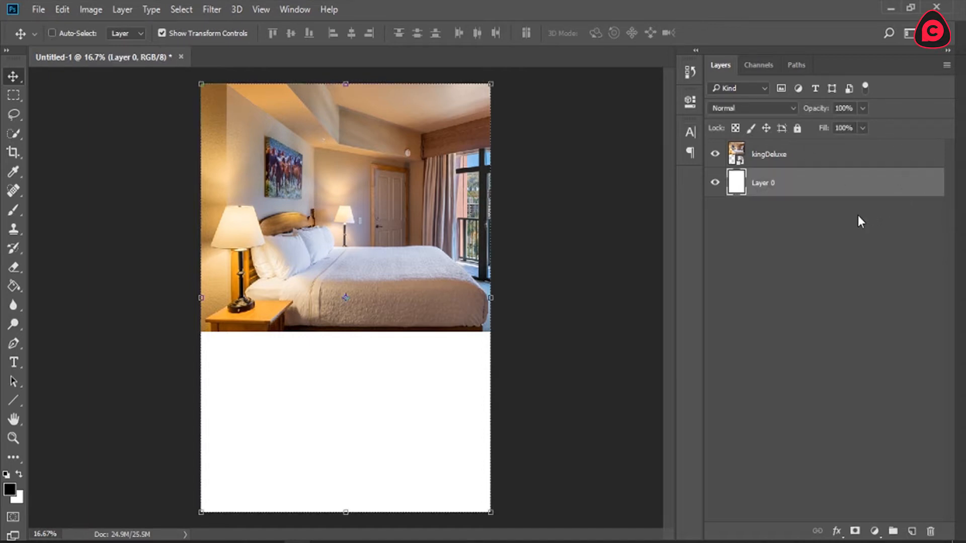
{"action": "key", "text": "ctrl+z"}
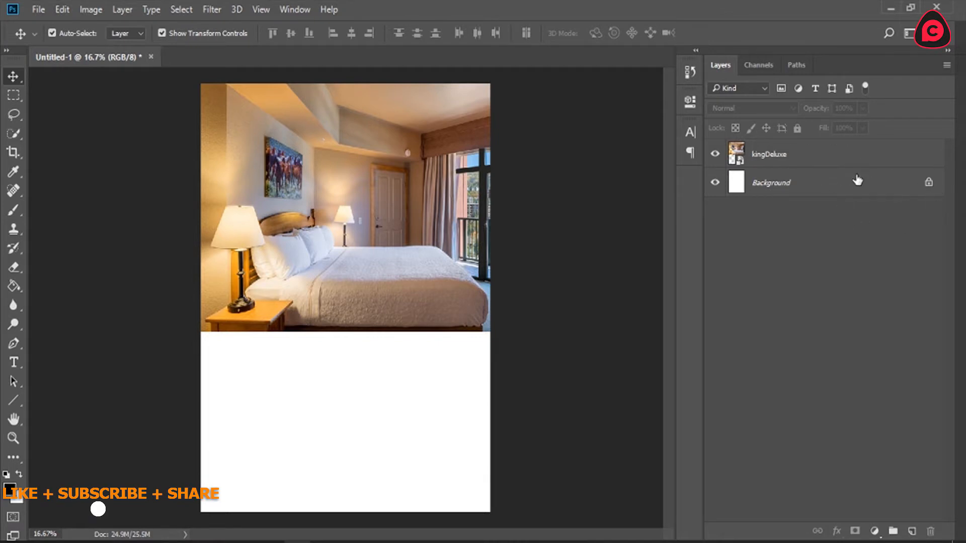
{"action": "left_click", "coordinate": [929, 186]}
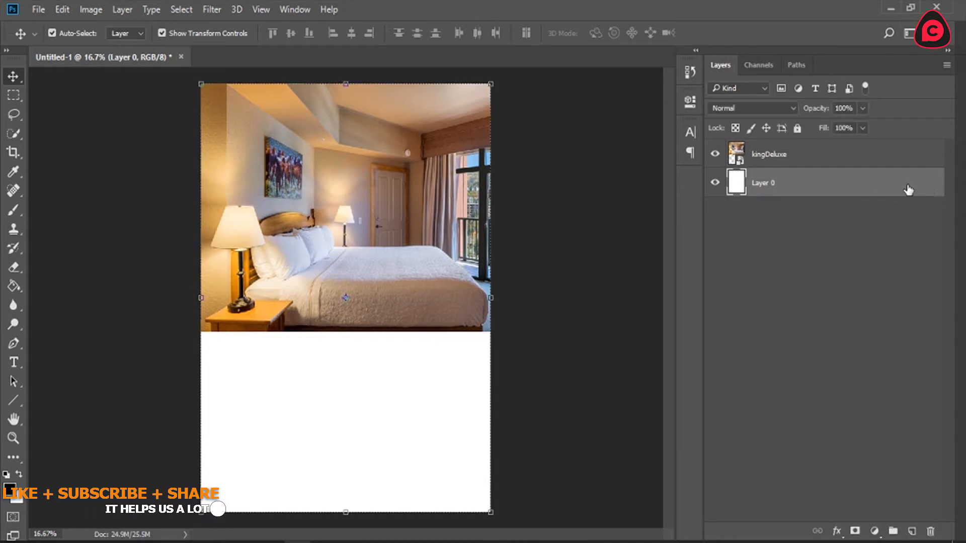
{"action": "double_click", "coordinate": [911, 186]}
{"action": "left_click", "coordinate": [886, 71]}
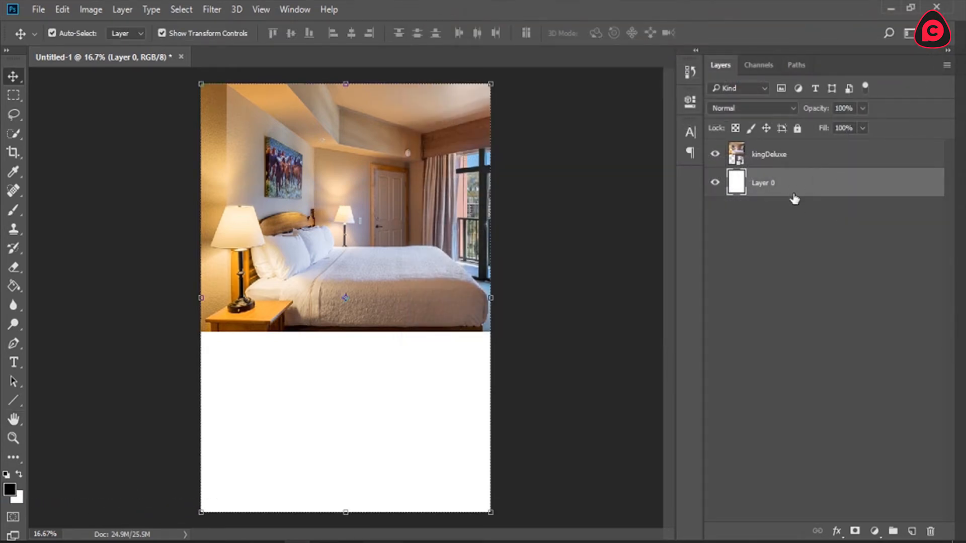
Step: Group the kingDeluxe photo layer with the white base layer and name the group BACKGROUND
{"action": "left_click", "coordinate": [798, 157], "text": "ctrl"}
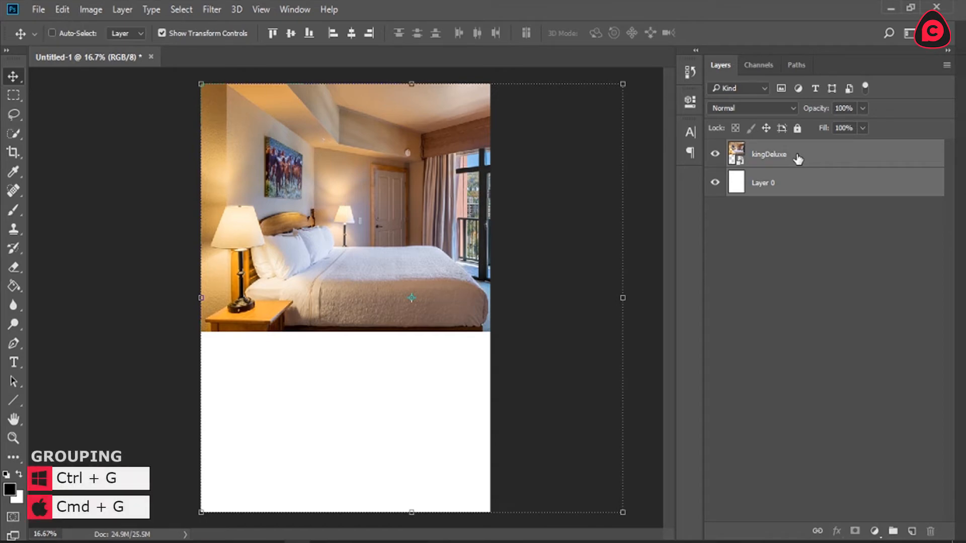
{"action": "key", "text": "ctrl+g"}
{"action": "key", "text": "ctrl+shift+g"}
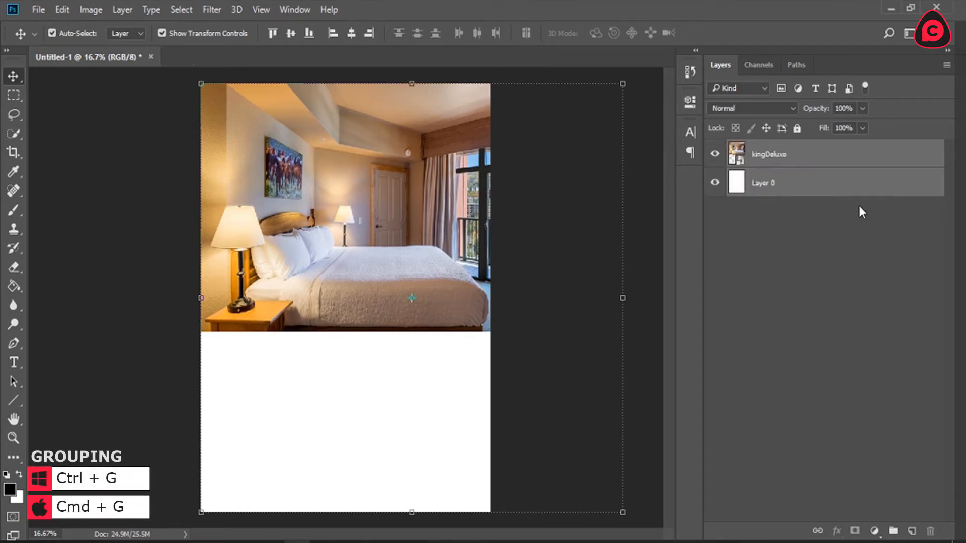
{"action": "left_click", "coordinate": [892, 532]}
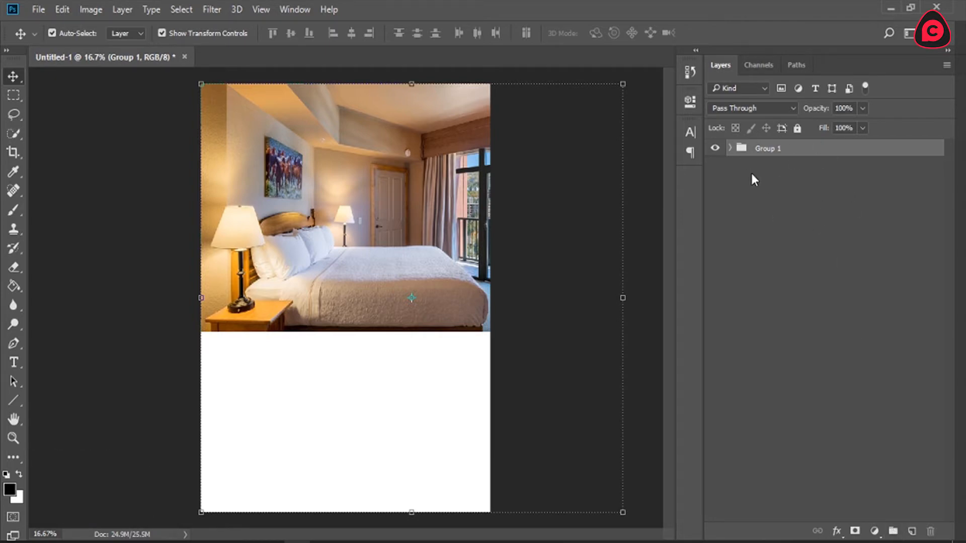
{"action": "double_click", "coordinate": [768, 147]}
{"action": "type", "text": "BACKGROUND"}
{"action": "key", "text": "Return"}
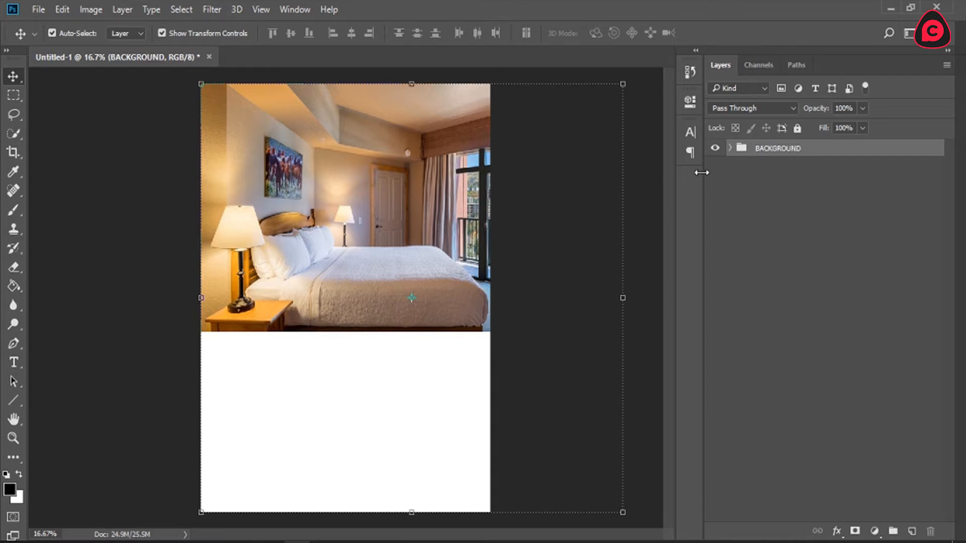
Step: Expand the BACKGROUND group and select the kingDeluxe layer inside it
{"action": "left_click", "coordinate": [730, 163]}
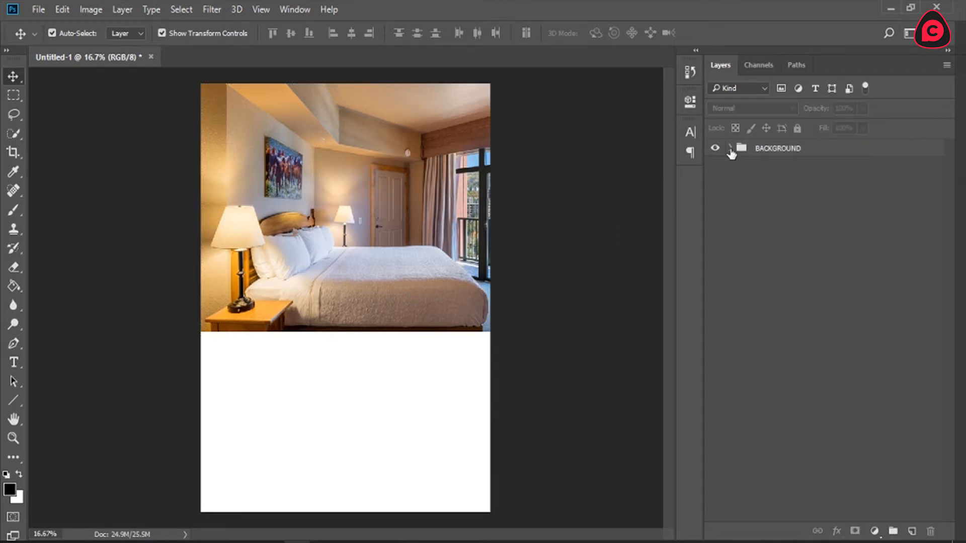
{"action": "left_click", "coordinate": [730, 149]}
{"action": "left_click", "coordinate": [777, 170]}
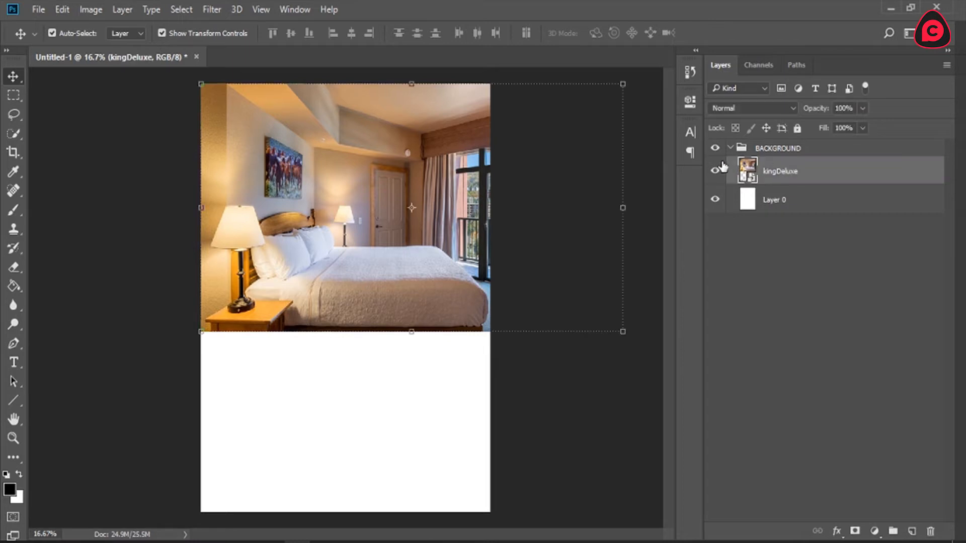
Step: Move the kingDeluxe layer out of the BACKGROUND group and place it above the group
{"action": "left_click_drag", "start_coordinate": [841, 172], "coordinate": [821, 146]}
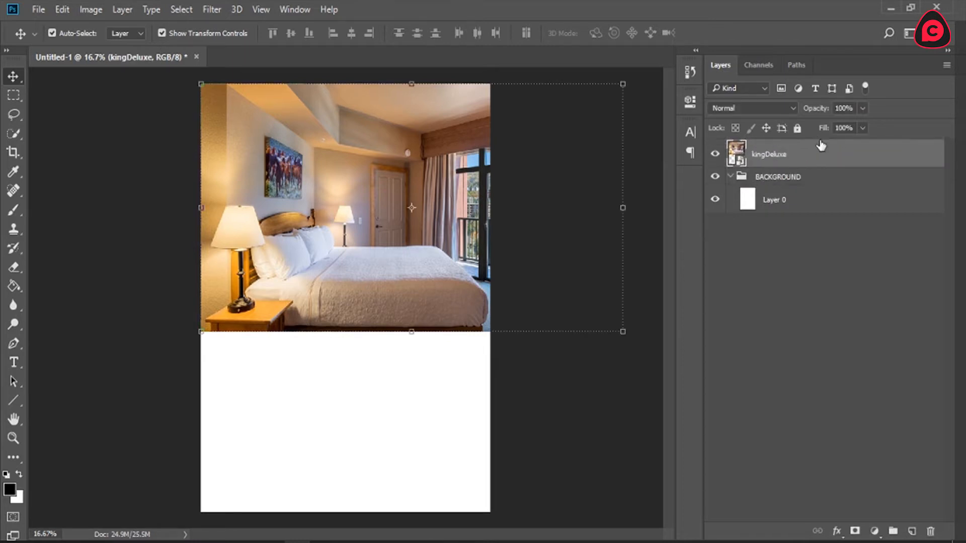
Step: Rename the white Layer 0 to BACKGROUND, lock it fully and collapse its group
{"action": "left_click", "coordinate": [807, 200]}
{"action": "double_click", "coordinate": [780, 177]}
{"action": "key", "text": "ctrl+c"}
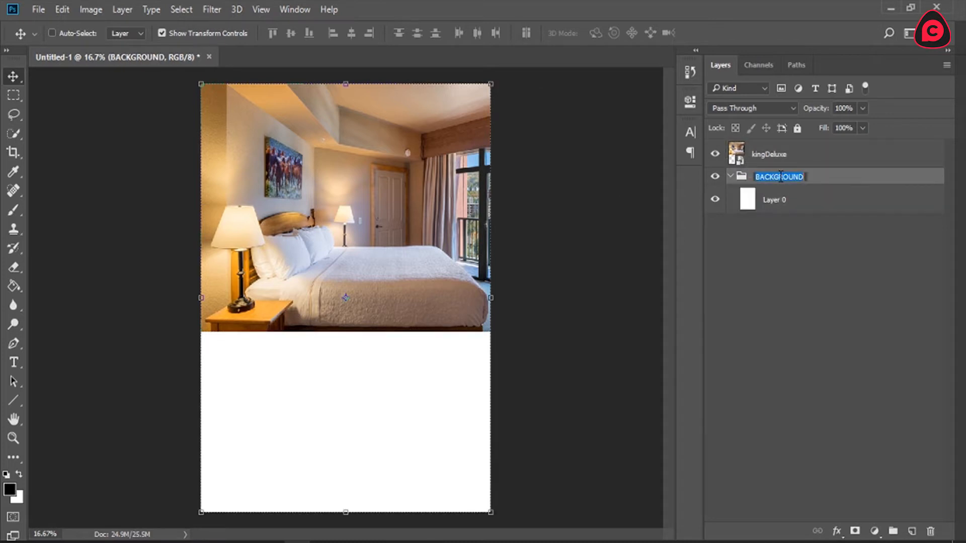
{"action": "left_click", "coordinate": [777, 200]}
{"action": "double_click", "coordinate": [775, 199]}
{"action": "key", "text": "ctrl+v"}
{"action": "key", "text": "Return"}
{"action": "left_click", "coordinate": [798, 129]}
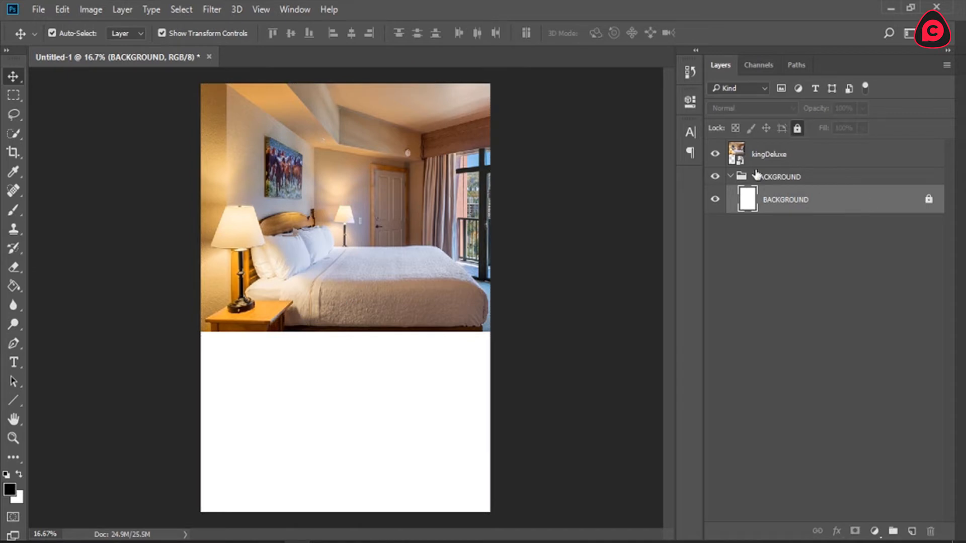
{"action": "left_click", "coordinate": [730, 176]}
Step: Put the kingDeluxe layer in a new group named IMAGES
{"action": "left_click", "coordinate": [767, 161]}
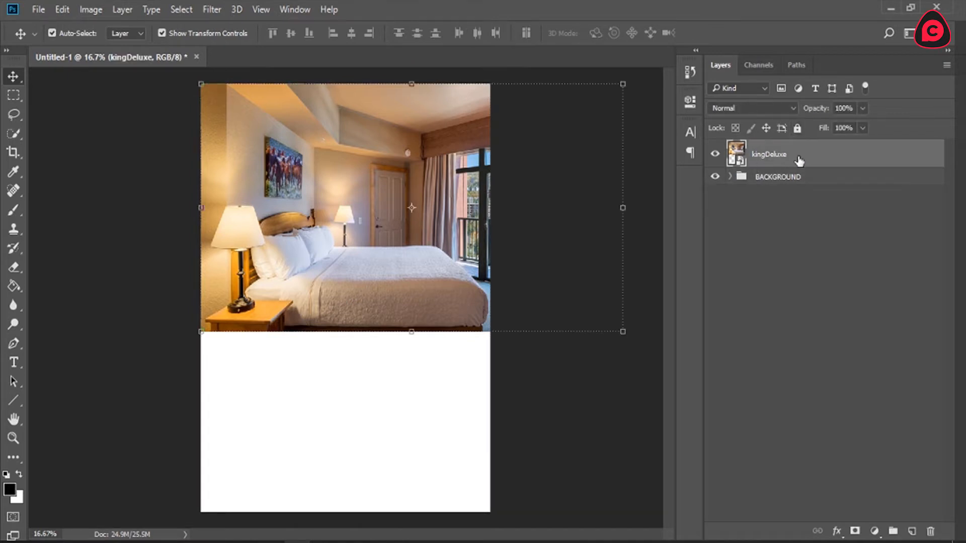
{"action": "key", "text": "ctrl+g"}
{"action": "double_click", "coordinate": [767, 148]}
{"action": "type", "text": "IMAHGES"}
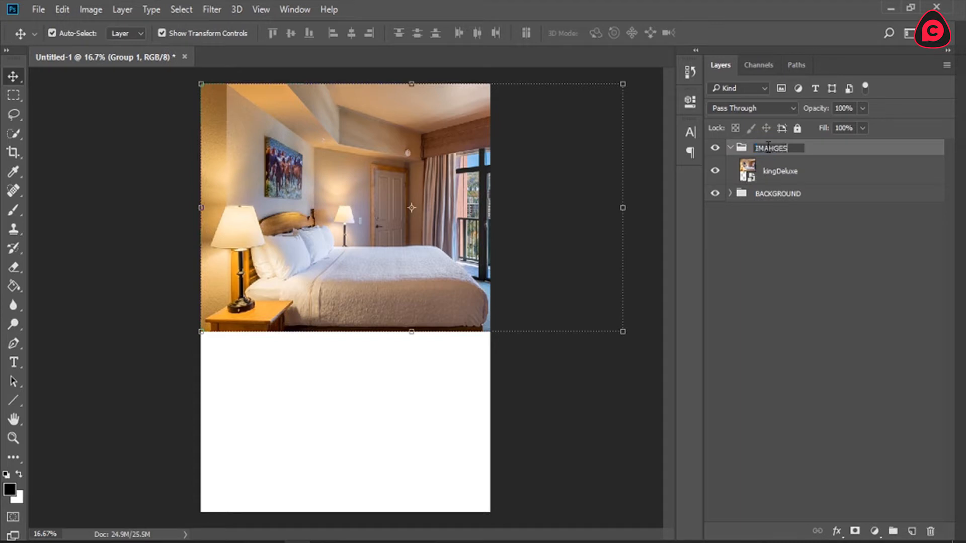
{"action": "type", "text": "ES"}
{"action": "key", "text": "Return"}
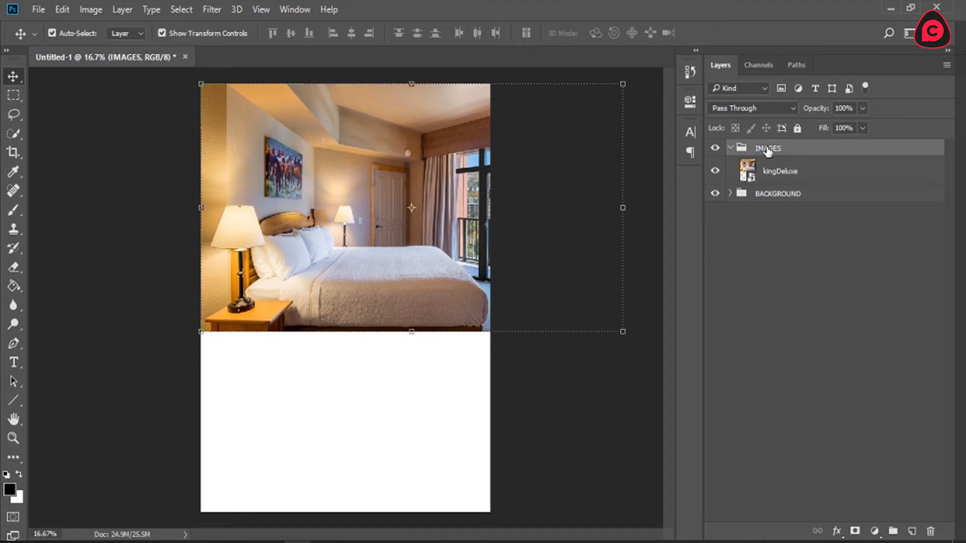
Step: Nest the kingDeluxe layer in a subgroup named MAIN IMAGE inside the IMAGES group
{"action": "left_click", "coordinate": [798, 173]}
{"action": "key", "text": "ctrl+g"}
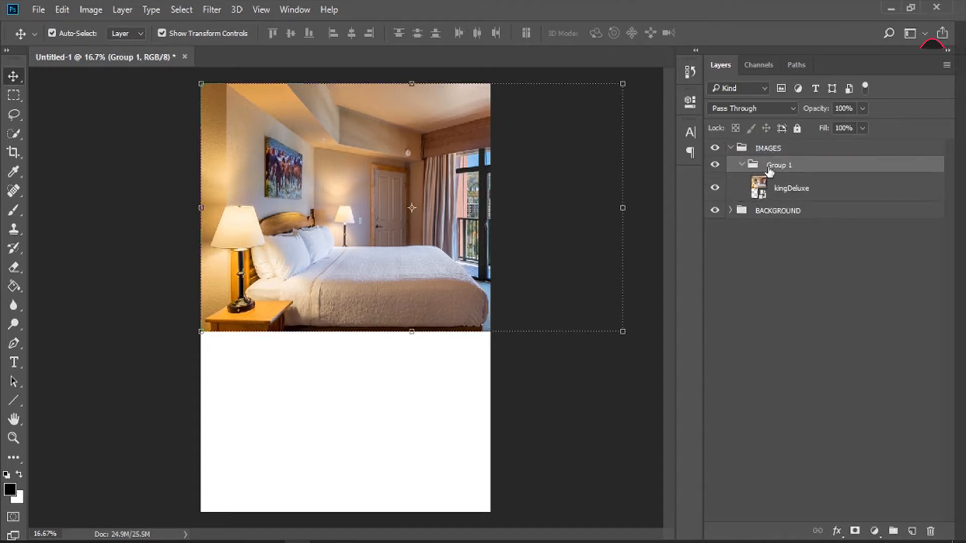
{"action": "double_click", "coordinate": [787, 169]}
{"action": "type", "text": "AMIN"}
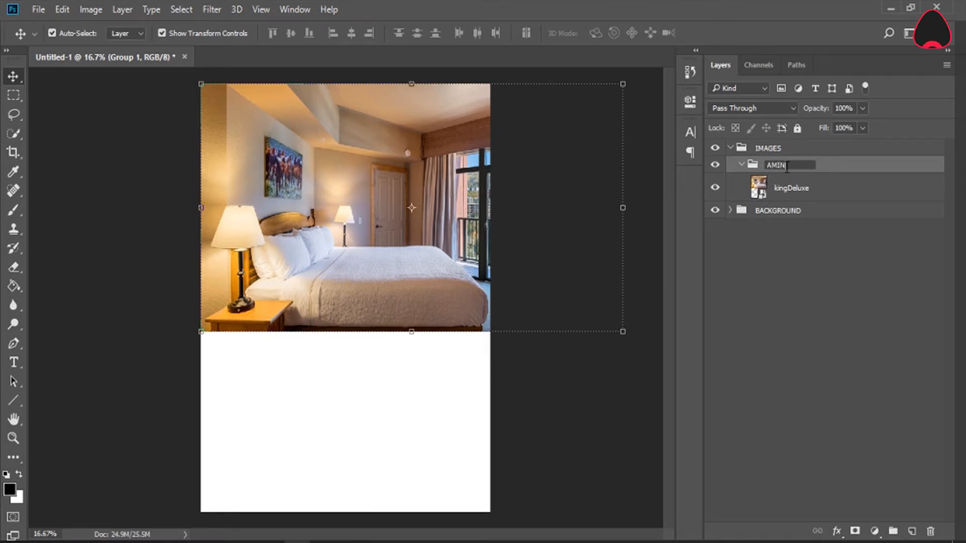
{"action": "type", "text": "MAIN"}
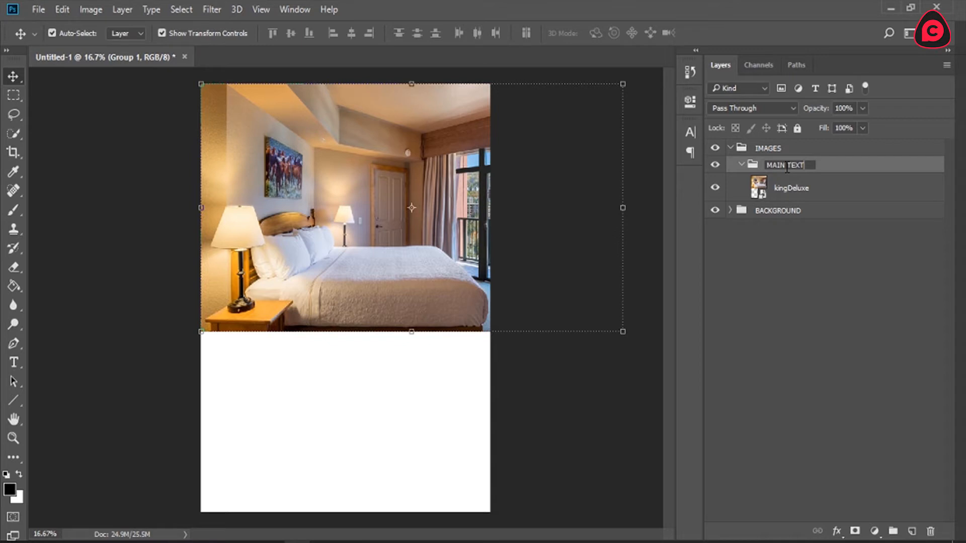
{"action": "type", "text": " IMAGE"}
{"action": "key", "text": "Return"}
{"action": "left_click", "coordinate": [787, 193]}
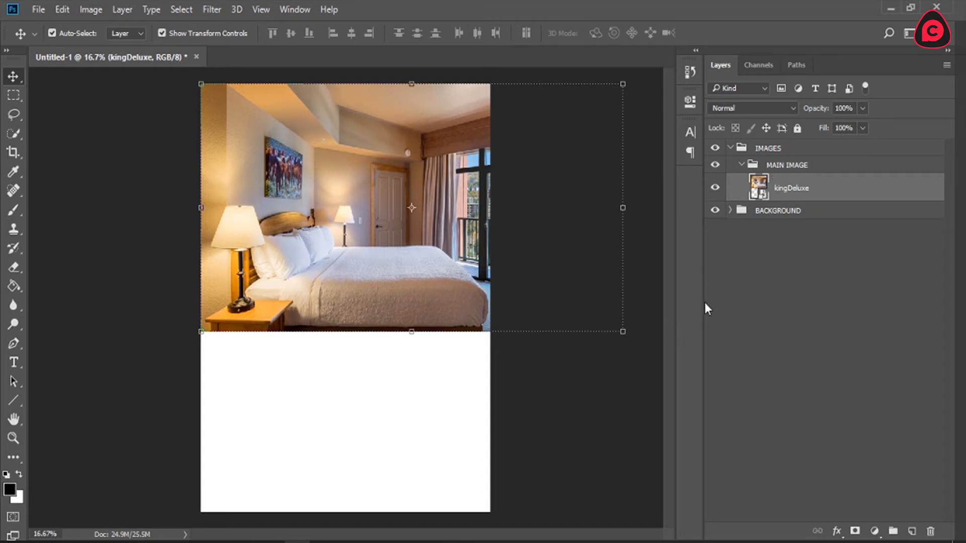
Step: Draw a black rectangle shape about 1212 × 367 px, horizontally centred across the bedroom photo's bottom edge
{"action": "left_click", "coordinate": [11, 401]}
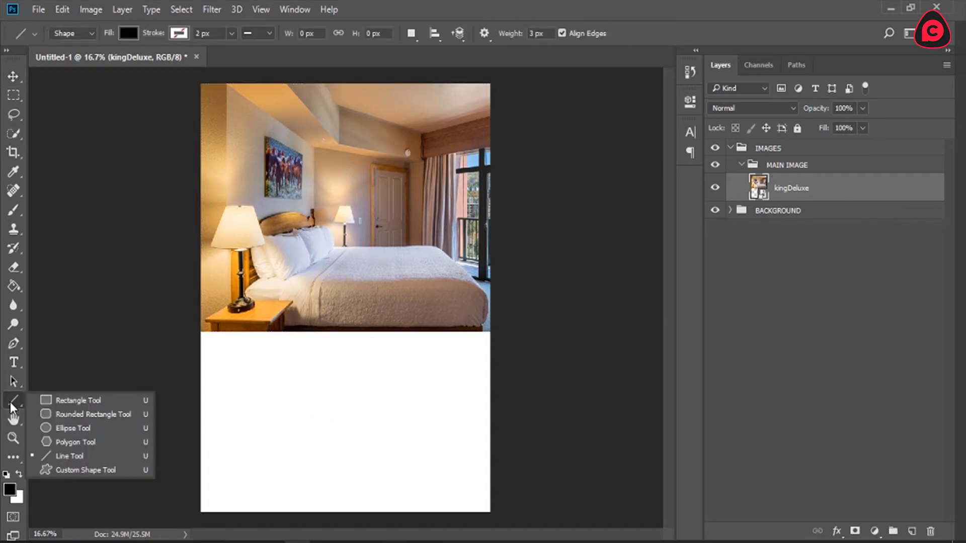
{"action": "left_click", "coordinate": [10, 403]}
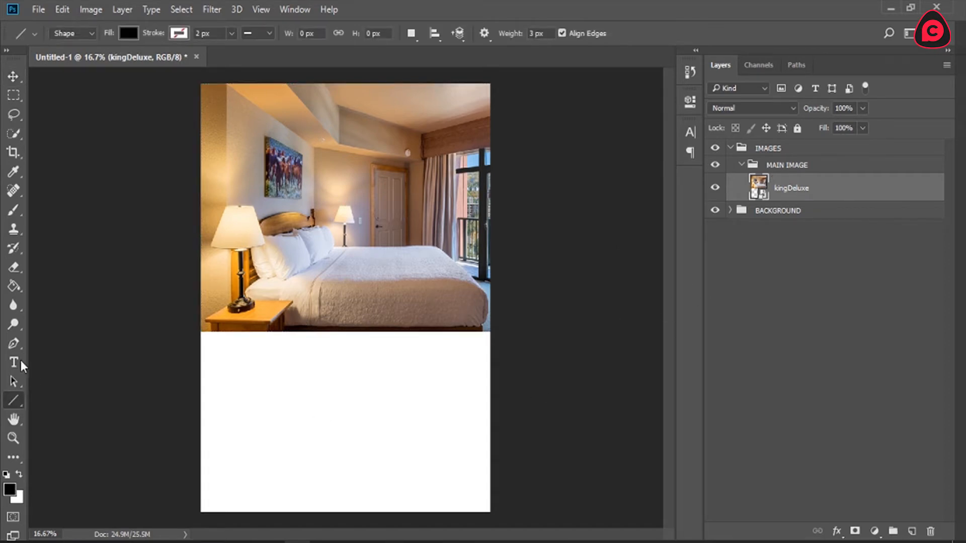
{"action": "right_click", "coordinate": [13, 398]}
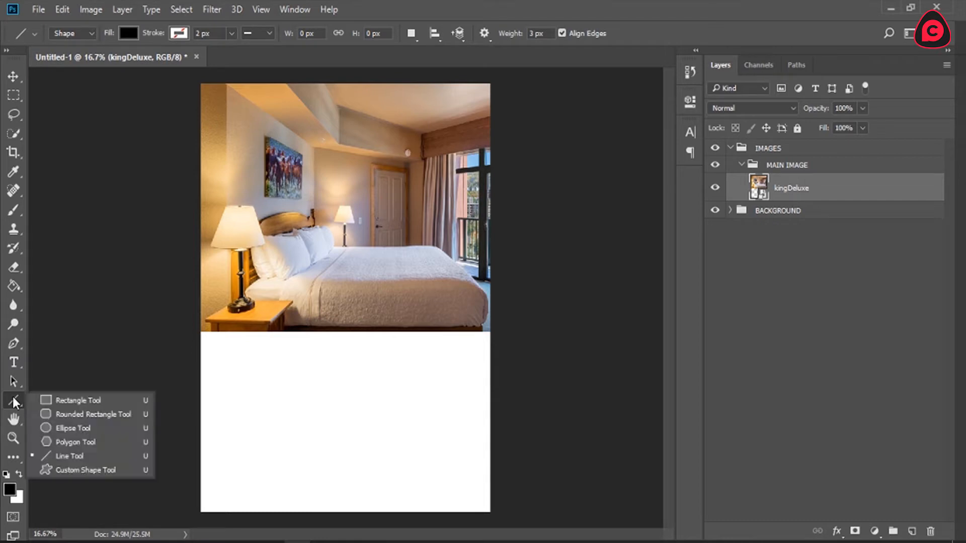
{"action": "left_click", "coordinate": [73, 402]}
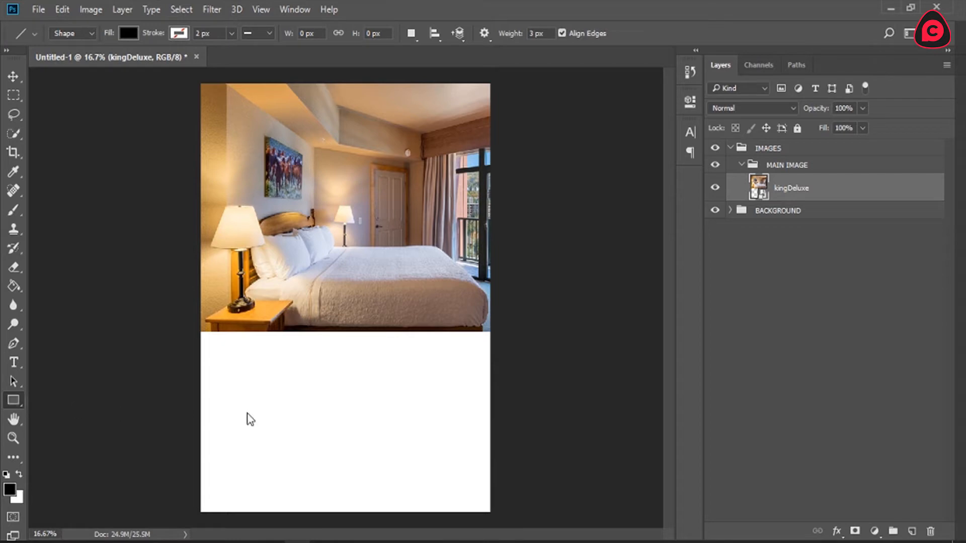
{"action": "left_click_drag", "start_coordinate": [274, 306], "coordinate": [416, 351]}
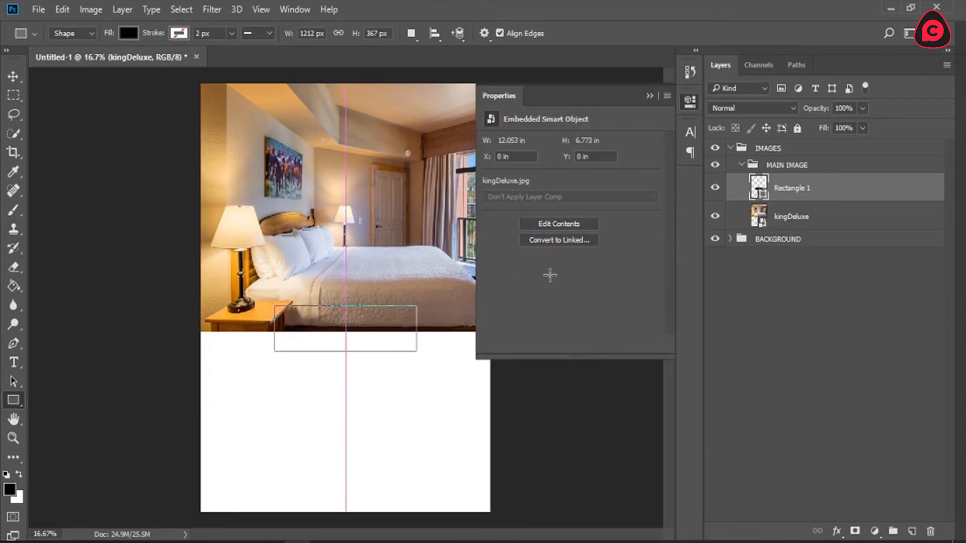
{"action": "left_click", "coordinate": [692, 97]}
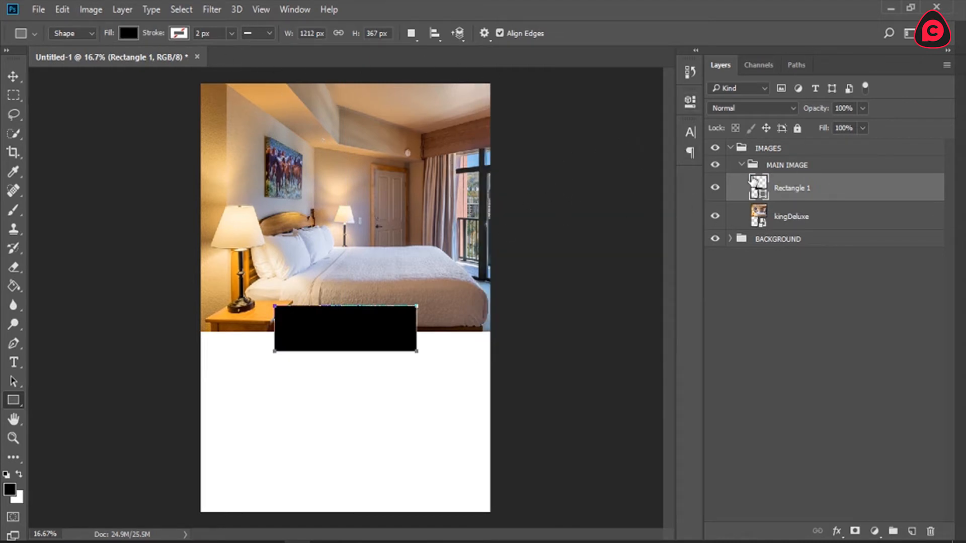
Step: Show the rulers around the canvas
{"action": "key", "text": "ctrl+a"}
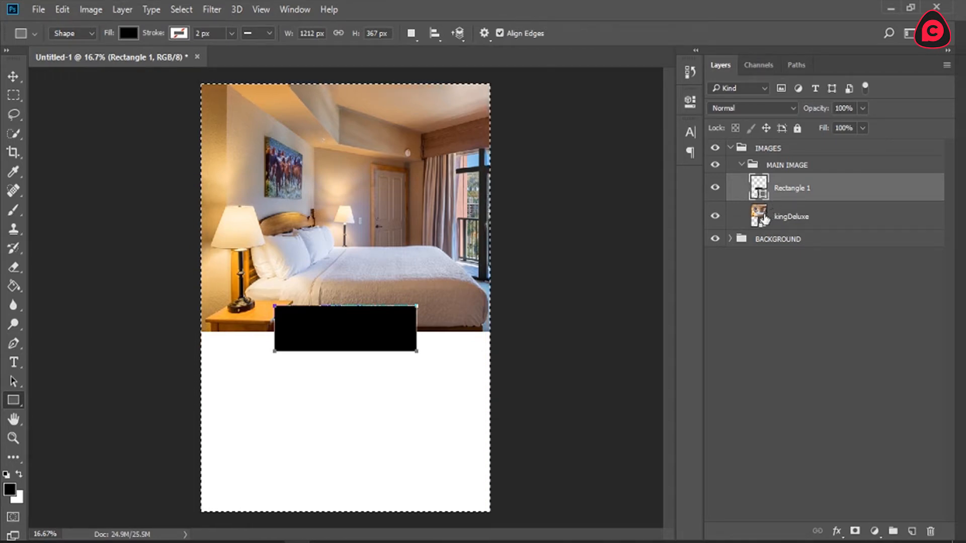
{"action": "key", "text": "ctrl+d"}
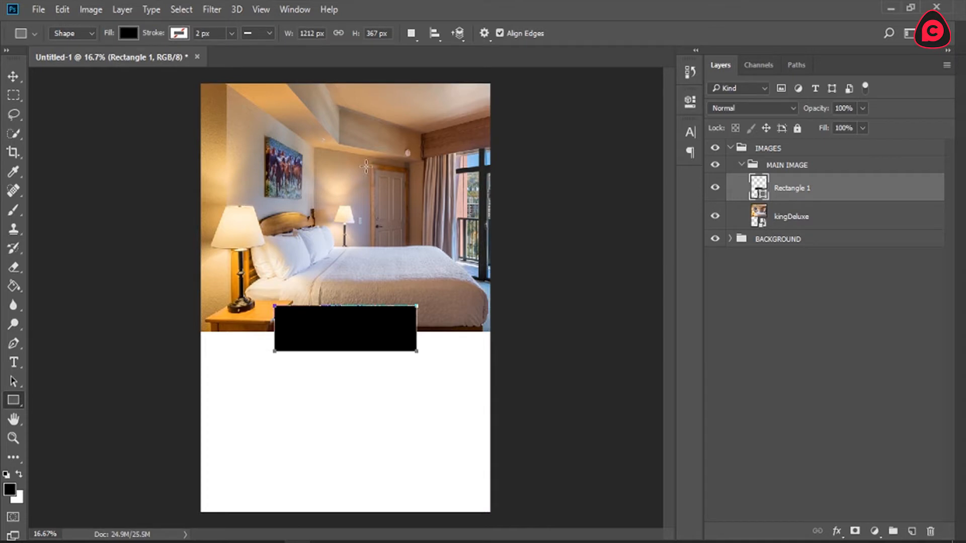
{"action": "key", "text": "ctrl+r"}
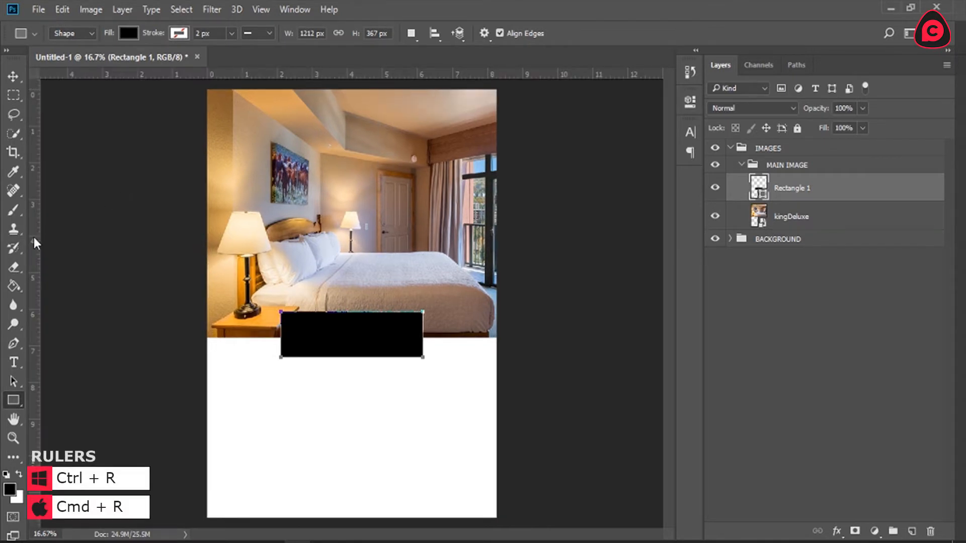
{"action": "left_click_drag", "start_coordinate": [36, 244], "coordinate": [111, 238]}
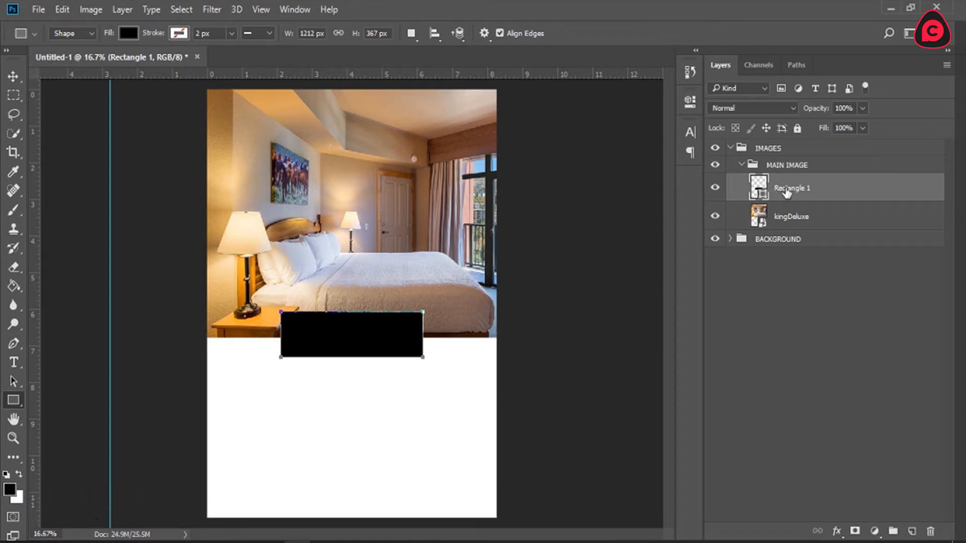
{"action": "left_click", "coordinate": [19, 77]}
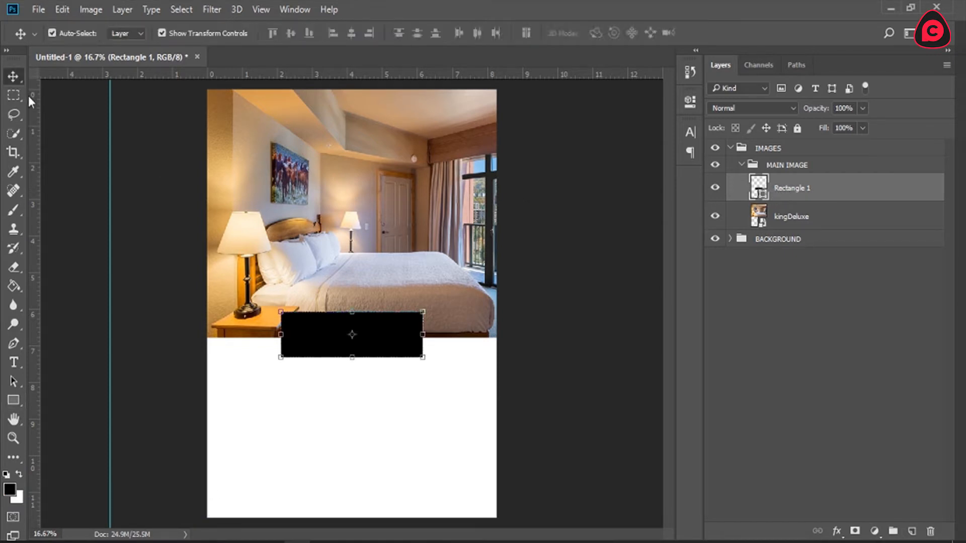
{"action": "left_click_drag", "start_coordinate": [113, 230], "coordinate": [343, 229]}
{"action": "key", "text": "ctrl"}
{"action": "key", "text": "ctrl+z"}
{"action": "left_click", "coordinate": [797, 304]}
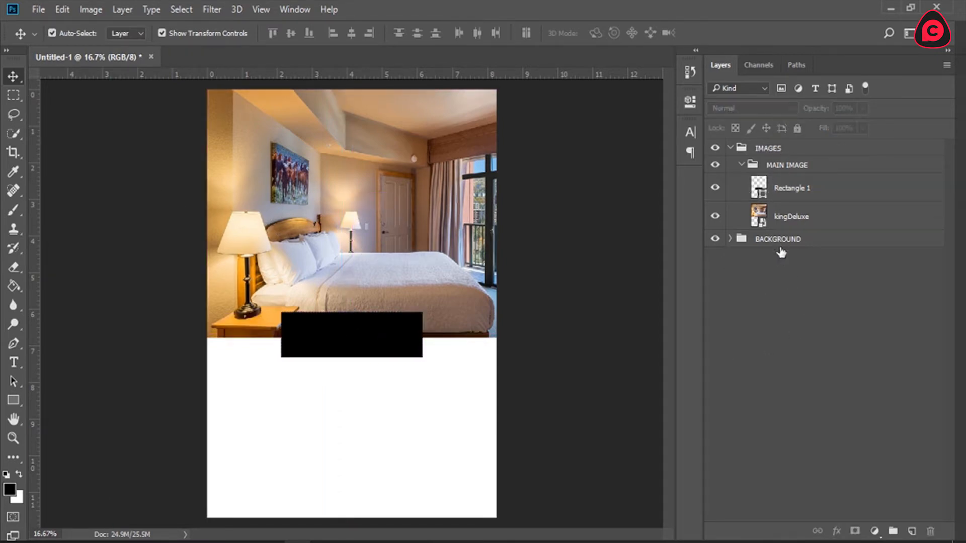
Step: Place a vertical guide at the page's horizontal centre and align the black rectangle's centre with it
{"action": "left_click_drag", "start_coordinate": [36, 210], "coordinate": [351, 204]}
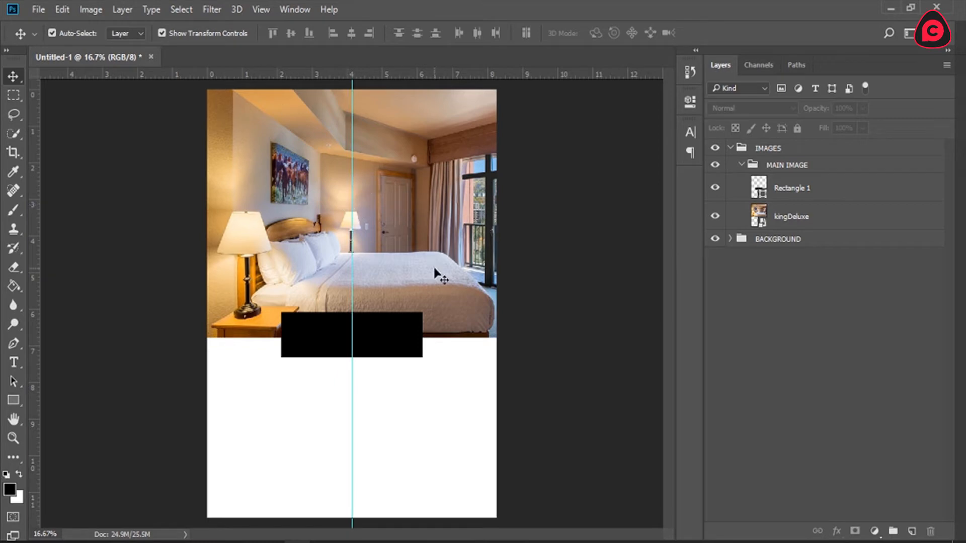
{"action": "left_click", "coordinate": [807, 190]}
{"action": "mouse_move", "coordinate": [378, 331]}
{"action": "left_mouse_down"}
{"action": "mouse_move", "coordinate": [378, 323]}
{"action": "mouse_move", "coordinate": [384, 332]}
{"action": "left_mouse_up"}
{"action": "left_click", "coordinate": [854, 354]}
Step: Change the Rectangle 1 shape's fill colour to red cc1212 and copy the hex code
{"action": "left_click", "coordinate": [783, 196]}
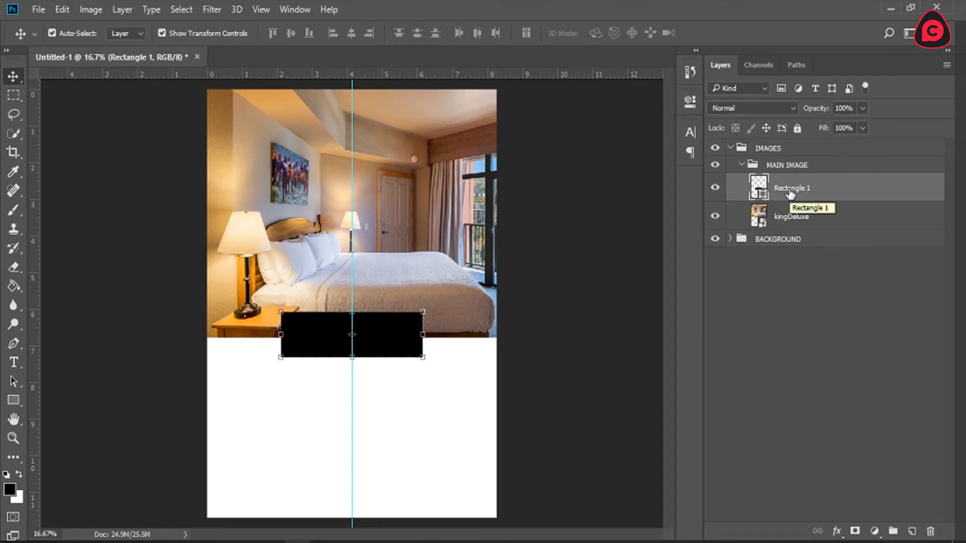
{"action": "double_click", "coordinate": [760, 185]}
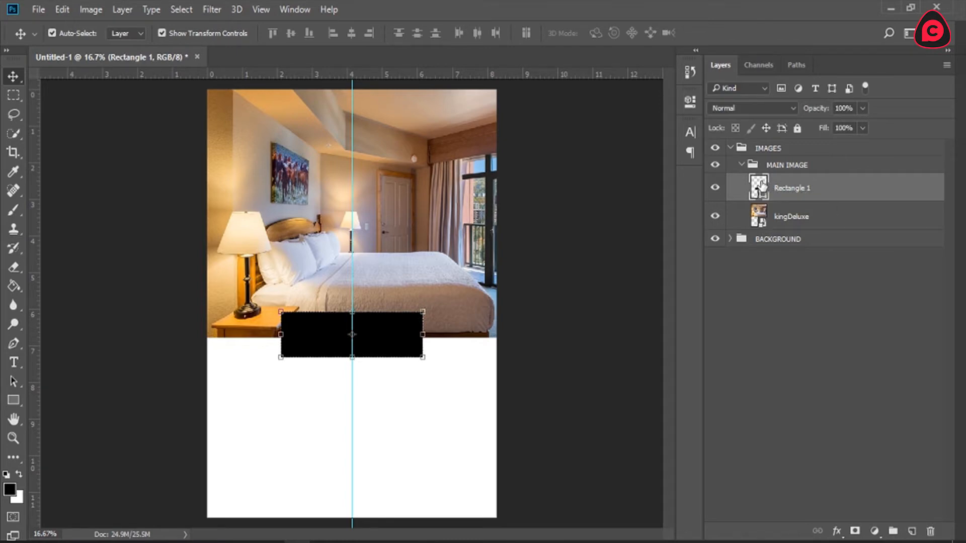
{"action": "left_click_drag", "start_coordinate": [581, 93], "coordinate": [806, 26]}
{"action": "mouse_move", "coordinate": [762, 101]}
{"action": "left_mouse_down"}
{"action": "mouse_move", "coordinate": [723, 88]}
{"action": "mouse_move", "coordinate": [750, 84]}
{"action": "left_mouse_up"}
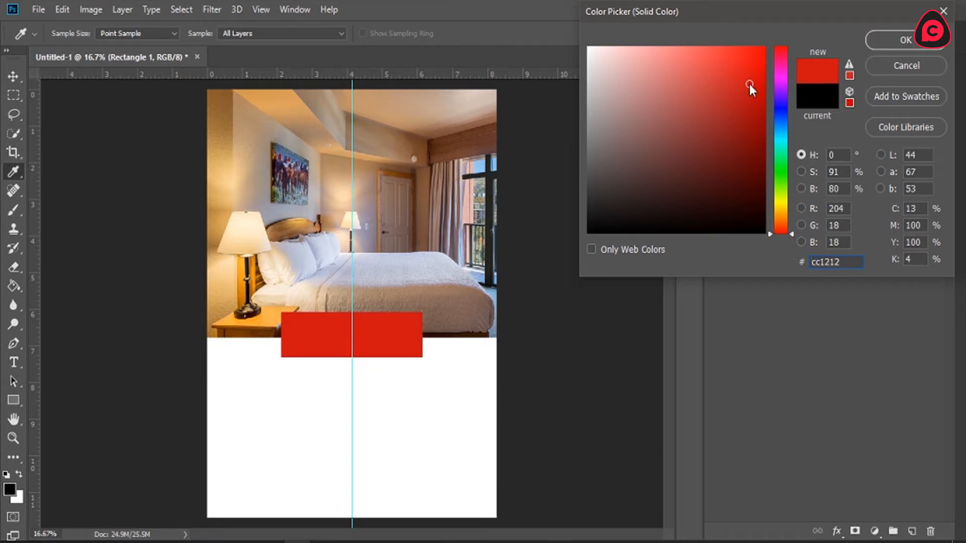
{"action": "left_click_drag", "start_coordinate": [846, 265], "coordinate": [774, 264]}
{"action": "key", "text": "ctrl+c"}
{"action": "left_click", "coordinate": [899, 38]}
Step: Set the foreground colour to the copied red, cc1212
{"action": "left_click", "coordinate": [10, 488]}
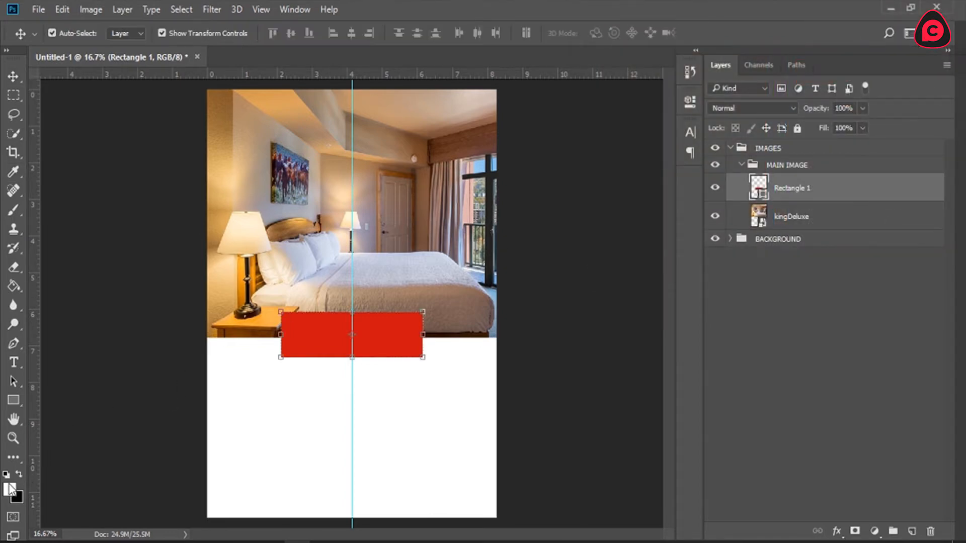
{"action": "key", "text": "ctrl+v"}
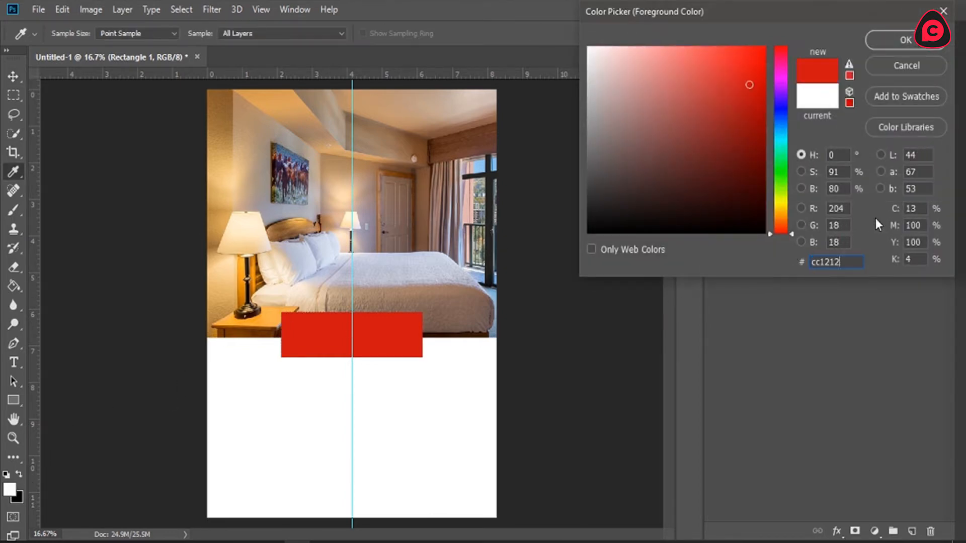
{"action": "left_click", "coordinate": [905, 39]}
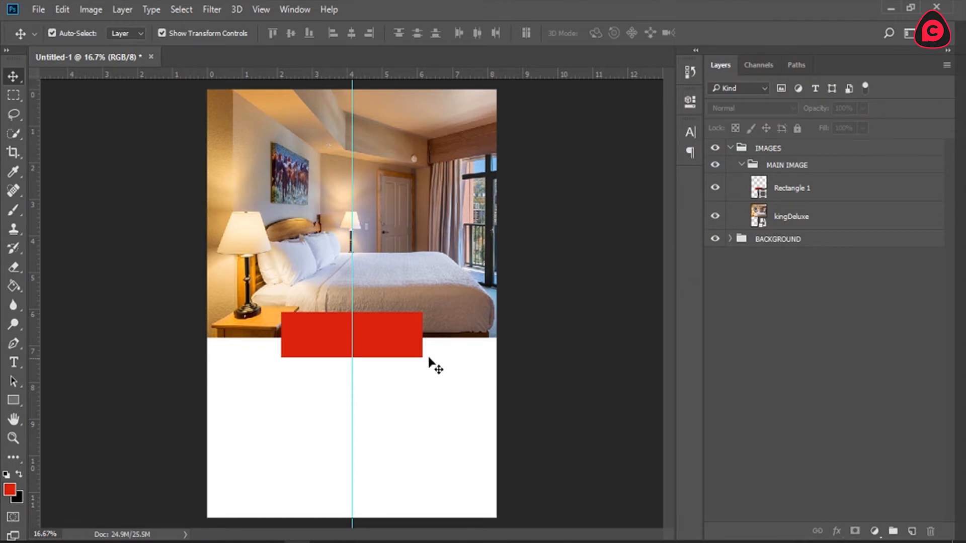
Step: Select the Rectangle 1 layer and set the Type tool's text colour to white, ffffff
{"action": "left_click", "coordinate": [11, 435]}
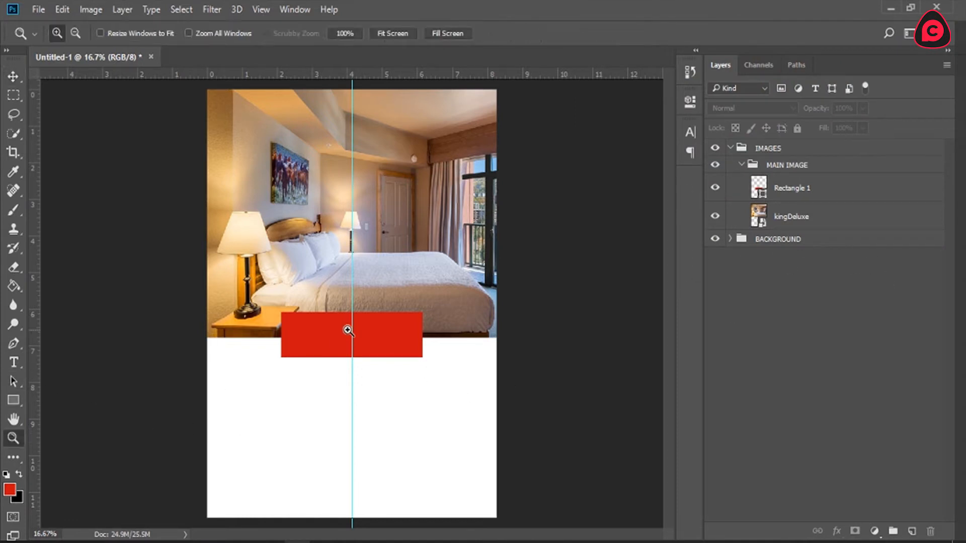
{"action": "left_click", "coordinate": [351, 360]}
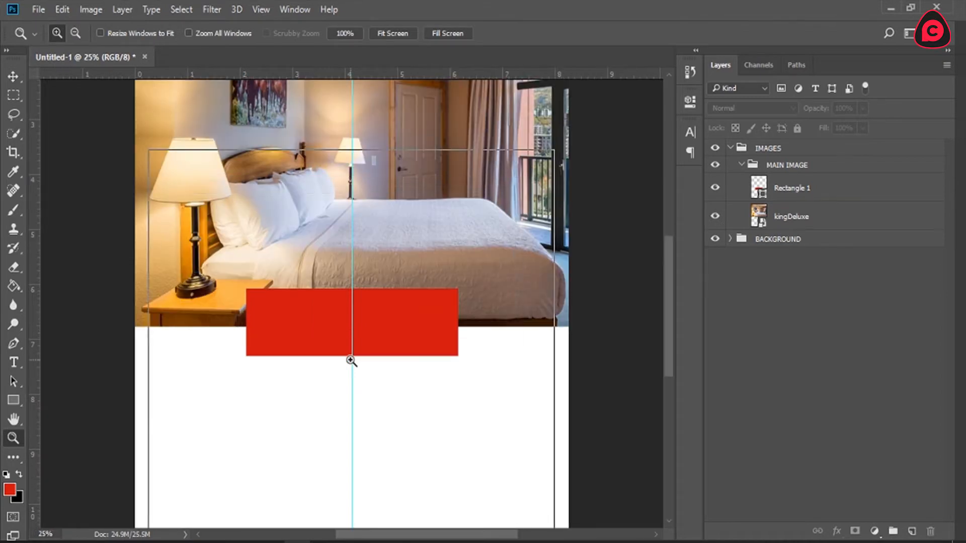
{"action": "left_click", "coordinate": [351, 360]}
{"action": "left_click", "coordinate": [350, 360]}
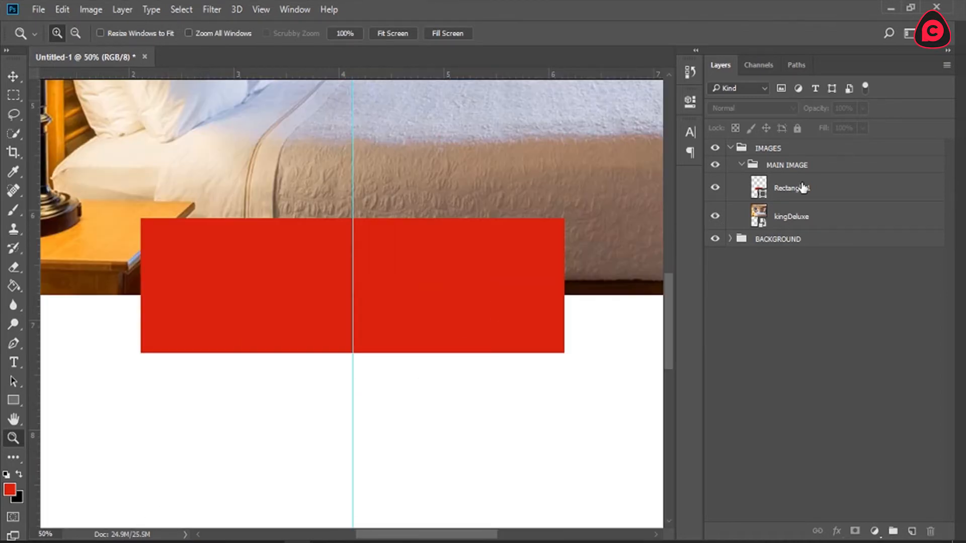
{"action": "left_click", "coordinate": [761, 188]}
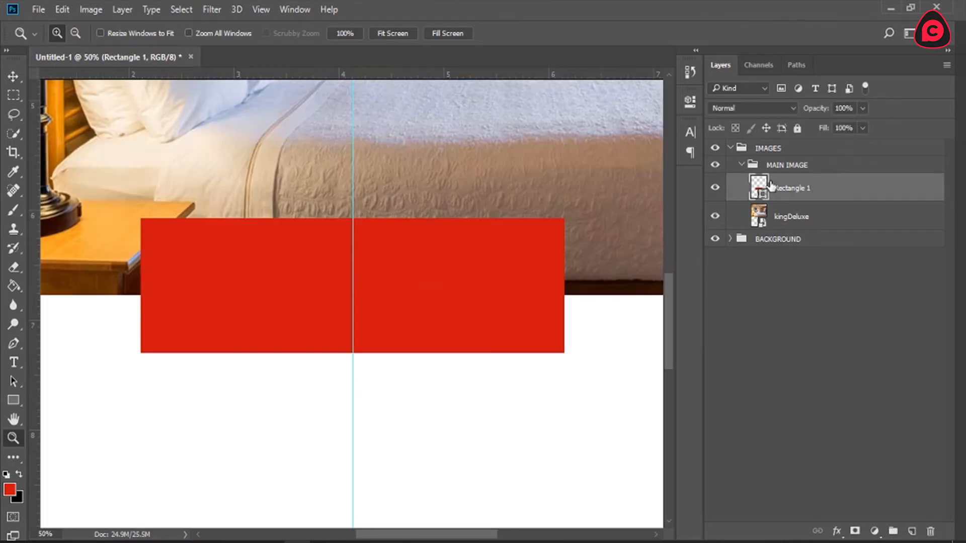
{"action": "left_click", "coordinate": [15, 363]}
{"action": "key", "text": "x"}
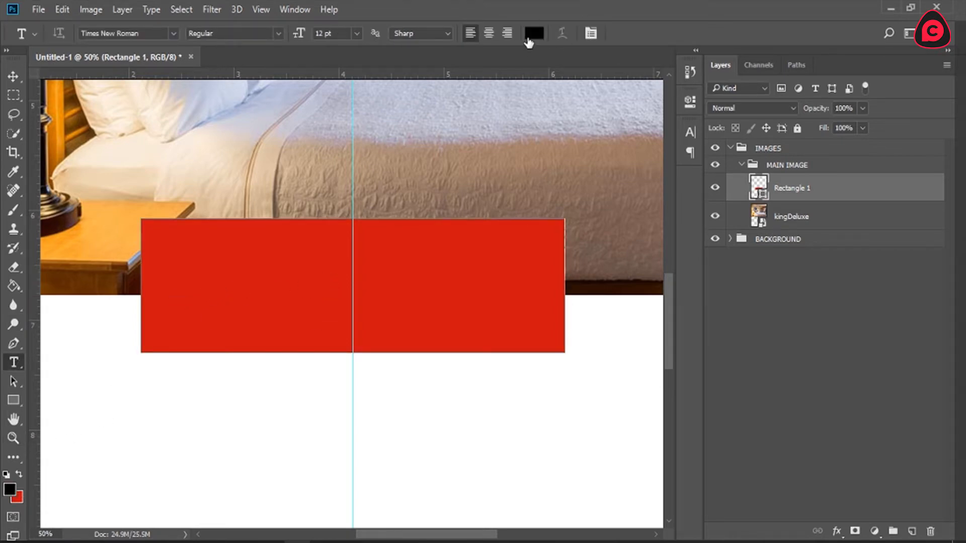
{"action": "left_click", "coordinate": [534, 33]}
{"action": "type", "text": "ffffff"}
{"action": "left_click", "coordinate": [900, 40]}
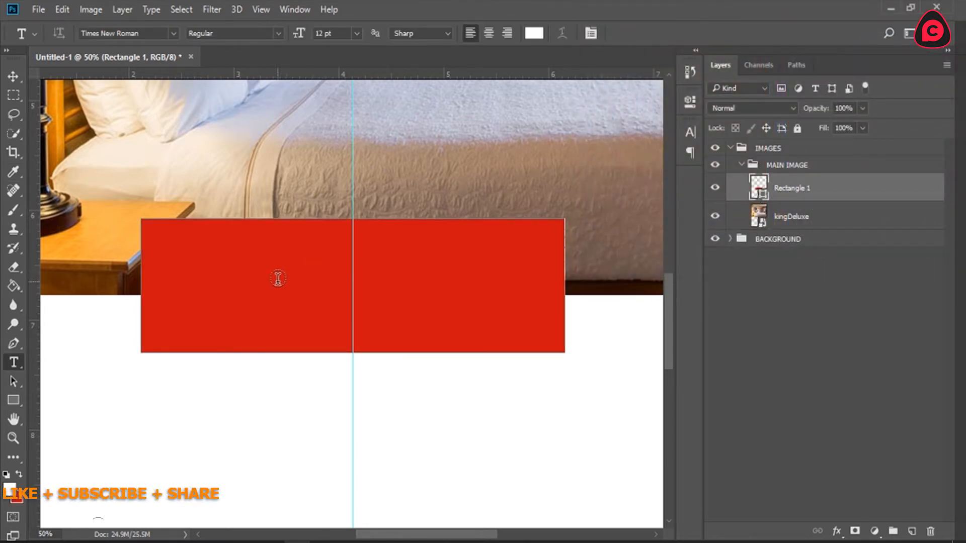
{"action": "left_click", "coordinate": [319, 287]}
{"action": "type", "text": "SACSAC"}
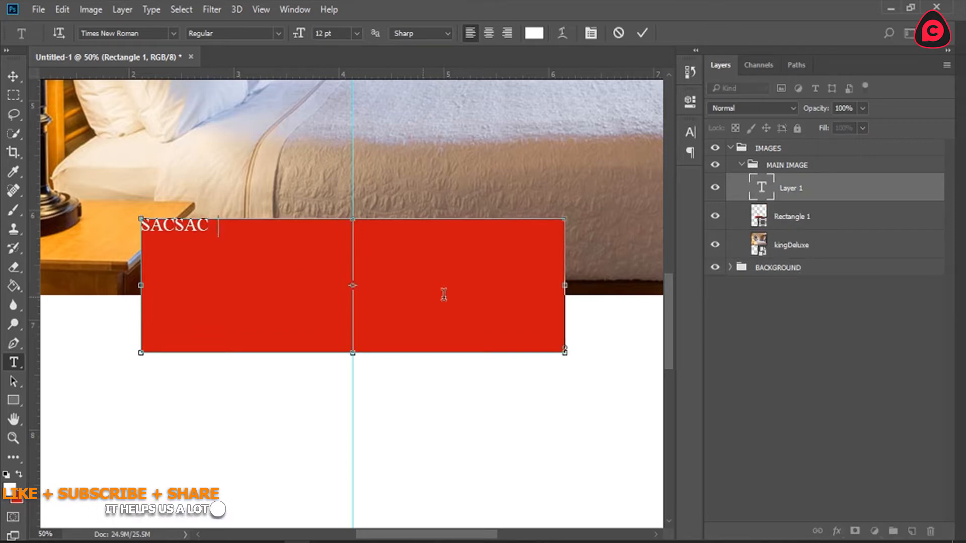
{"action": "type", "text": "SACSACSACASCSC"}
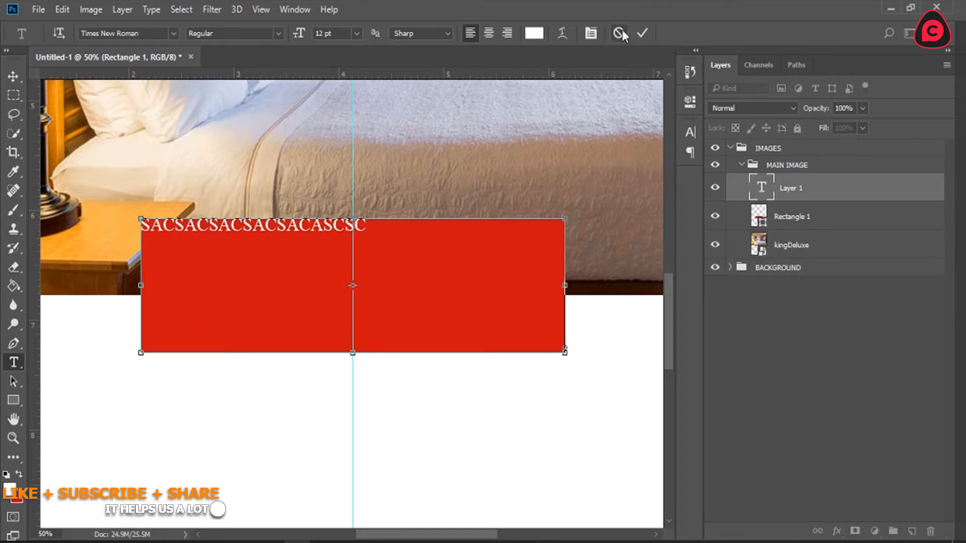
{"action": "left_click", "coordinate": [619, 34]}
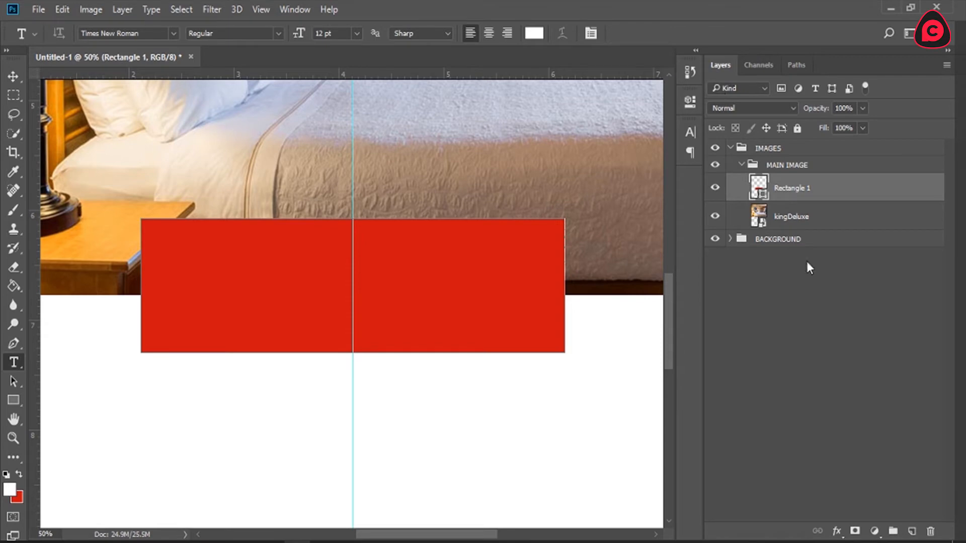
Step: Add a new layer above Rectangle 1 and enter WORLD CLASS and HOTELS on two lines over the red banner
{"action": "left_click", "coordinate": [912, 531]}
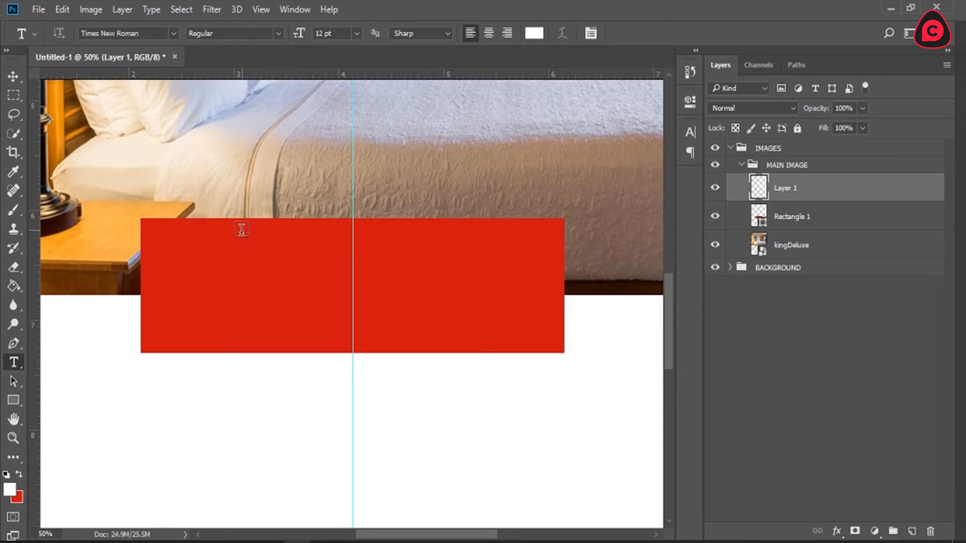
{"action": "left_click", "coordinate": [283, 312]}
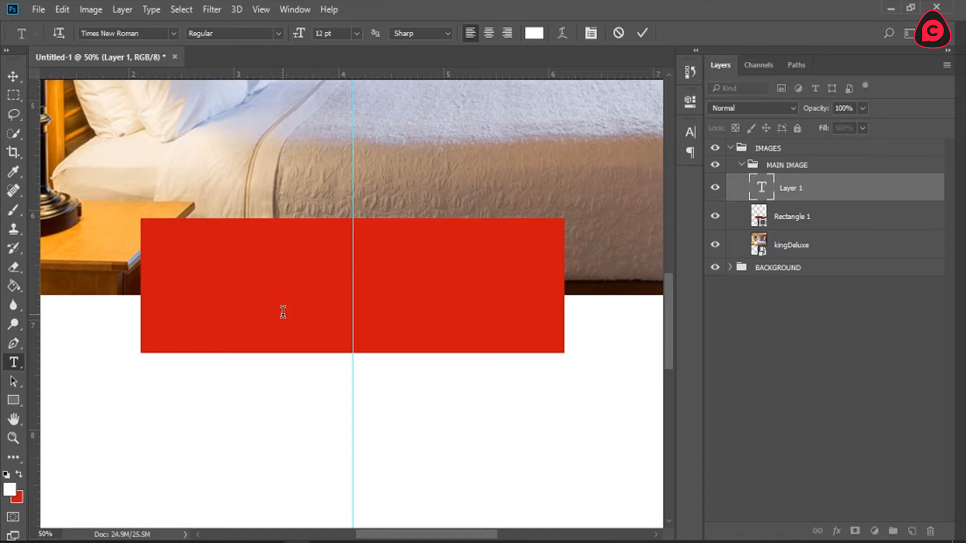
{"action": "type", "text": "HOTELS"}
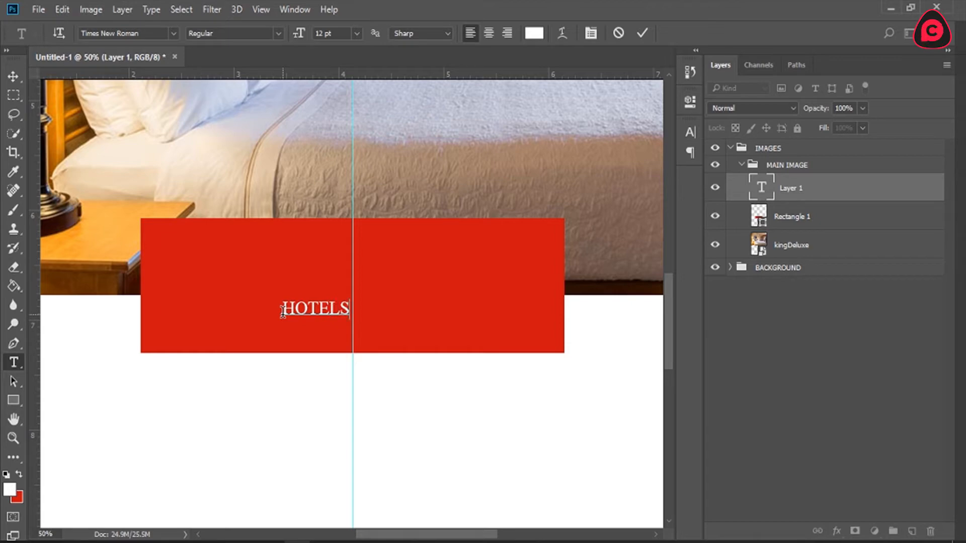
{"action": "key", "text": "Left"}
{"action": "type", "text": "WORLD "}
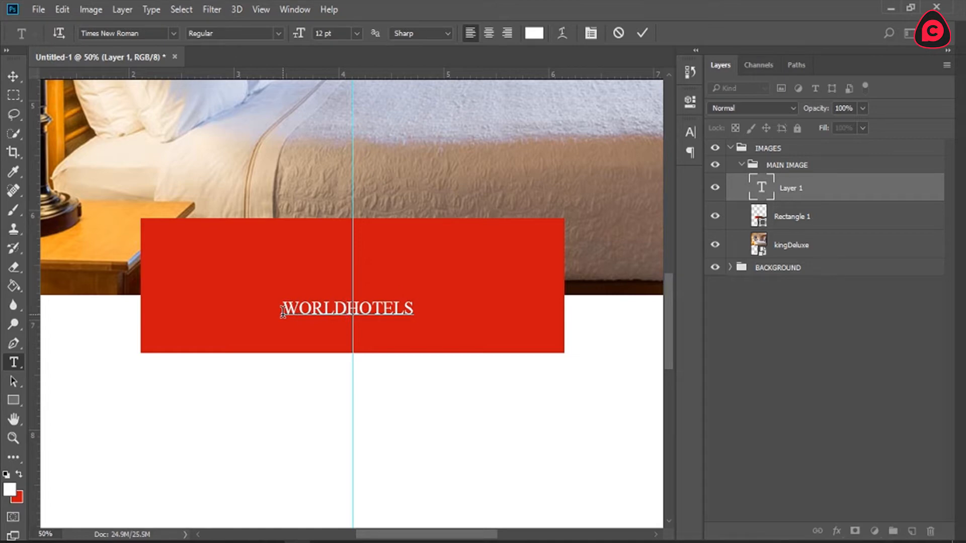
{"action": "type", "text": "CLASS"}
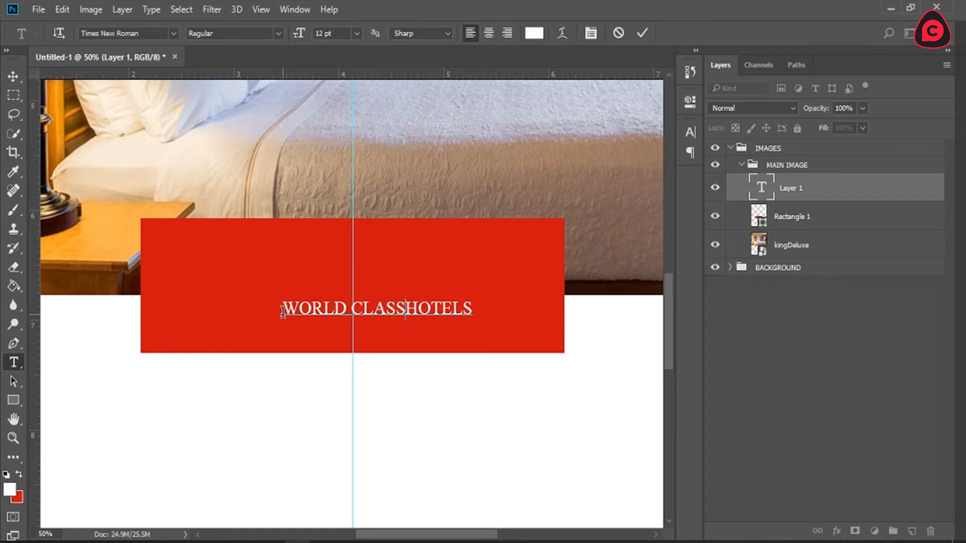
{"action": "key", "text": "Return"}
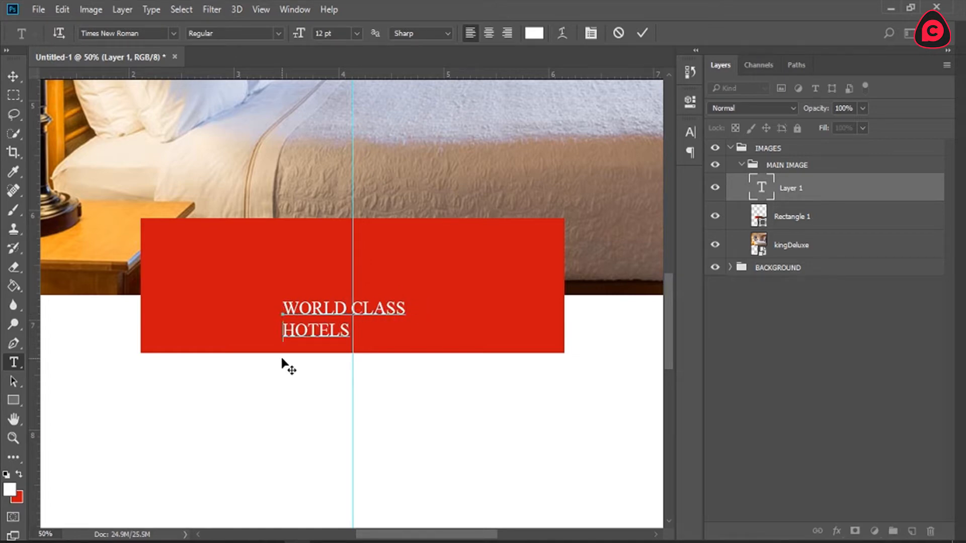
Step: Set the font of the whole WORLD CLASS HOTELS text to Verdana and commit the text
{"action": "key", "text": "ctrl+a"}
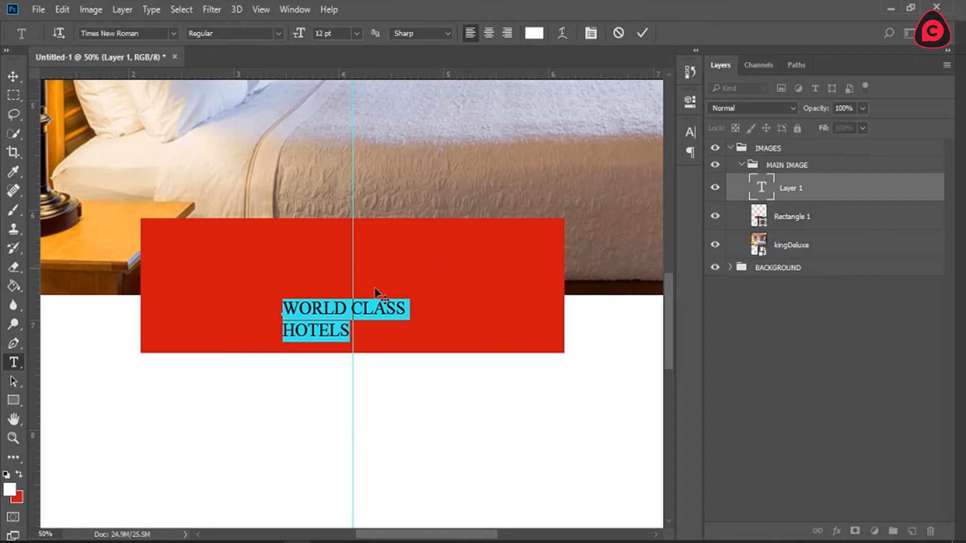
{"action": "left_click", "coordinate": [135, 33]}
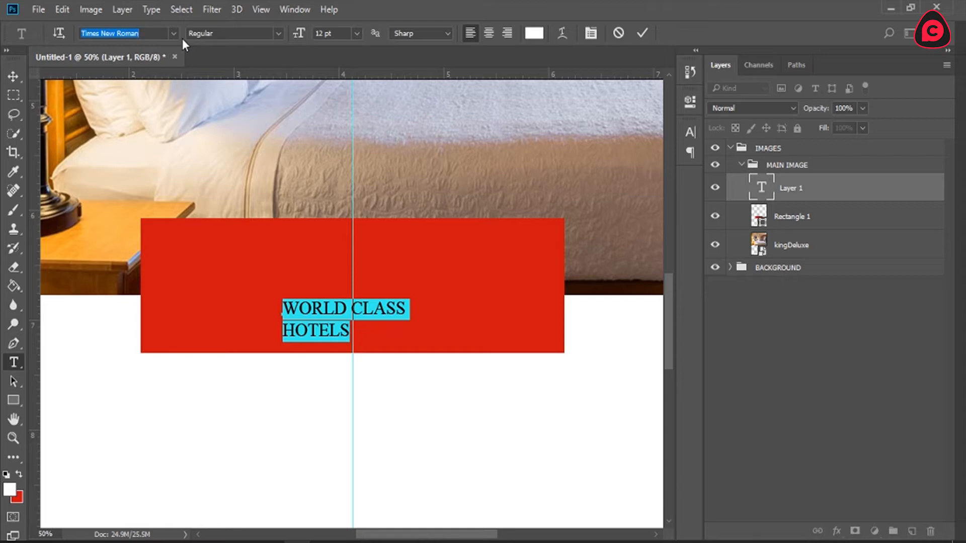
{"action": "type", "text": "VER"}
{"action": "left_click", "coordinate": [150, 79]}
{"action": "left_click", "coordinate": [642, 34]}
Step: Try shifting the red Rectangle 1 banner horizontally by about 1.71 in, and undo the move
{"action": "key", "text": "s"}
{"action": "key", "text": "z"}
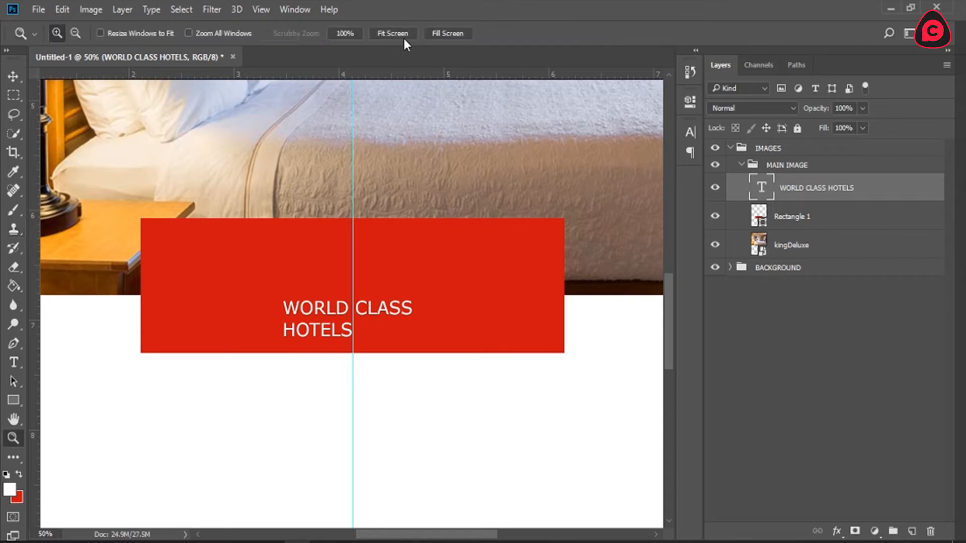
{"action": "left_click", "coordinate": [406, 34]}
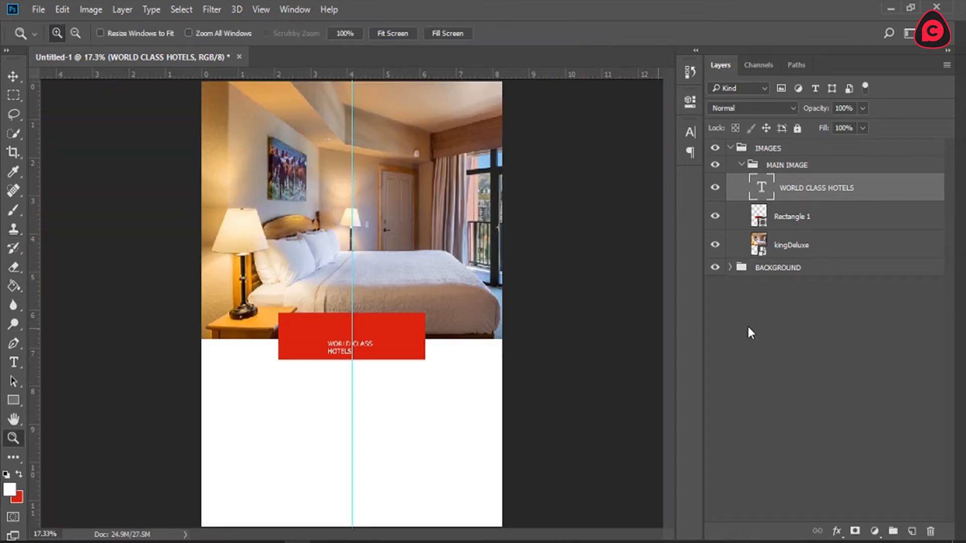
{"action": "left_click", "coordinate": [795, 216]}
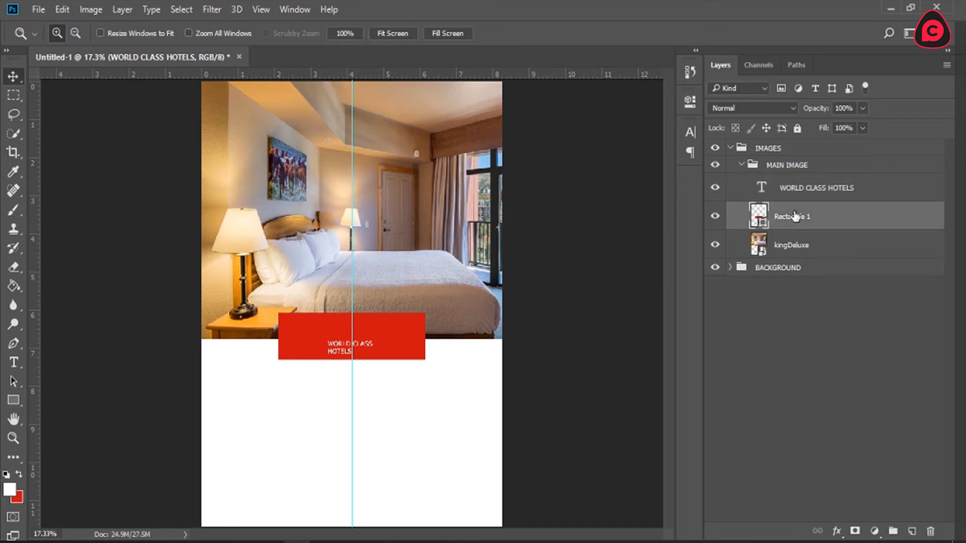
{"action": "key", "text": "v"}
{"action": "left_click_drag", "start_coordinate": [408, 337], "coordinate": [346, 337]}
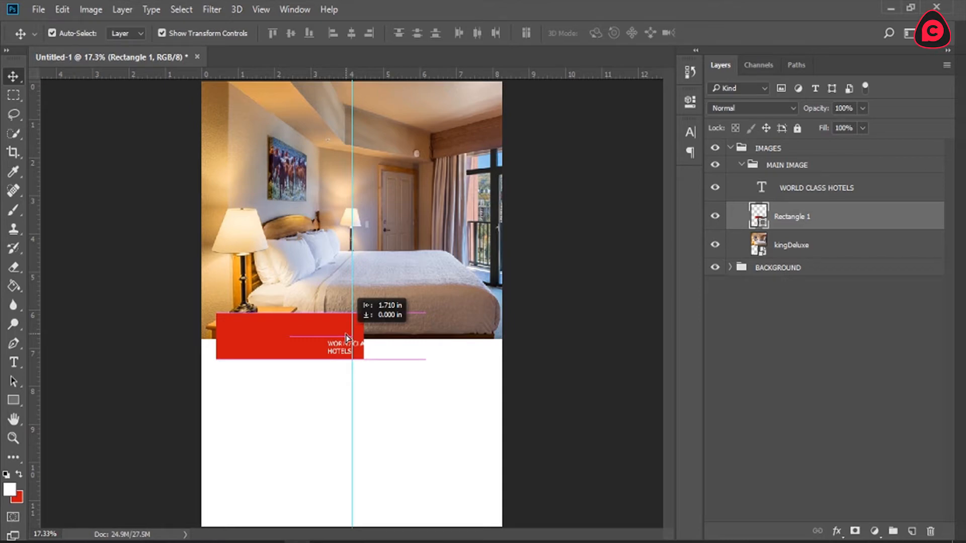
{"action": "left_click_drag", "start_coordinate": [346, 337], "coordinate": [346, 337]}
{"action": "key", "text": "ctrl+z"}
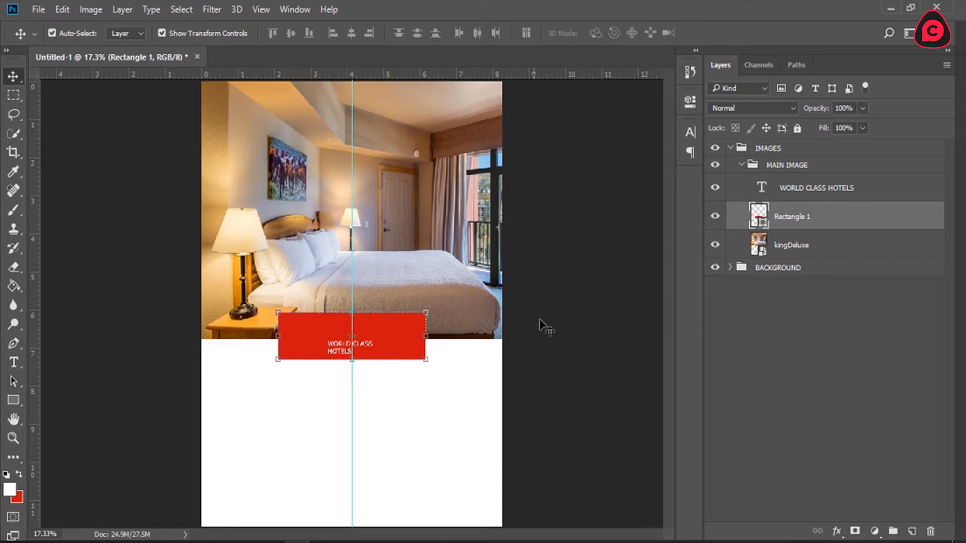
{"action": "key", "text": "z"}
{"action": "left_click", "coordinate": [342, 350]}
{"action": "left_click", "coordinate": [342, 351]}
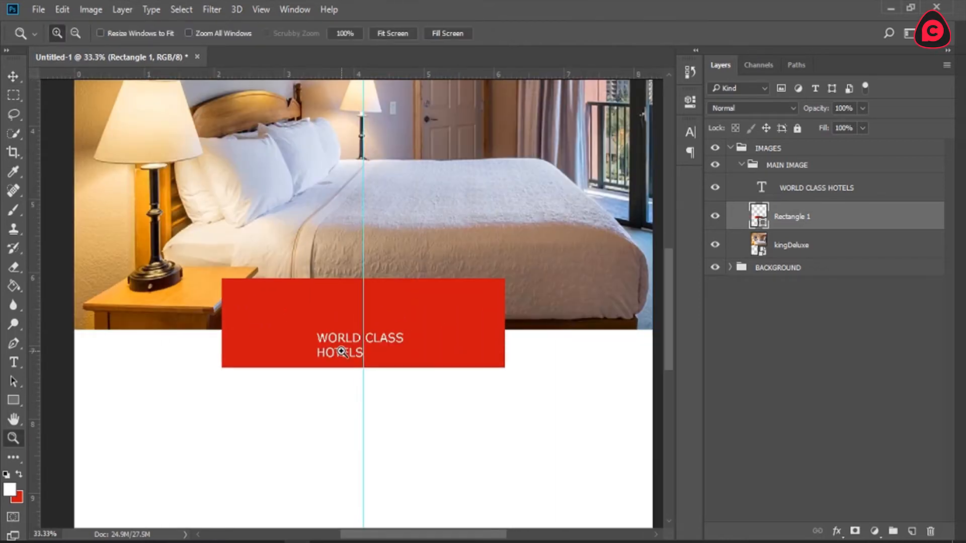
{"action": "left_click", "coordinate": [341, 351]}
{"action": "key", "text": "t"}
{"action": "left_click", "coordinate": [373, 352]}
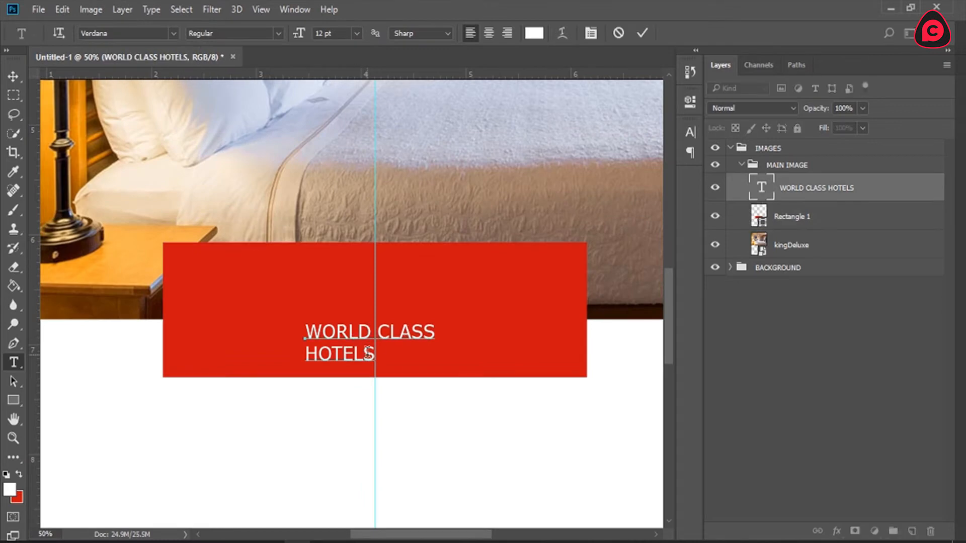
{"action": "key", "text": "ctrl"}
{"action": "key", "text": "ctrl+a"}
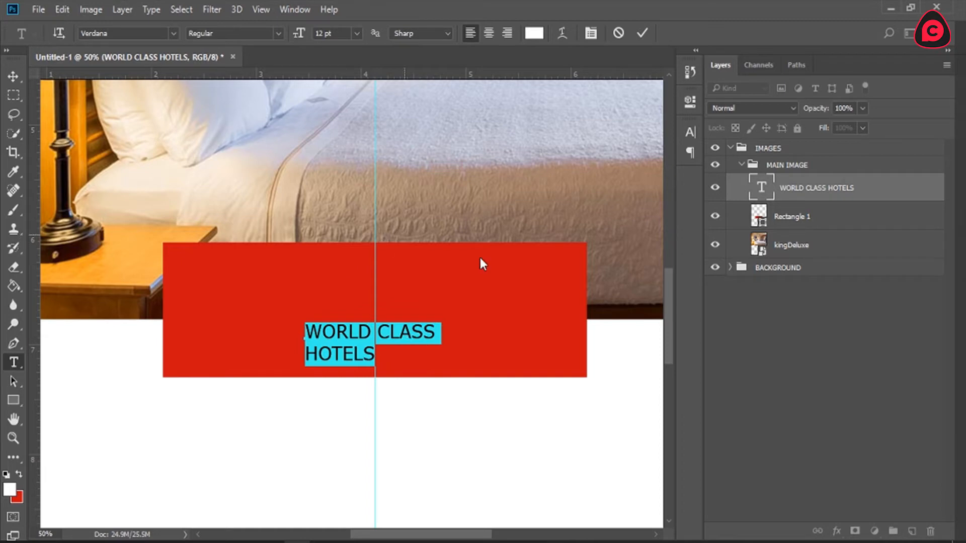
{"action": "left_click", "coordinate": [618, 33]}
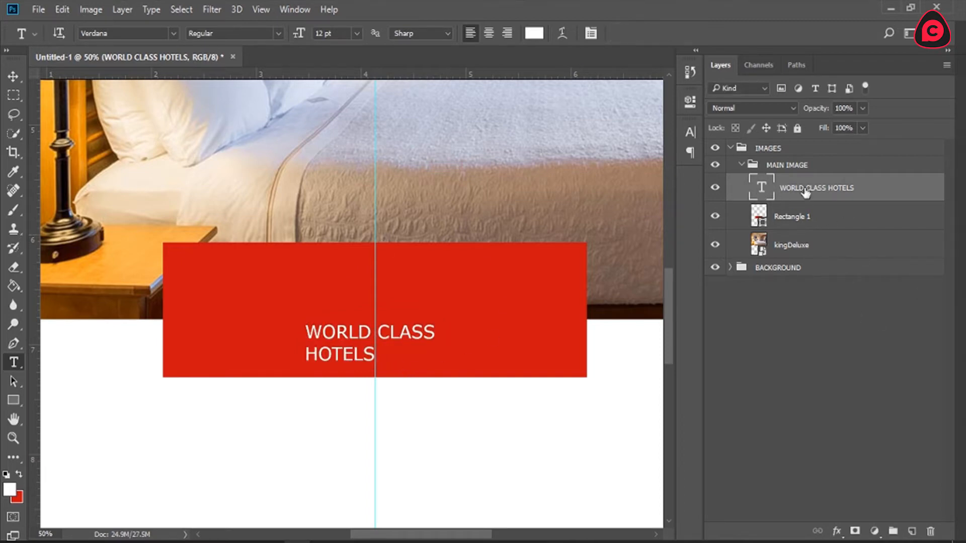
Step: Try centre-aligning and repositioning the banner text with HOTELS at 42 pt, and discard the text edits
{"action": "double_click", "coordinate": [760, 185]}
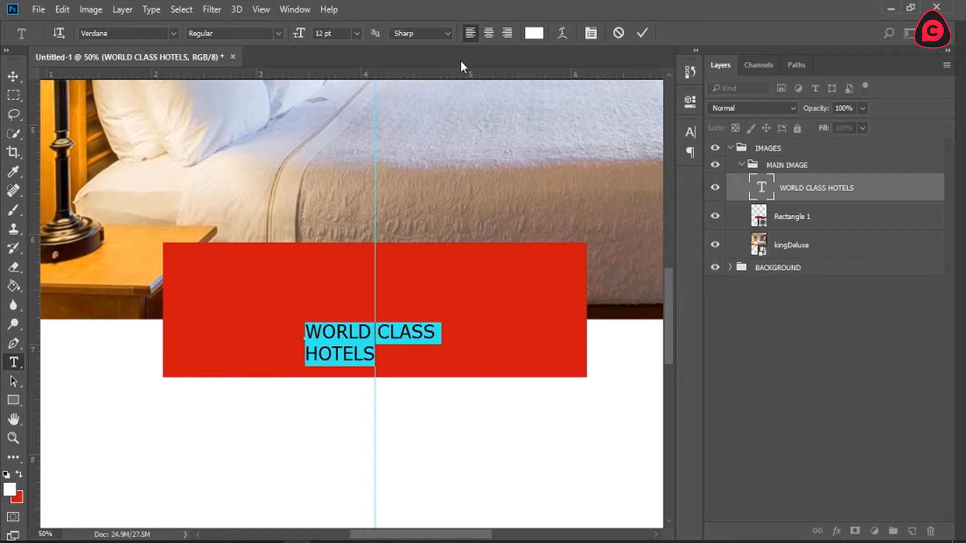
{"action": "left_click", "coordinate": [489, 33]}
{"action": "left_click_drag", "start_coordinate": [355, 408], "coordinate": [427, 364]}
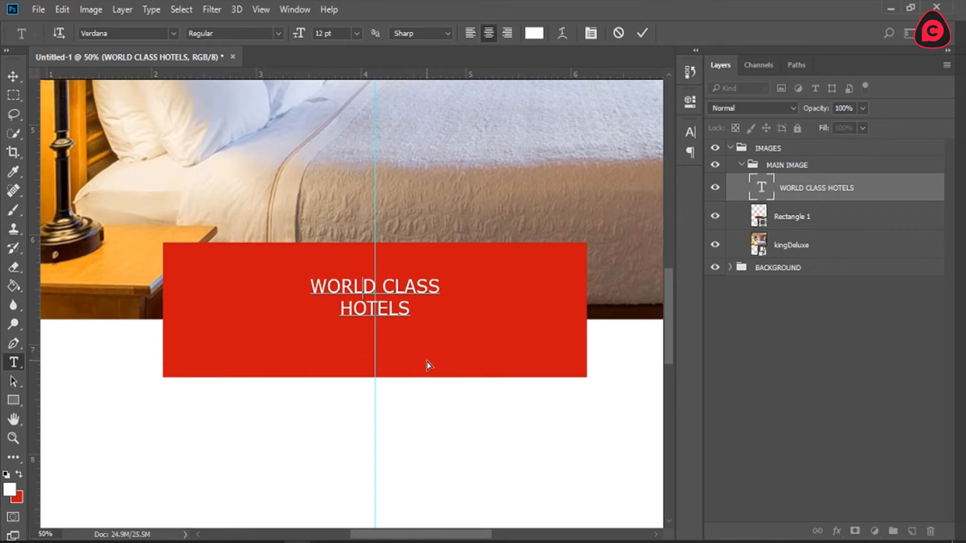
{"action": "double_click", "coordinate": [388, 309]}
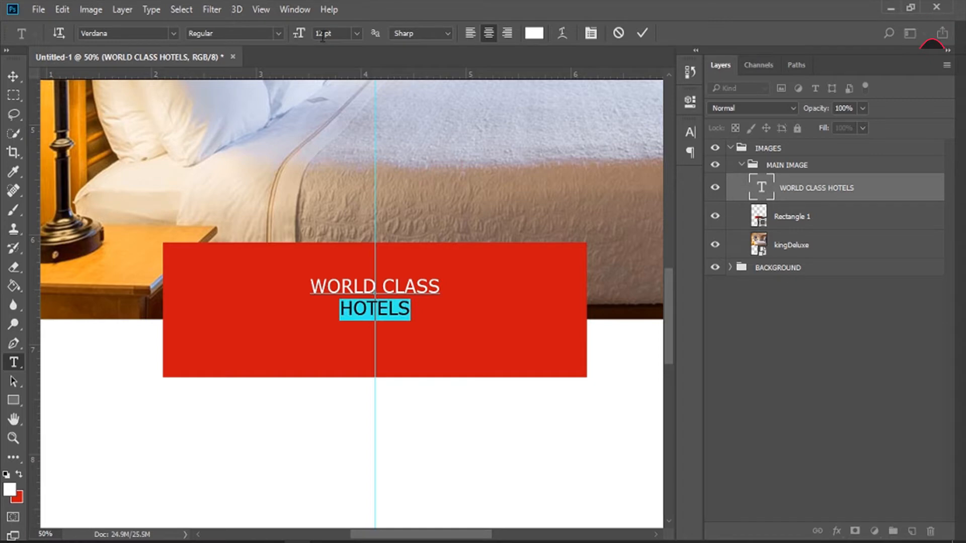
{"action": "left_click_drag", "start_coordinate": [300, 36], "coordinate": [324, 35]}
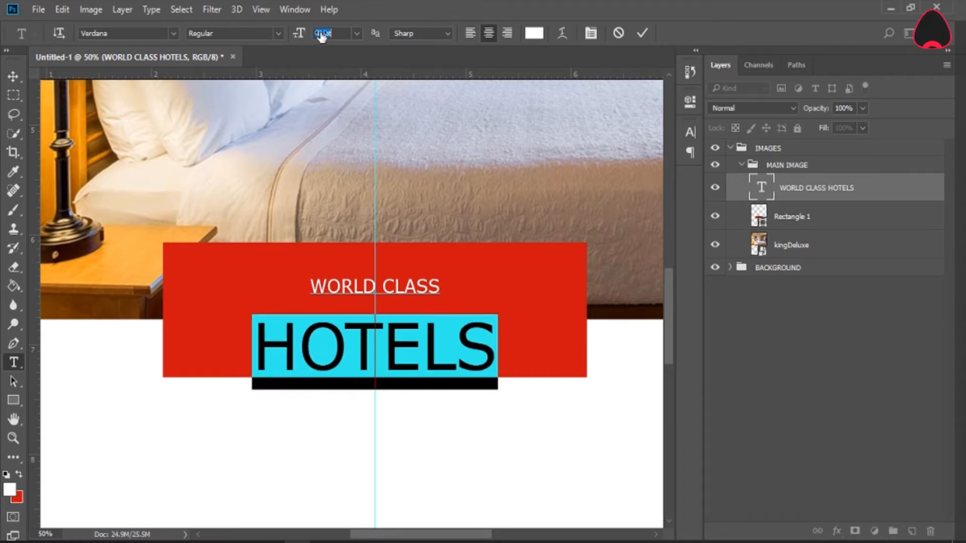
{"action": "left_click", "coordinate": [359, 33]}
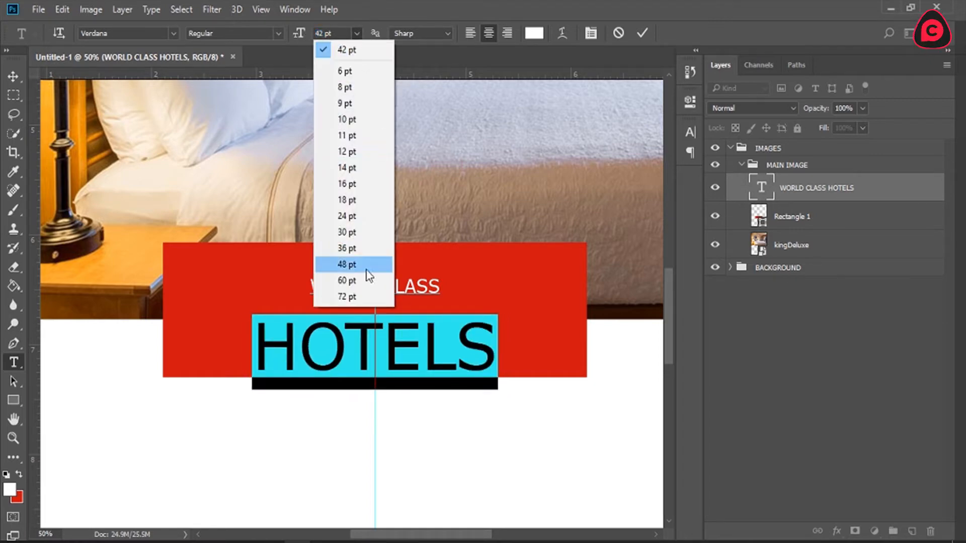
{"action": "left_click", "coordinate": [324, 37]}
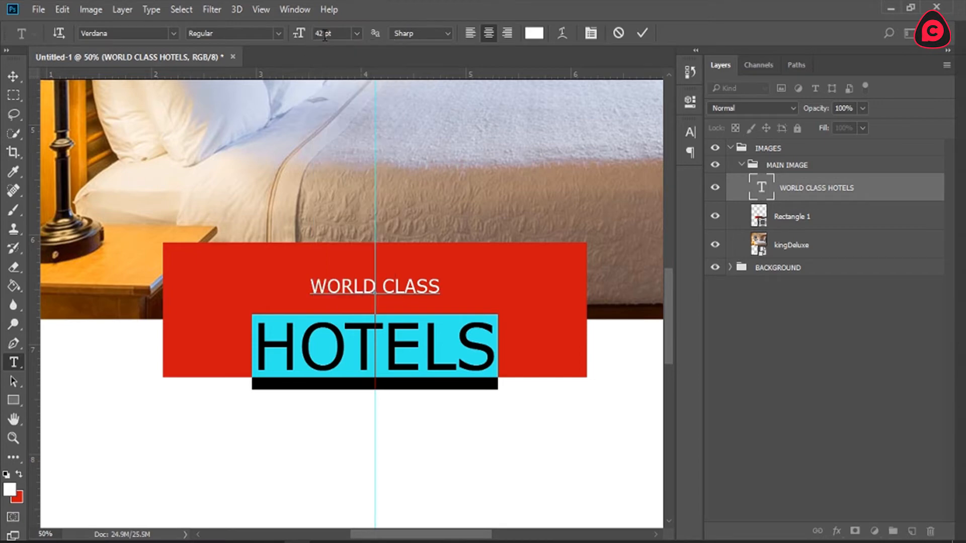
{"action": "key", "text": "BackSpace"}
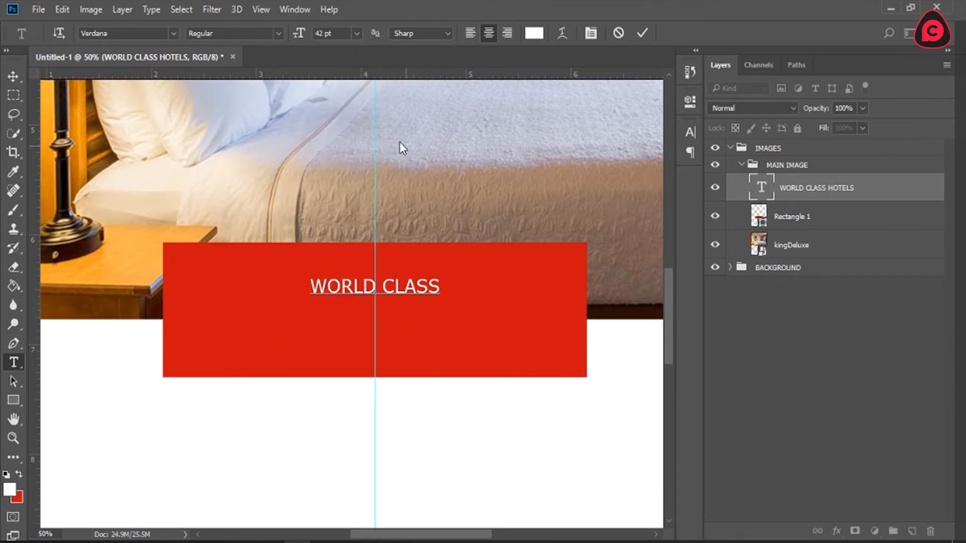
{"action": "left_click", "coordinate": [619, 33]}
Step: Reposition the WORLD CLASS HOTELS text towards the banner's middle and centre-align both lines
{"action": "left_click", "coordinate": [369, 315]}
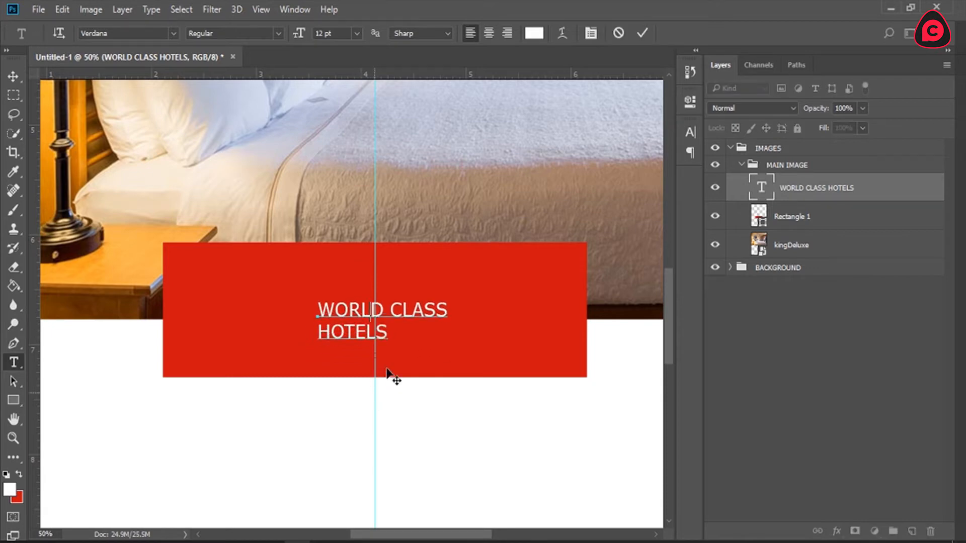
{"action": "key", "text": "ctrl+a"}
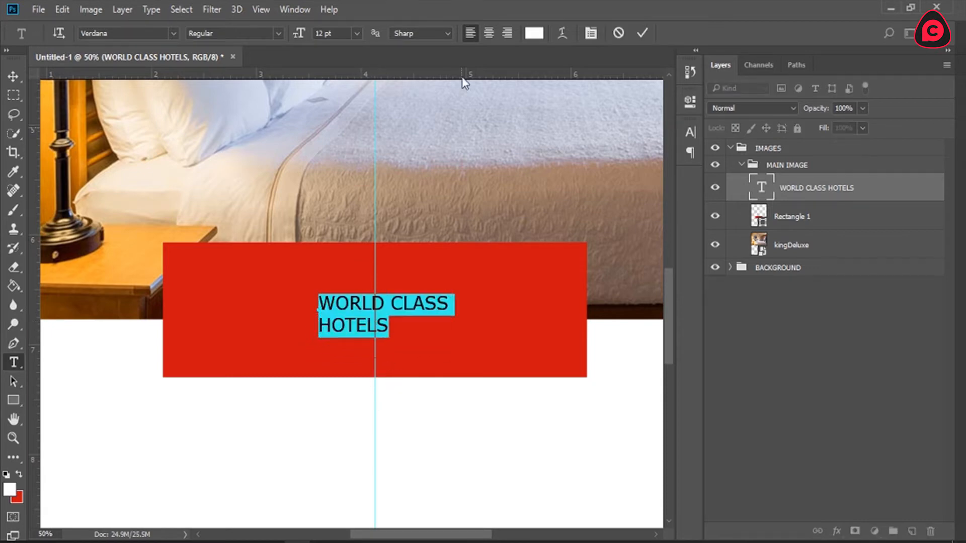
{"action": "left_click", "coordinate": [487, 33]}
Step: Set the font size of HOTELS to 40 pt and of WORLD CLASS to 18 pt
{"action": "double_click", "coordinate": [314, 326]}
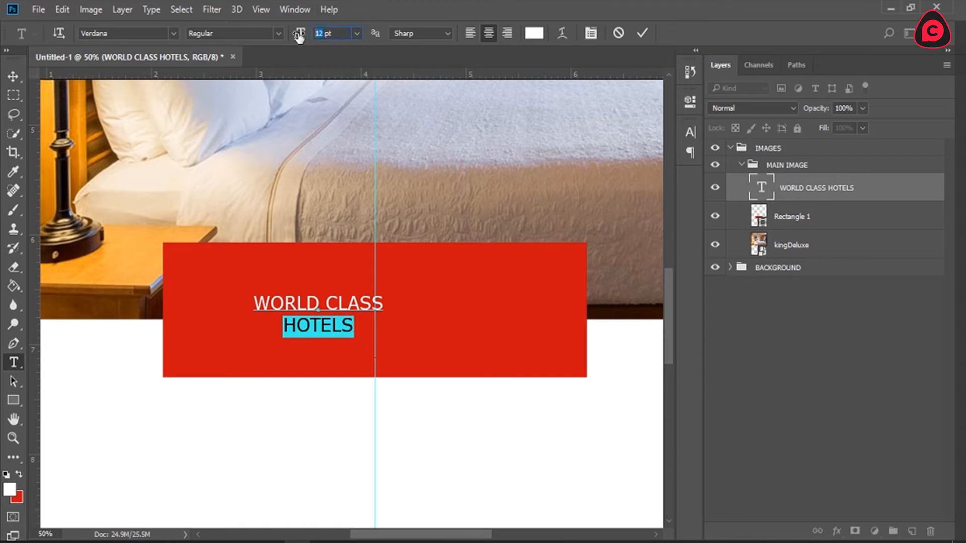
{"action": "type", "text": "40"}
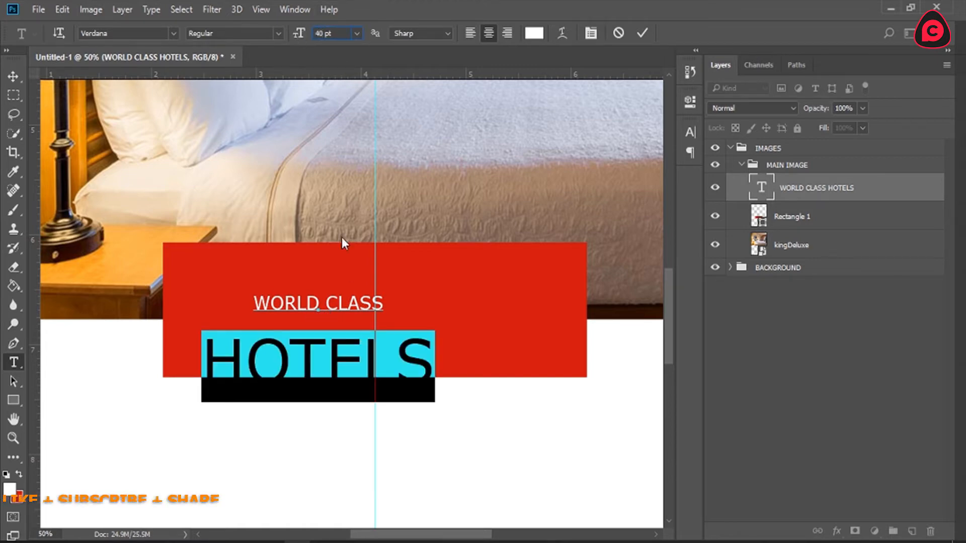
{"action": "triple_click", "coordinate": [306, 318]}
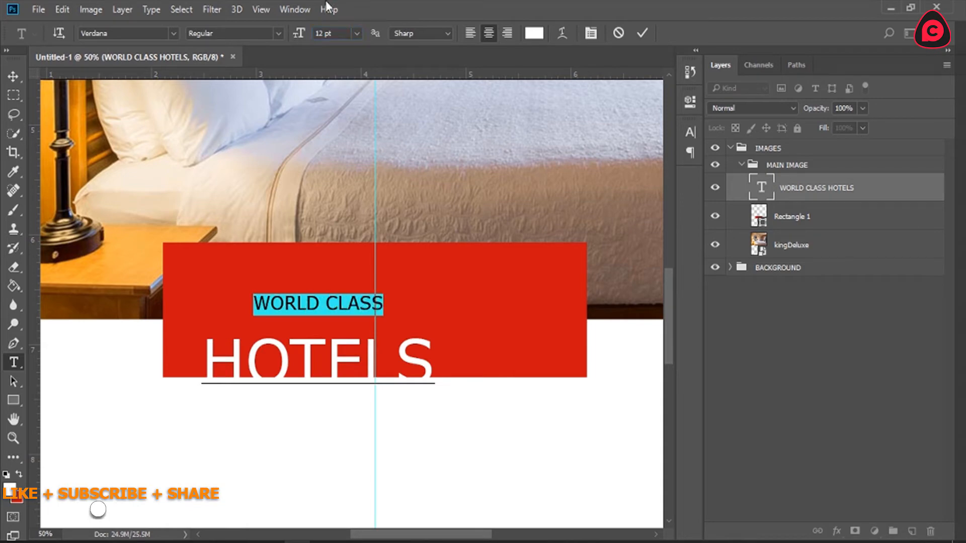
{"action": "left_click", "coordinate": [357, 33]}
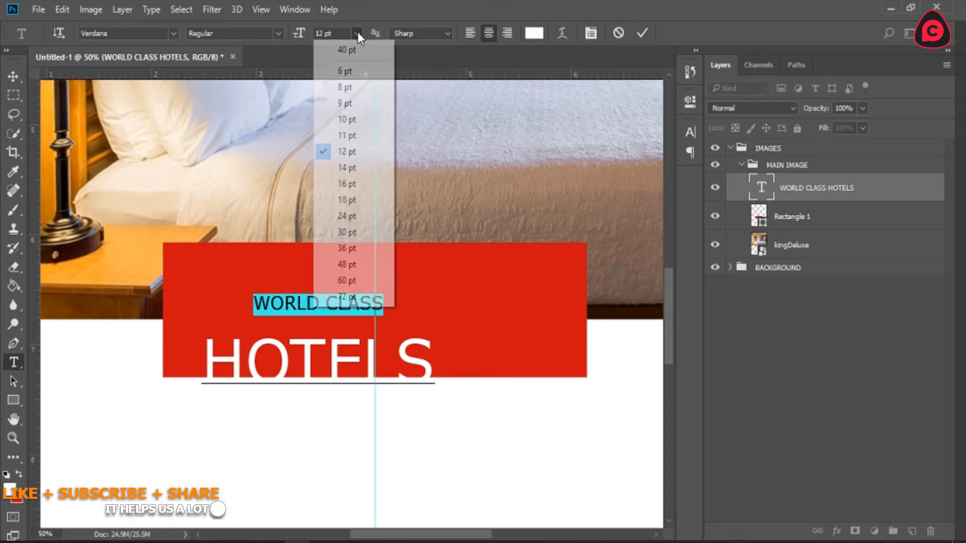
{"action": "left_click", "coordinate": [350, 199]}
Step: Move the two-line text block so it is centred on the vertical guide inside the red banner
{"action": "left_click", "coordinate": [346, 321]}
{"action": "left_click_drag", "start_coordinate": [424, 429], "coordinate": [483, 400]}
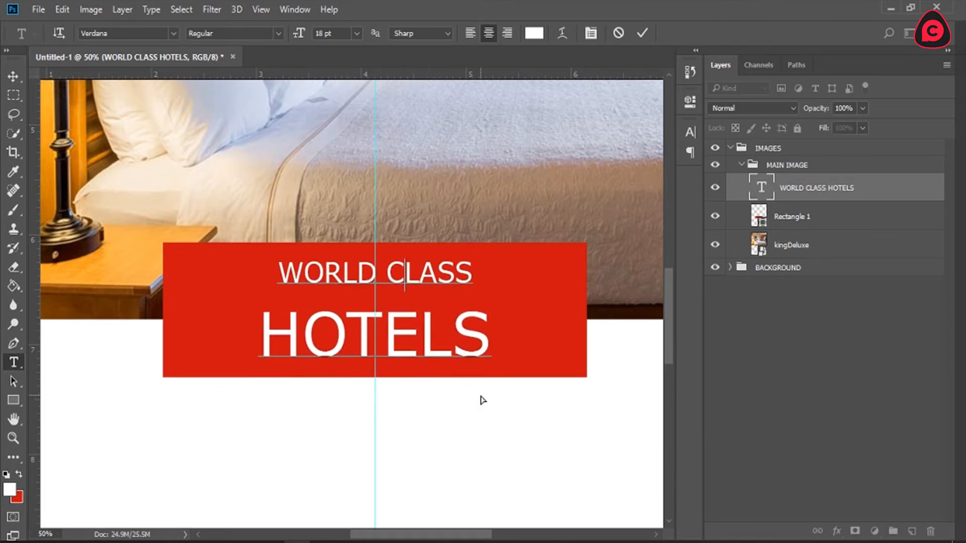
{"action": "double_click", "coordinate": [391, 335]}
{"action": "left_click", "coordinate": [410, 332]}
Step: Select both lines of the WORLD CLASS HOTELS text and set their leading to 16 pt
{"action": "left_click_drag", "start_coordinate": [484, 334], "coordinate": [256, 270]}
{"action": "left_click", "coordinate": [295, 9]}
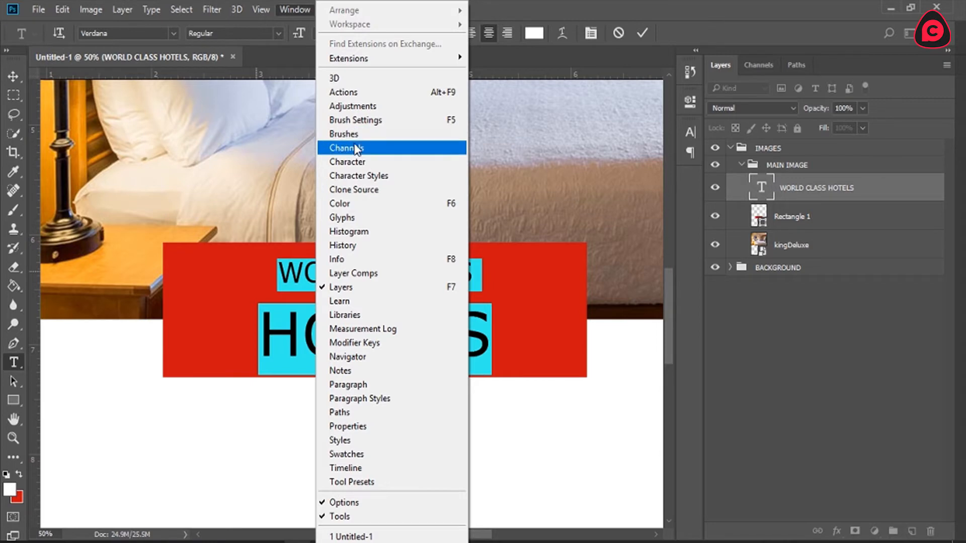
{"action": "left_click", "coordinate": [353, 162]}
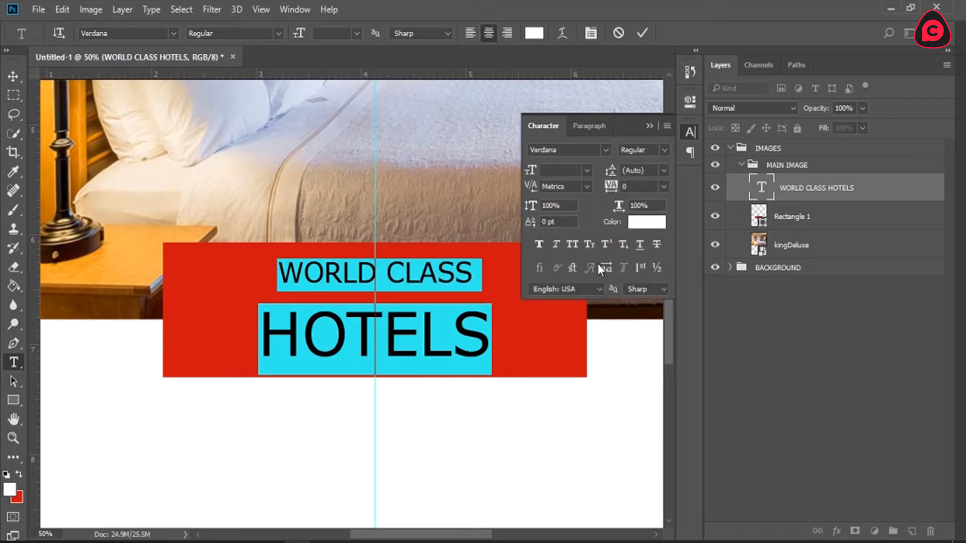
{"action": "left_click", "coordinate": [665, 171]}
{"action": "left_click", "coordinate": [607, 173]}
{"action": "left_click", "coordinate": [663, 174]}
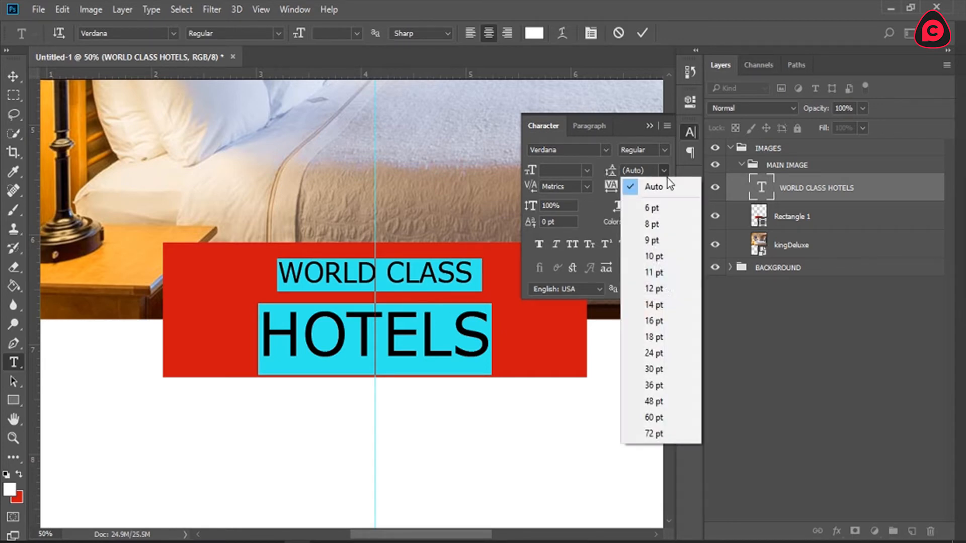
{"action": "left_click", "coordinate": [660, 324]}
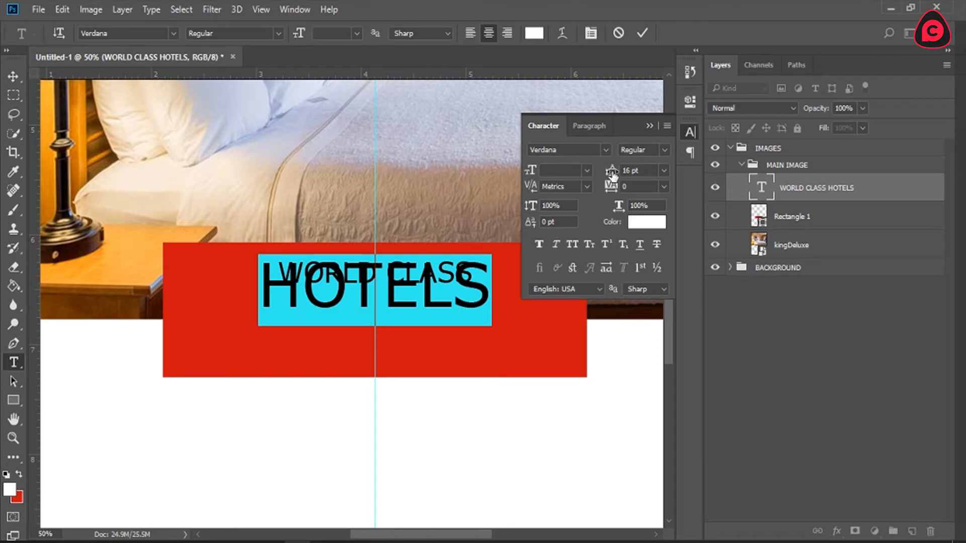
Step: Increase the leading of the two banner text lines to about 40 pt and commit the text
{"action": "mouse_move", "coordinate": [613, 176]}
{"action": "left_mouse_down"}
{"action": "mouse_move", "coordinate": [632, 174]}
{"action": "mouse_move", "coordinate": [594, 172]}
{"action": "mouse_move", "coordinate": [617, 172]}
{"action": "left_mouse_up"}
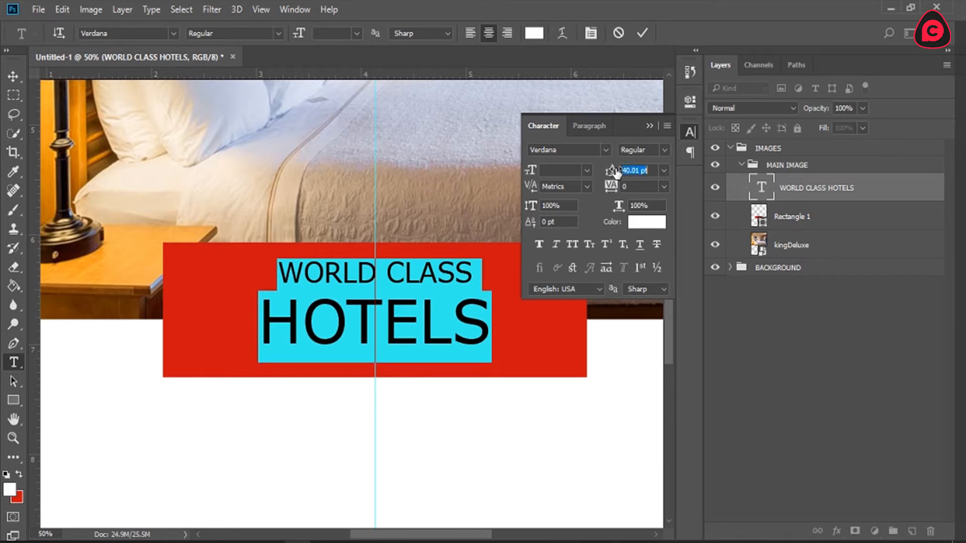
{"action": "left_click", "coordinate": [640, 172]}
{"action": "key", "text": "BackSpace"}
{"action": "key", "text": "BackSpace"}
{"action": "key", "text": "BackSpace"}
{"action": "left_click", "coordinate": [639, 35]}
{"action": "left_click", "coordinate": [690, 131]}
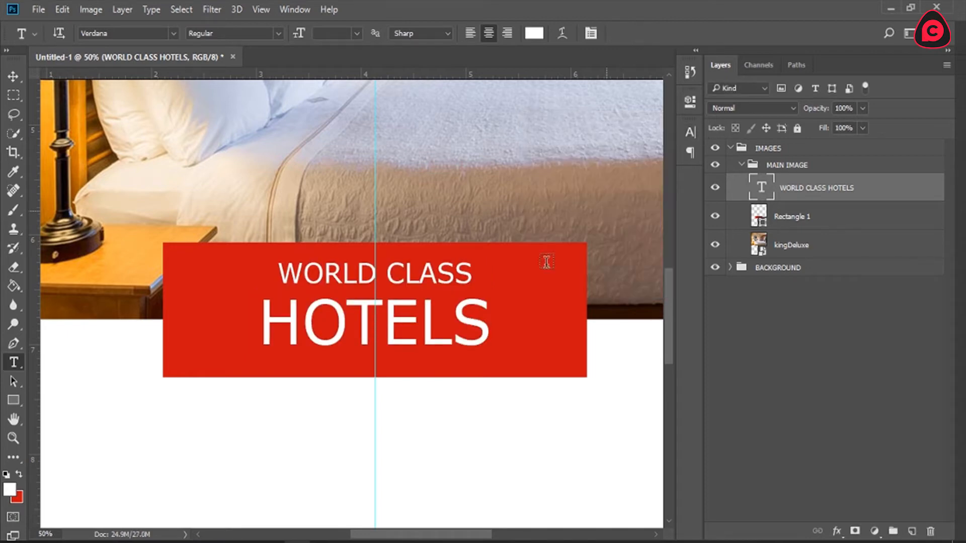
Step: Move the red rectangle slightly up behind its text and narrow it symmetrically to 80.20% of its width
{"action": "left_click", "coordinate": [795, 215]}
{"action": "key", "text": "v"}
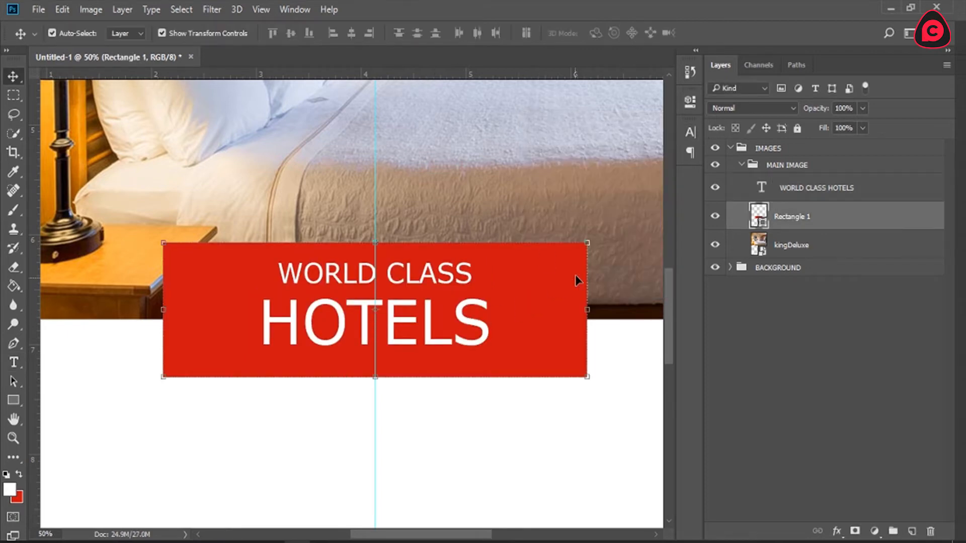
{"action": "left_click_drag", "start_coordinate": [497, 301], "coordinate": [497, 297]}
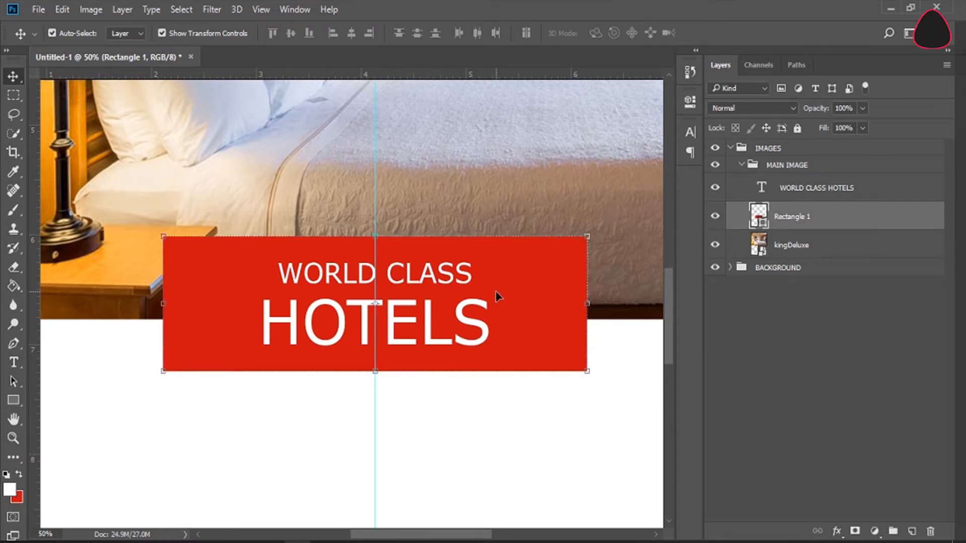
{"action": "left_click_drag", "start_coordinate": [587, 303], "coordinate": [546, 303]}
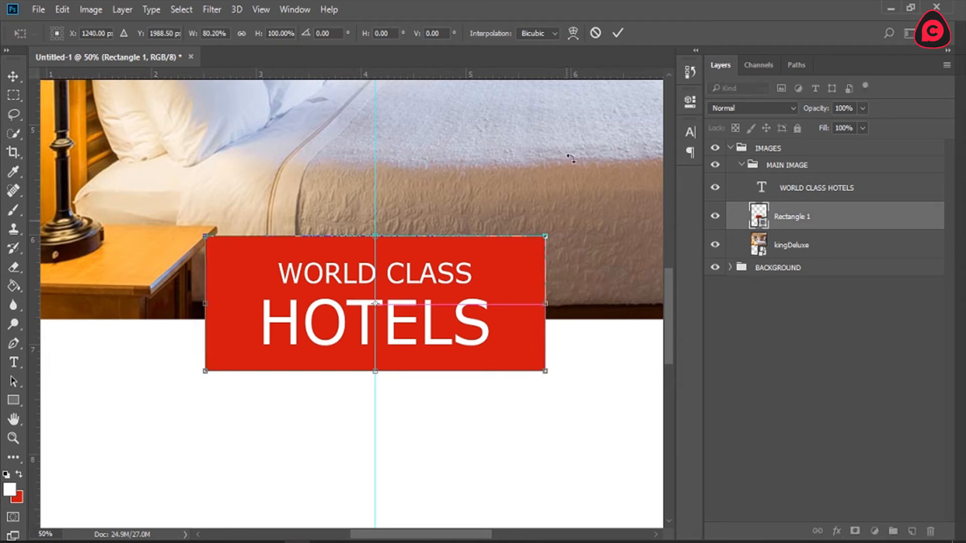
{"action": "left_click", "coordinate": [618, 33]}
{"action": "key", "text": "z"}
{"action": "left_click", "coordinate": [395, 33]}
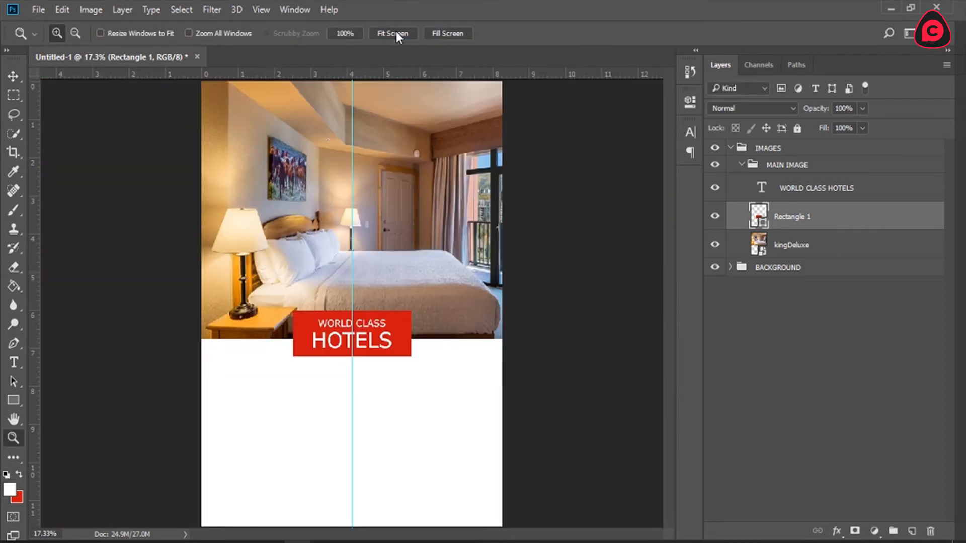
Step: Collapse the MAIN IMAGE group and create a new group named OTHER IMAGES above it
{"action": "left_click", "coordinate": [834, 382]}
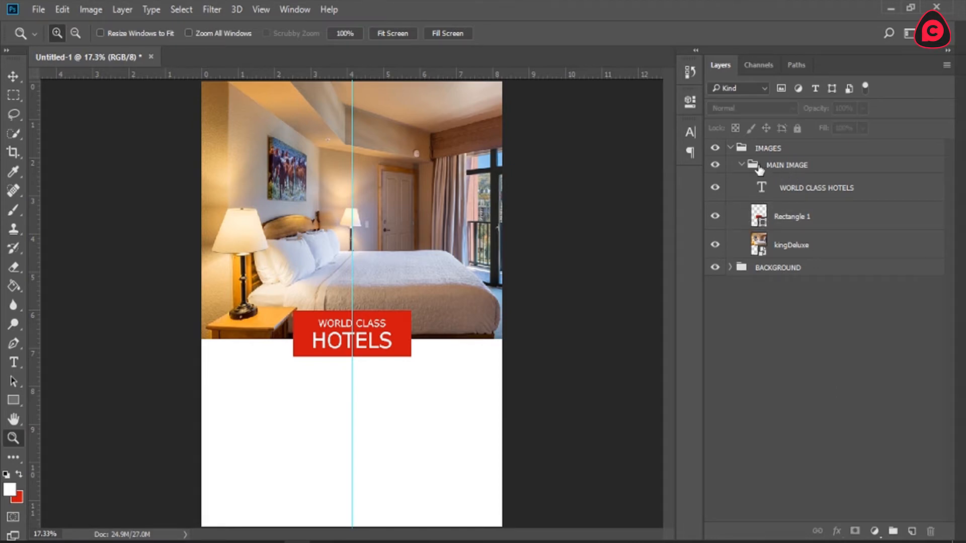
{"action": "left_click", "coordinate": [741, 165]}
{"action": "left_click", "coordinate": [783, 167]}
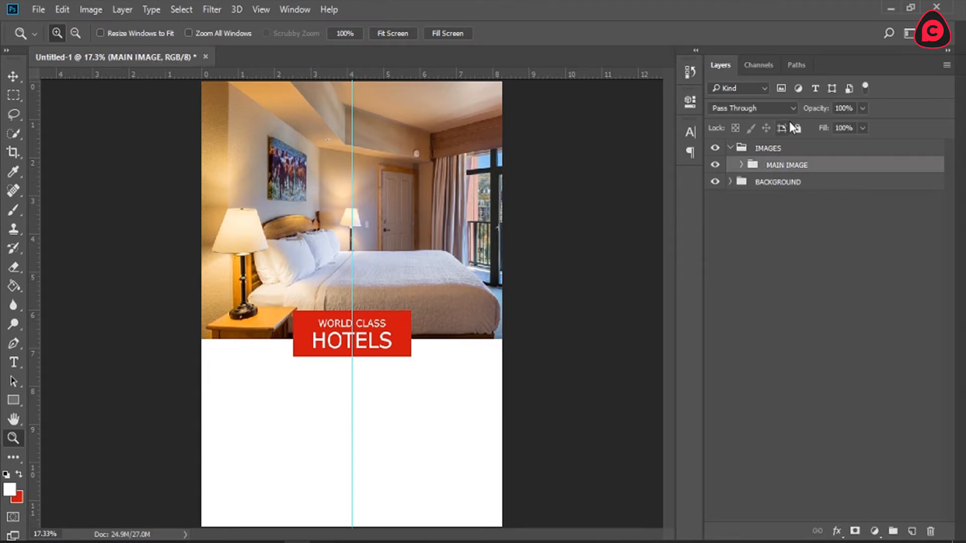
{"action": "left_click", "coordinate": [893, 532]}
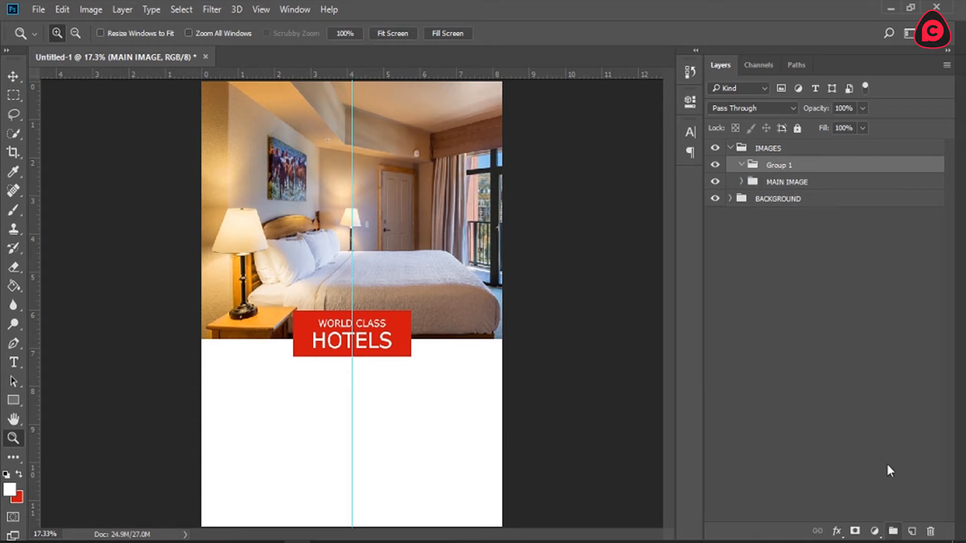
{"action": "double_click", "coordinate": [777, 166]}
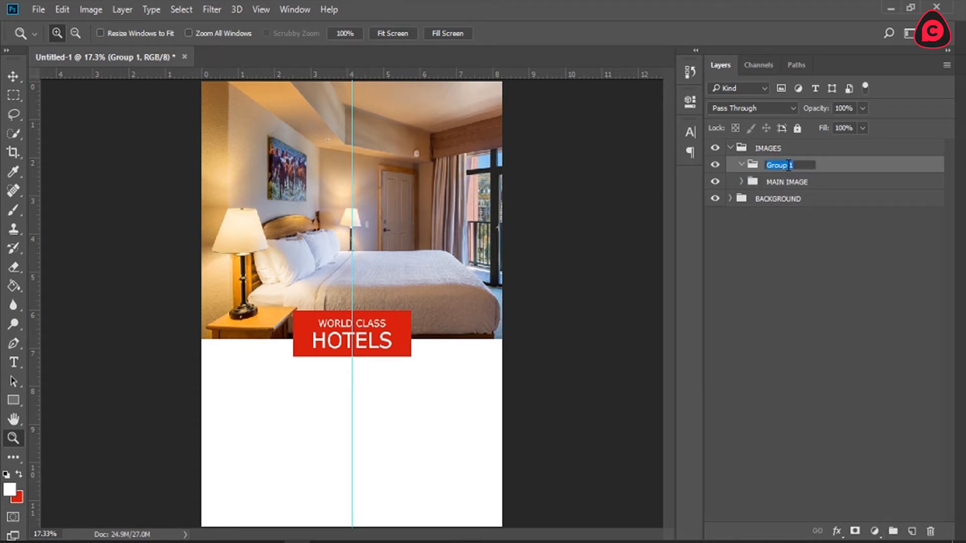
{"action": "type", "text": "OTHER IMAGES"}
{"action": "key", "text": "Return"}
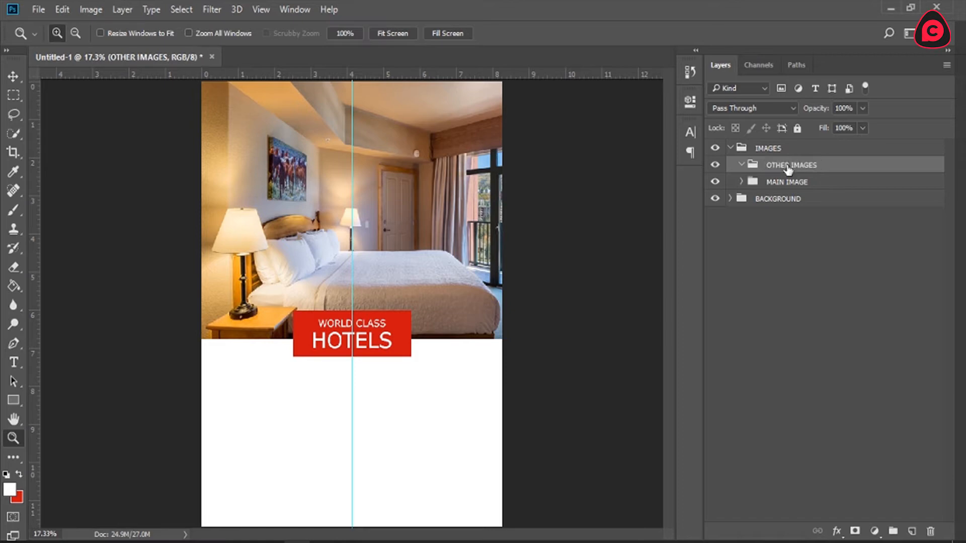
Step: Create a subgroup named LEFT IMAGE inside the OTHER IMAGES group
{"action": "left_click", "coordinate": [894, 531]}
{"action": "left_click_drag", "start_coordinate": [775, 166], "coordinate": [788, 181]}
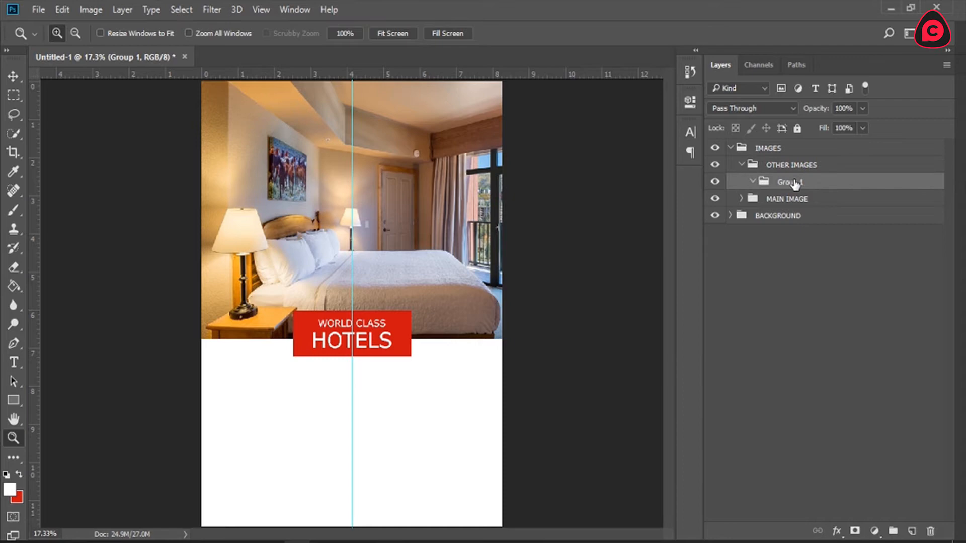
{"action": "double_click", "coordinate": [795, 183]}
{"action": "type", "text": "LEFT IMAGE"}
{"action": "key", "text": "Return"}
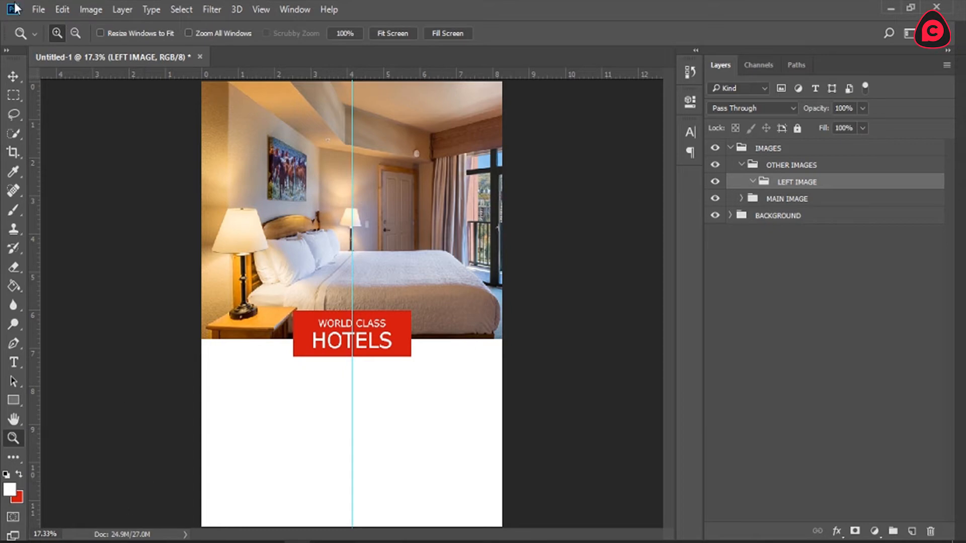
Step: Open the architecture-beds-hotel-room-wallpaper-1 image from the Desktop and return to the hotel layout document
{"action": "left_click", "coordinate": [36, 7]}
{"action": "left_click", "coordinate": [57, 44]}
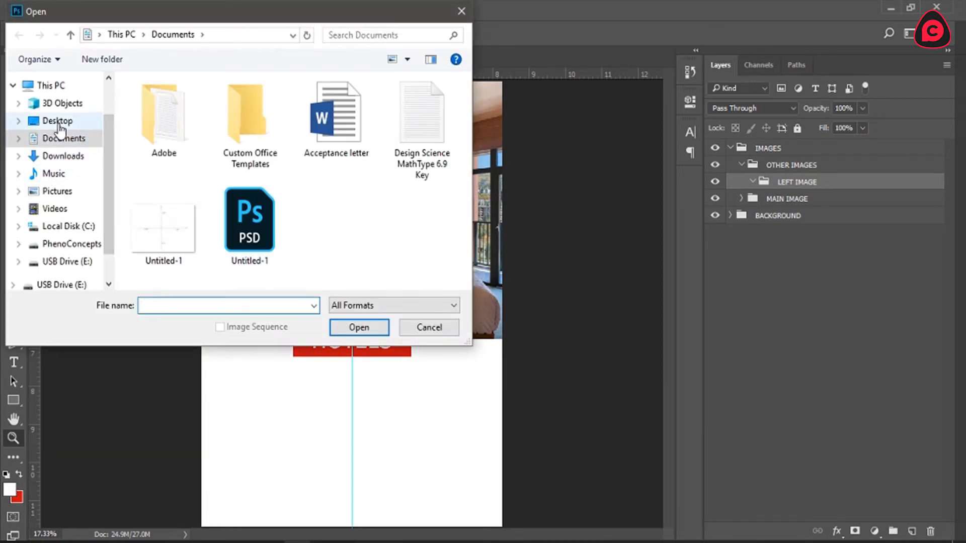
{"action": "left_click", "coordinate": [58, 123]}
{"action": "left_click_drag", "start_coordinate": [466, 136], "coordinate": [469, 162]}
{"action": "left_click", "coordinate": [177, 195]}
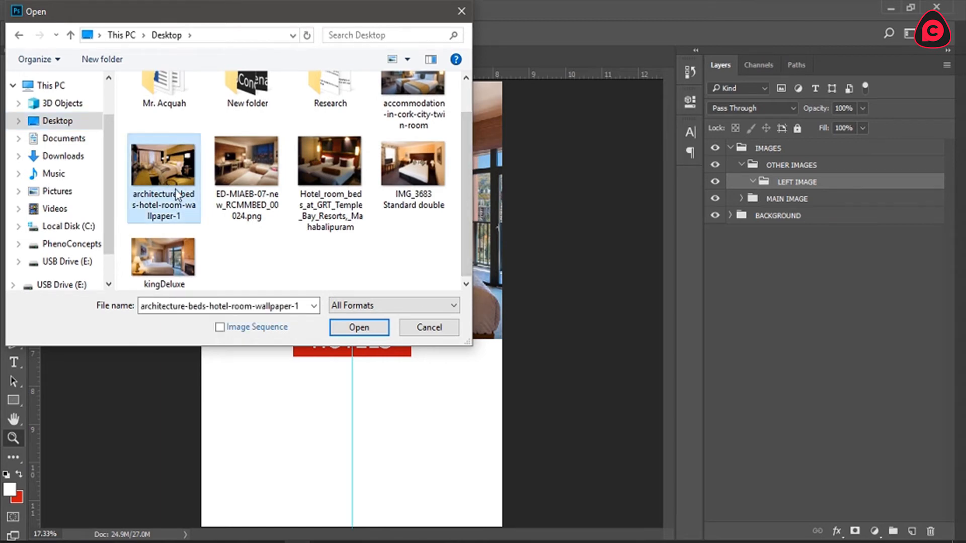
{"action": "left_click", "coordinate": [359, 335]}
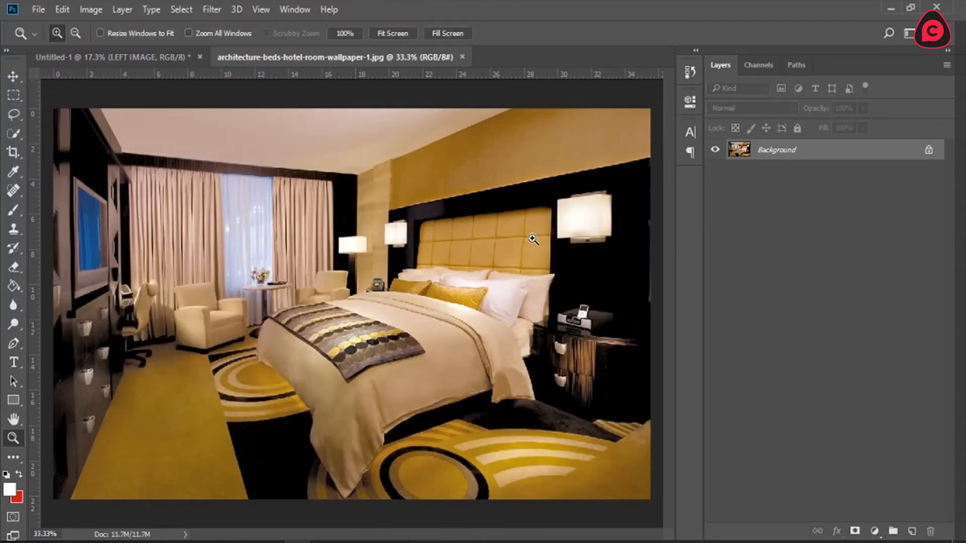
{"action": "left_click", "coordinate": [148, 50]}
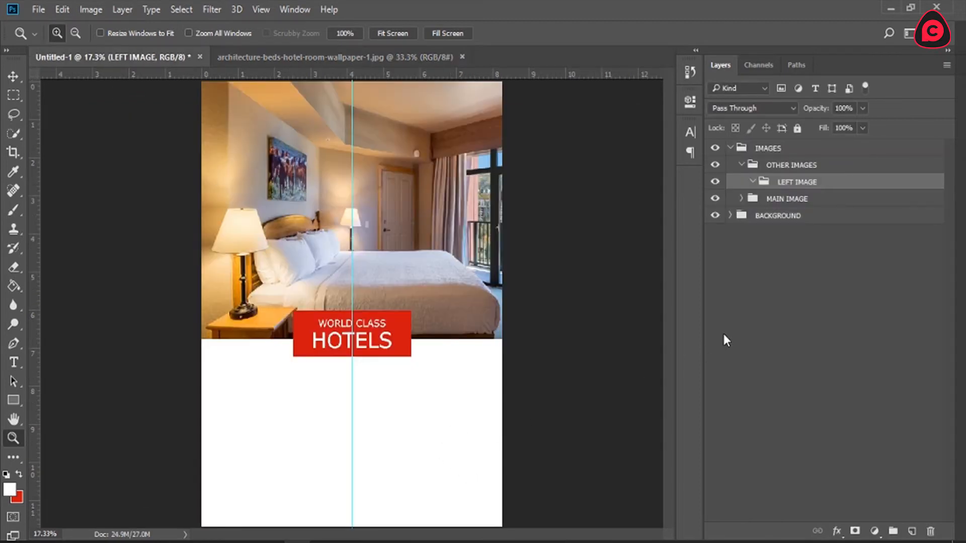
Step: Draw a black rectangle of about 953 × 566 px in the white area below the red banner
{"action": "left_click", "coordinate": [12, 400]}
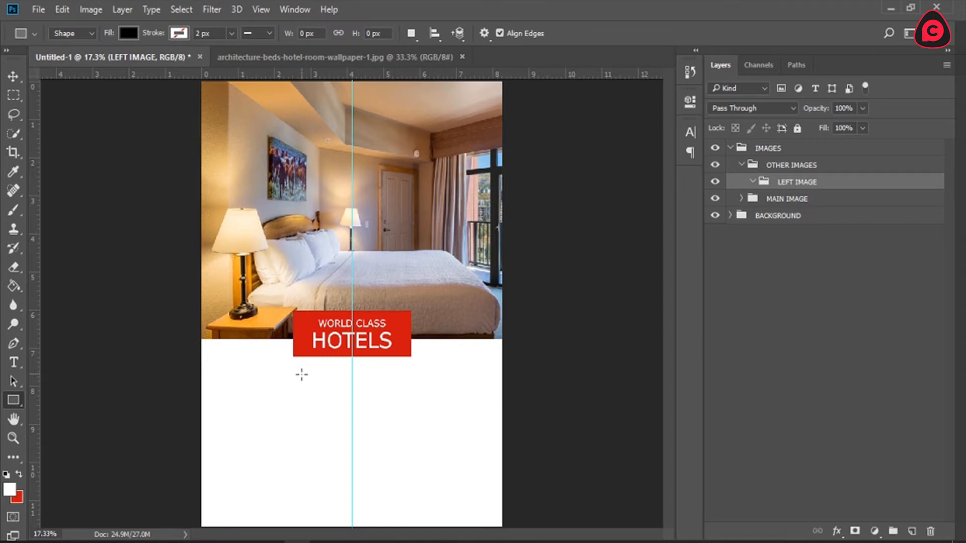
{"action": "left_click_drag", "start_coordinate": [295, 377], "coordinate": [411, 448]}
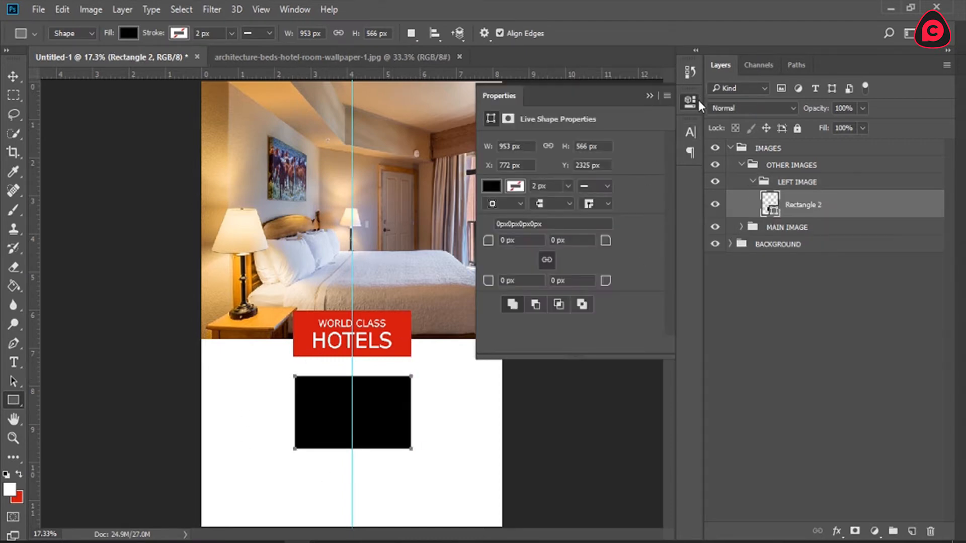
{"action": "left_click", "coordinate": [696, 102]}
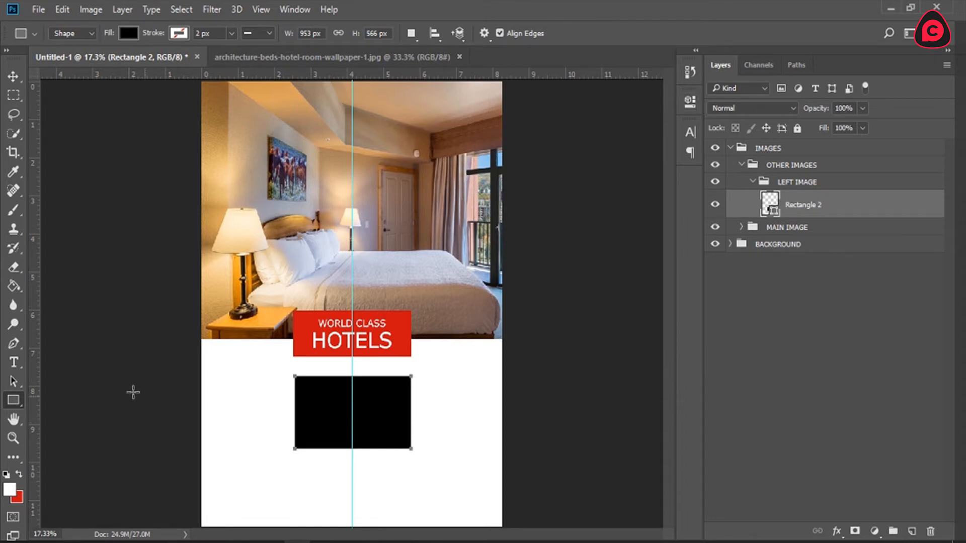
Step: Move the black rectangle up, centred on the guide beneath the banner, and narrow it symmetrically to 87.51% width
{"action": "left_click", "coordinate": [14, 75]}
{"action": "left_click_drag", "start_coordinate": [356, 407], "coordinate": [380, 406]}
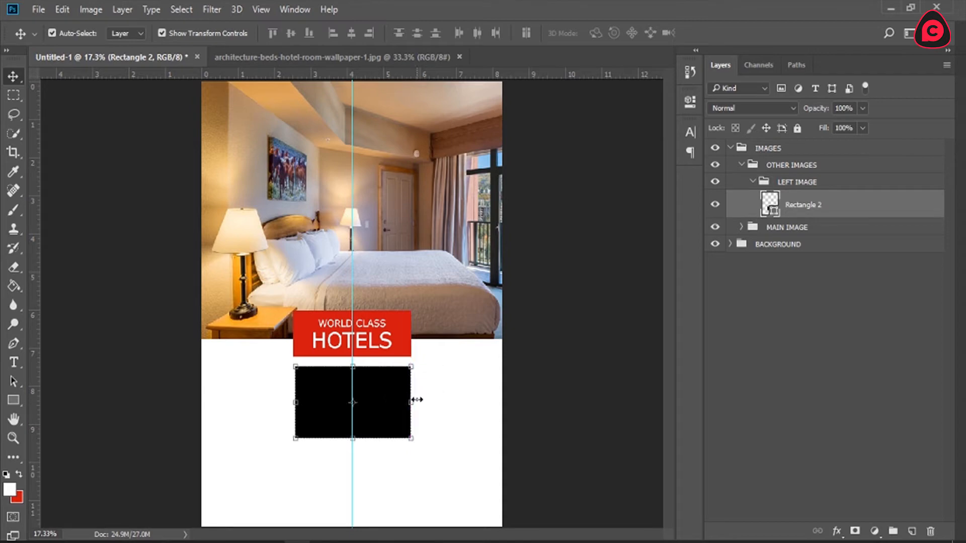
{"action": "left_click_drag", "start_coordinate": [293, 400], "coordinate": [288, 399]}
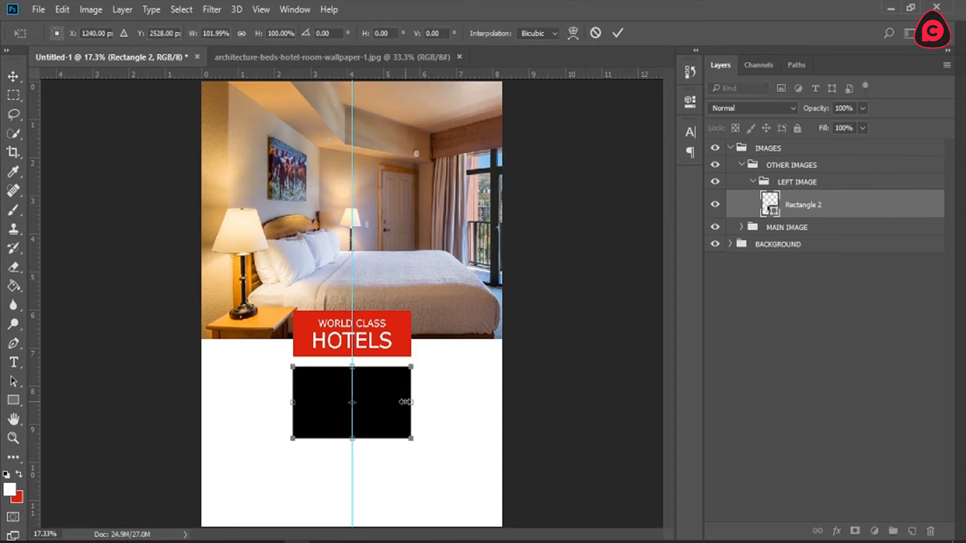
{"action": "mouse_move", "coordinate": [408, 402]}
{"action": "left_mouse_down"}
{"action": "mouse_move", "coordinate": [428, 402]}
{"action": "mouse_move", "coordinate": [409, 402]}
{"action": "left_mouse_up"}
{"action": "left_click_drag", "start_coordinate": [414, 406], "coordinate": [404, 404]}
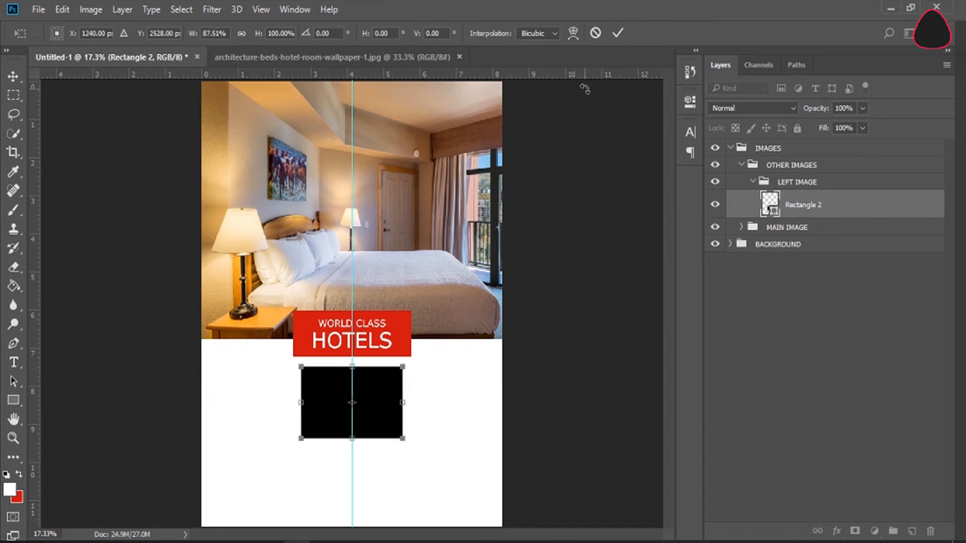
{"action": "left_click", "coordinate": [618, 33]}
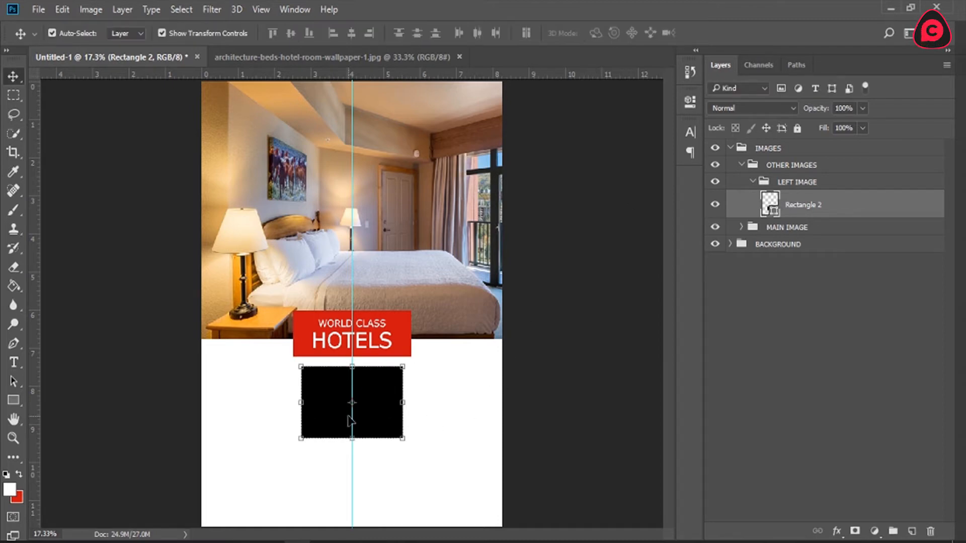
Step: Duplicate the black rectangle twice within the LEFT IMAGE group
{"action": "left_click_drag", "start_coordinate": [801, 207], "coordinate": [912, 531]}
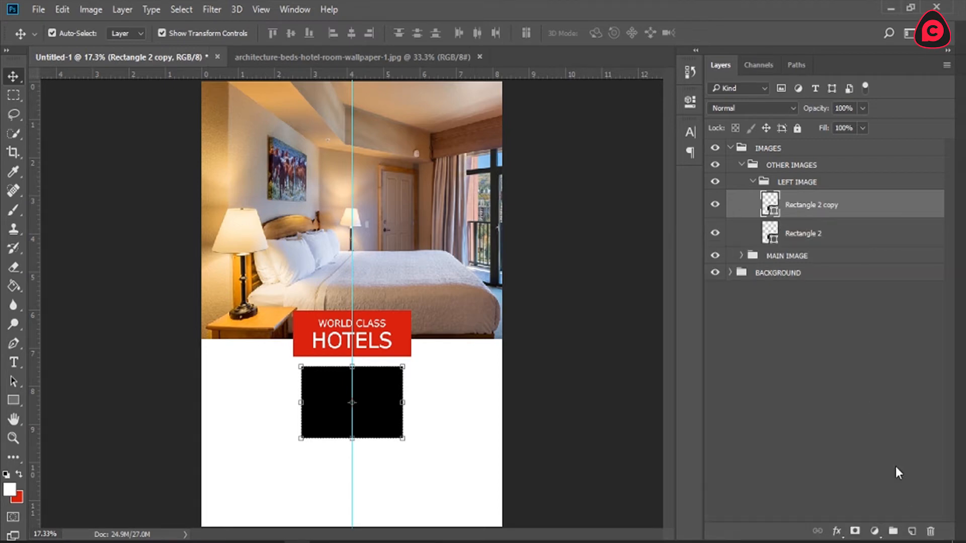
{"action": "key", "text": "ctrl"}
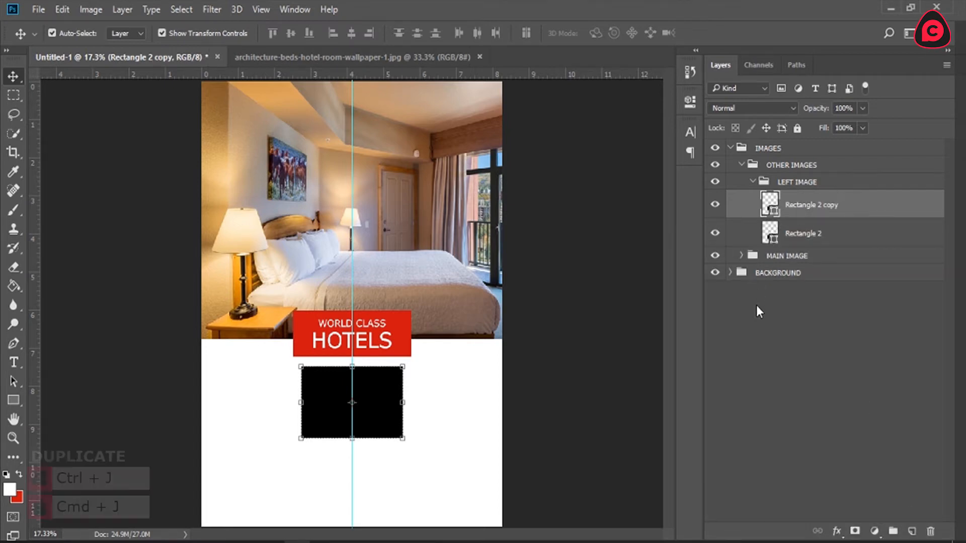
{"action": "key", "text": "ctrl+j"}
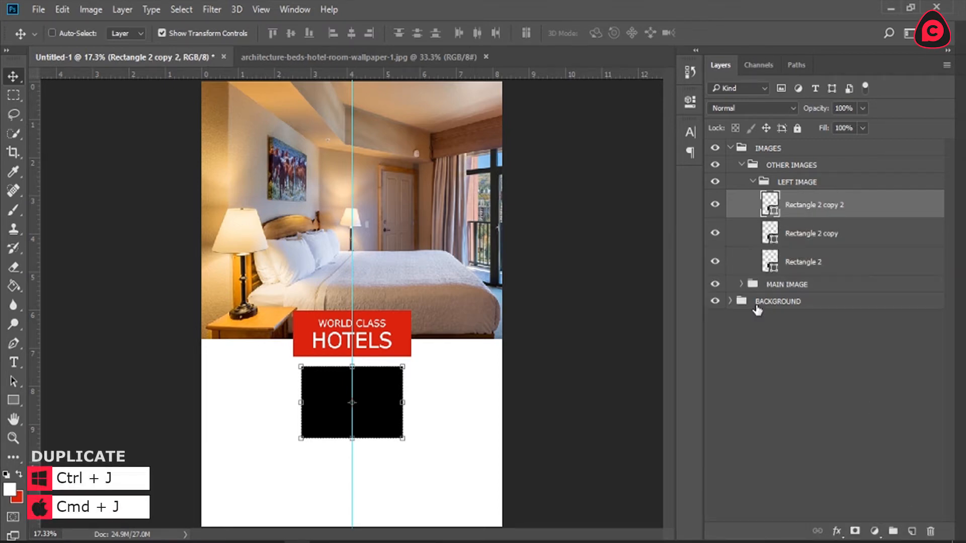
Step: Move one rectangle copy to the right of the centre rectangle and the other to its left, with equal gaps between them
{"action": "left_click", "coordinate": [800, 234]}
{"action": "left_click", "coordinate": [801, 203]}
{"action": "left_click", "coordinate": [804, 257]}
{"action": "left_click", "coordinate": [805, 205]}
{"action": "left_click_drag", "start_coordinate": [383, 407], "coordinate": [487, 407]}
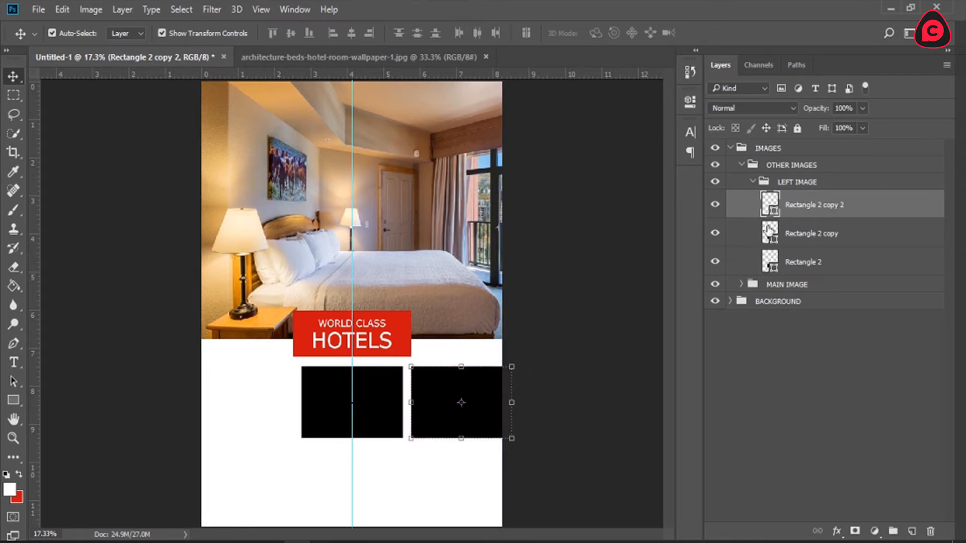
{"action": "left_click", "coordinate": [801, 234]}
{"action": "left_click_drag", "start_coordinate": [370, 407], "coordinate": [270, 406]}
{"action": "left_click_drag", "start_coordinate": [354, 433], "coordinate": [355, 433]}
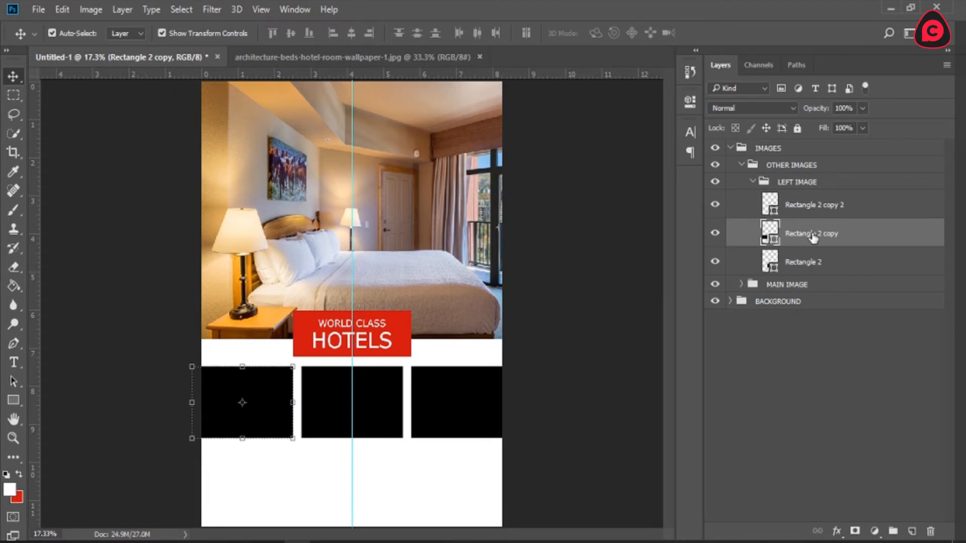
Step: Narrow the three black rectangles together, symmetrically about the centre guide, to about 88% width within the page edges
{"action": "left_click", "coordinate": [815, 262]}
{"action": "left_click", "coordinate": [813, 209], "text": "shift"}
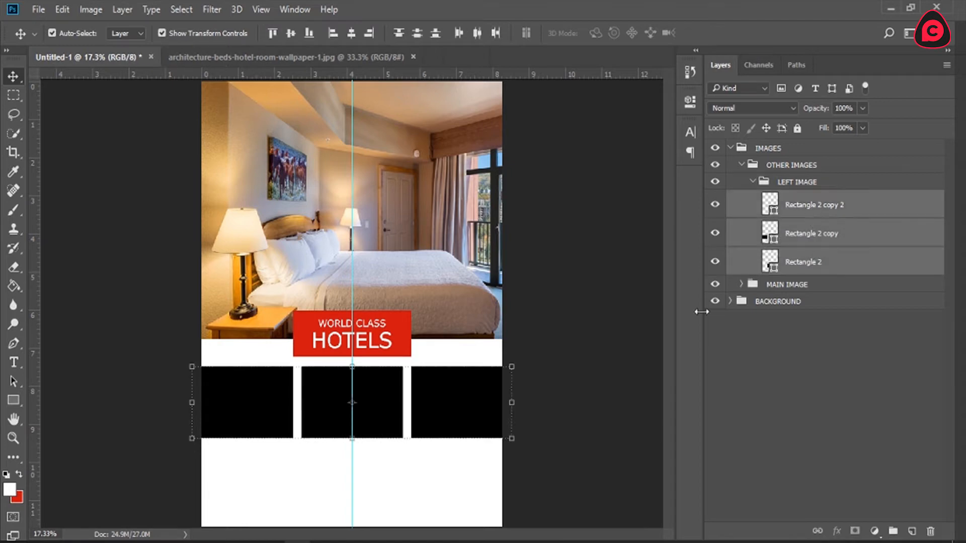
{"action": "left_click", "coordinate": [512, 403]}
{"action": "left_click_drag", "start_coordinate": [511, 403], "coordinate": [493, 403]}
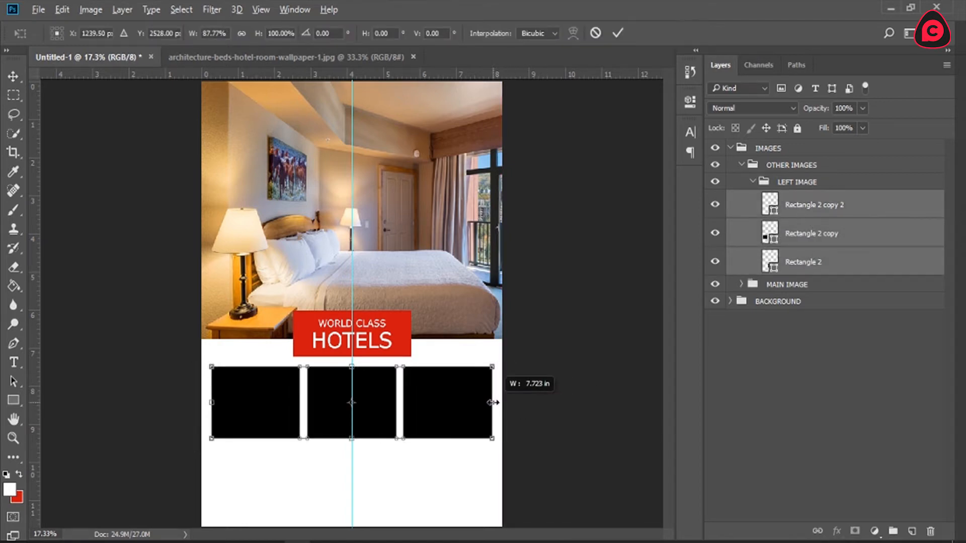
{"action": "left_click_drag", "start_coordinate": [493, 403], "coordinate": [495, 402]}
{"action": "left_click", "coordinate": [615, 25]}
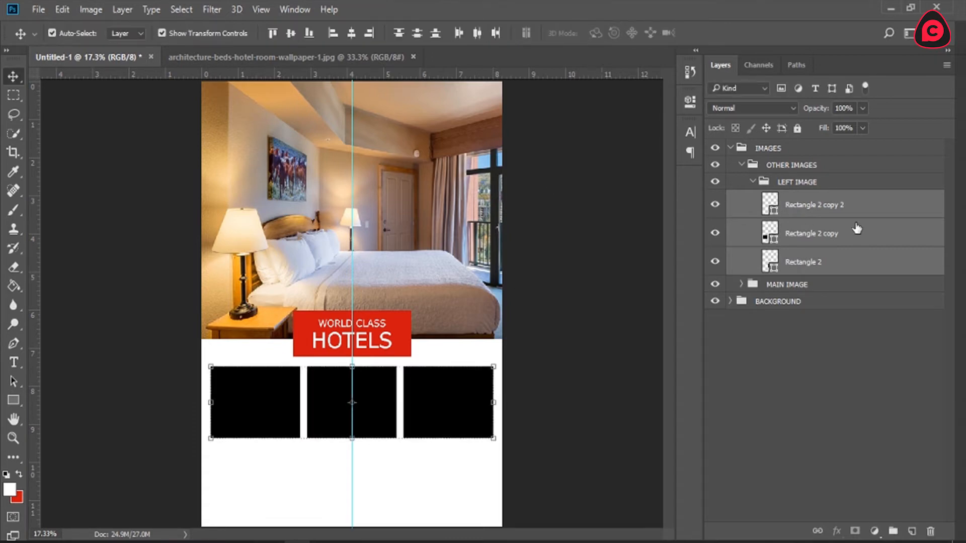
Step: Move the two rectangle copies out of the LEFT IMAGE group into OTHER IMAGES and hide the right rectangle
{"action": "left_click", "coordinate": [818, 207]}
{"action": "left_click_drag", "start_coordinate": [816, 208], "coordinate": [826, 170]}
{"action": "left_click_drag", "start_coordinate": [830, 233], "coordinate": [837, 206]}
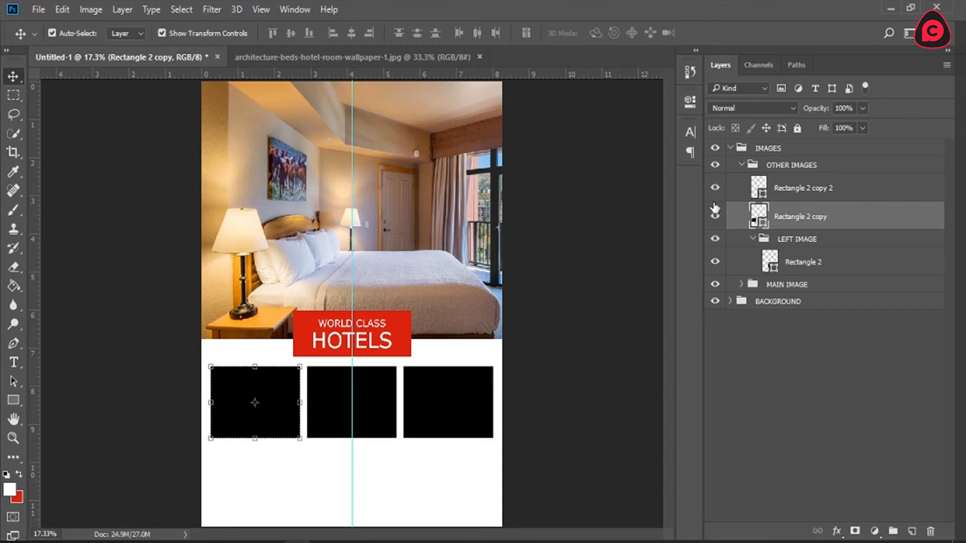
{"action": "left_click", "coordinate": [715, 188]}
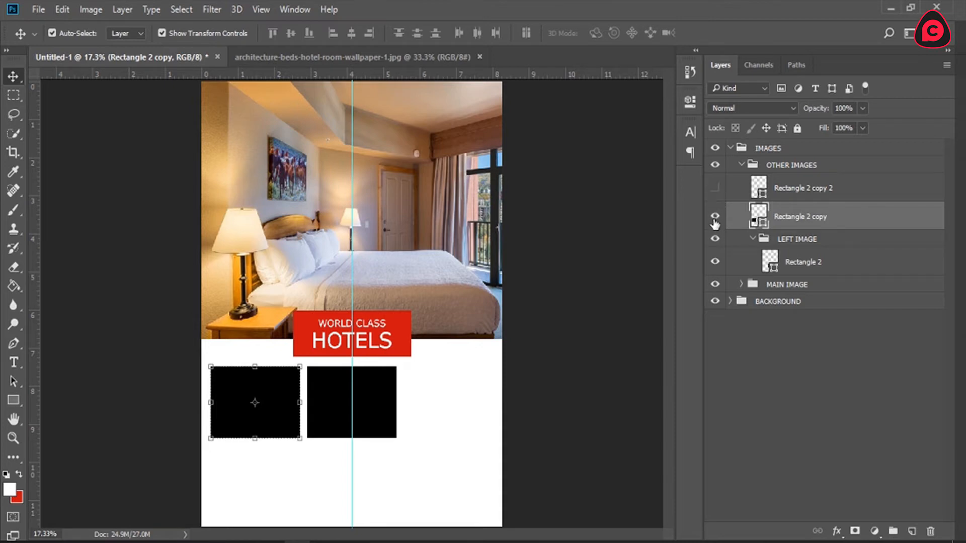
Step: Swap the centre rectangle in the LEFT IMAGE group for the left rectangle, and hide the centre rectangle
{"action": "left_click", "coordinate": [715, 216]}
{"action": "left_click", "coordinate": [803, 255]}
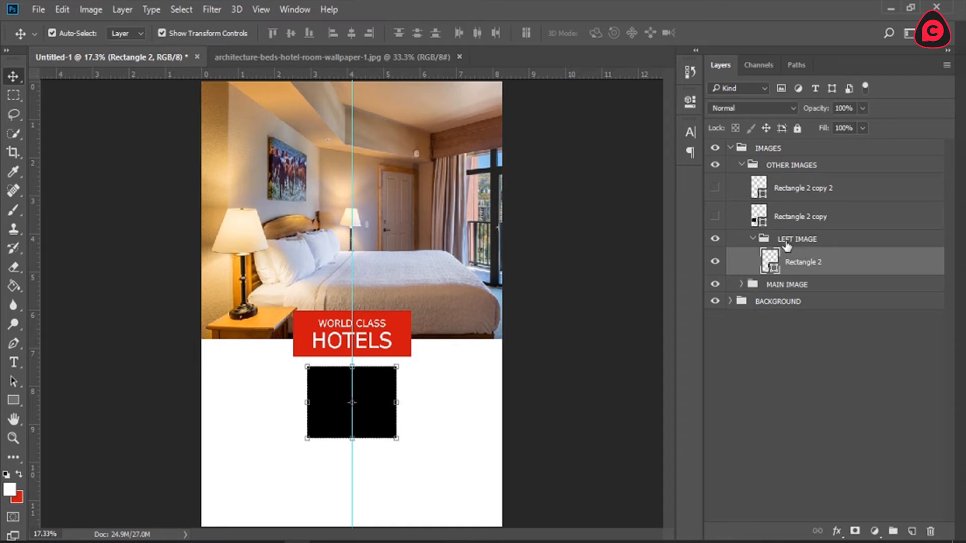
{"action": "left_click_drag", "start_coordinate": [789, 261], "coordinate": [714, 227]}
{"action": "left_click", "coordinate": [715, 217]}
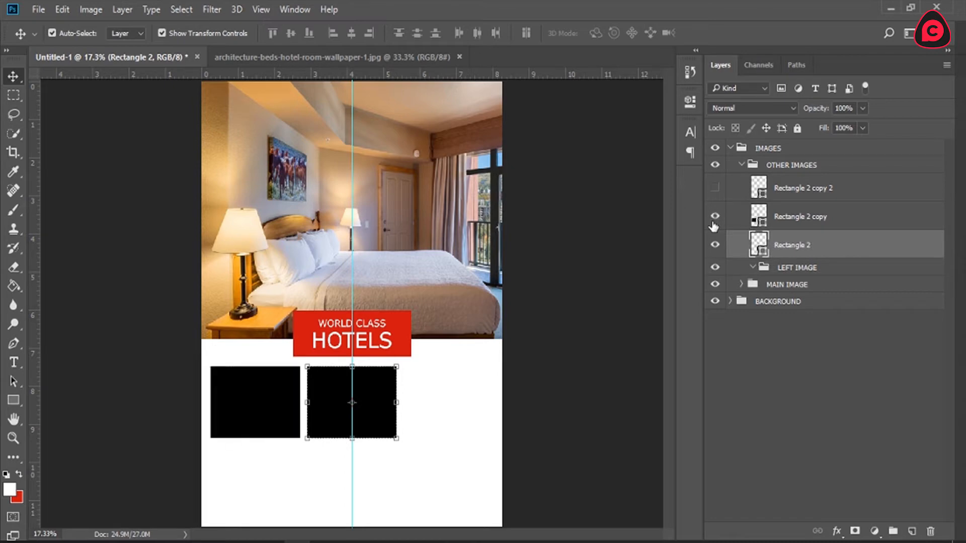
{"action": "left_click", "coordinate": [805, 217]}
{"action": "left_click_drag", "start_coordinate": [820, 258], "coordinate": [820, 257]}
{"action": "left_click", "coordinate": [715, 217]}
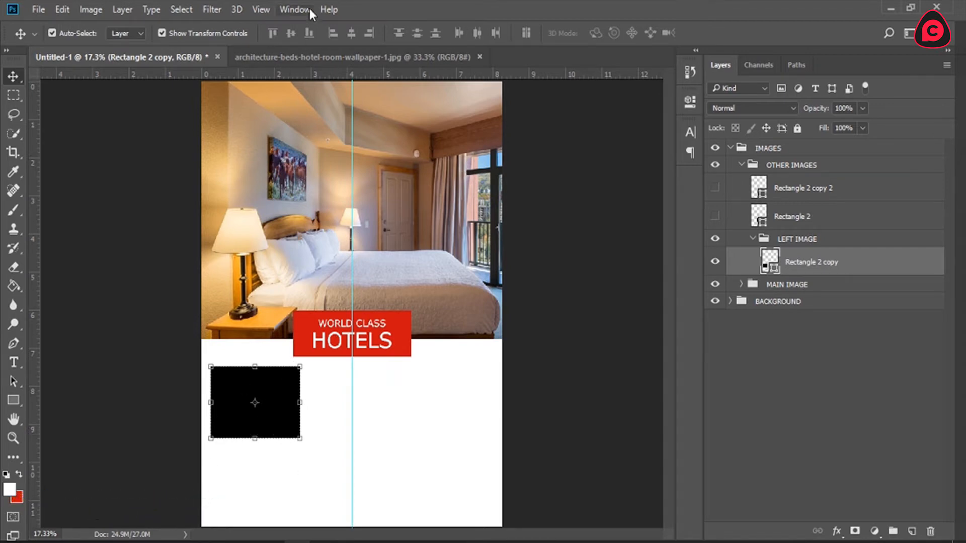
Step: Cut the entire photo from architecture-beds-hotel-room-wallpaper-1.jpg and close that file without saving
{"action": "left_click", "coordinate": [297, 55]}
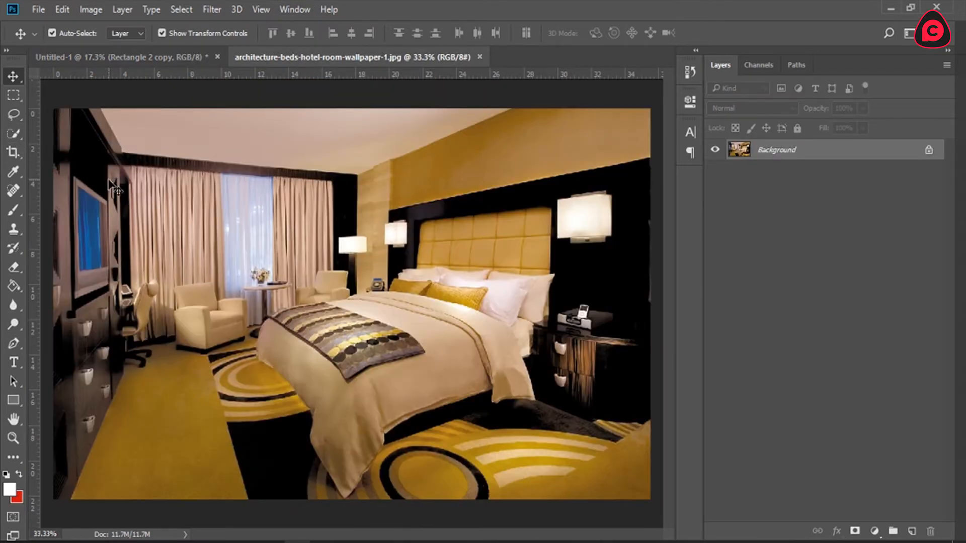
{"action": "key", "text": "ctrl+a"}
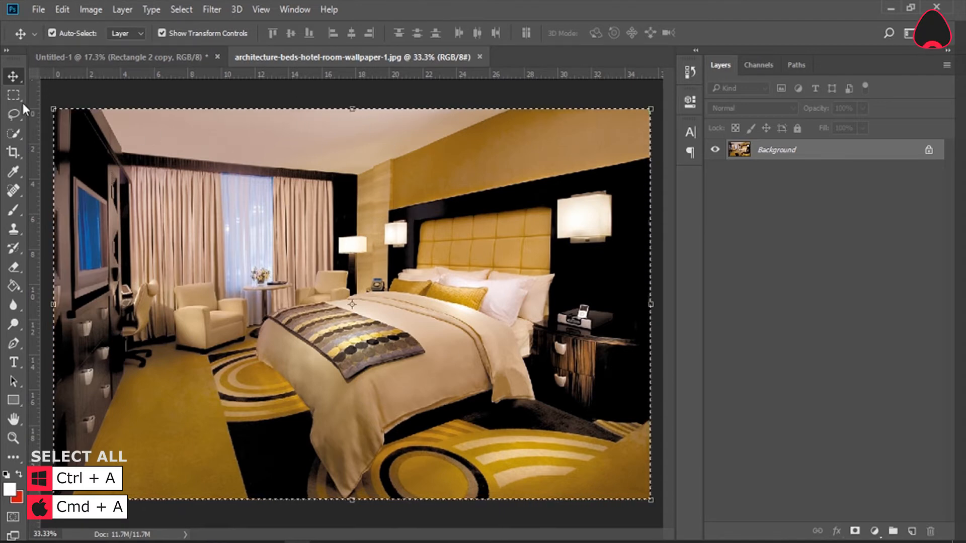
{"action": "key", "text": "m"}
{"action": "left_click_drag", "start_coordinate": [54, 108], "coordinate": [649, 503]}
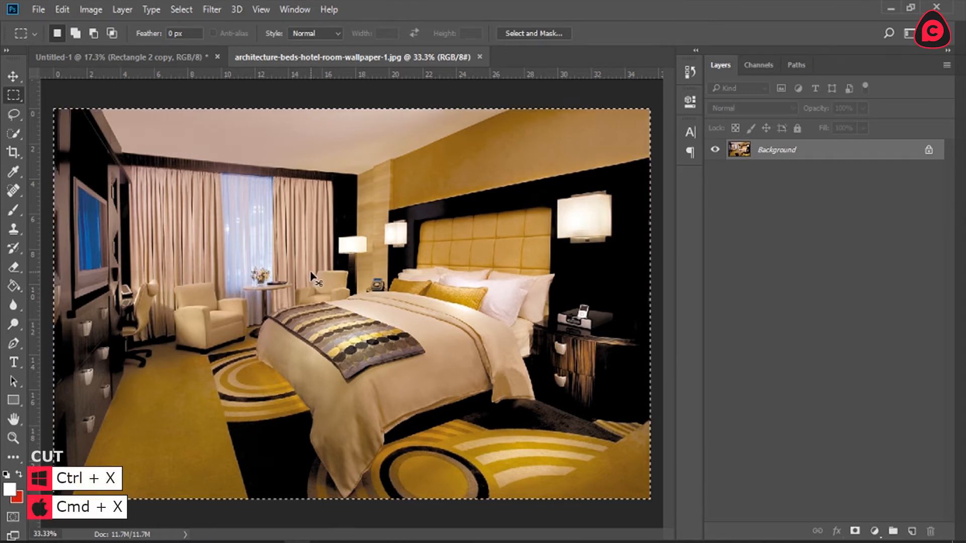
{"action": "key", "text": "ctrl+x"}
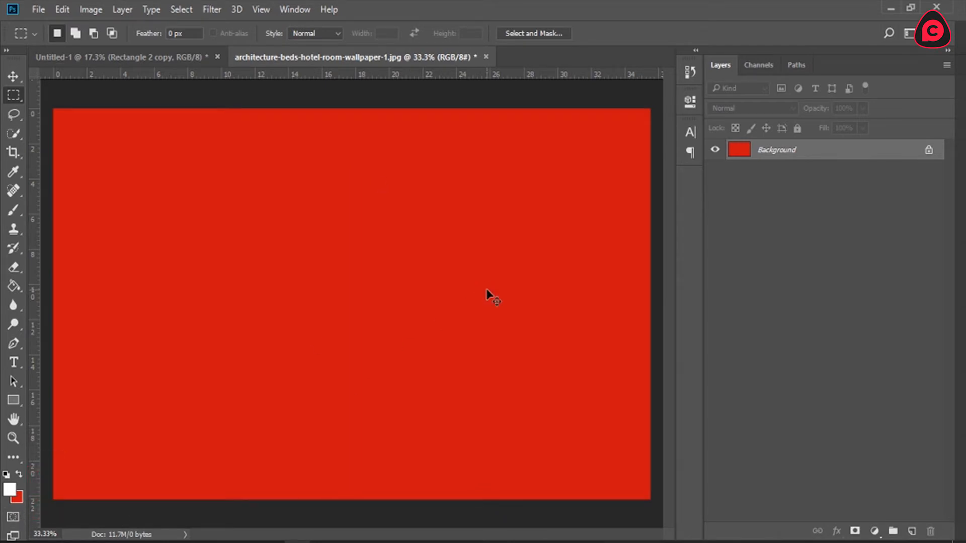
{"action": "key", "text": "ctrl+w"}
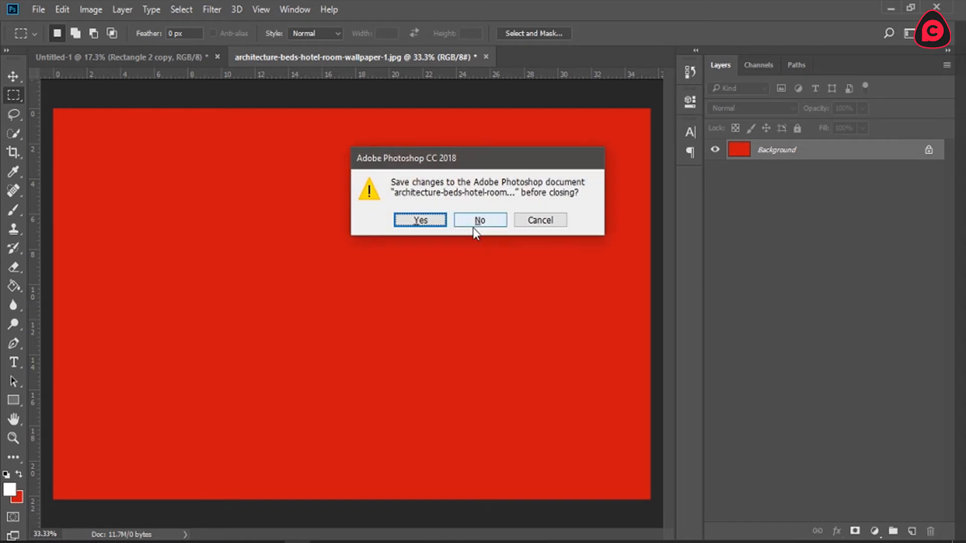
{"action": "left_click", "coordinate": [475, 220]}
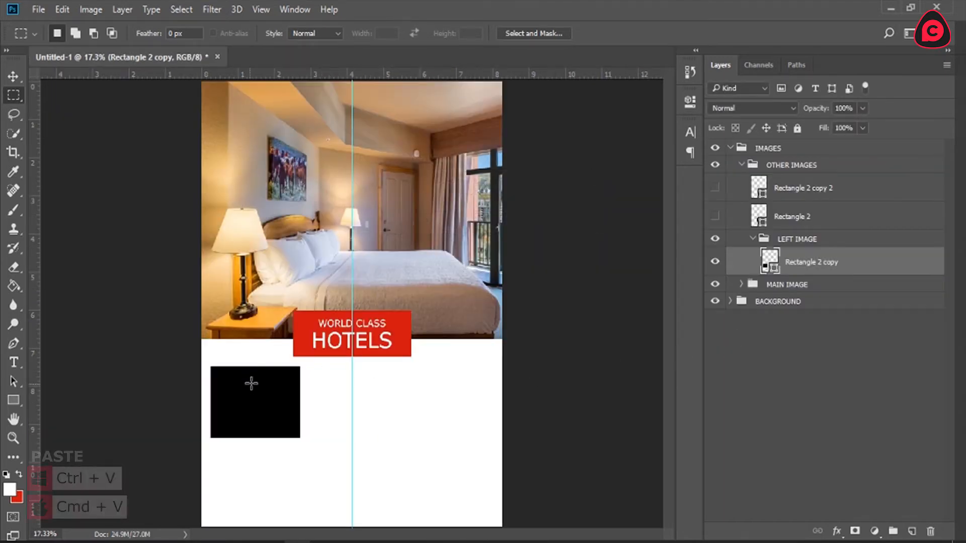
Step: Paste the photo into the LEFT IMAGE group, scale it to about 42% and centre it over the left black rectangle
{"action": "key", "text": "ctrl+v"}
{"action": "key", "text": "v"}
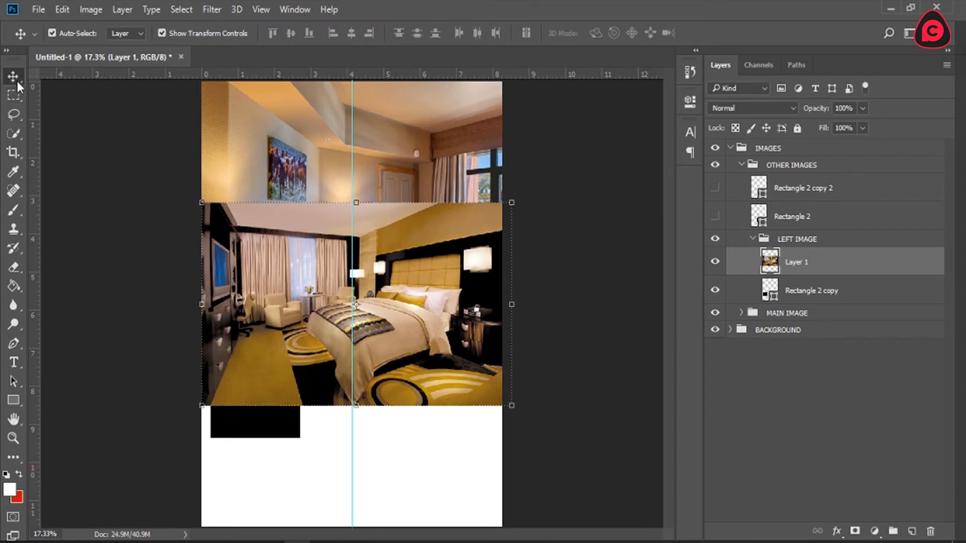
{"action": "left_click_drag", "start_coordinate": [514, 202], "coordinate": [420, 259]}
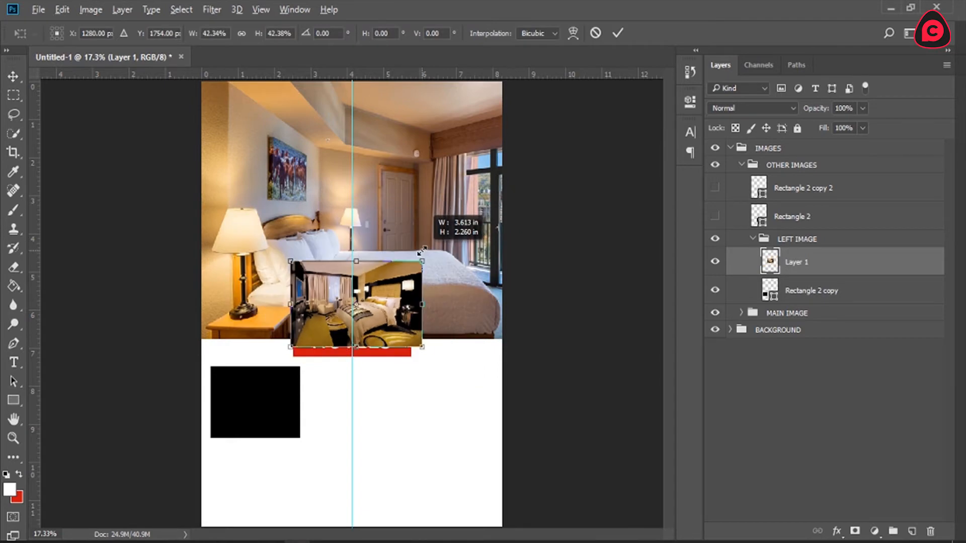
{"action": "left_click_drag", "start_coordinate": [391, 289], "coordinate": [293, 385]}
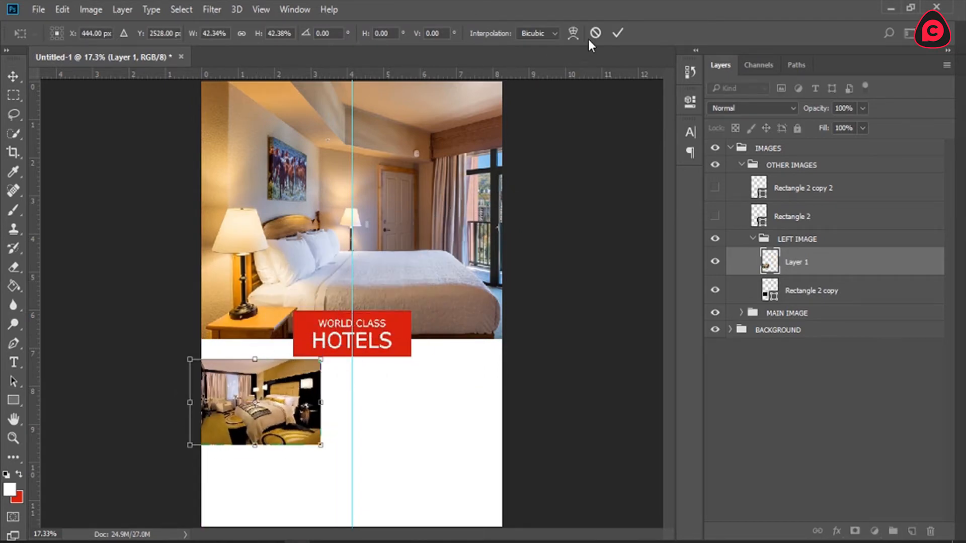
{"action": "left_click", "coordinate": [617, 34]}
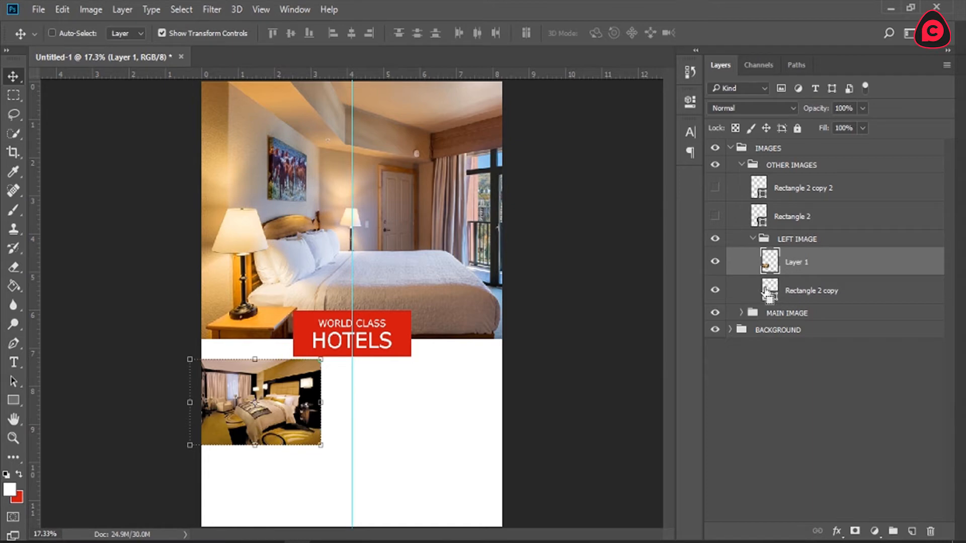
Step: Try cropping the pasted photo with a layer mask made from the left rectangle's outline
{"action": "left_click", "coordinate": [768, 291], "text": "ctrl"}
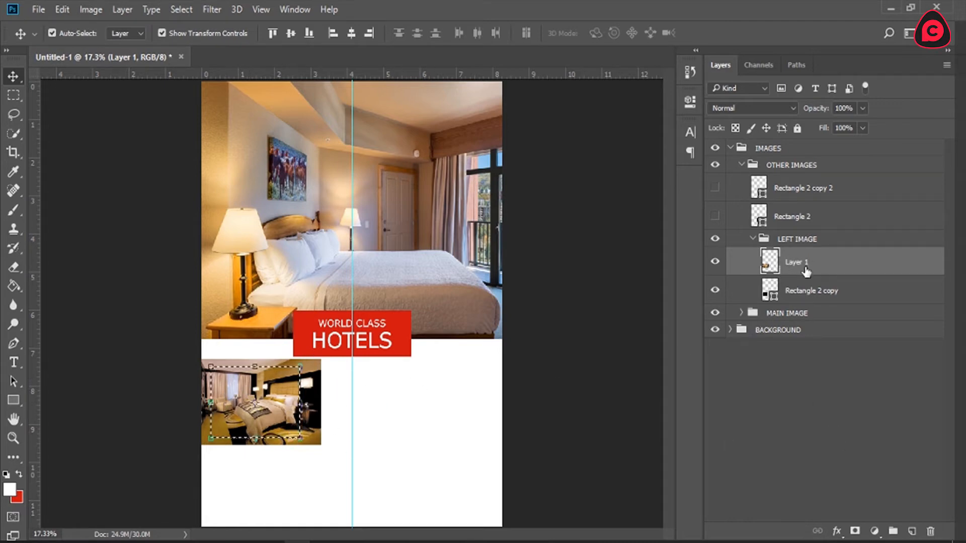
{"action": "left_click", "coordinate": [715, 262]}
{"action": "left_click", "coordinate": [715, 262]}
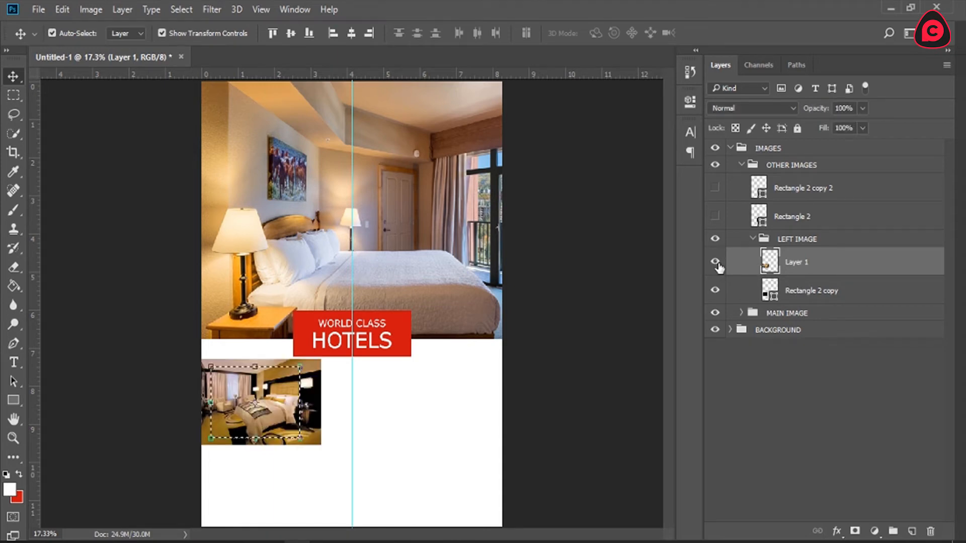
{"action": "left_click", "coordinate": [855, 532]}
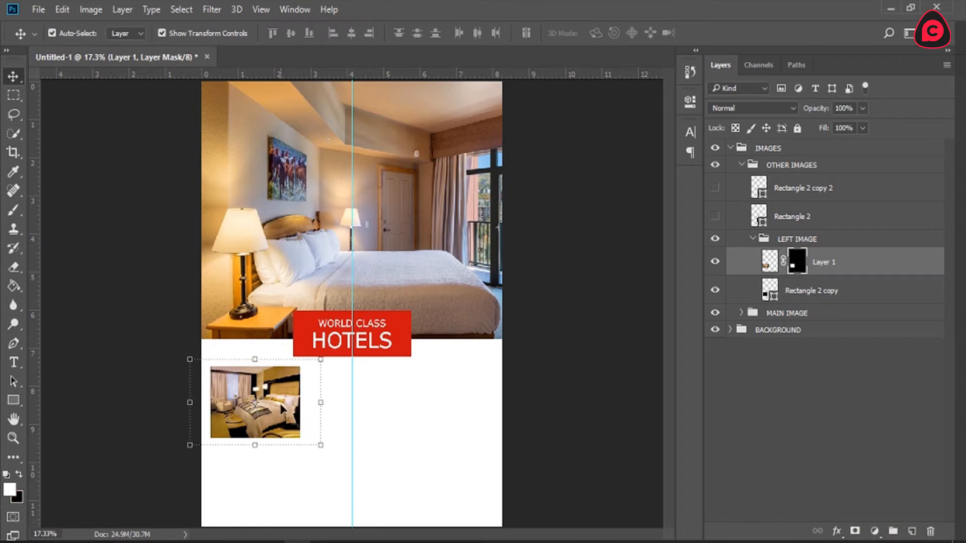
{"action": "key", "text": "z"}
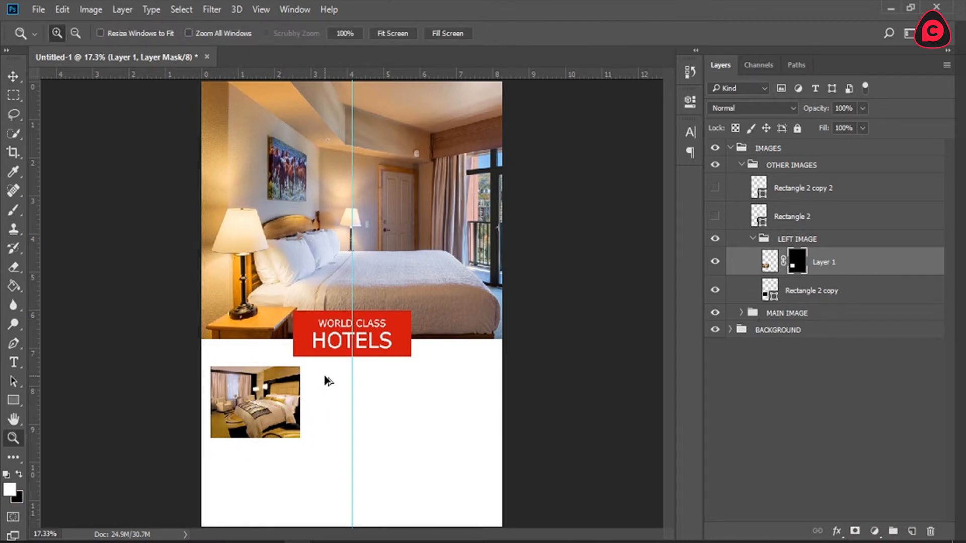
{"action": "key", "text": "ctrl+z"}
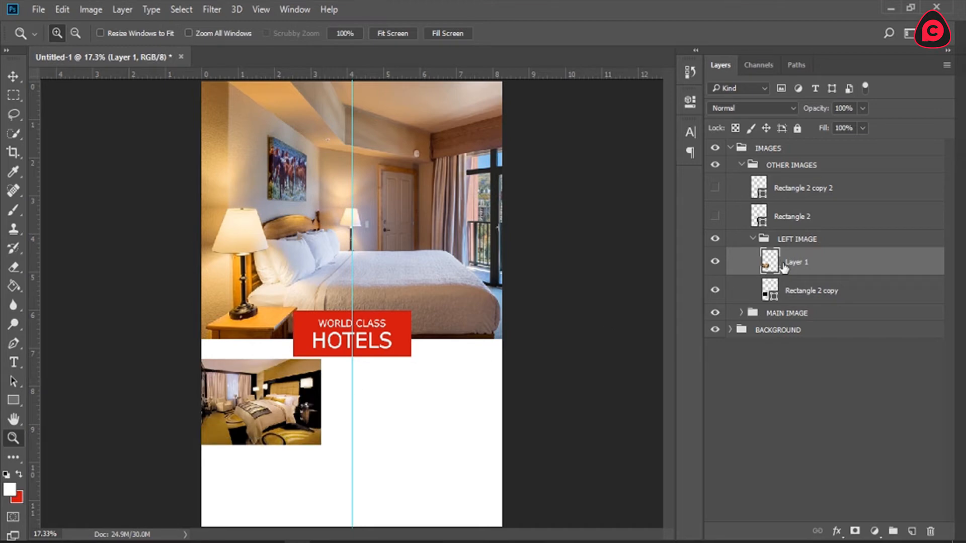
{"action": "left_click", "coordinate": [714, 262]}
{"action": "left_click", "coordinate": [715, 262]}
{"action": "left_click", "coordinate": [800, 293]}
{"action": "left_click", "coordinate": [802, 272]}
{"action": "left_click", "coordinate": [802, 278]}
{"action": "left_click", "coordinate": [803, 270]}
Step: Try adding an empty layer between the pasted photo and the left rectangle in the LEFT IMAGE group
{"action": "left_click", "coordinate": [808, 288]}
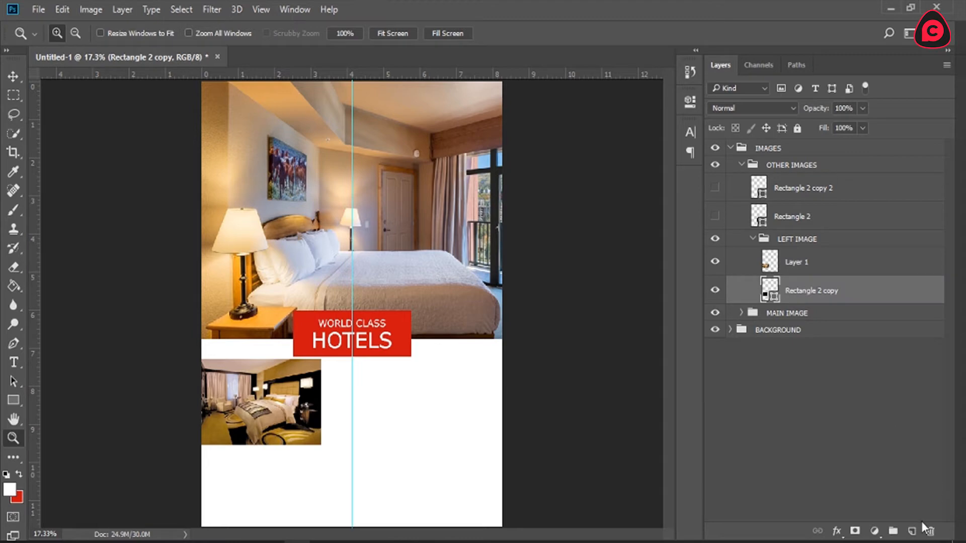
{"action": "left_click", "coordinate": [912, 530]}
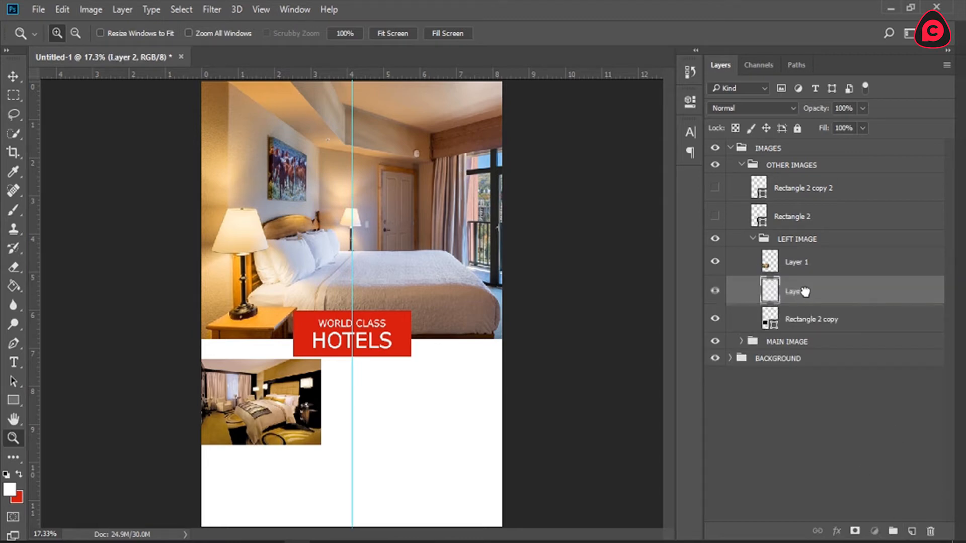
{"action": "left_click", "coordinate": [937, 535]}
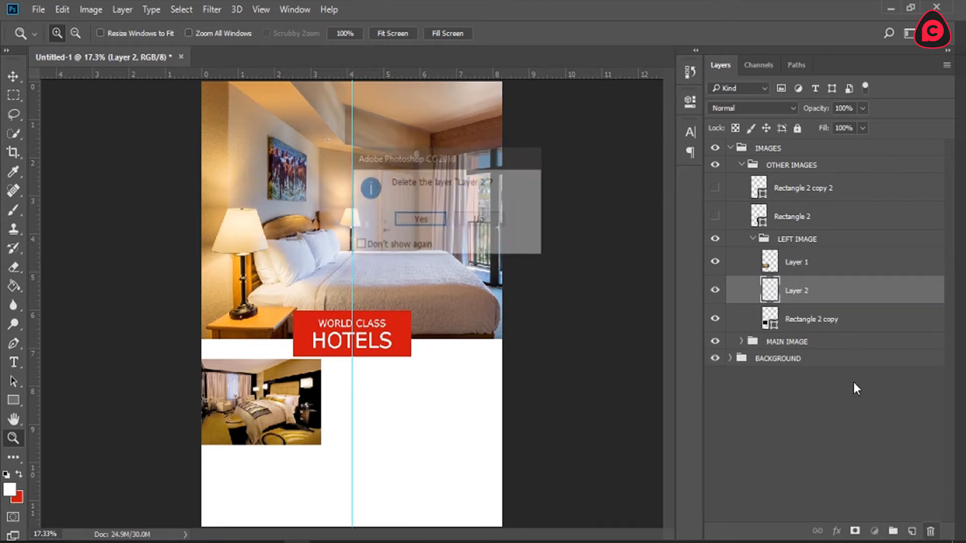
{"action": "left_click", "coordinate": [421, 220]}
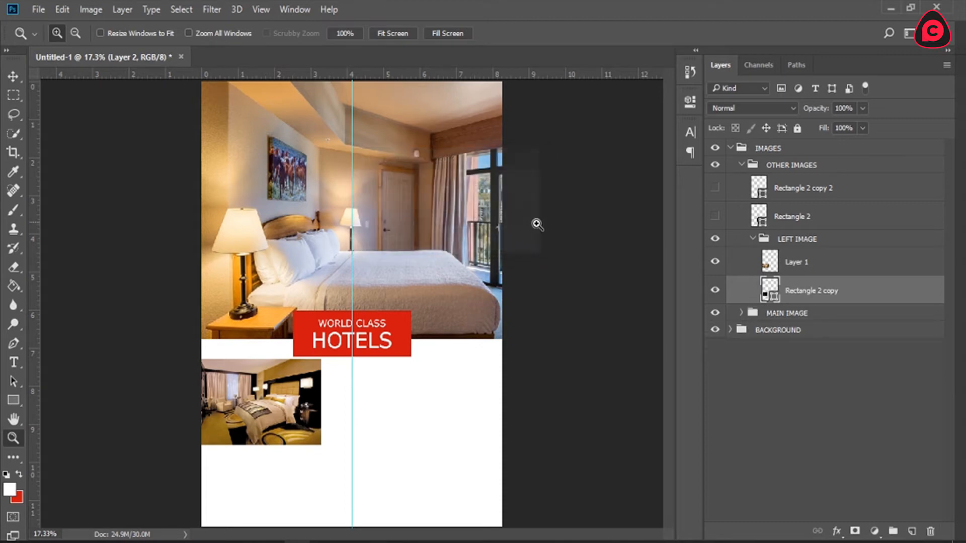
Step: Clip the pasted photo to the left rectangle with a clipping mask and check the cropped image up close
{"action": "left_click", "coordinate": [801, 269]}
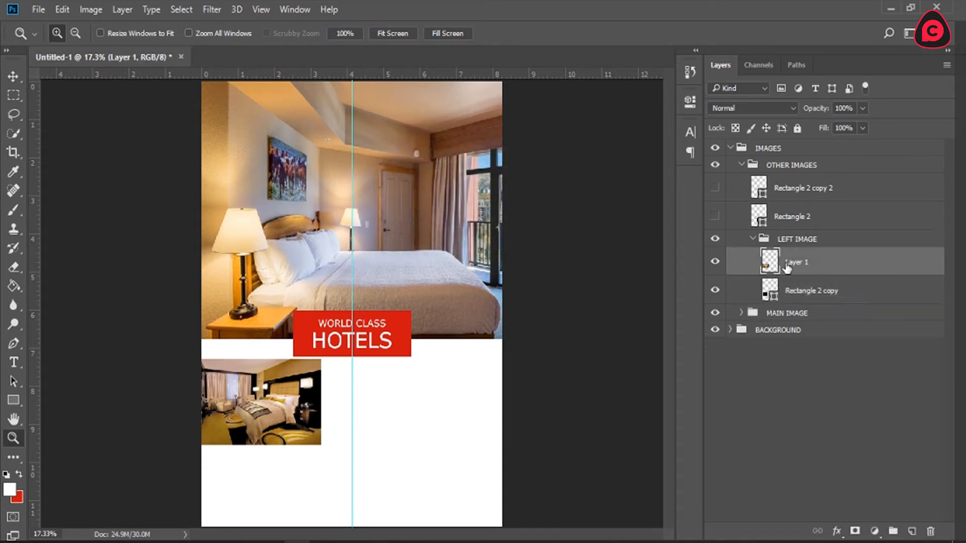
{"action": "right_click", "coordinate": [829, 262]}
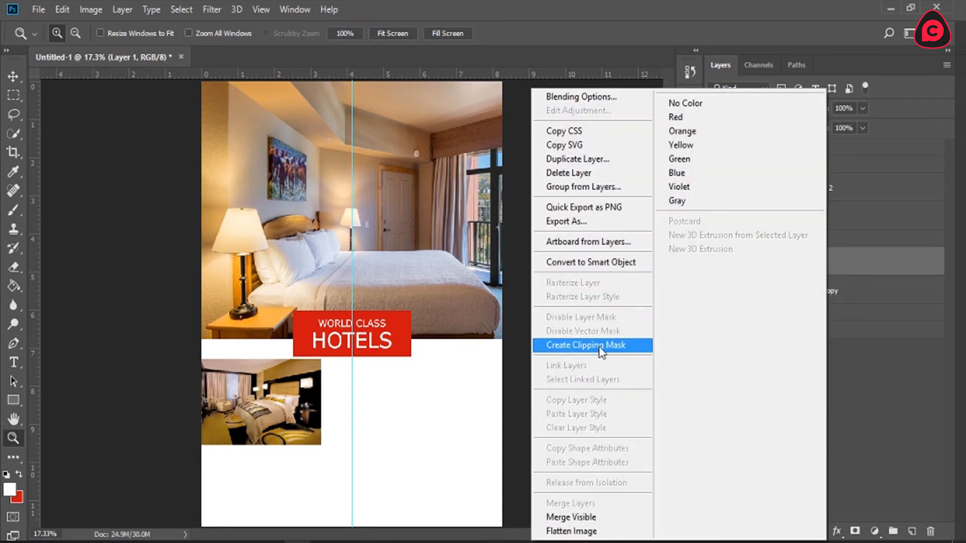
{"action": "left_click", "coordinate": [627, 347]}
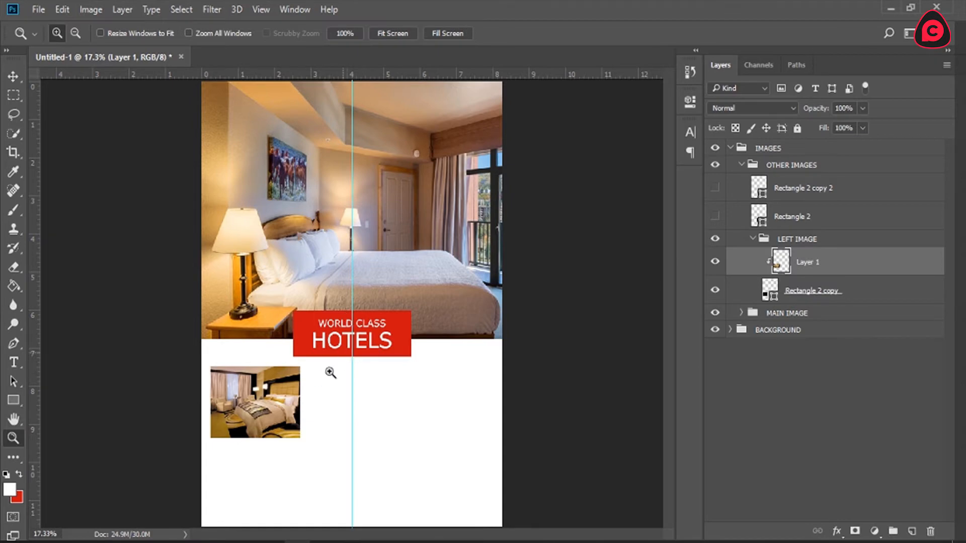
{"action": "left_click", "coordinate": [231, 433]}
{"action": "scroll", "coordinate": [261, 417], "scroll_direction": "down", "scroll_amount": 2}
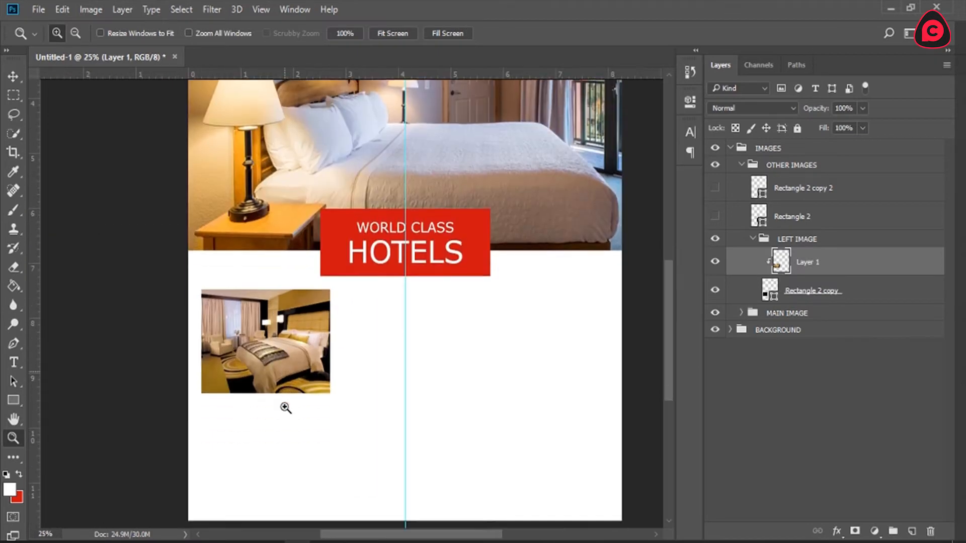
{"action": "left_click", "coordinate": [399, 34]}
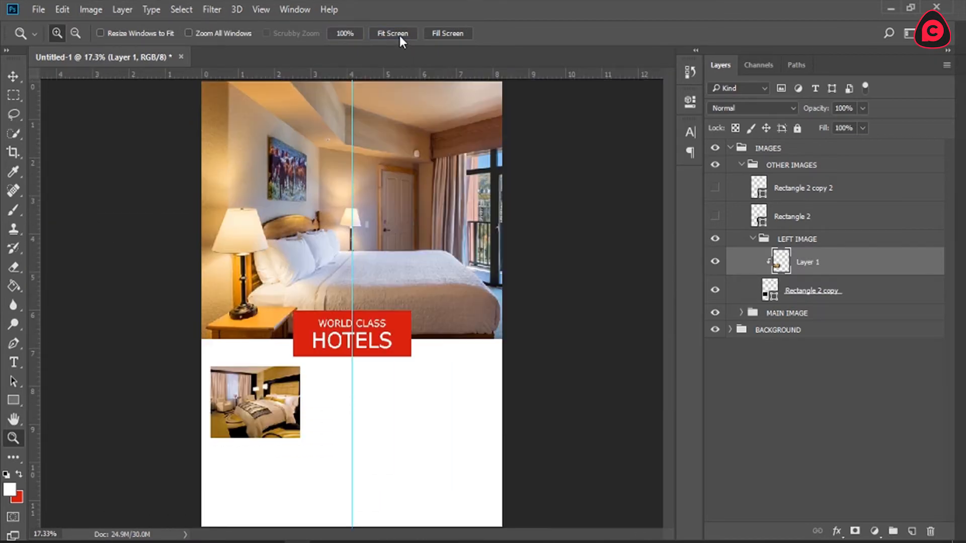
Step: Show the centre rectangle and place it in its own group named CENTER IMAGE within OTHER IMAGES
{"action": "left_click", "coordinate": [753, 238]}
{"action": "left_click", "coordinate": [715, 216]}
{"action": "left_click", "coordinate": [715, 217]}
{"action": "left_click", "coordinate": [715, 216]}
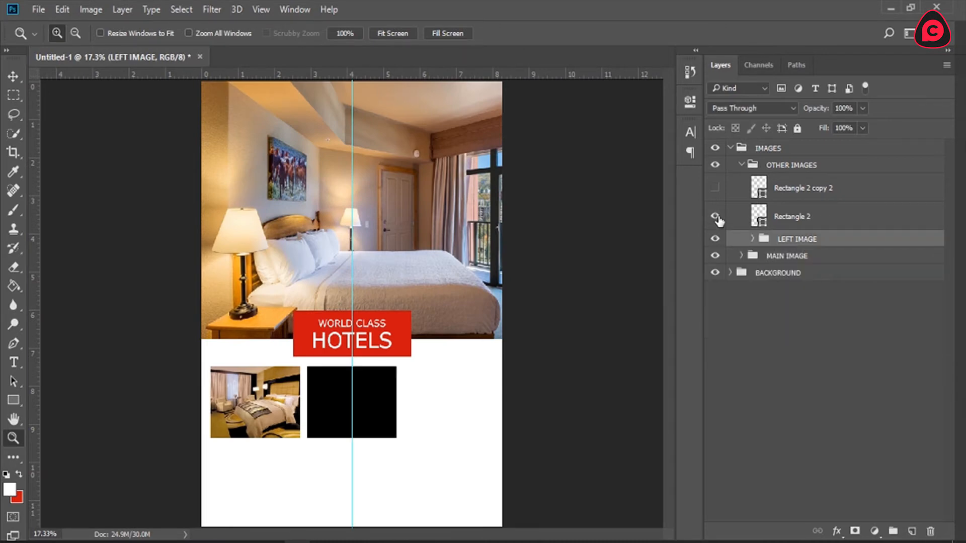
{"action": "left_click", "coordinate": [807, 221]}
{"action": "key", "text": "ctrl+g"}
{"action": "double_click", "coordinate": [796, 211]}
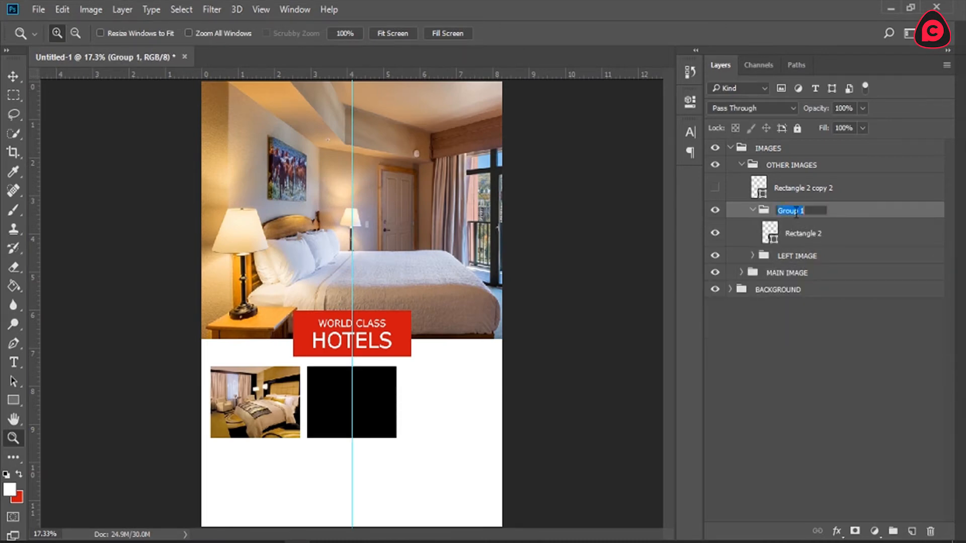
{"action": "type", "text": "CER"}
{"action": "type", "text": "TER IMAGE"}
{"action": "key", "text": "Return"}
{"action": "left_click", "coordinate": [799, 239]}
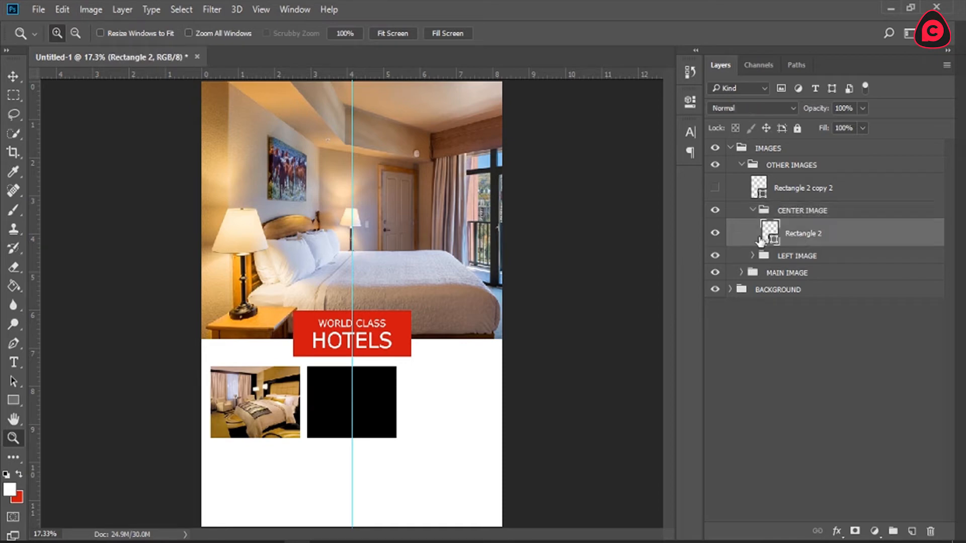
Step: Open the ED-MIAEB-07-new_RCMMBED_00024.png, Hotel_room_beds_at_GRT_Temple_Bay_Resorts,_Mahabalipuram and IMG_3683 Standard double photos from the Desktop
{"action": "left_click", "coordinate": [38, 9]}
{"action": "left_click", "coordinate": [47, 40]}
{"action": "left_click", "coordinate": [234, 201]}
{"action": "left_click", "coordinate": [413, 213], "text": "ctrl"}
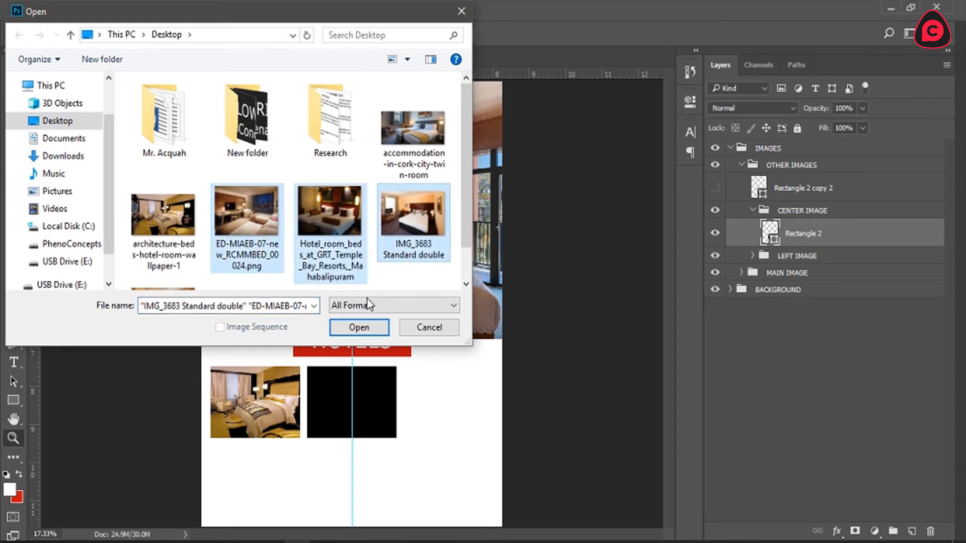
{"action": "left_click", "coordinate": [359, 327]}
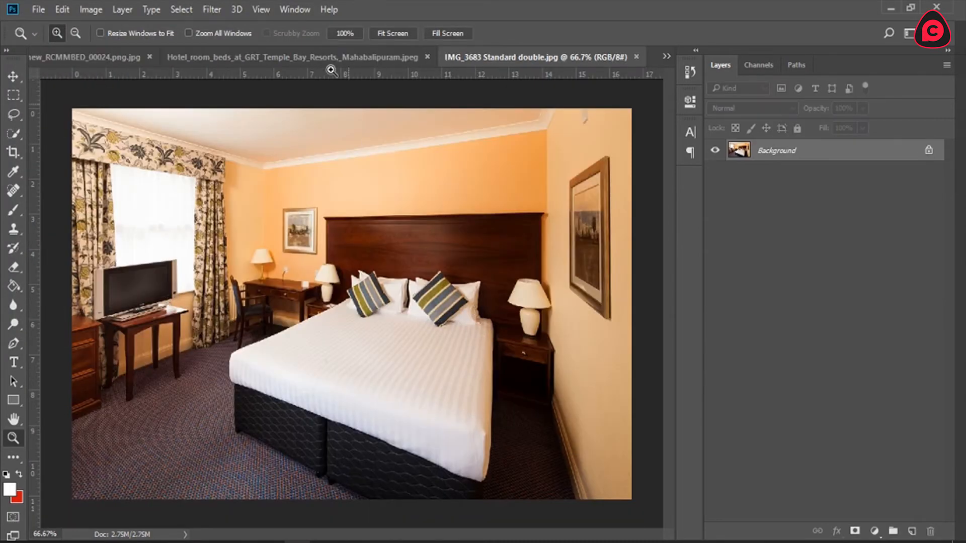
Step: Close the Hotel_room_beds_at_GRT_Temple_Bay_Resorts photo and bring up the ED-MIAEB-07 photo
{"action": "left_click", "coordinate": [210, 53]}
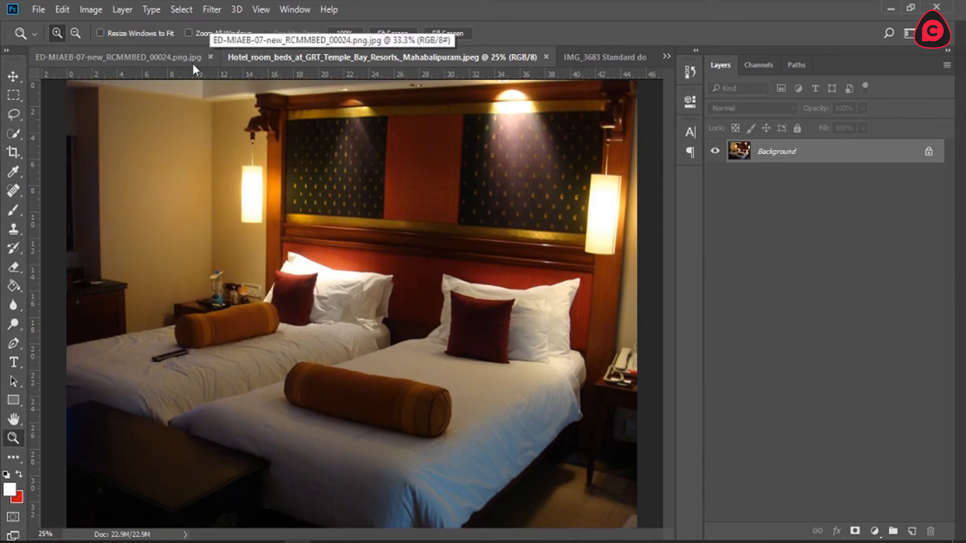
{"action": "key", "text": "ctrl+w"}
{"action": "left_click", "coordinate": [282, 59]}
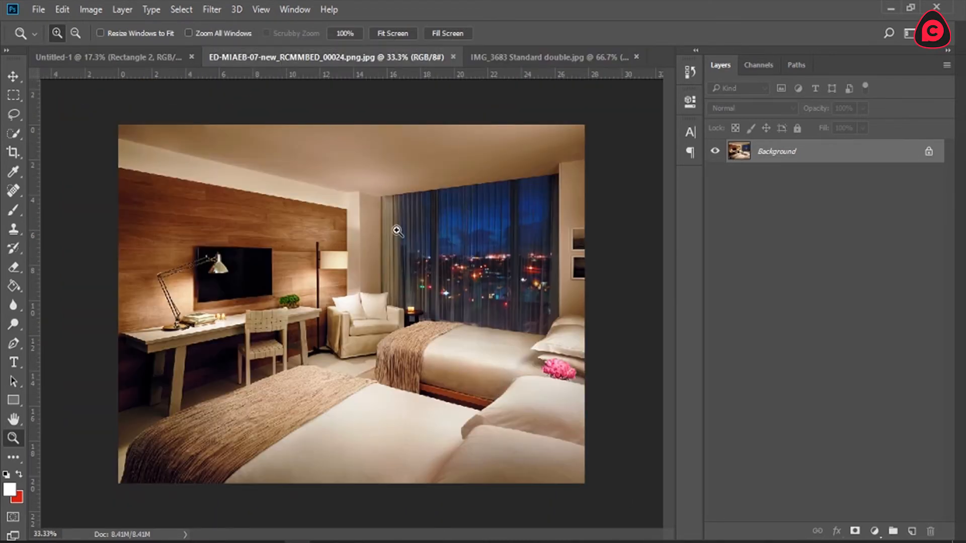
Step: Cut the entire ED-MIAEB-07 photo to the clipboard and close its file without saving
{"action": "key", "text": "ctrl+a"}
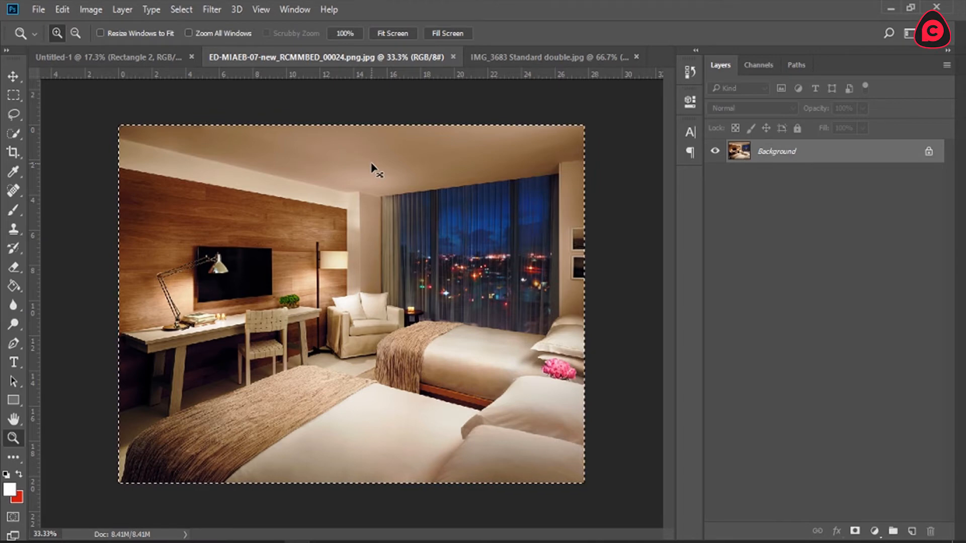
{"action": "key", "text": "ctrl+BackSpace"}
{"action": "key", "text": "ctrl+d"}
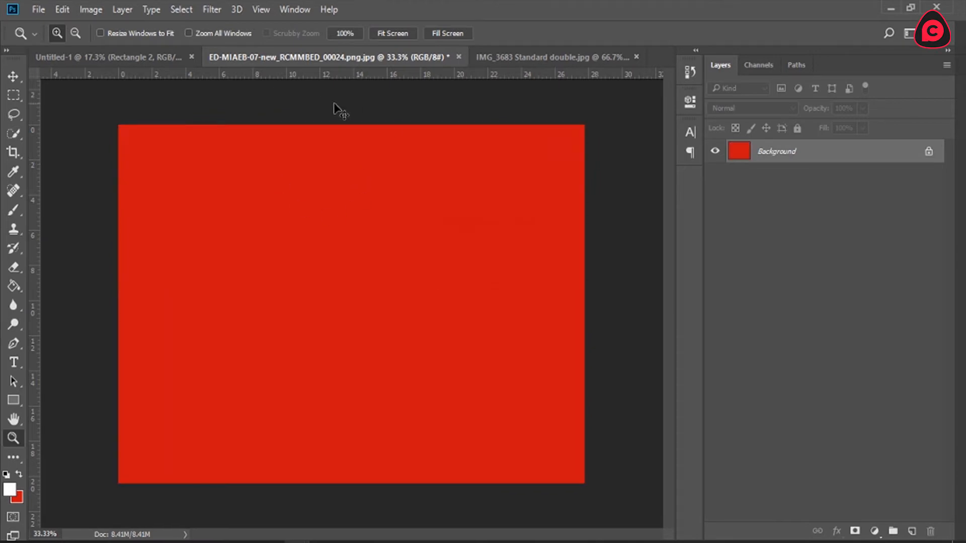
{"action": "key", "text": "ctrl+w"}
{"action": "left_click", "coordinate": [501, 234]}
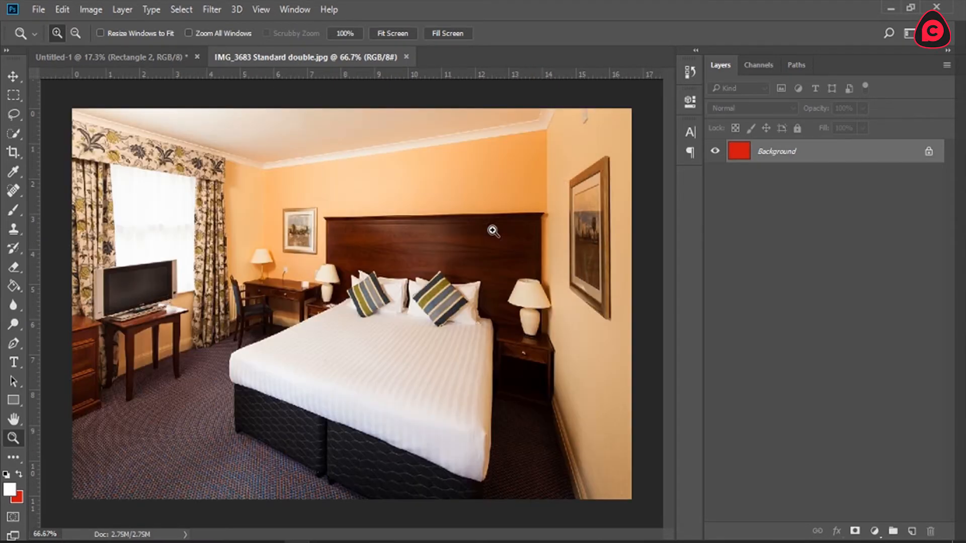
Step: Paste the photo above the centre rectangle in Untitled-1, scale it to about 58% and move it over that rectangle
{"action": "left_click", "coordinate": [159, 54]}
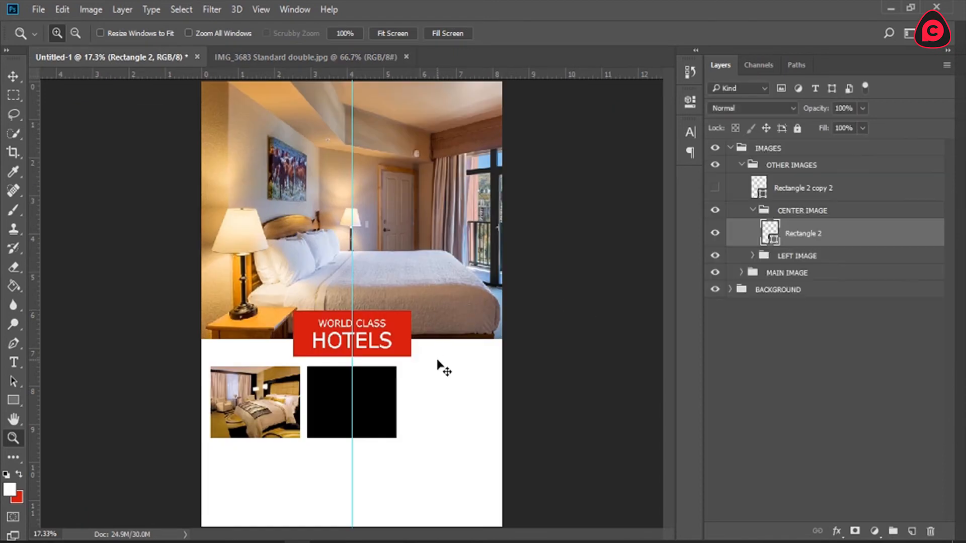
{"action": "key", "text": "ctrl+v"}
{"action": "key", "text": "v"}
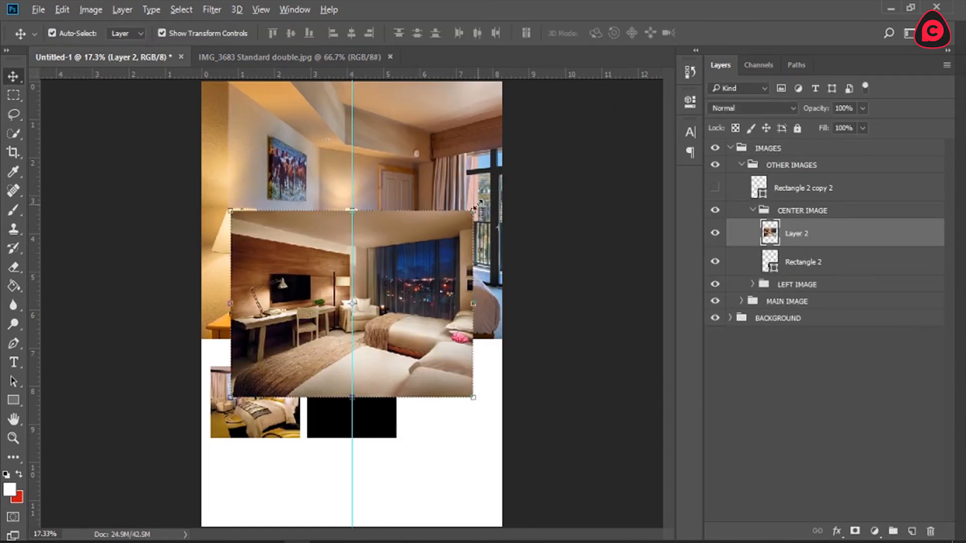
{"action": "left_click_drag", "start_coordinate": [478, 204], "coordinate": [431, 249]}
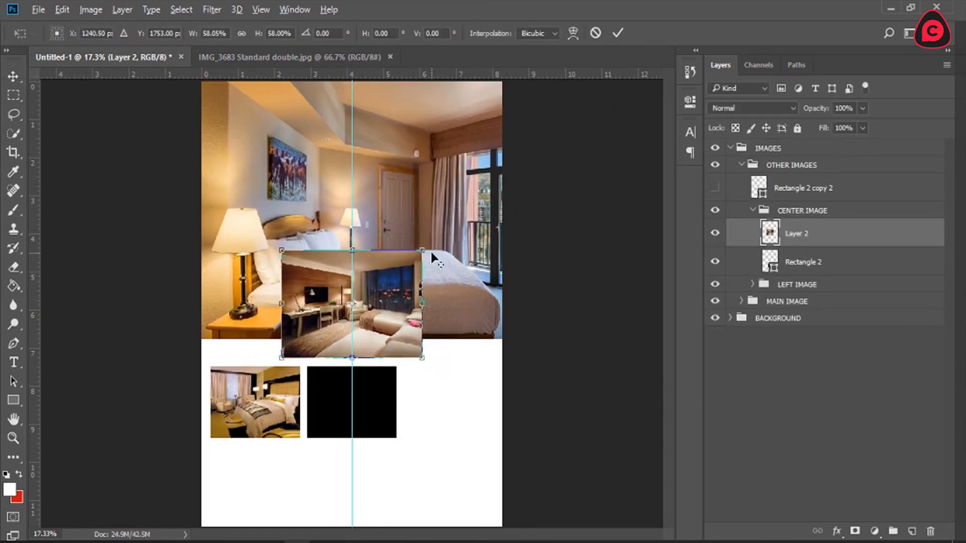
{"action": "left_click", "coordinate": [617, 34]}
{"action": "left_click_drag", "start_coordinate": [384, 288], "coordinate": [380, 401]}
Step: Clip the pasted photo to the centre rectangle, then scale it to about 77% and centre it within the frame
{"action": "right_click", "coordinate": [817, 234]}
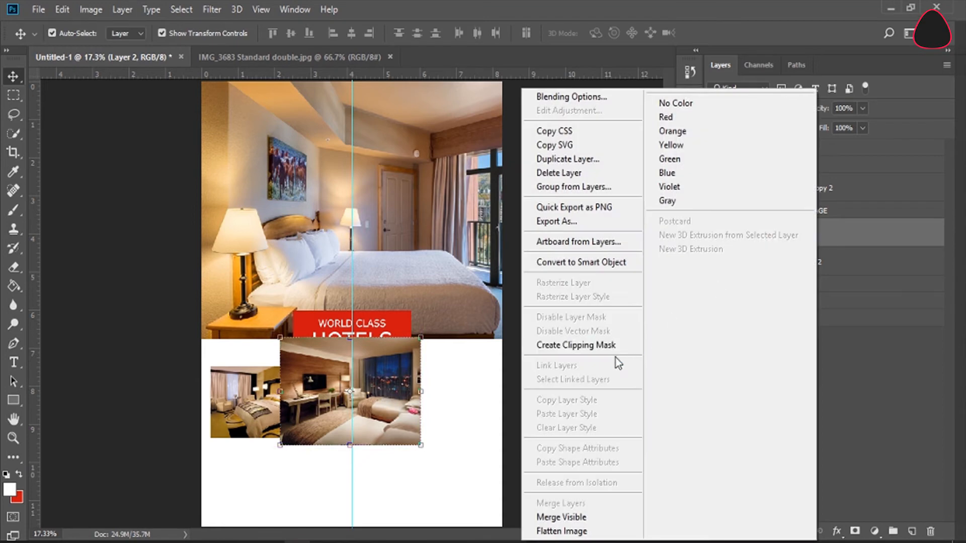
{"action": "left_click", "coordinate": [619, 345]}
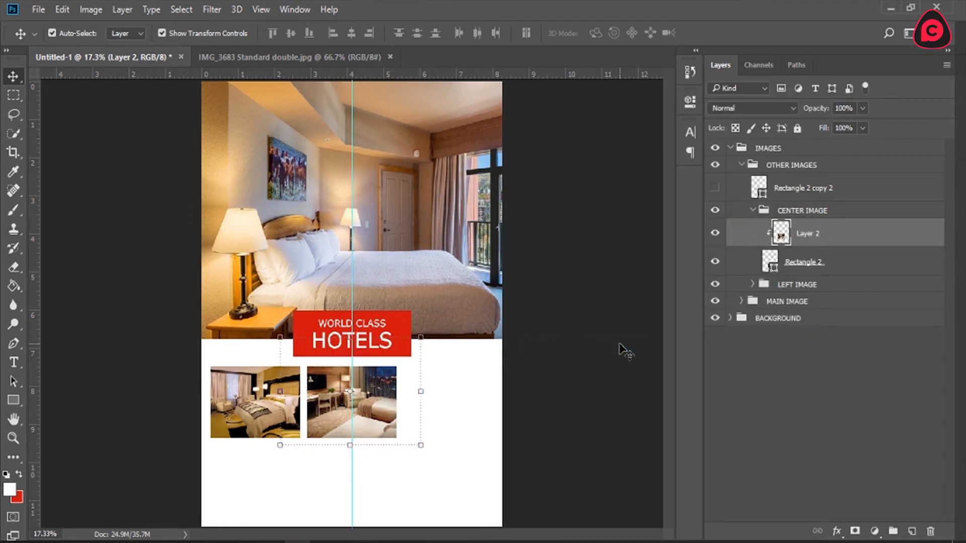
{"action": "left_click_drag", "start_coordinate": [365, 394], "coordinate": [373, 397]}
{"action": "left_click_drag", "start_coordinate": [421, 343], "coordinate": [406, 355]}
{"action": "left_click_drag", "start_coordinate": [363, 388], "coordinate": [363, 395]}
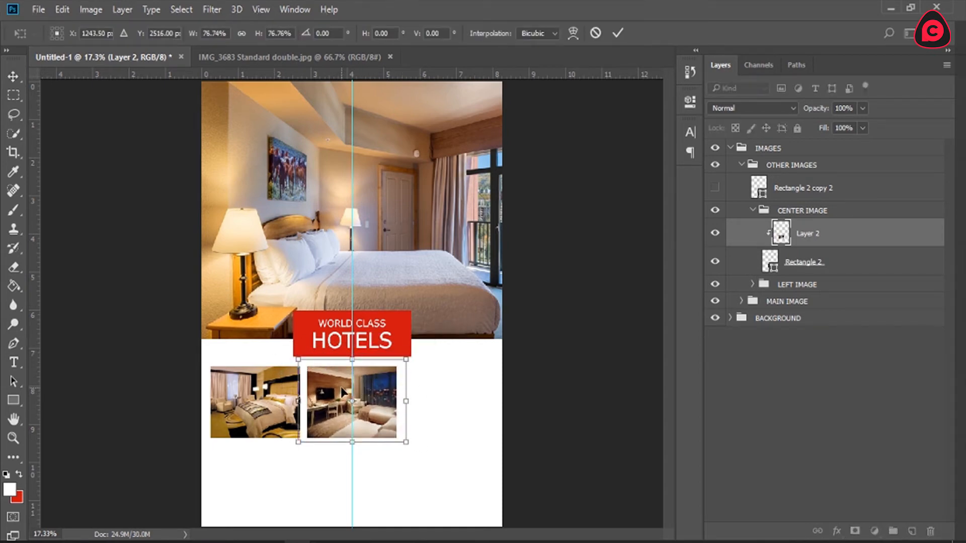
{"action": "left_click", "coordinate": [620, 32]}
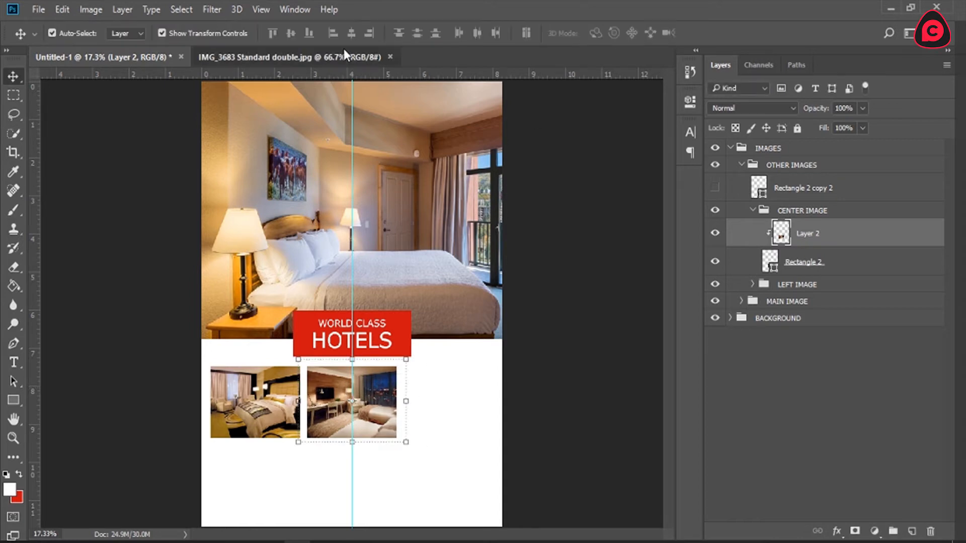
Step: Cut the entire IMG_3683 Standard double photo to the clipboard and close its file without saving
{"action": "left_click", "coordinate": [343, 51]}
{"action": "key", "text": "ctrl+a"}
{"action": "key", "text": "ctrl+BackSpace"}
{"action": "key", "text": "ctrl+w"}
{"action": "left_click", "coordinate": [494, 220]}
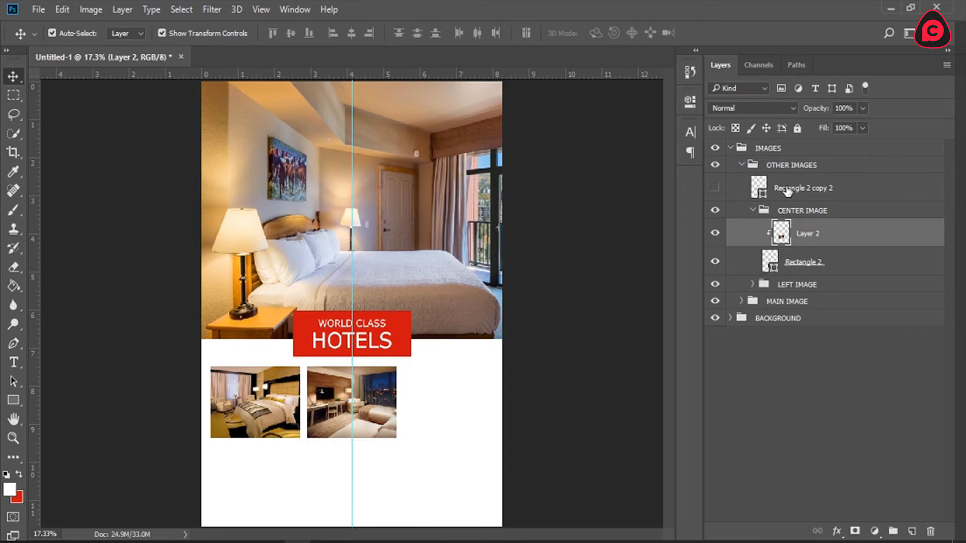
Step: Show the right rectangle and place it in its own group named RIGHT IMAGE within OTHER IMAGES
{"action": "left_click", "coordinate": [796, 190]}
{"action": "left_click", "coordinate": [715, 188]}
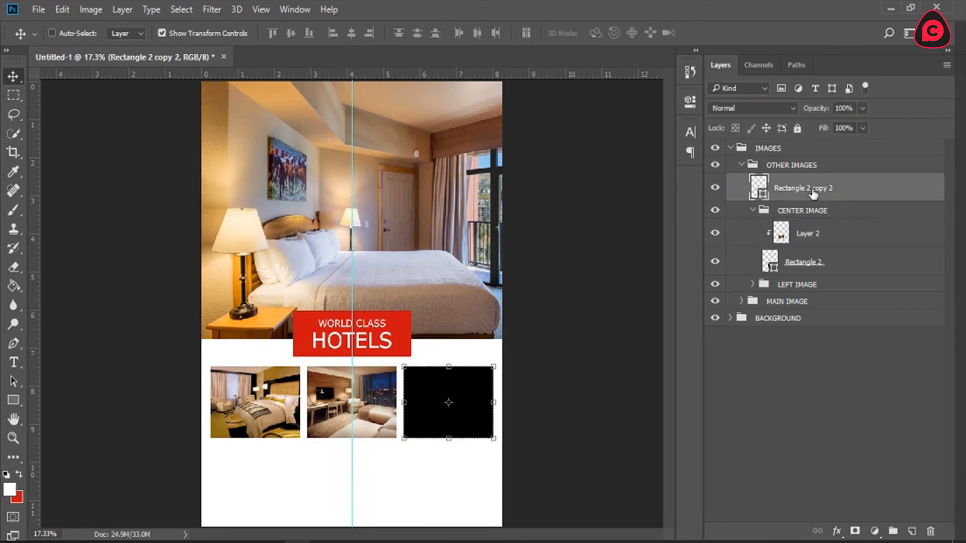
{"action": "key", "text": "ctrl+g"}
{"action": "double_click", "coordinate": [793, 184]}
{"action": "type", "text": "RIGH"}
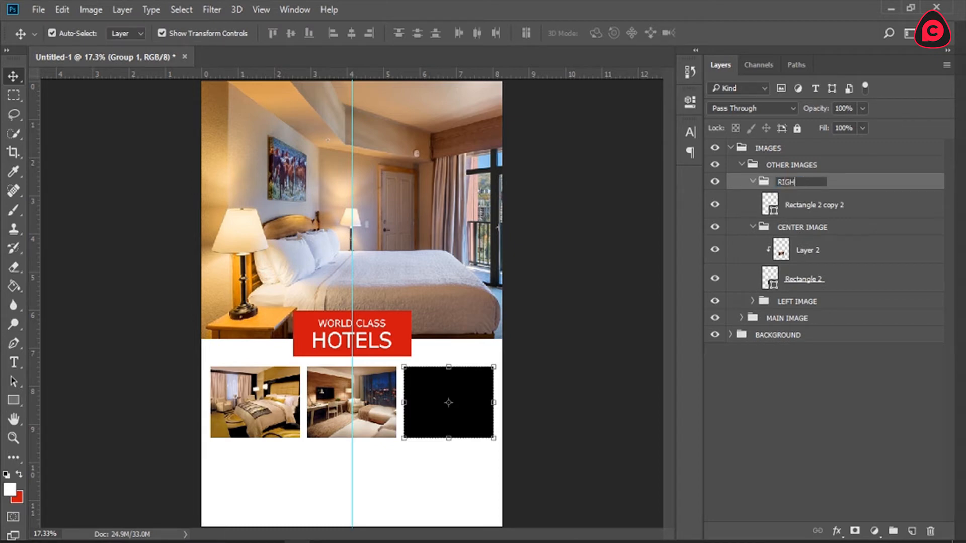
{"action": "type", "text": "T IMAGE"}
{"action": "key", "text": "Return"}
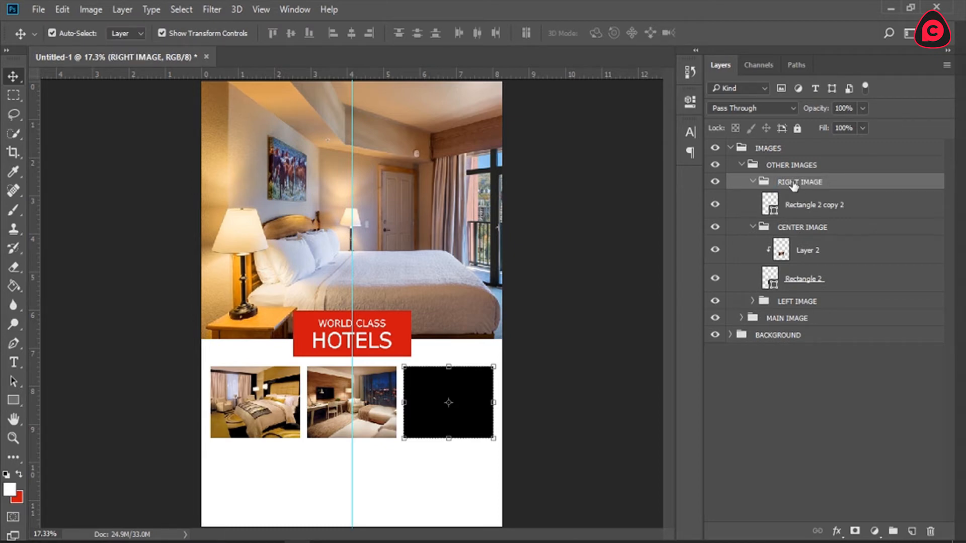
Step: Paste the cut photo above the right rectangle in the RIGHT IMAGE group and move it over that rectangle
{"action": "left_click", "coordinate": [805, 210]}
{"action": "key", "text": "ctrl+v"}
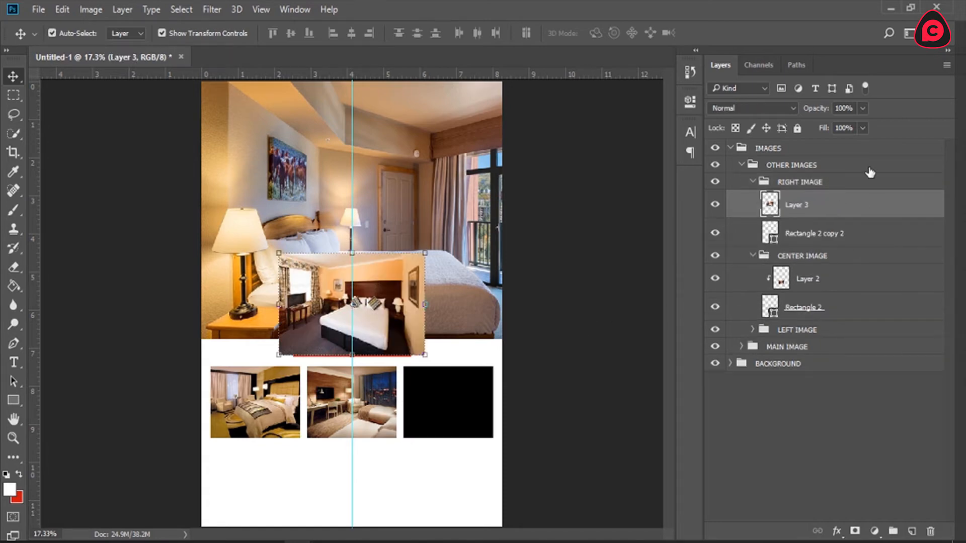
{"action": "left_click_drag", "start_coordinate": [412, 284], "coordinate": [509, 382]}
Step: Clip the pasted photo to the right rectangle and scale it down proportionally to fit the frame more closely
{"action": "right_click", "coordinate": [816, 201]}
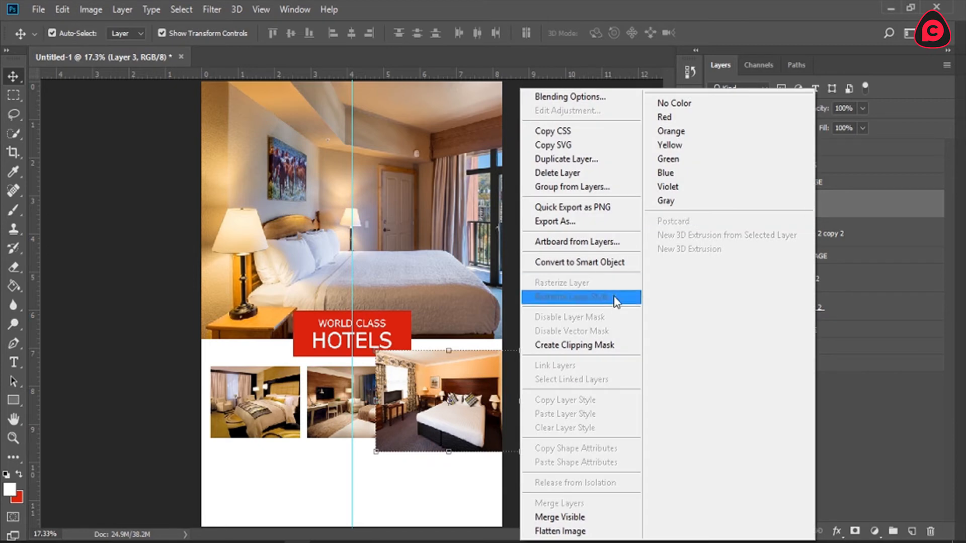
{"action": "left_click", "coordinate": [610, 346]}
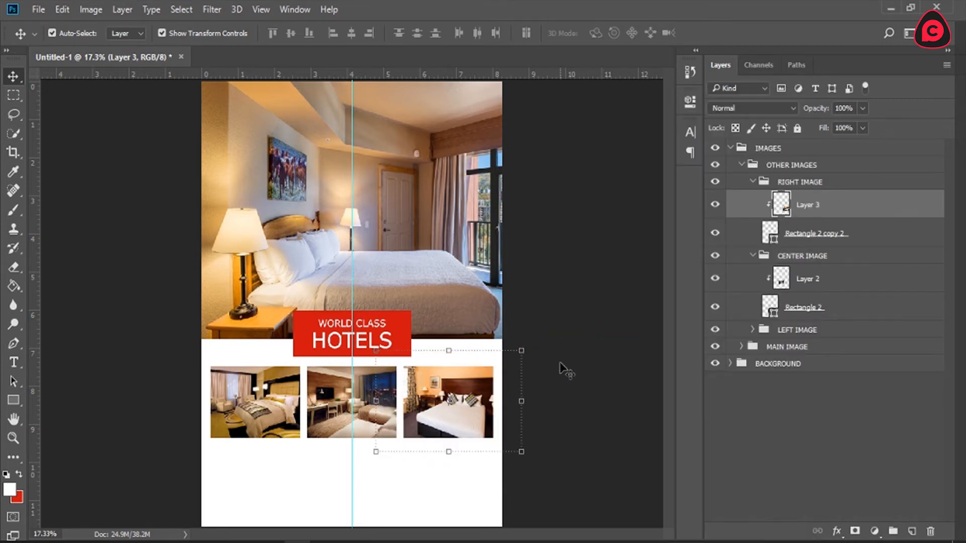
{"action": "left_click_drag", "start_coordinate": [521, 351], "coordinate": [504, 363]}
{"action": "left_click", "coordinate": [618, 35]}
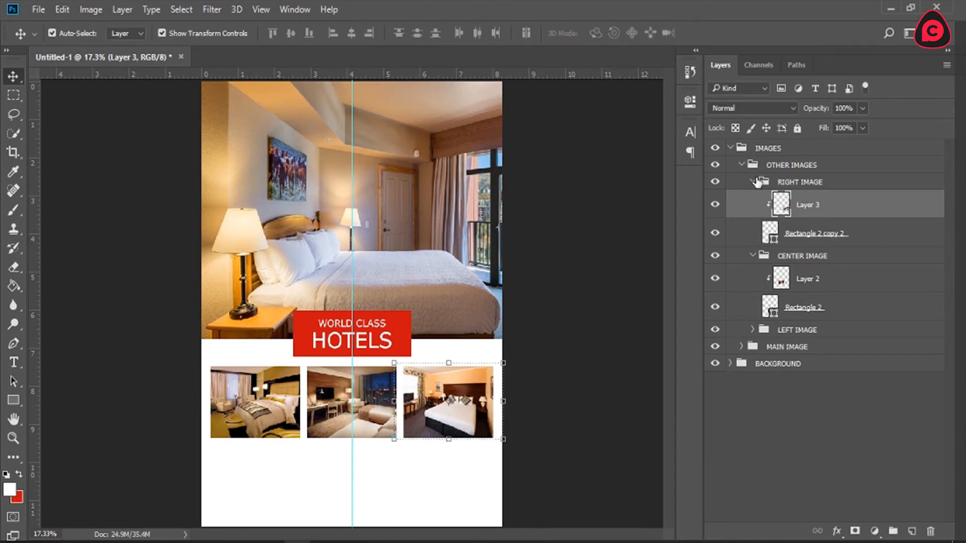
Step: Collapse the RIGHT IMAGE and CENTER IMAGE groups and expand the LEFT IMAGE group
{"action": "left_click", "coordinate": [754, 182]}
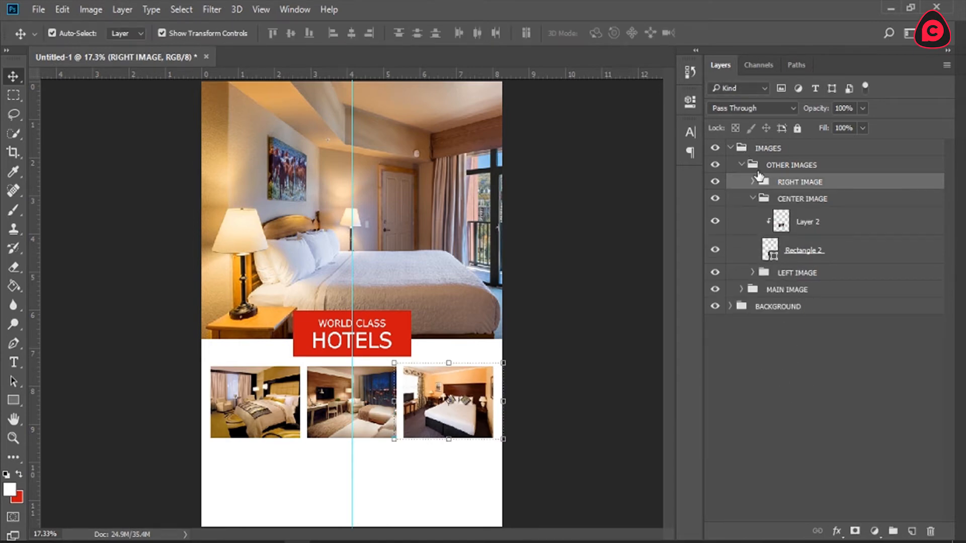
{"action": "left_click", "coordinate": [788, 394]}
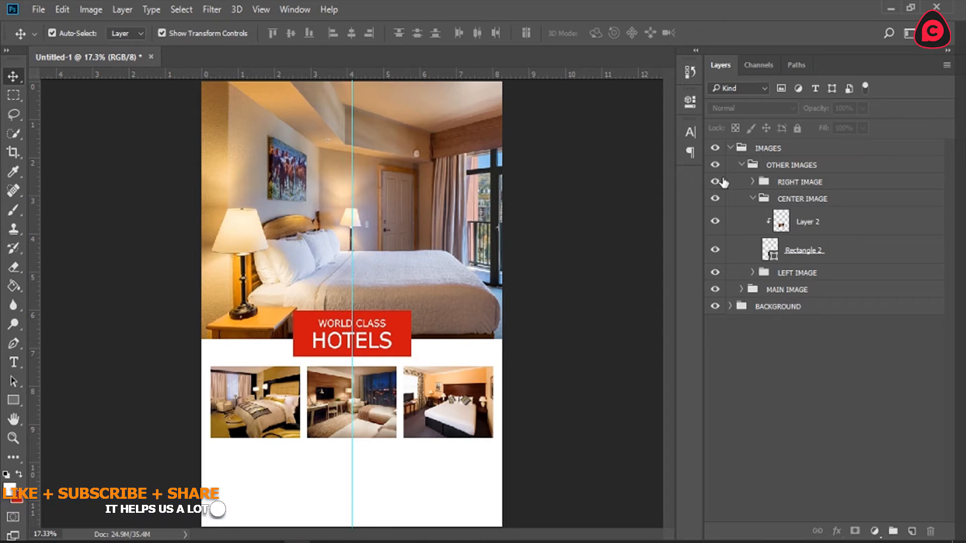
{"action": "left_click", "coordinate": [753, 198]}
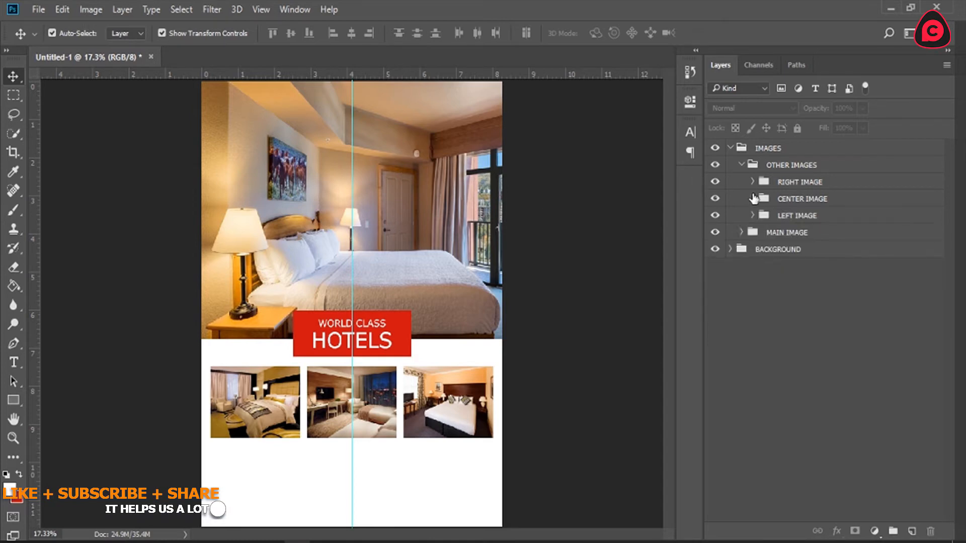
{"action": "left_click", "coordinate": [741, 164]}
{"action": "left_click", "coordinate": [742, 164]}
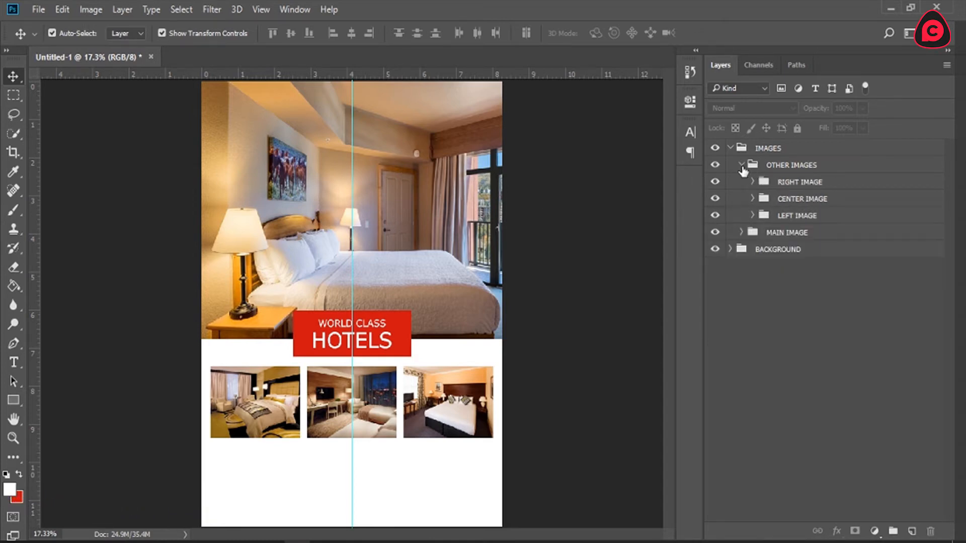
{"action": "left_click", "coordinate": [753, 216]}
Step: Try duplicating the left rectangle and reshaping the original into a flat black bar below the left photo
{"action": "left_click", "coordinate": [13, 438]}
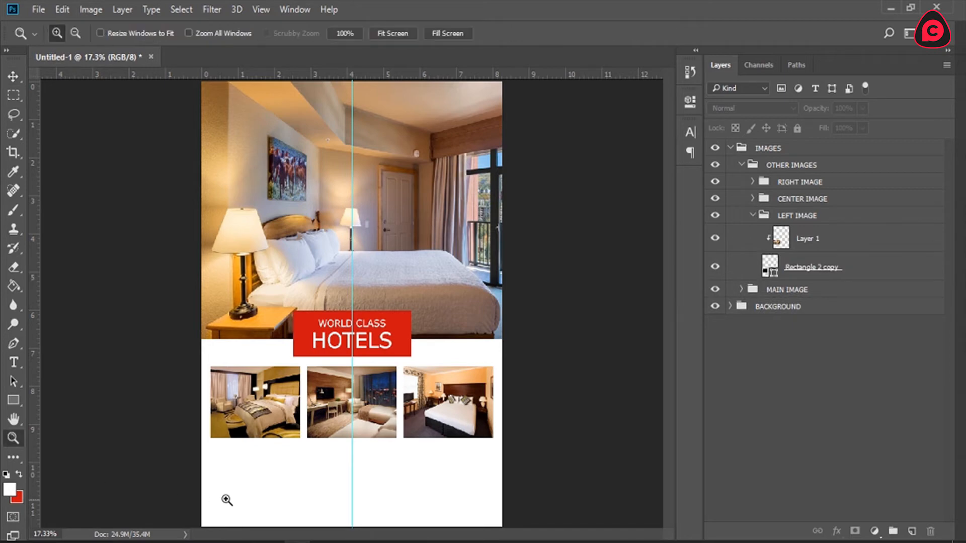
{"action": "left_click", "coordinate": [238, 494]}
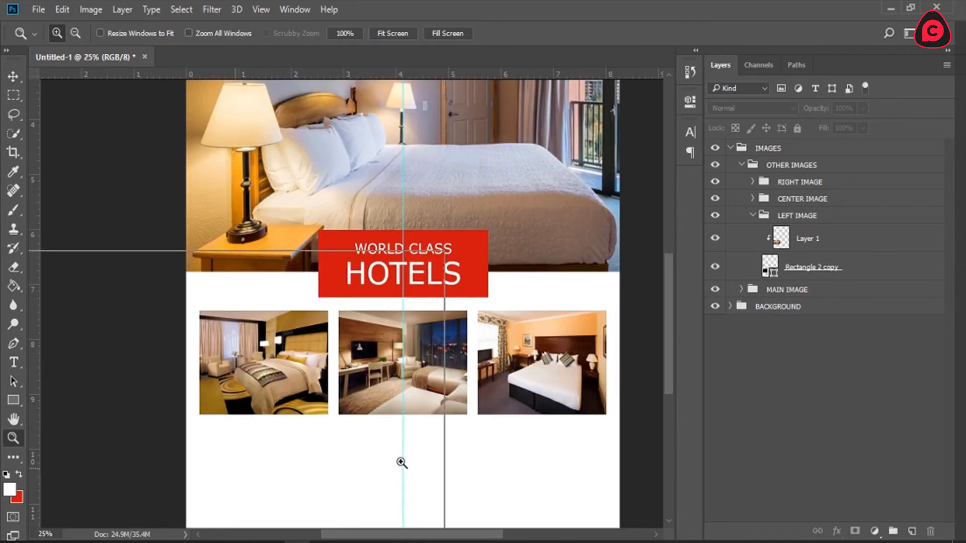
{"action": "left_click", "coordinate": [392, 460]}
{"action": "scroll", "coordinate": [401, 460], "scroll_direction": "down", "scroll_amount": 3}
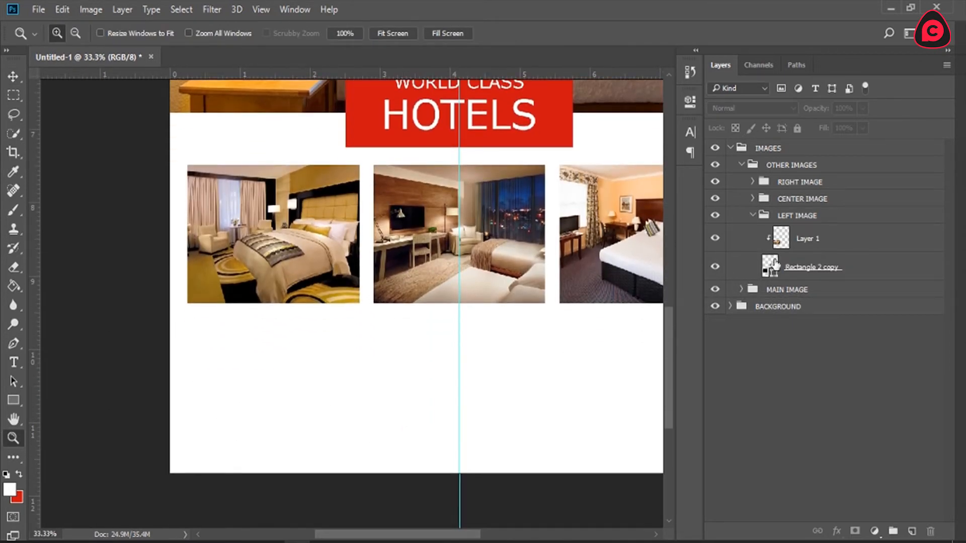
{"action": "left_click", "coordinate": [823, 271]}
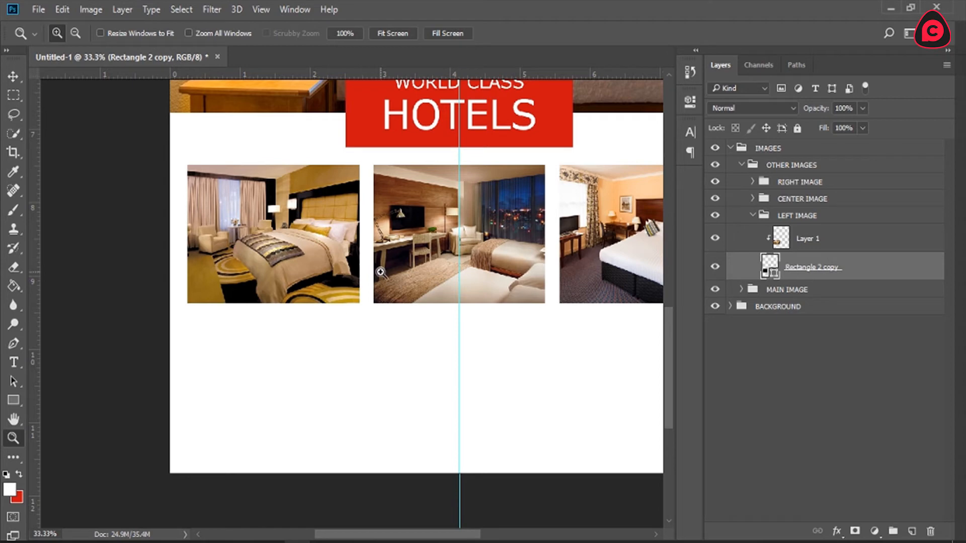
{"action": "key", "text": "ctrl+j"}
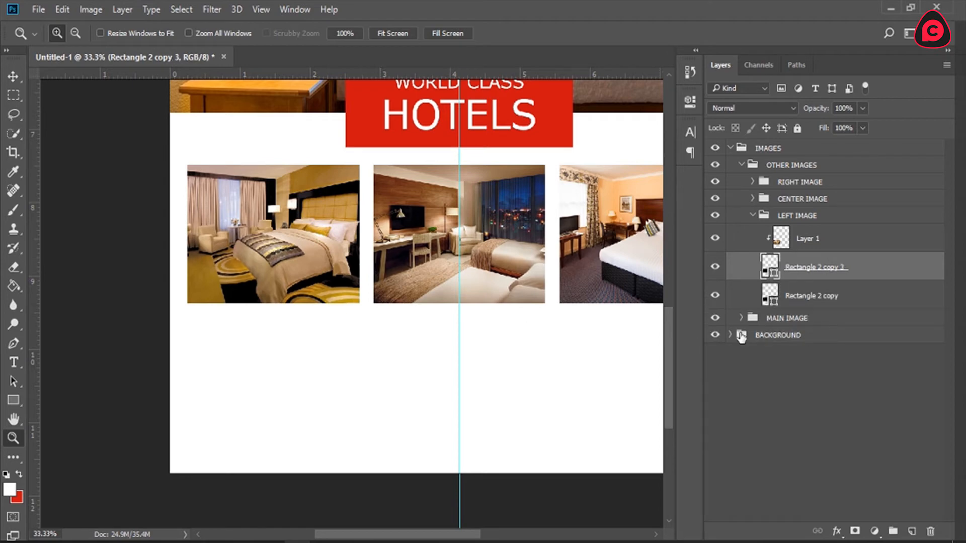
{"action": "left_click", "coordinate": [800, 296]}
{"action": "key", "text": "v"}
{"action": "key", "text": "ctrl+t"}
{"action": "left_click_drag", "start_coordinate": [273, 165], "coordinate": [270, 322]}
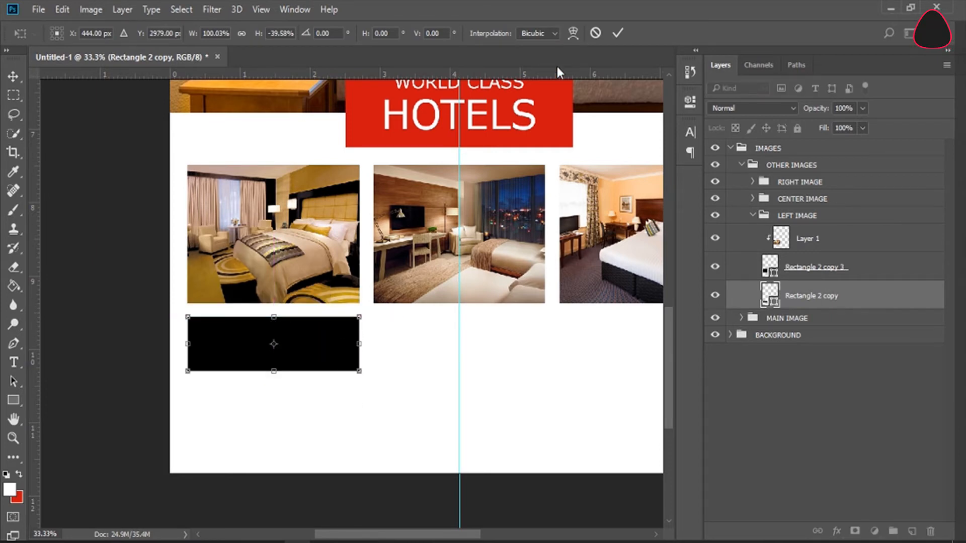
{"action": "left_click", "coordinate": [617, 33]}
{"action": "left_click", "coordinate": [930, 532]}
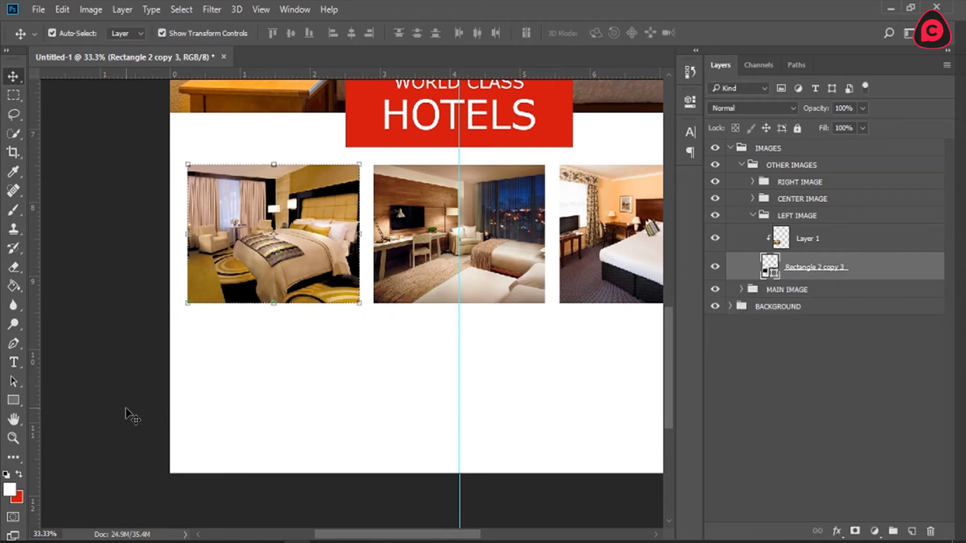
Step: Draw a black rectangle about 733 × 184 px just below the left photo, matching the photo's width
{"action": "left_click", "coordinate": [14, 400]}
{"action": "left_click_drag", "start_coordinate": [188, 320], "coordinate": [359, 365]}
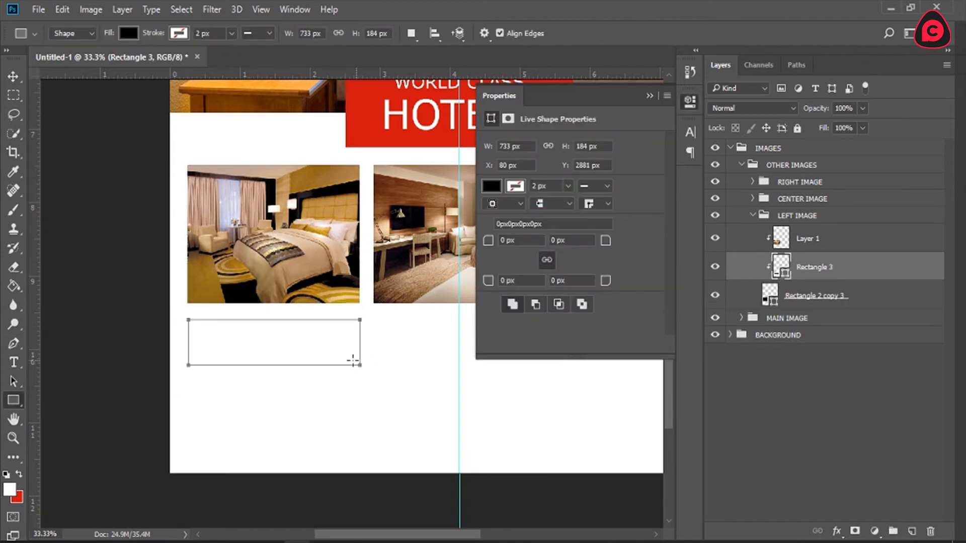
{"action": "left_click", "coordinate": [686, 106]}
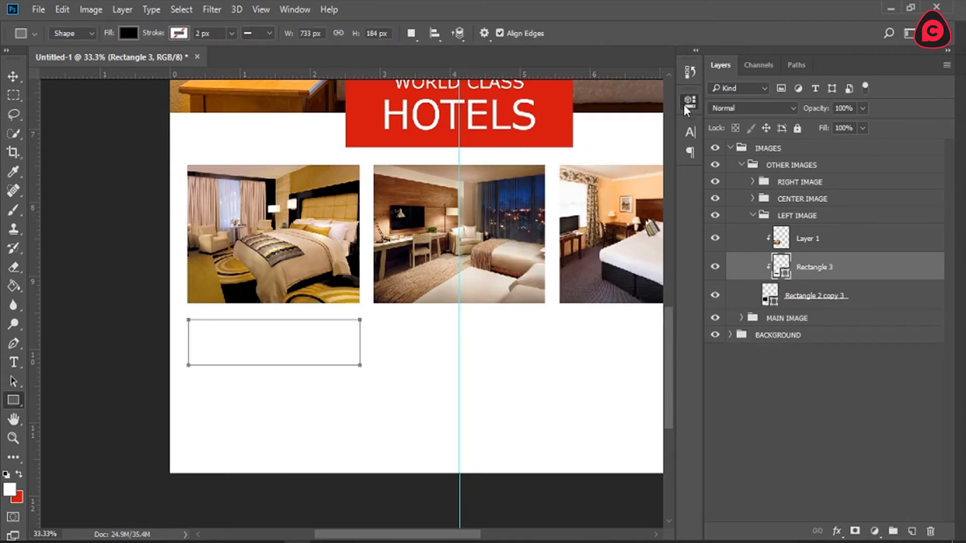
Step: Fine-tune the width of the new rectangle so both its side edges line up with the left photo
{"action": "left_click", "coordinate": [4, 78]}
{"action": "mouse_move", "coordinate": [188, 342]}
{"action": "left_mouse_down"}
{"action": "mouse_move", "coordinate": [179, 328]}
{"action": "mouse_move", "coordinate": [187, 342]}
{"action": "left_mouse_up"}
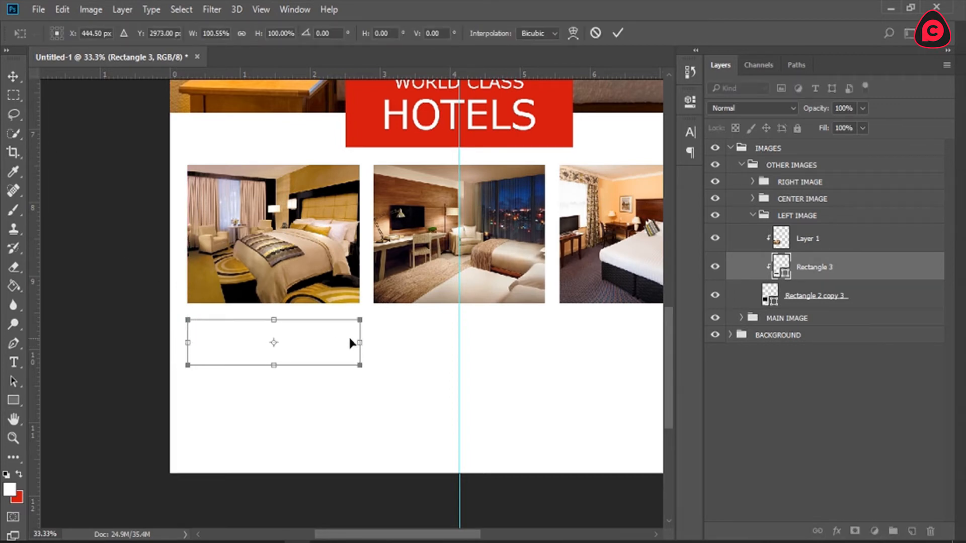
{"action": "left_click_drag", "start_coordinate": [361, 341], "coordinate": [359, 343]}
{"action": "left_click", "coordinate": [618, 32]}
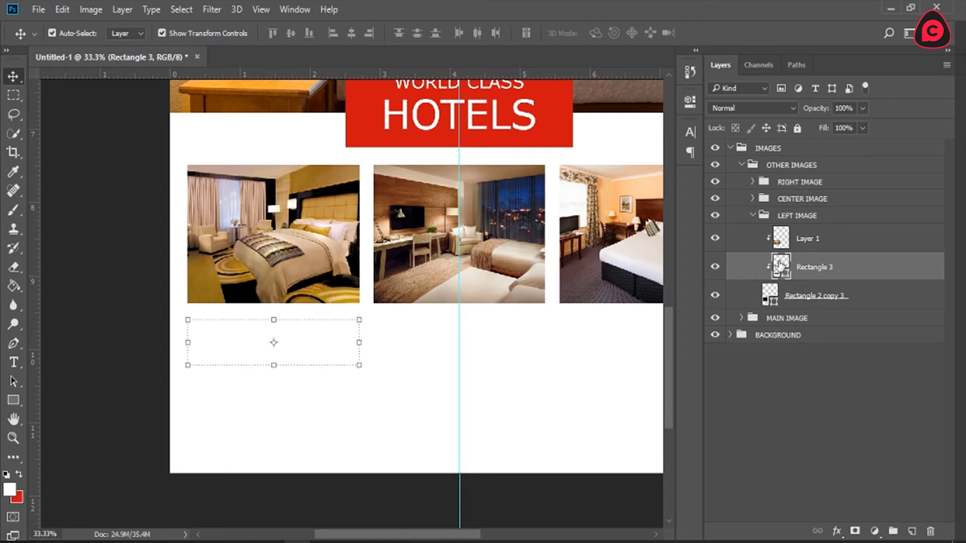
Step: Move the Rectangle 3 layer below the Rectangle 2 copy 3 layer so the bar is no longer clipped
{"action": "left_click_drag", "start_coordinate": [815, 269], "coordinate": [821, 309]}
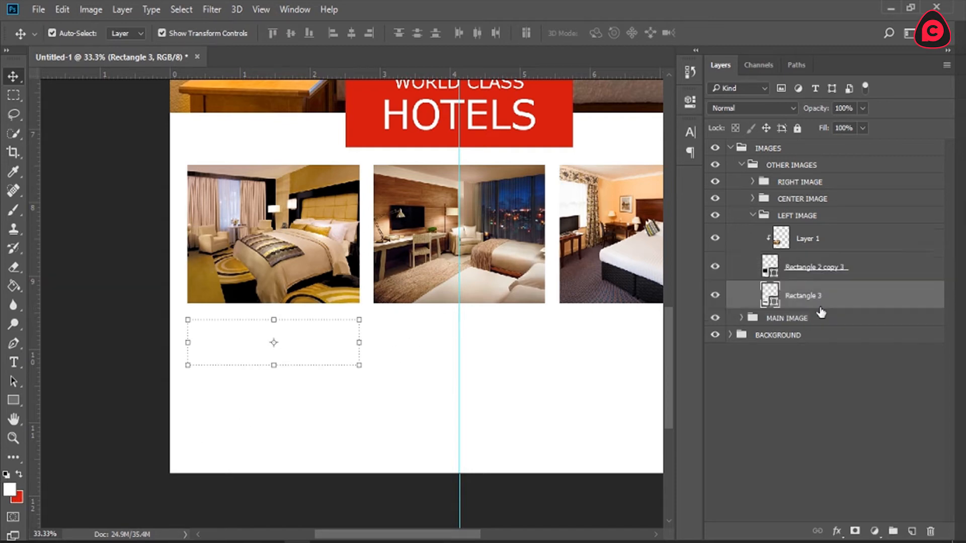
{"action": "left_click", "coordinate": [799, 273]}
{"action": "left_click", "coordinate": [784, 305]}
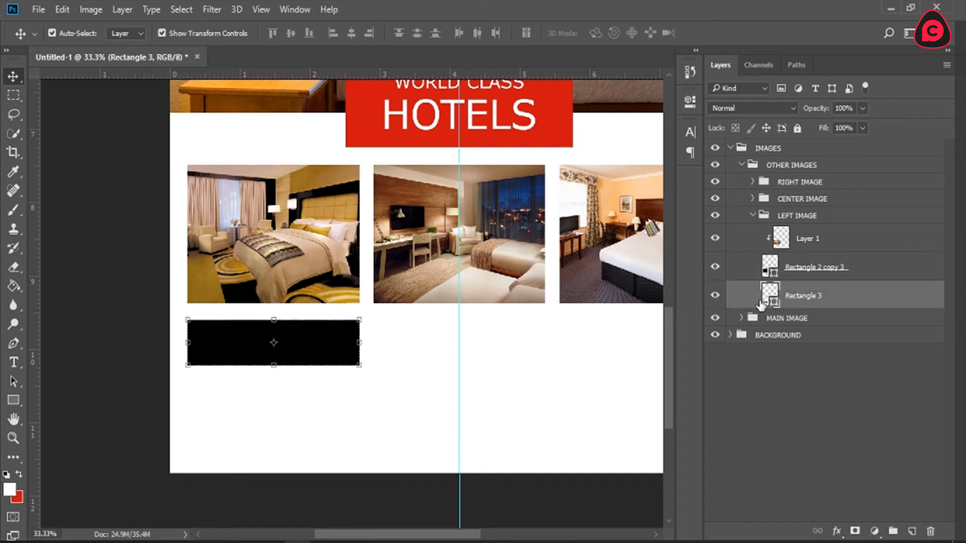
Step: Fill the black bar below the left photo with the red sampled from the HOTELS banner
{"action": "double_click", "coordinate": [768, 295]}
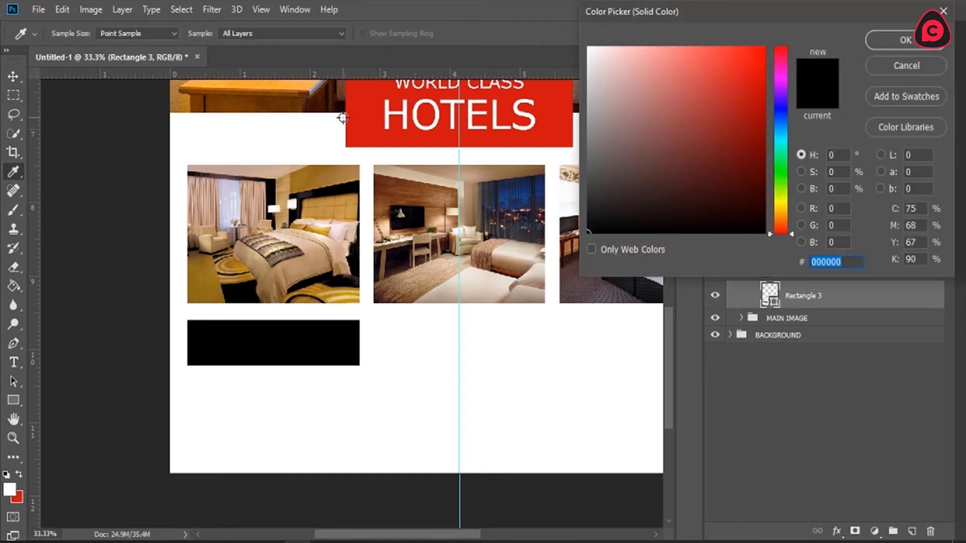
{"action": "left_click", "coordinate": [376, 114]}
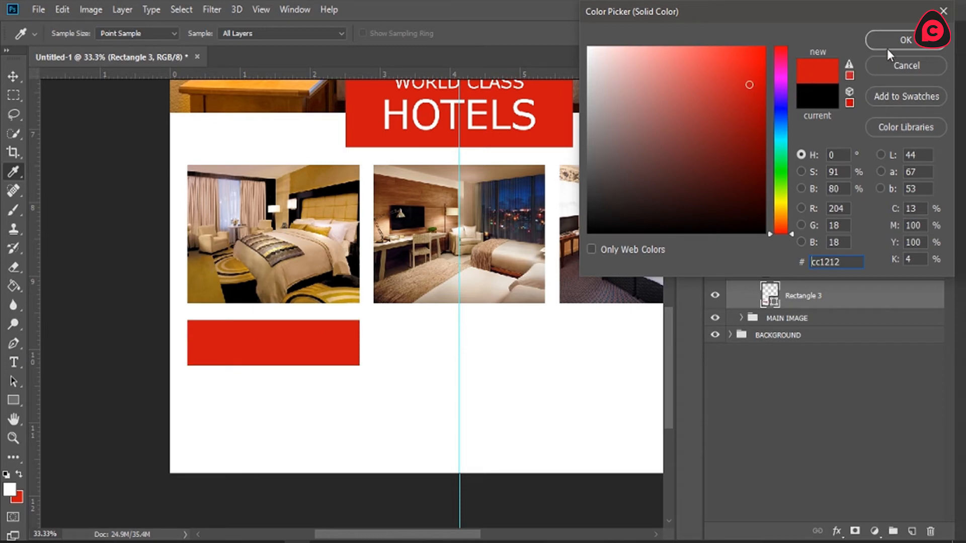
{"action": "left_click", "coordinate": [888, 43]}
{"action": "left_click", "coordinate": [859, 402]}
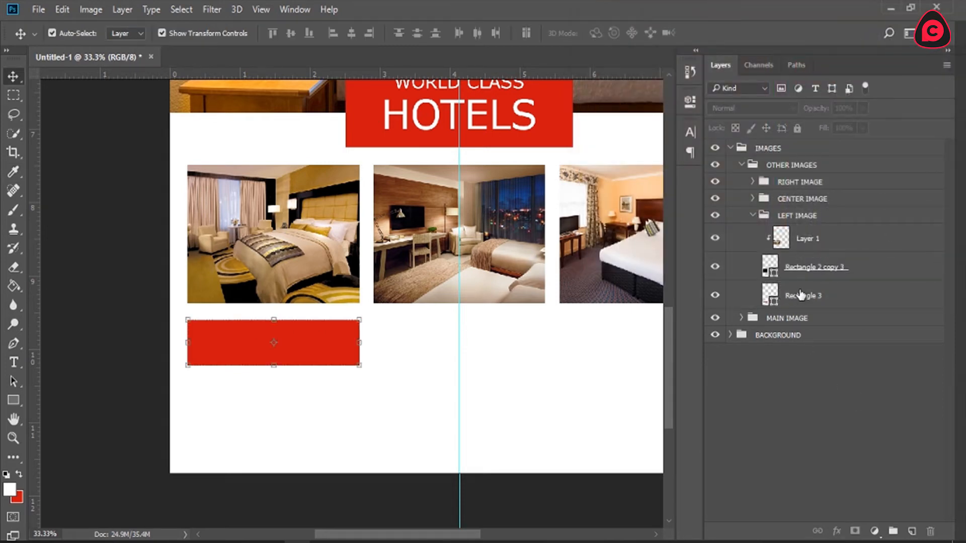
Step: Duplicate the red bar twice and move one copy into the CENTER IMAGE group and the other into the RIGHT IMAGE group
{"action": "left_click", "coordinate": [272, 342]}
{"action": "left_click_drag", "start_coordinate": [410, 534], "coordinate": [437, 534]}
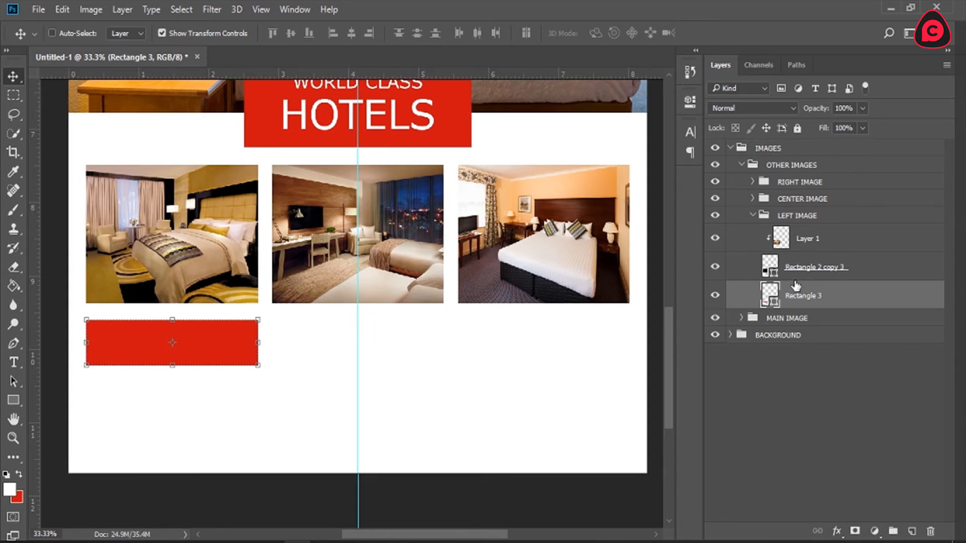
{"action": "key", "text": "ctrl+j"}
{"action": "key", "text": "ctrl+j"}
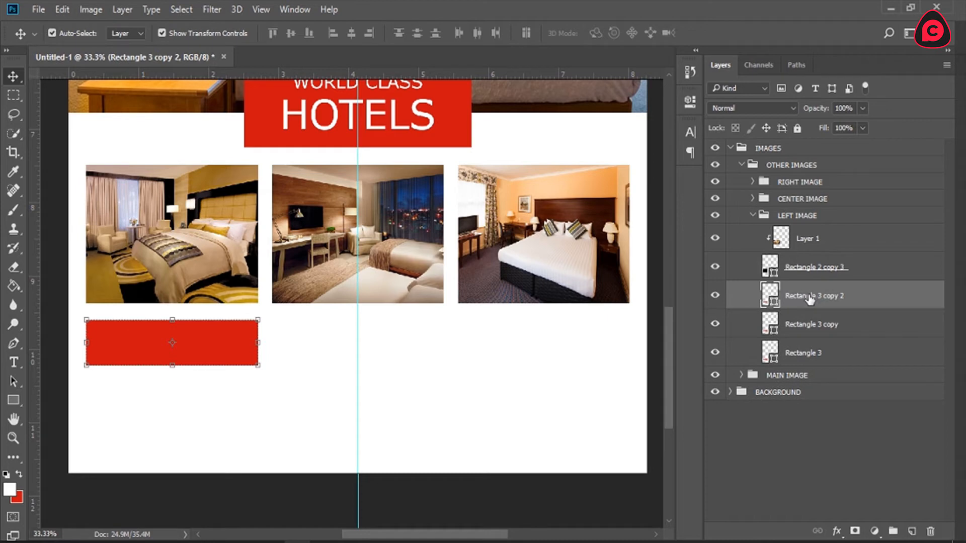
{"action": "left_click_drag", "start_coordinate": [806, 296], "coordinate": [805, 199]}
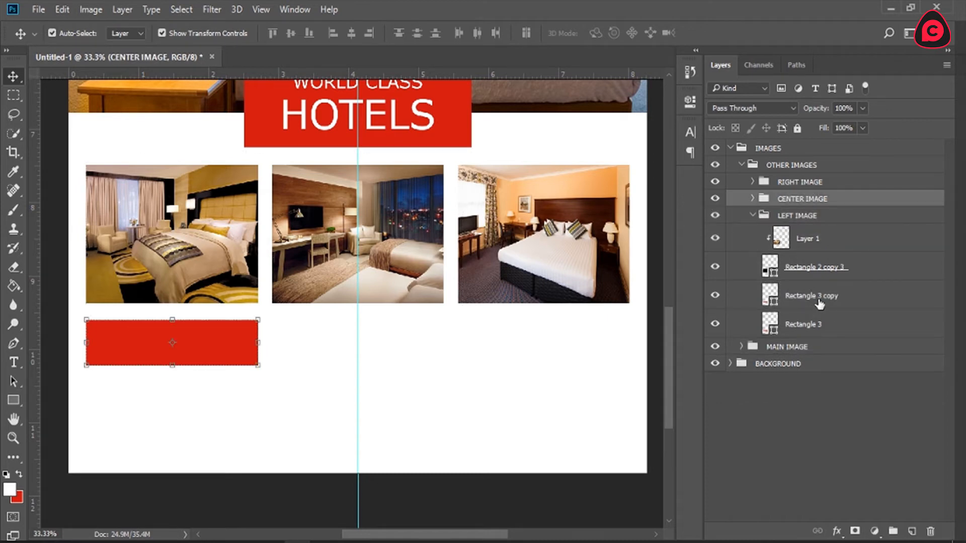
{"action": "left_click", "coordinate": [822, 302]}
{"action": "left_click_drag", "start_coordinate": [821, 302], "coordinate": [805, 181]}
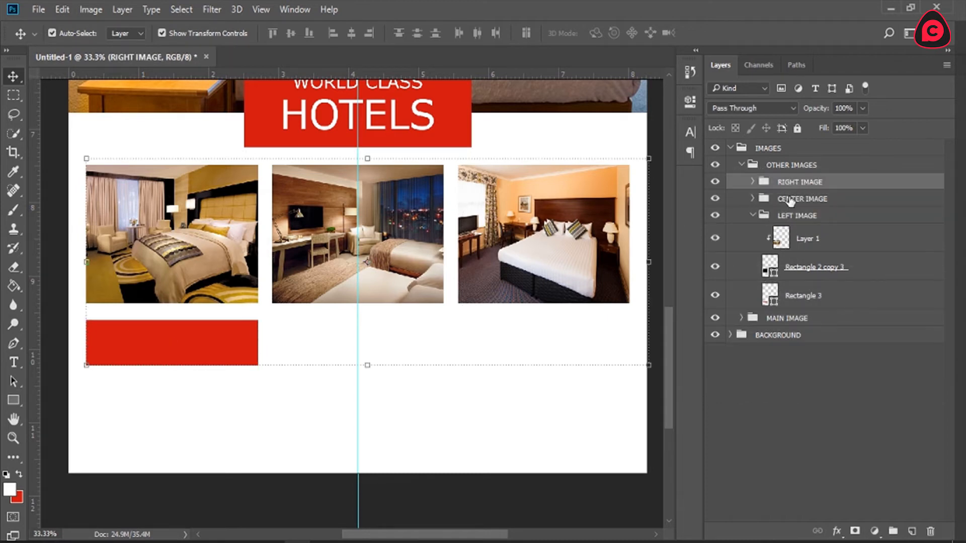
Step: Move the CENTER IMAGE bar layer to the bottom of its group and position the two bar copies under the center and right photos
{"action": "left_click", "coordinate": [753, 200]}
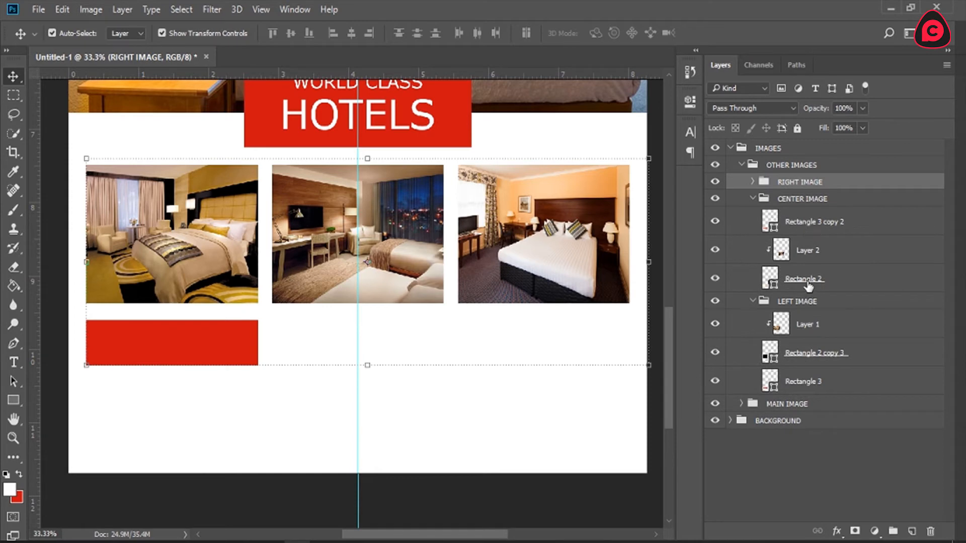
{"action": "left_click_drag", "start_coordinate": [813, 224], "coordinate": [853, 292]}
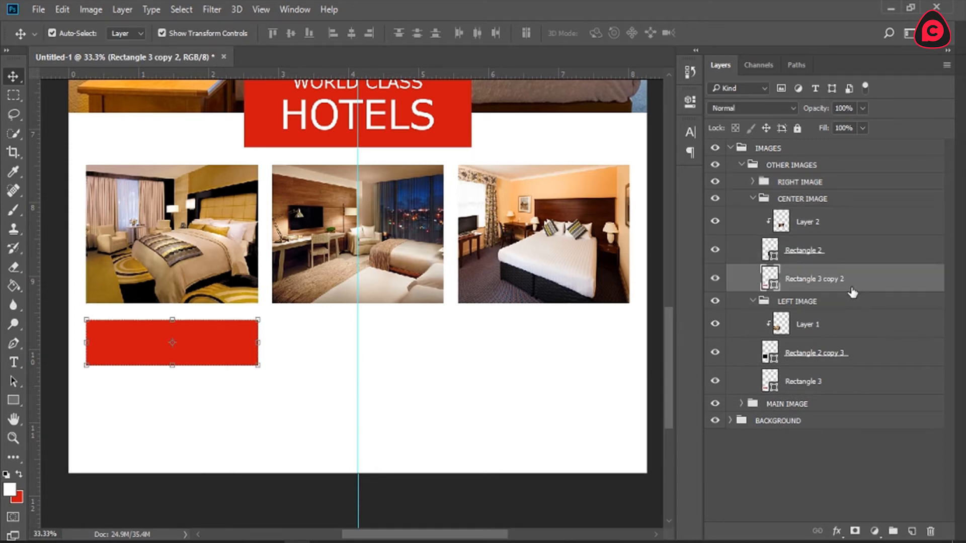
{"action": "left_click_drag", "start_coordinate": [202, 351], "coordinate": [388, 349]}
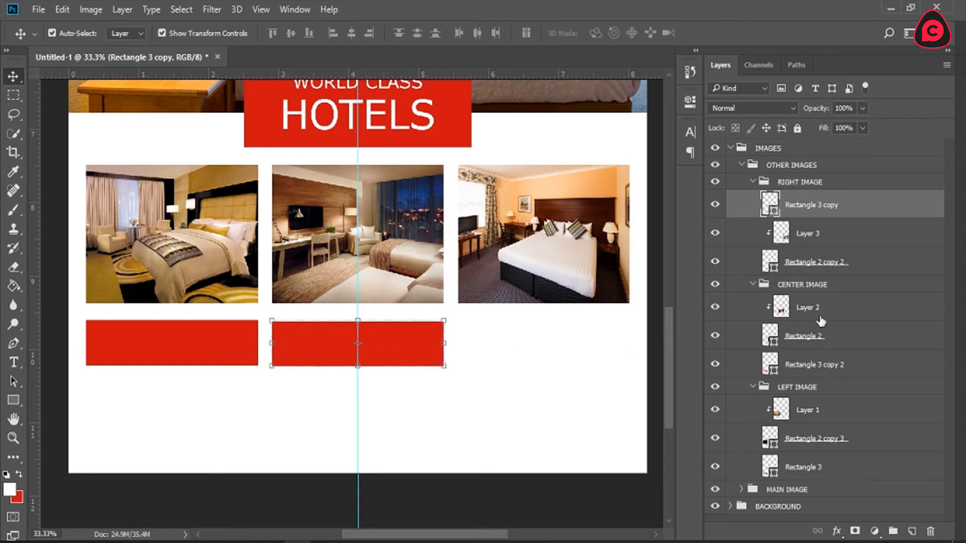
{"action": "left_click", "coordinate": [819, 363]}
{"action": "left_click_drag", "start_coordinate": [223, 347], "coordinate": [566, 345]}
Step: Collapse the RIGHT IMAGE and CENTER IMAGE groups and select the red bar layer in the LEFT IMAGE group
{"action": "left_click", "coordinate": [754, 182]}
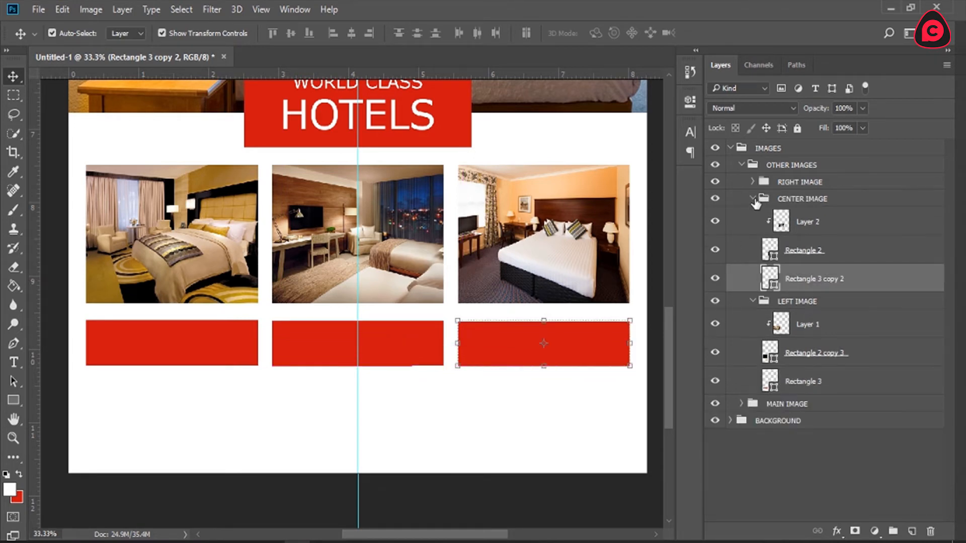
{"action": "left_click", "coordinate": [754, 200]}
{"action": "left_click", "coordinate": [753, 199]}
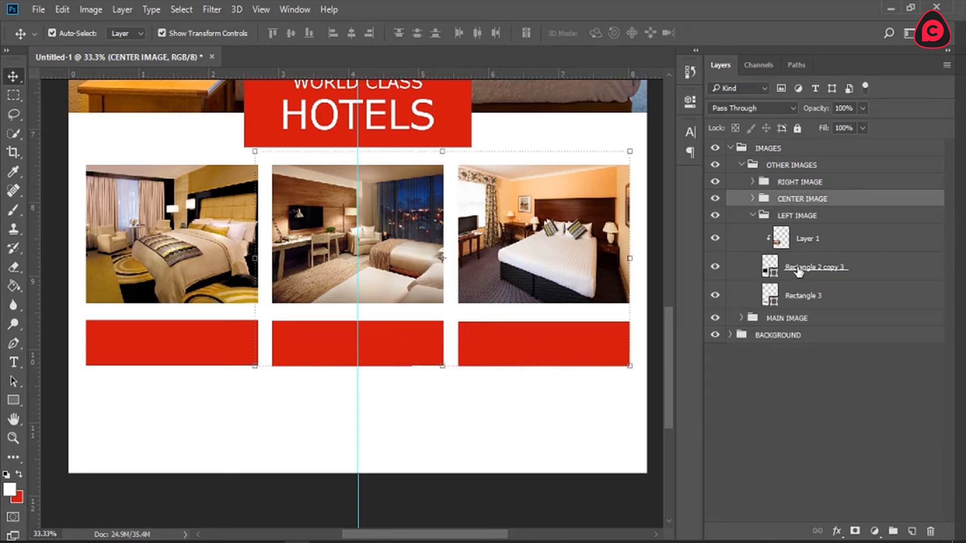
{"action": "left_click", "coordinate": [805, 296]}
{"action": "left_click_drag", "start_coordinate": [420, 535], "coordinate": [394, 535]}
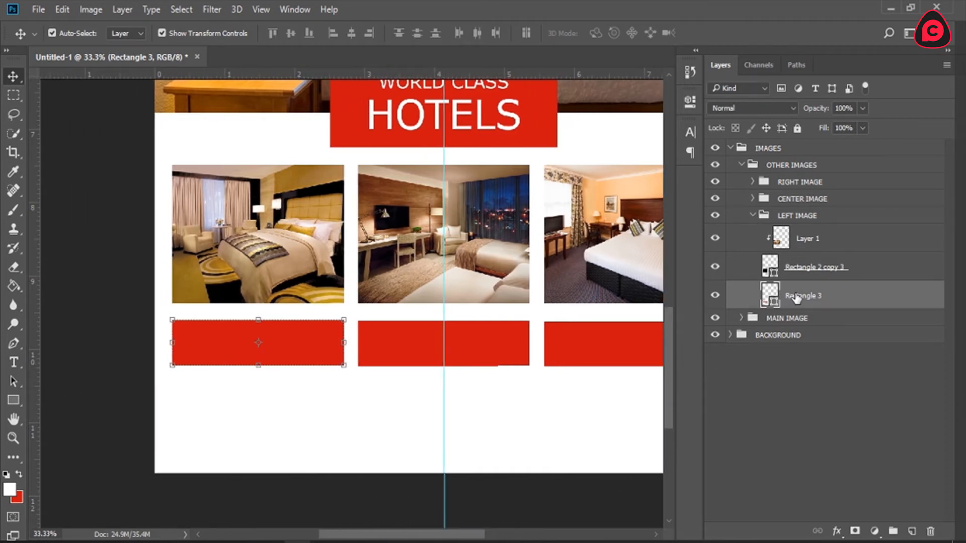
{"action": "left_click", "coordinate": [14, 362]}
{"action": "left_click", "coordinate": [212, 356]}
{"action": "type", "text": "SAFASFASFASFSAFASFSAFAS"}
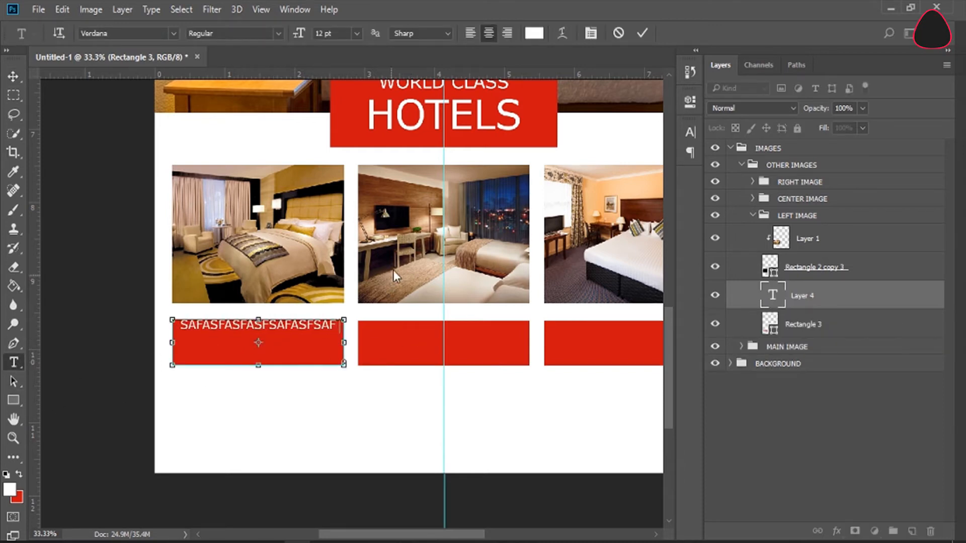
{"action": "left_click", "coordinate": [619, 33]}
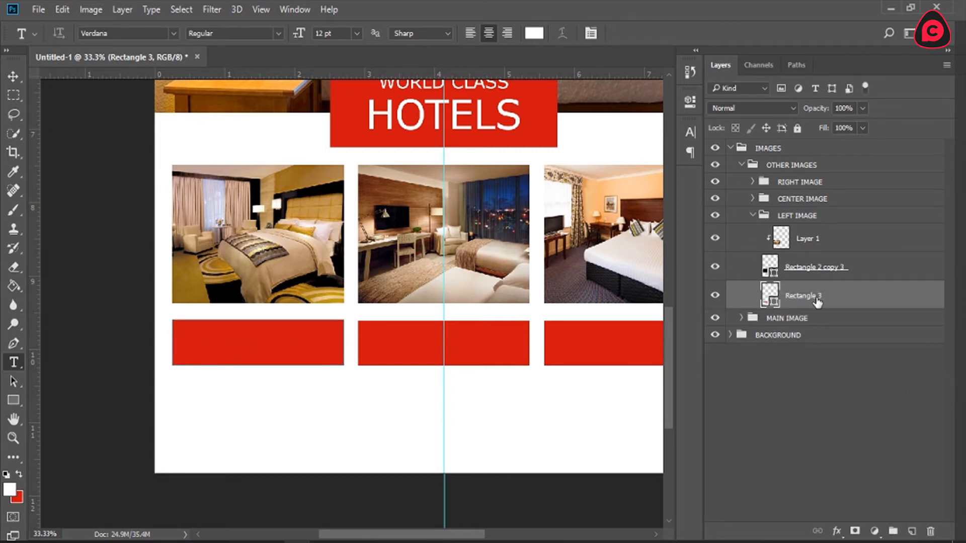
{"action": "left_click", "coordinate": [274, 320]}
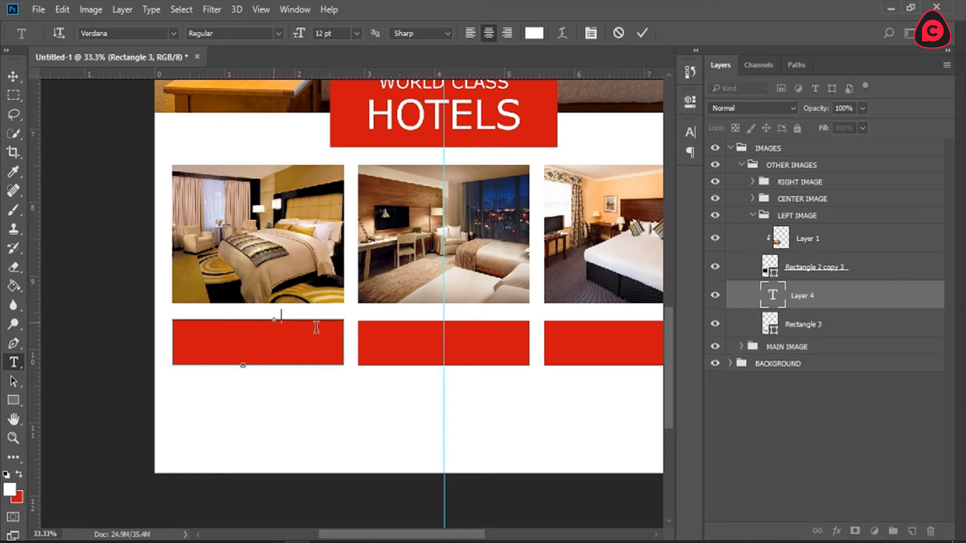
{"action": "left_click", "coordinate": [619, 33]}
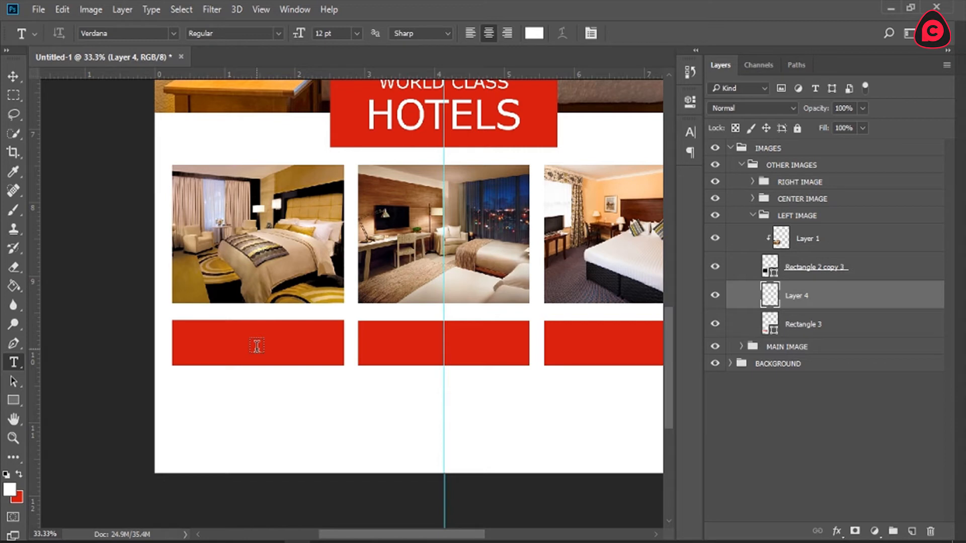
Step: Add the white point text ACCOMODATION on the red bar below the left photo
{"action": "scroll", "coordinate": [254, 347], "scroll_direction": "up", "scroll_amount": 3}
{"action": "scroll", "coordinate": [248, 351], "scroll_direction": "down", "scroll_amount": 3}
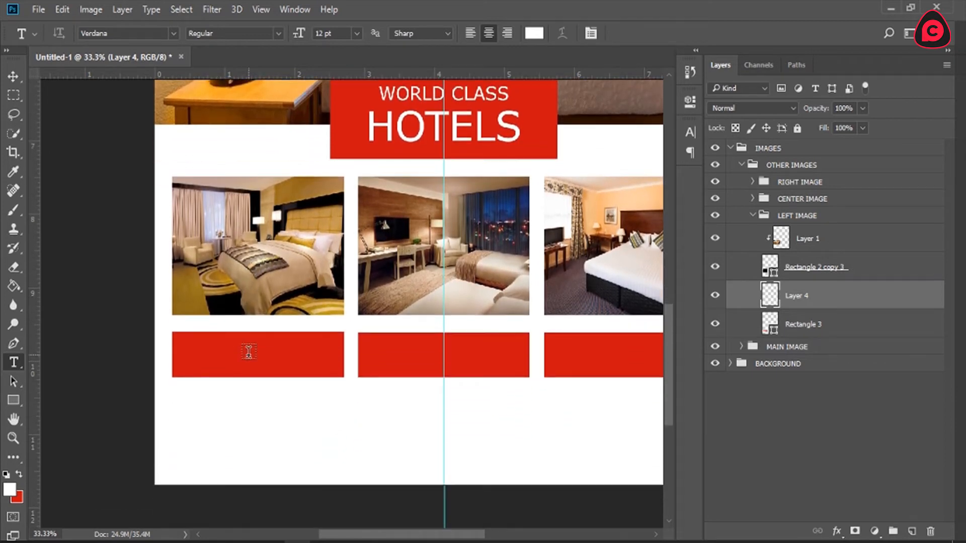
{"action": "scroll", "coordinate": [248, 352], "scroll_direction": "down", "scroll_amount": 1}
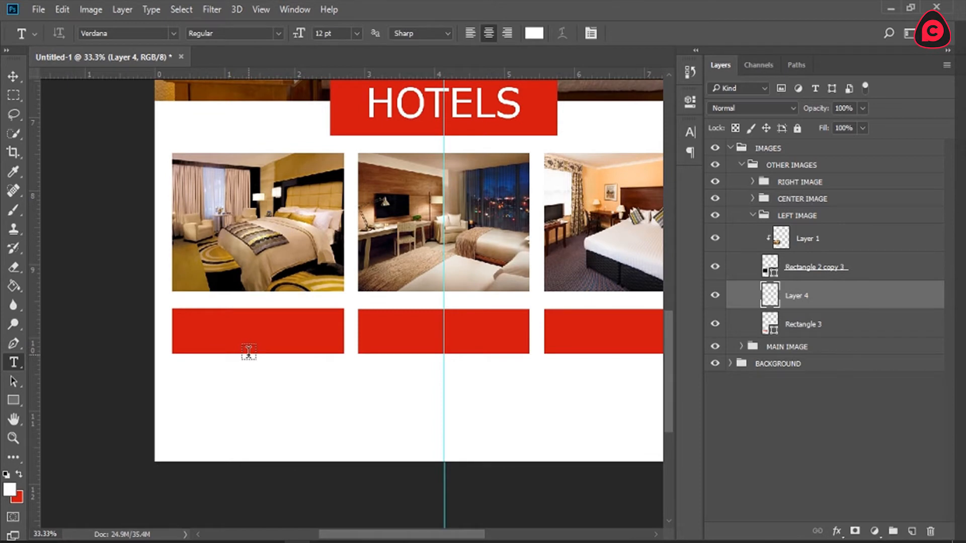
{"action": "left_click", "coordinate": [249, 337]}
{"action": "type", "text": "ACCOMODATION"}
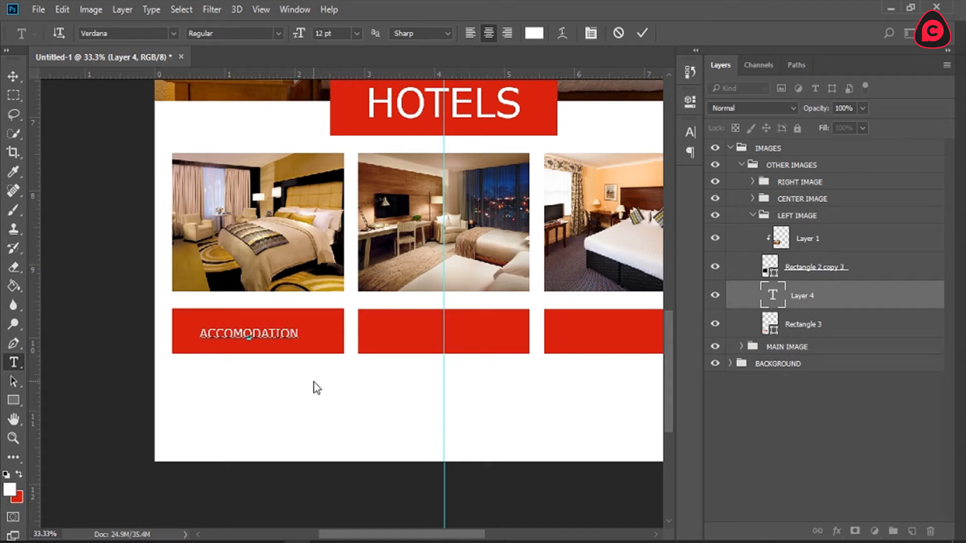
Step: Left-align the ACCOMODATION text, set its size to 16 pt and shift it to fit inside the left bar
{"action": "left_click", "coordinate": [472, 31]}
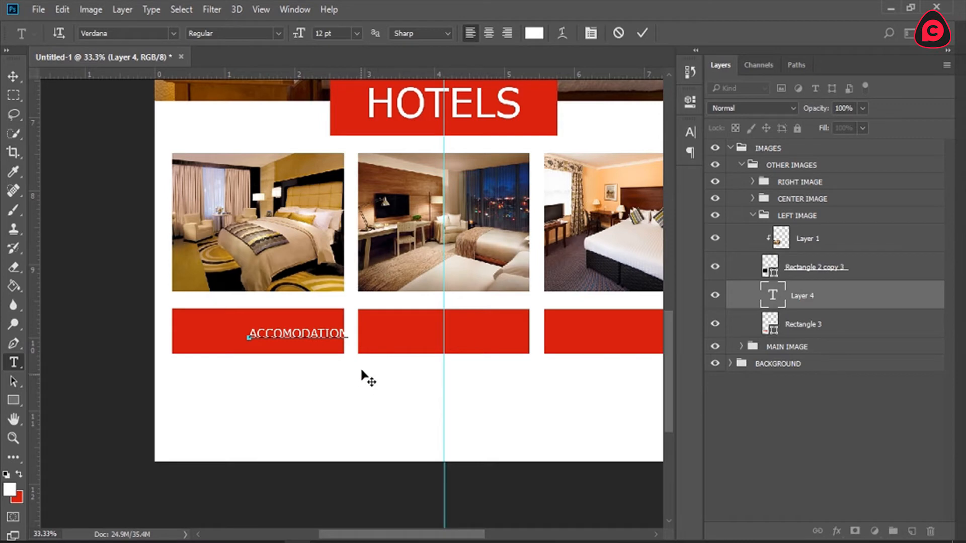
{"action": "left_click_drag", "start_coordinate": [371, 352], "coordinate": [344, 349]}
{"action": "key", "text": "ctrl+a"}
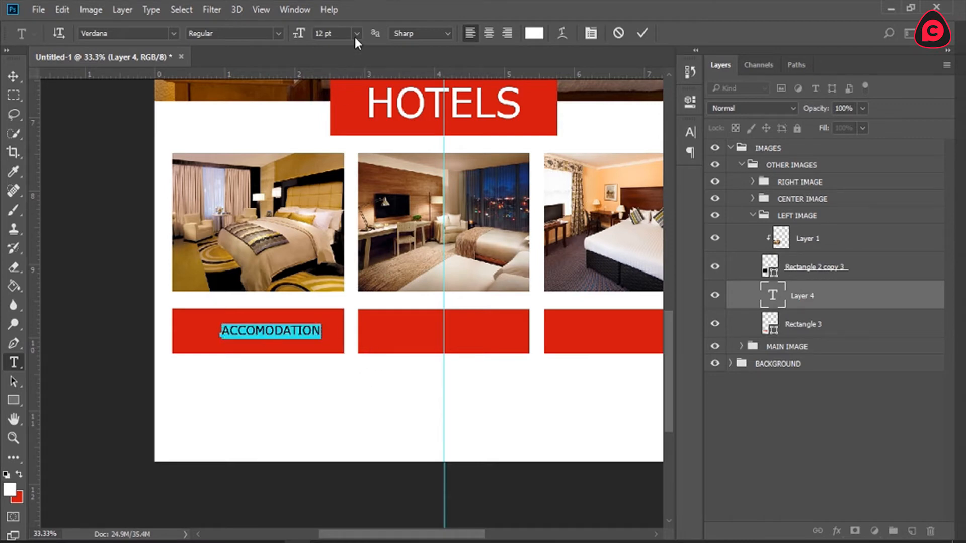
{"action": "left_click", "coordinate": [357, 33]}
{"action": "left_click", "coordinate": [360, 185]}
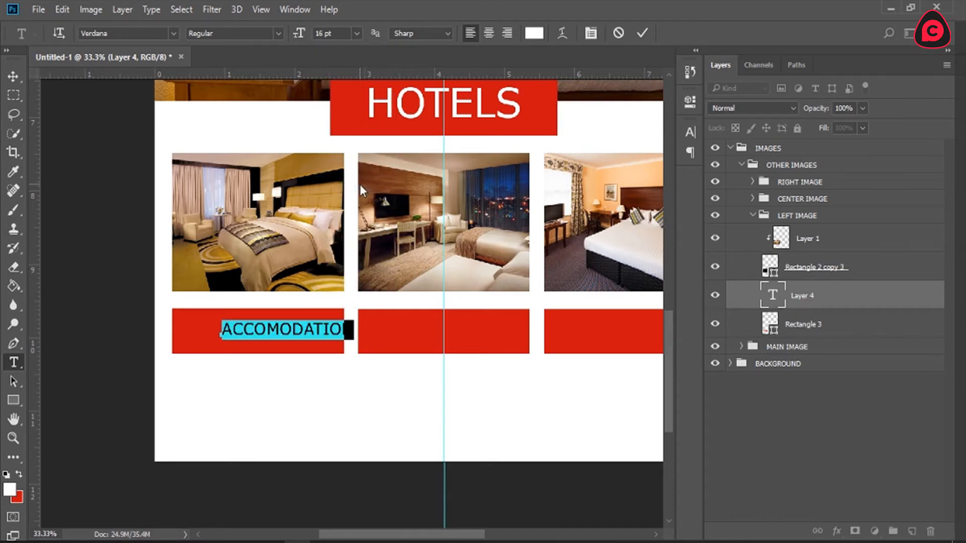
{"action": "left_click", "coordinate": [327, 329]}
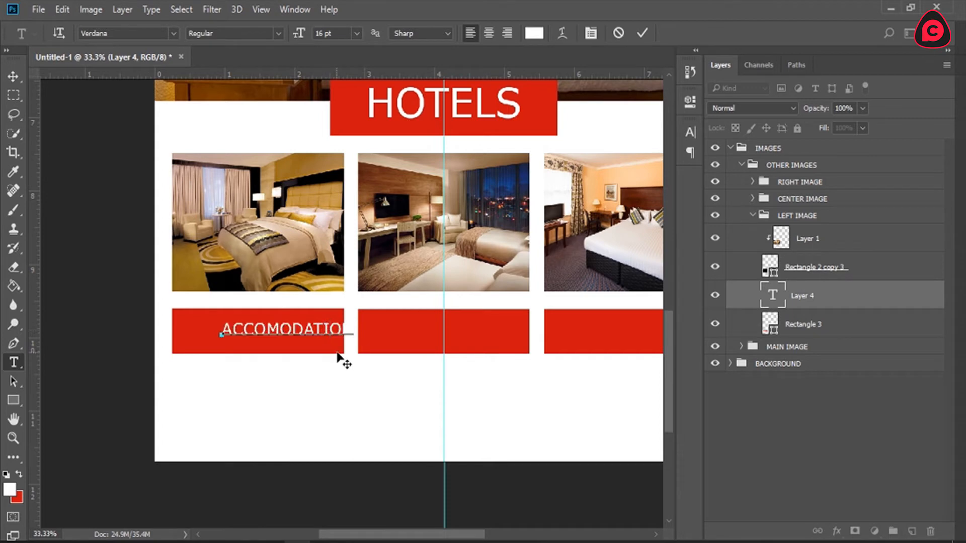
{"action": "left_click_drag", "start_coordinate": [341, 362], "coordinate": [337, 363]}
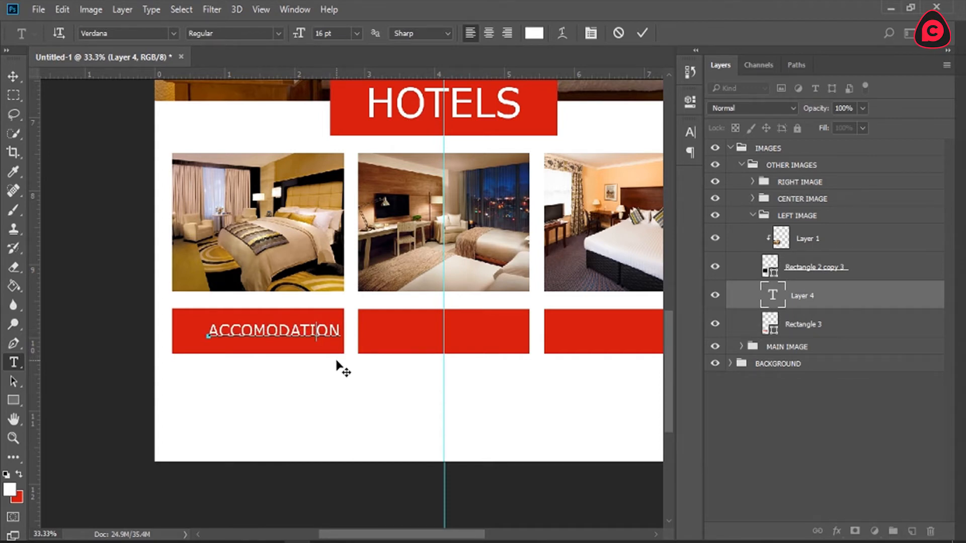
Step: Set the ACCOMODATION text to Bold and shift it left to fit inside the bar
{"action": "key", "text": "ctrl+a"}
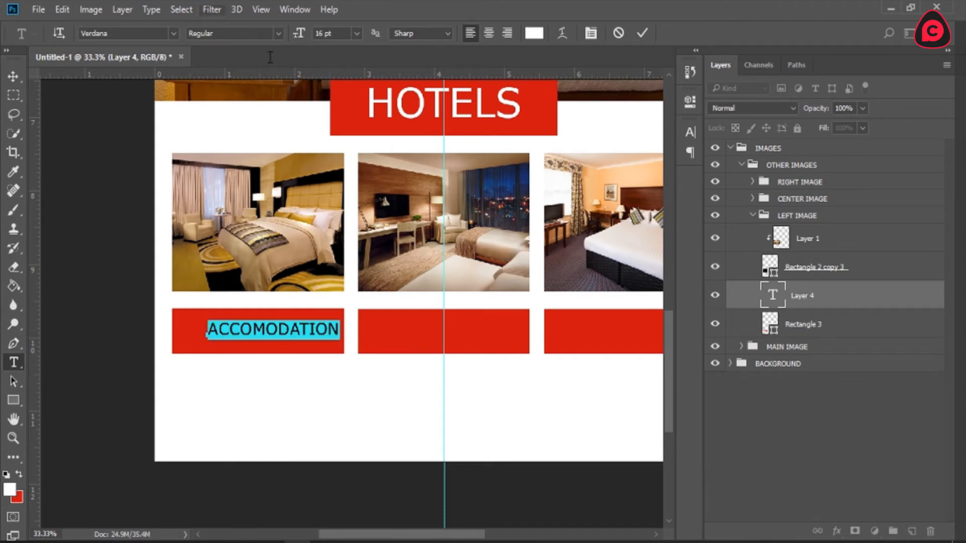
{"action": "left_click", "coordinate": [276, 33]}
{"action": "left_click", "coordinate": [251, 66]}
{"action": "left_click", "coordinate": [350, 362]}
{"action": "mouse_move", "coordinate": [368, 378]}
{"action": "left_mouse_down"}
{"action": "mouse_move", "coordinate": [344, 377]}
{"action": "mouse_move", "coordinate": [354, 377]}
{"action": "left_mouse_up"}
Step: Set the ACCOMODATION text to 14 pt with a vertical scale of 120% and commit it
{"action": "key", "text": "ctrl+a"}
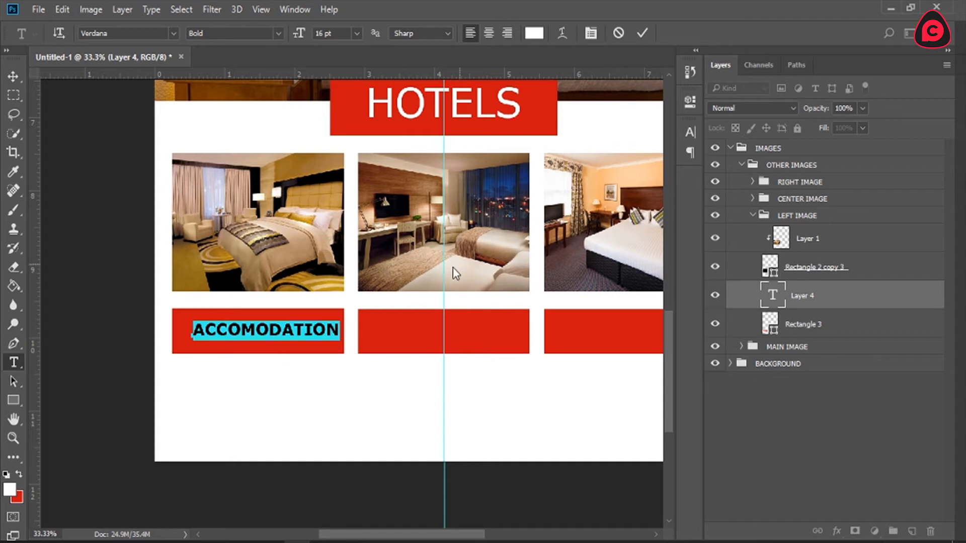
{"action": "left_click", "coordinate": [694, 129]}
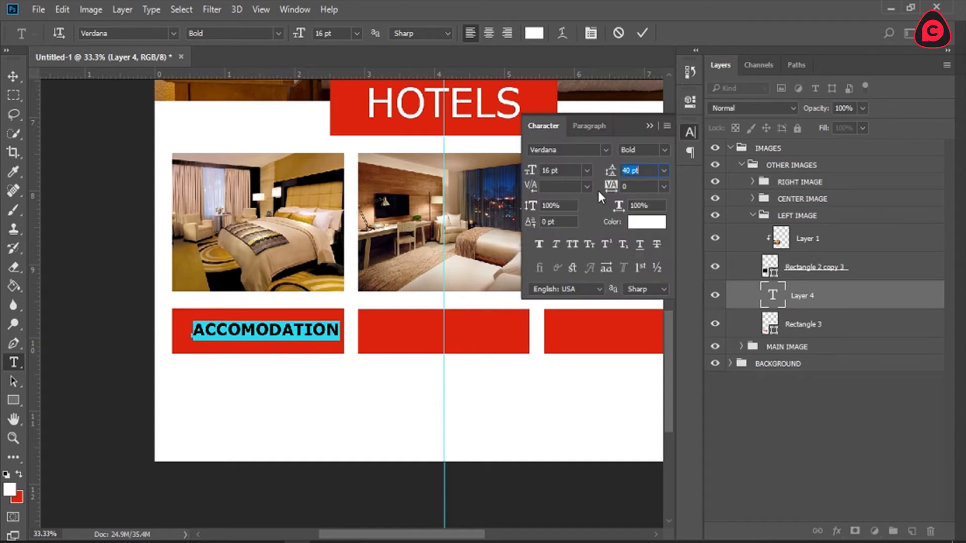
{"action": "left_click", "coordinate": [586, 170]}
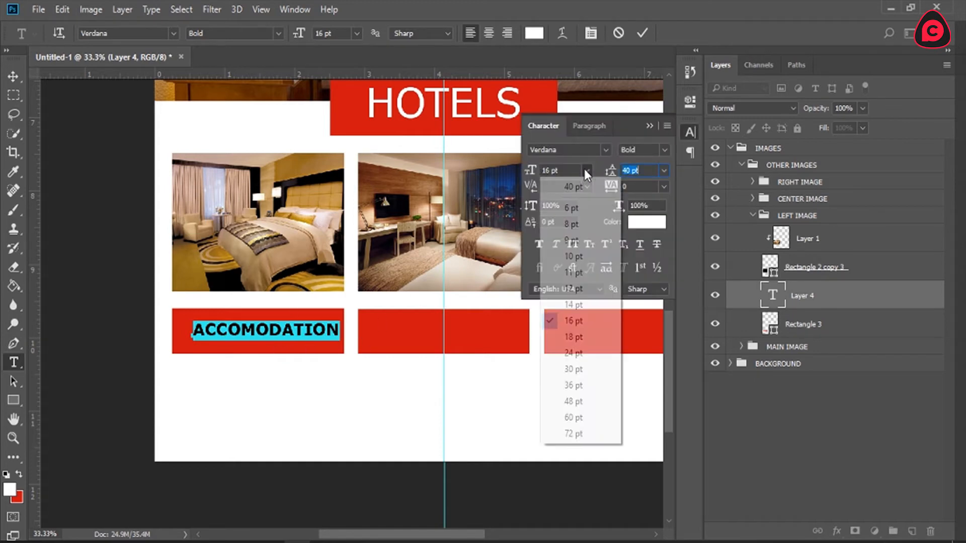
{"action": "left_click", "coordinate": [586, 305]}
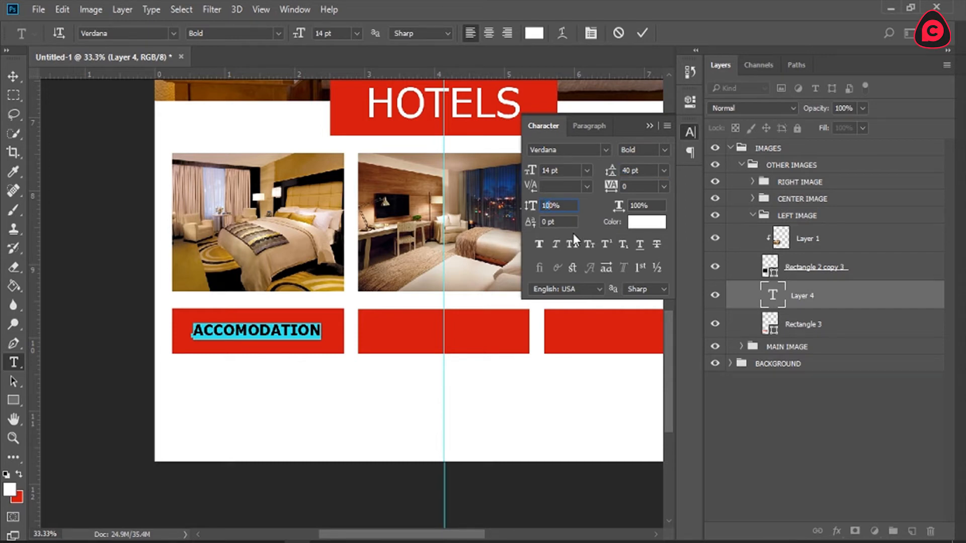
{"action": "type", "text": "1"}
{"action": "key", "text": "BackSpace"}
{"action": "type", "text": "2"}
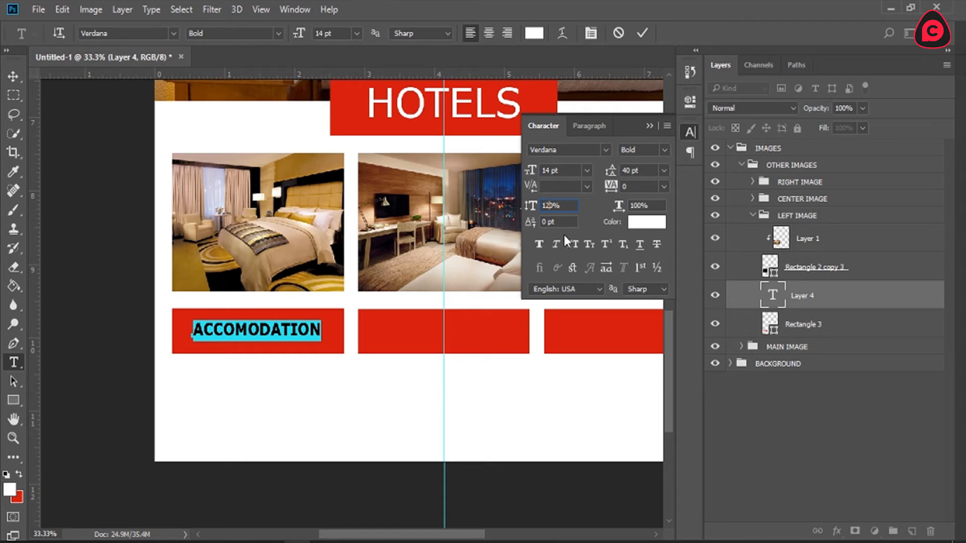
{"action": "left_click", "coordinate": [643, 33]}
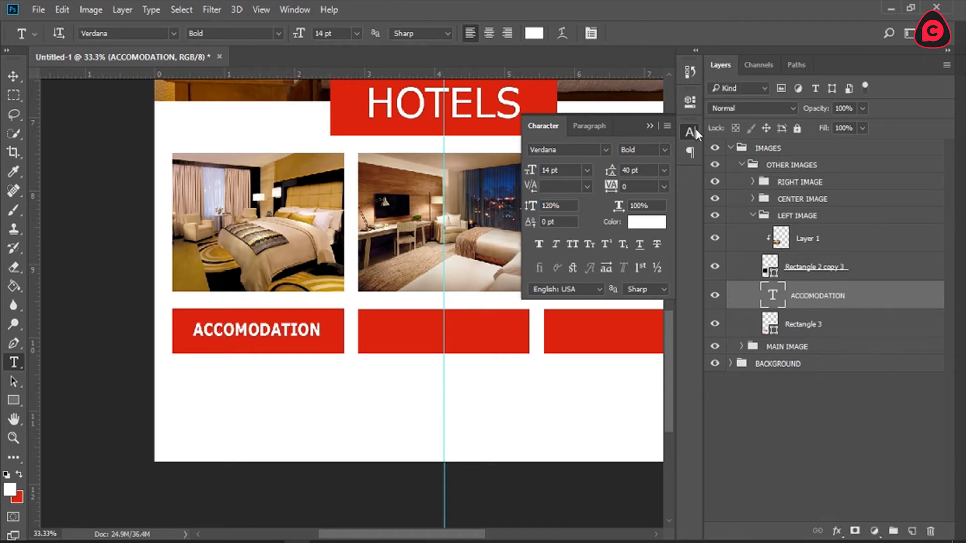
{"action": "left_click", "coordinate": [696, 131]}
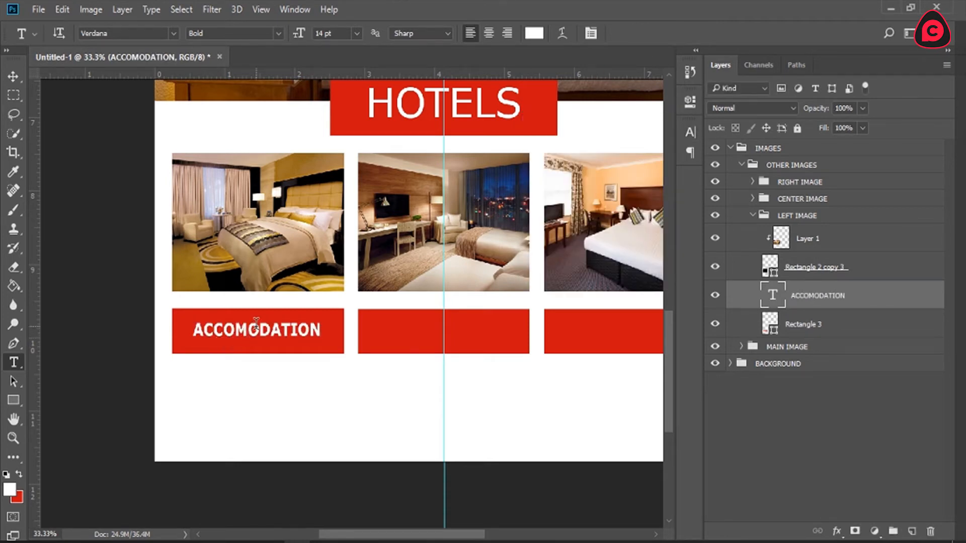
Step: Set the vertical scale of the ACCOMODATION text to 110% and commit the change
{"action": "double_click", "coordinate": [256, 328]}
{"action": "left_click", "coordinate": [691, 132]}
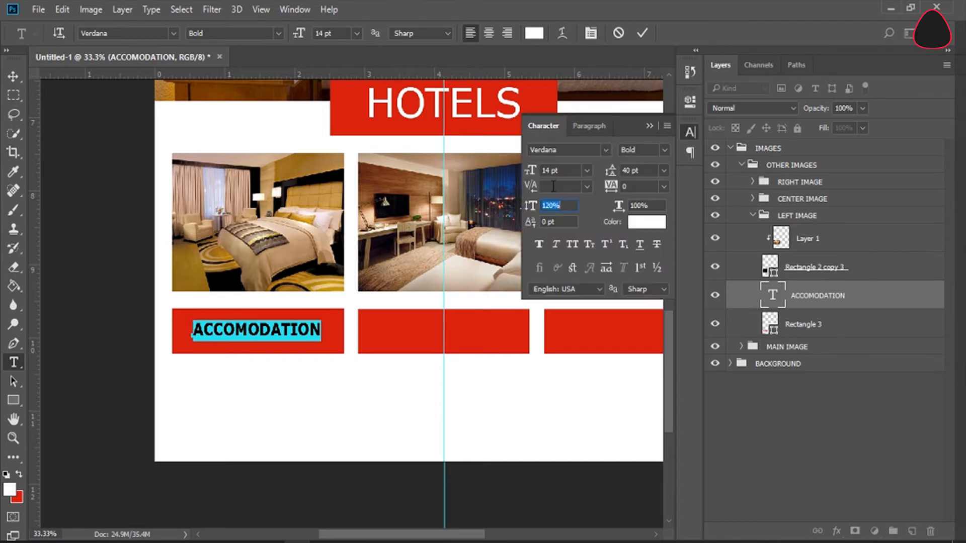
{"action": "type", "text": "110"}
{"action": "key", "text": "Return"}
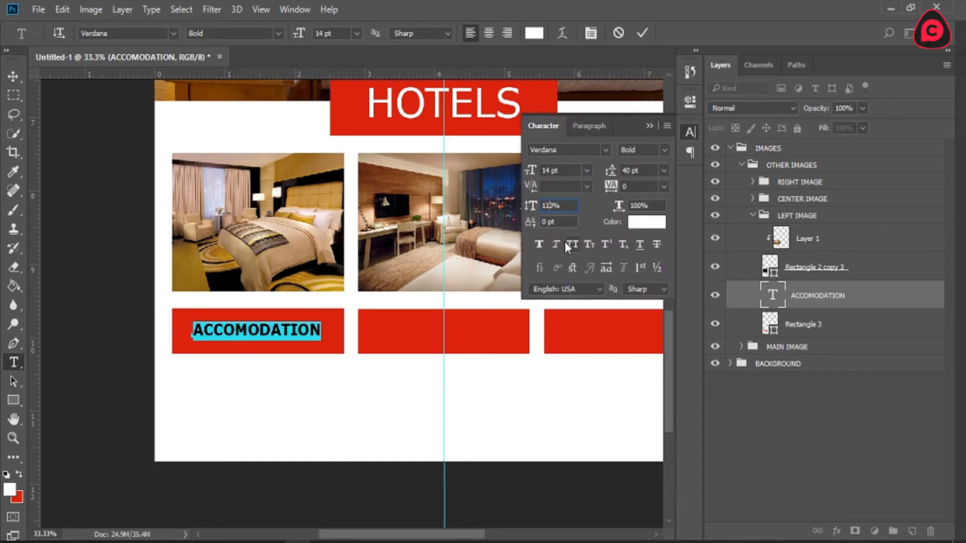
{"action": "left_click", "coordinate": [683, 131]}
{"action": "left_click", "coordinate": [640, 35]}
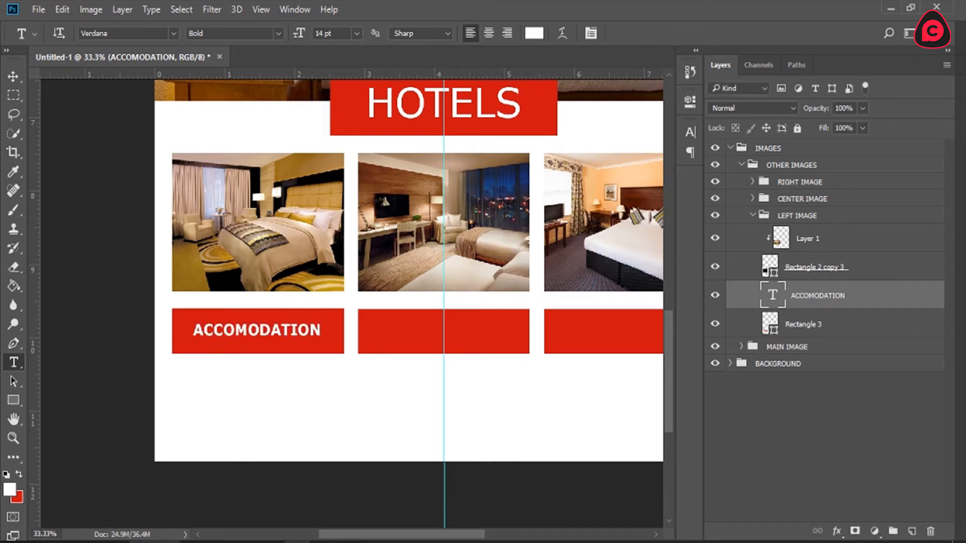
Step: Switch to the Icons folder in File Explorer
{"action": "mouse_move", "coordinate": [115, 542]}
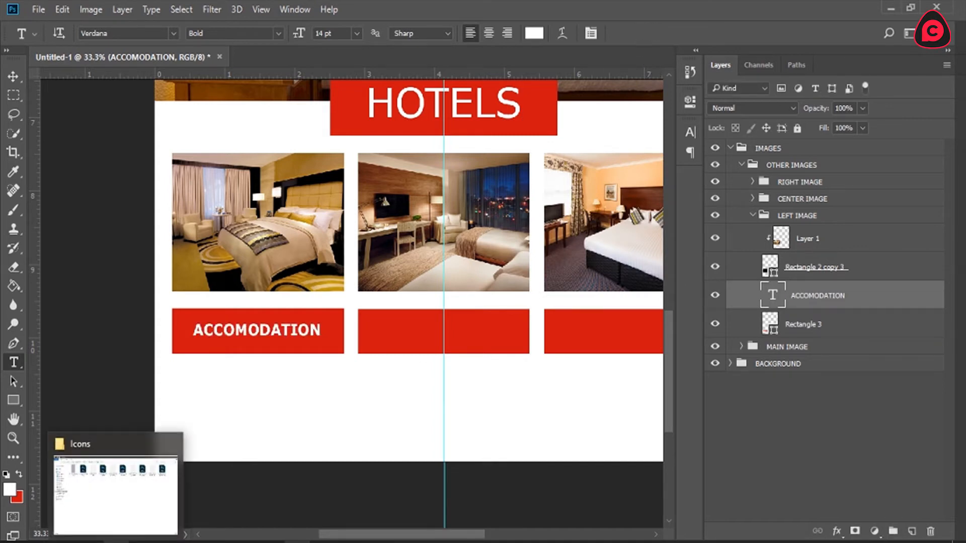
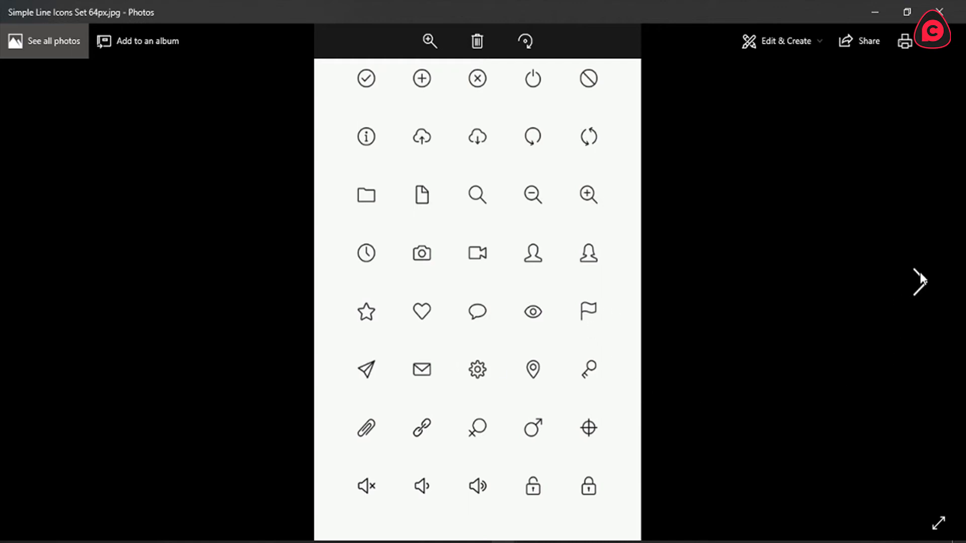
Step: Preview the second line icon set, close the viewer, and open Simple Line Icons Set Vol2 64px.jpg in Photoshop
{"action": "left_click", "coordinate": [920, 279]}
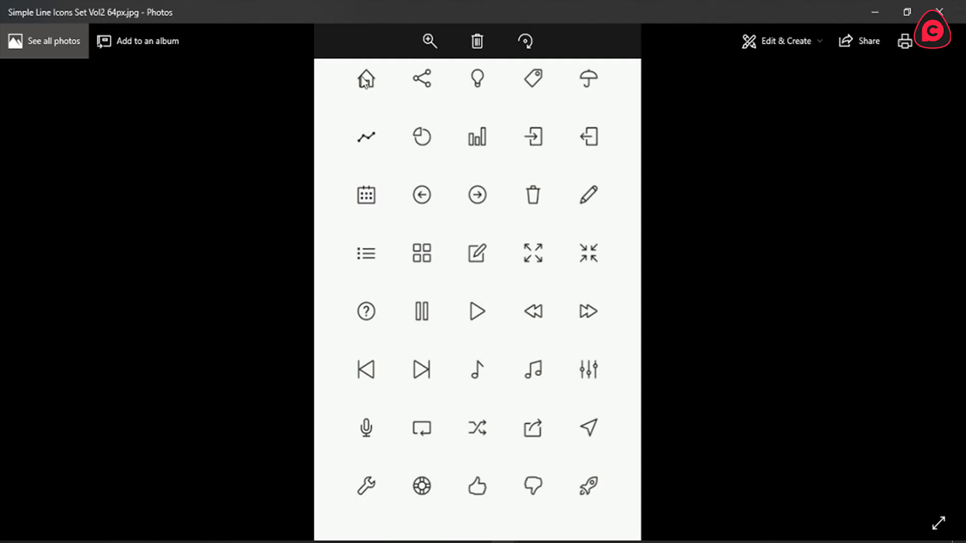
{"action": "left_click", "coordinate": [939, 11]}
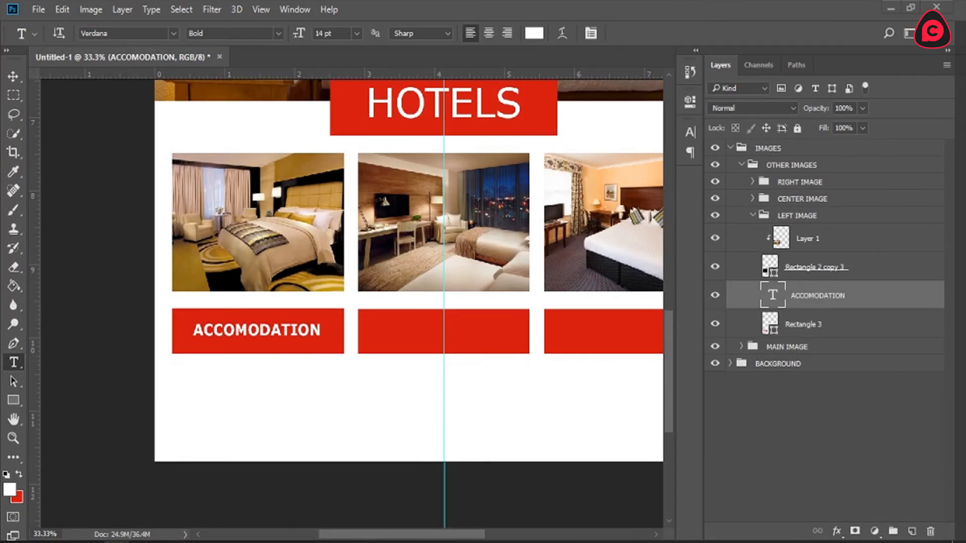
{"action": "left_click_drag", "start_coordinate": [297, 542], "coordinate": [274, 54]}
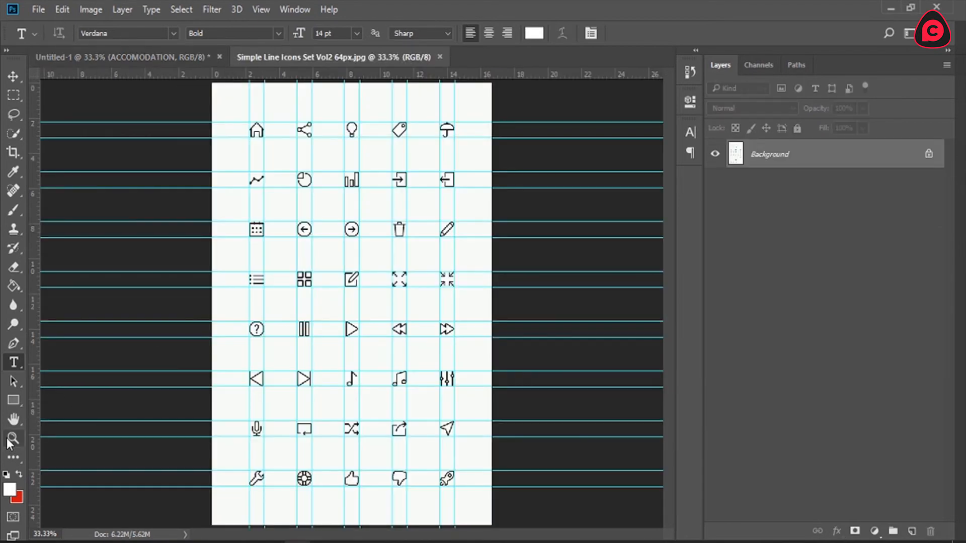
Step: Select a rectangular area around the house icon and mask out the rest of the icon sheet
{"action": "left_click", "coordinate": [13, 437]}
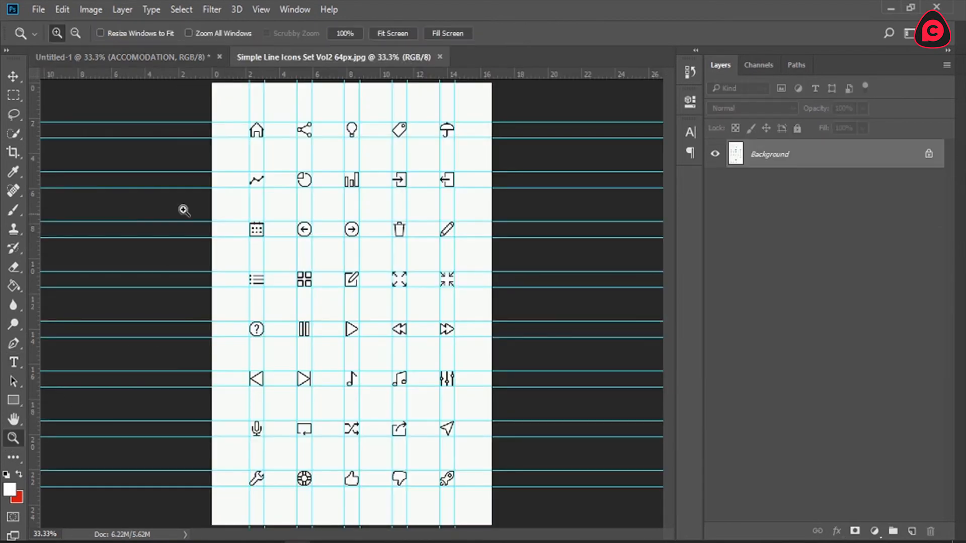
{"action": "left_click", "coordinate": [231, 120]}
{"action": "left_click", "coordinate": [231, 120]}
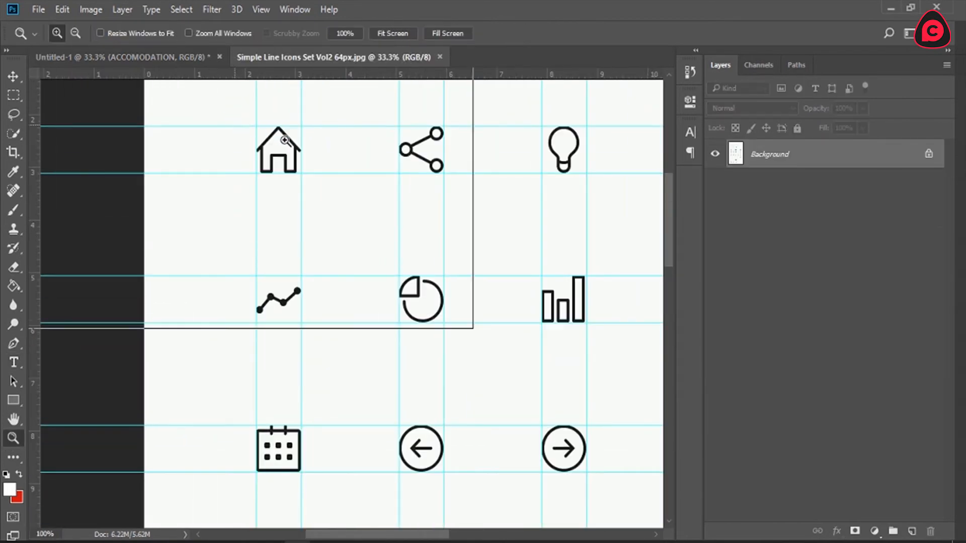
{"action": "left_click", "coordinate": [232, 119]}
{"action": "left_click", "coordinate": [231, 120]}
{"action": "left_click", "coordinate": [294, 153]}
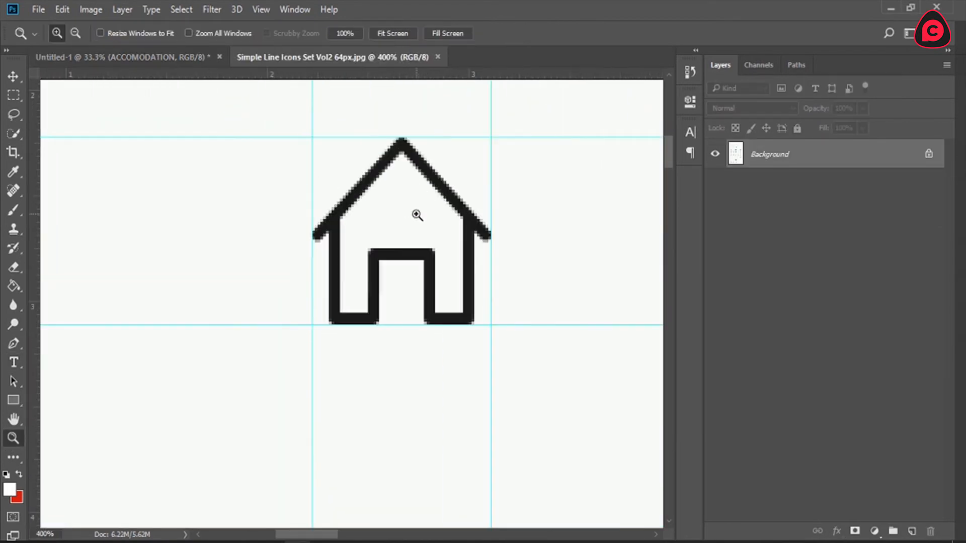
{"action": "left_click", "coordinate": [14, 95]}
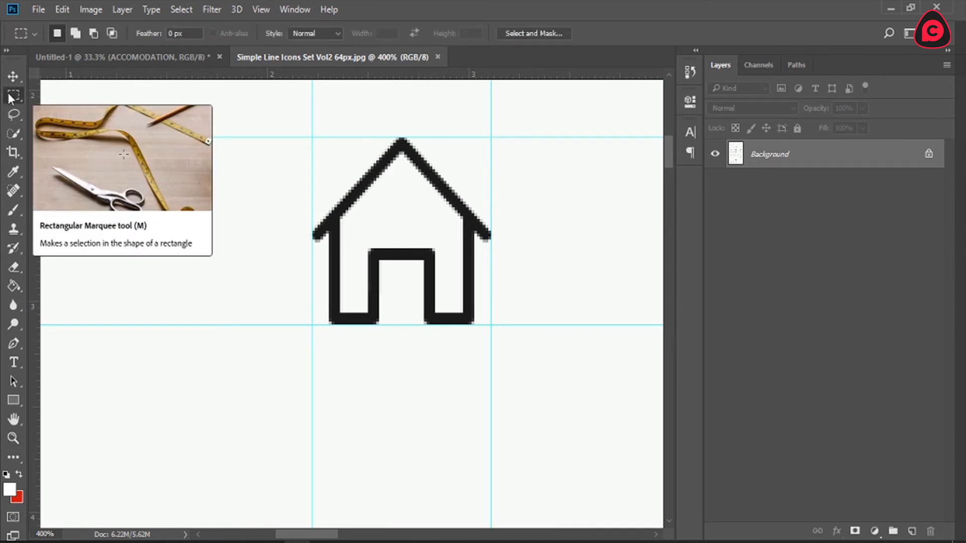
{"action": "left_click_drag", "start_coordinate": [293, 114], "coordinate": [510, 367]}
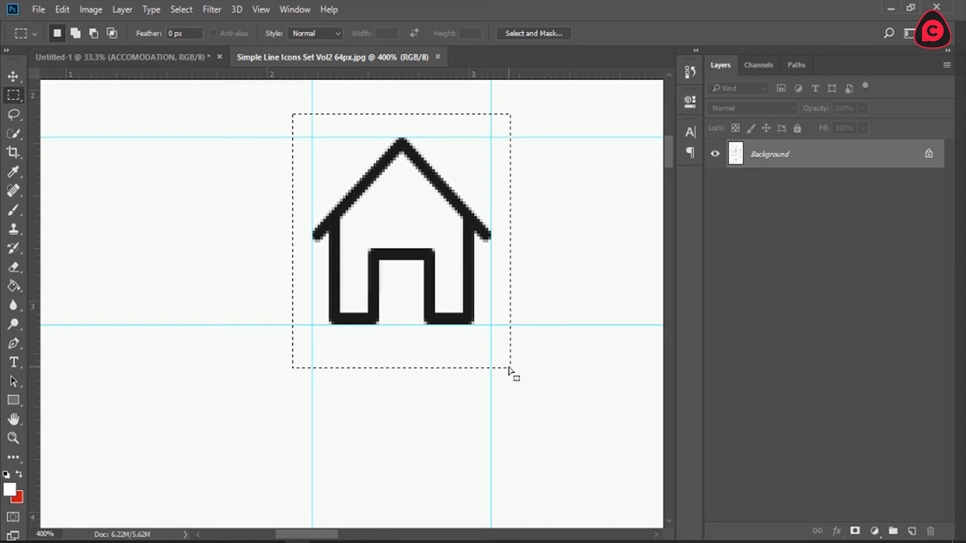
{"action": "left_click", "coordinate": [856, 531]}
Step: Apply the layer mask to the icon sheet layer and shift the isolated house icon slightly right and down
{"action": "key", "text": "z"}
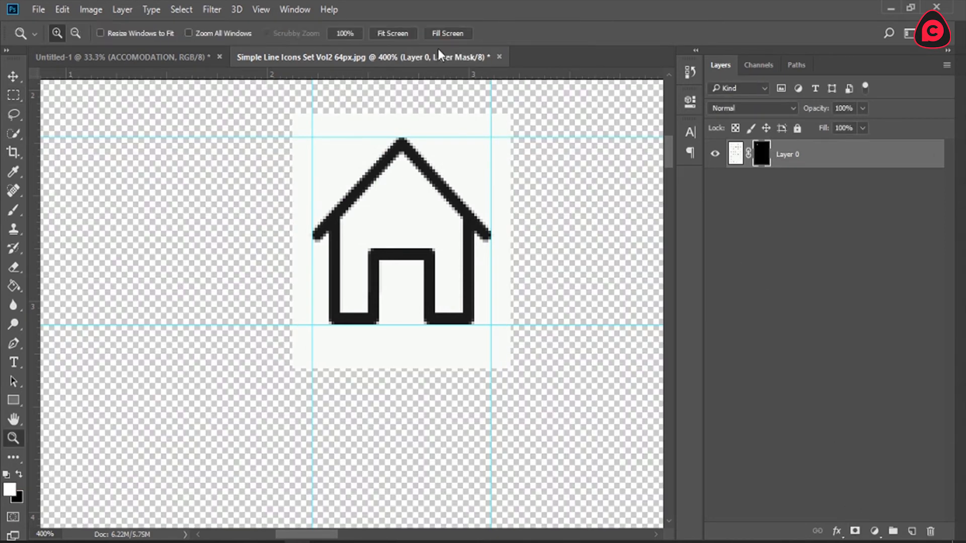
{"action": "left_click", "coordinate": [416, 38]}
{"action": "key", "text": "v"}
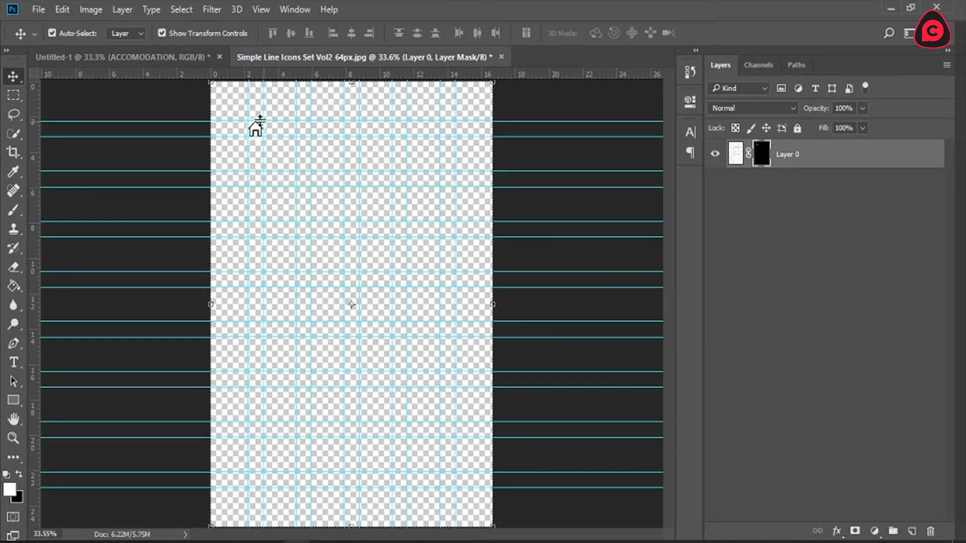
{"action": "key", "text": "z"}
{"action": "left_click_drag", "start_coordinate": [237, 115], "coordinate": [285, 150]}
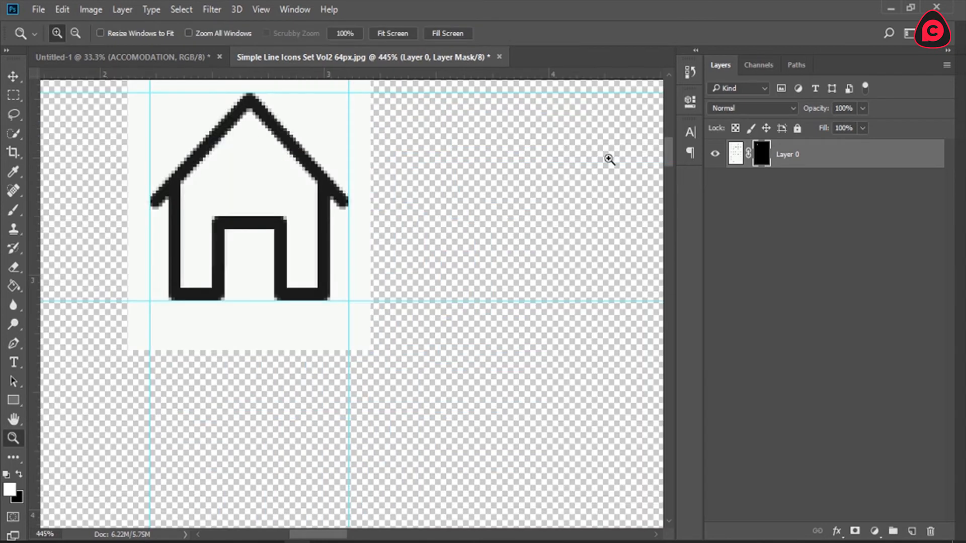
{"action": "scroll", "coordinate": [372, 210], "scroll_direction": "up", "scroll_amount": 2}
{"action": "right_click", "coordinate": [760, 157]}
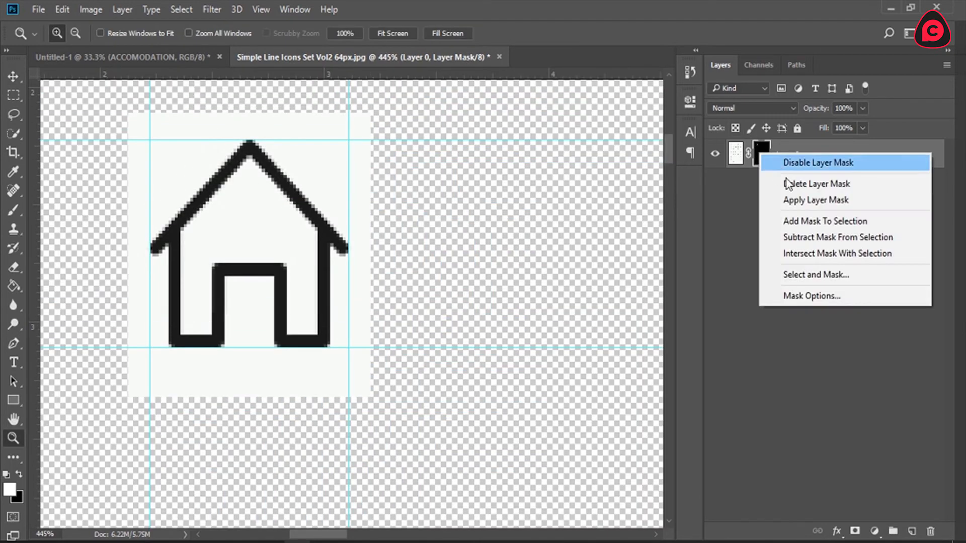
{"action": "left_click", "coordinate": [793, 200]}
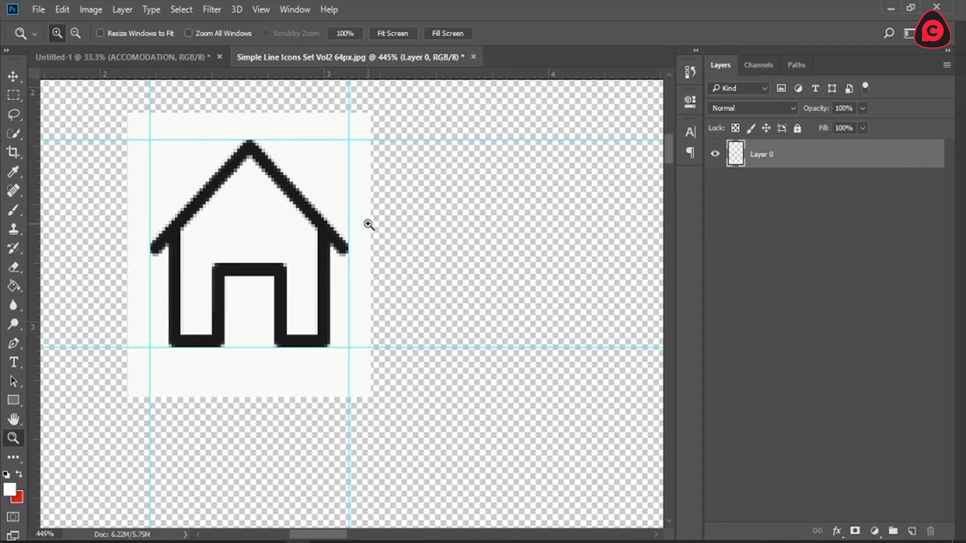
{"action": "key", "text": "v"}
{"action": "left_click_drag", "start_coordinate": [289, 209], "coordinate": [389, 221]}
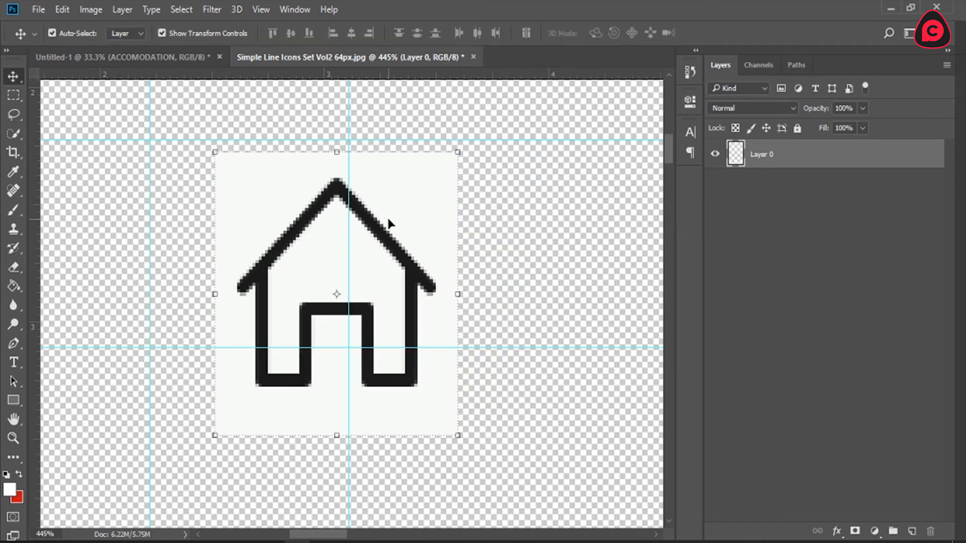
Step: Remove the white background surrounding the house icon using the Magic Wand, then clear the selection
{"action": "left_click", "coordinate": [11, 134]}
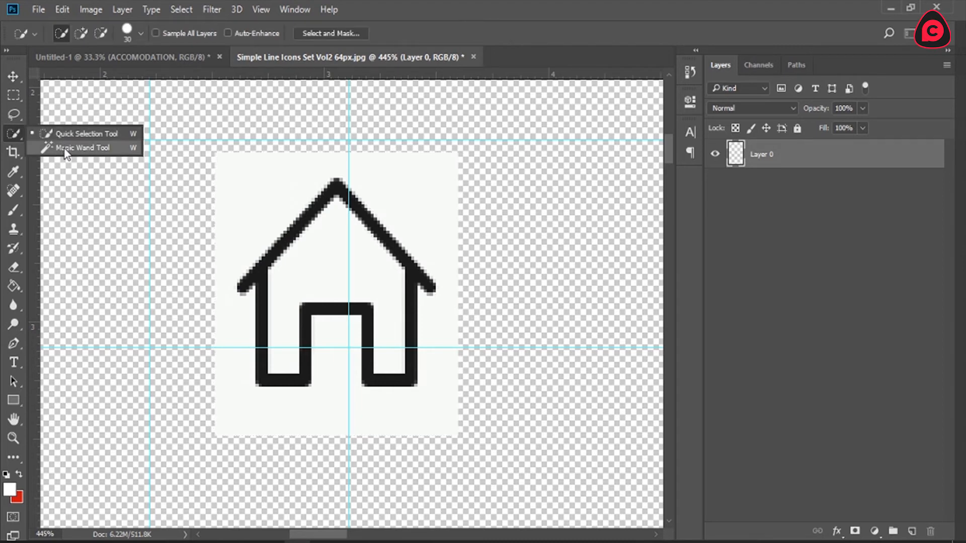
{"action": "left_click", "coordinate": [56, 147]}
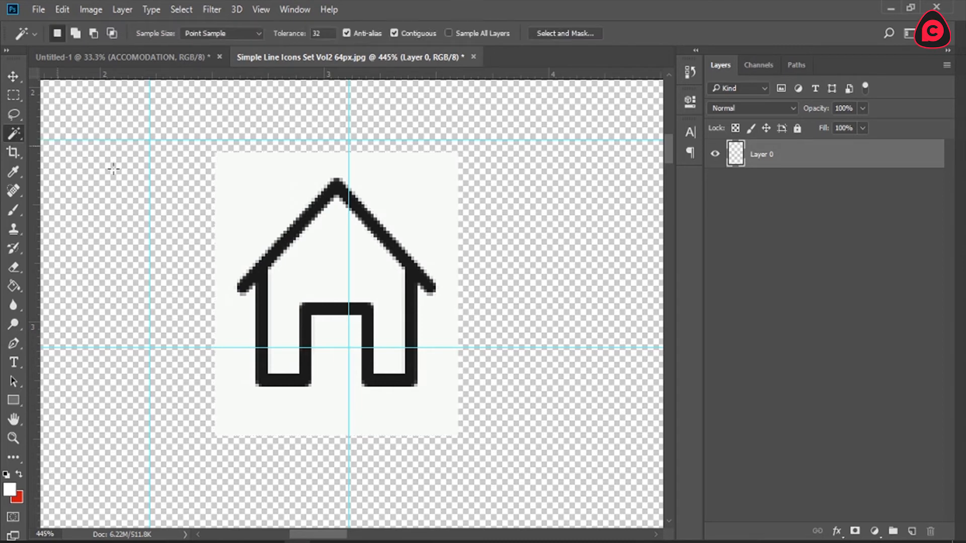
{"action": "left_click", "coordinate": [265, 193]}
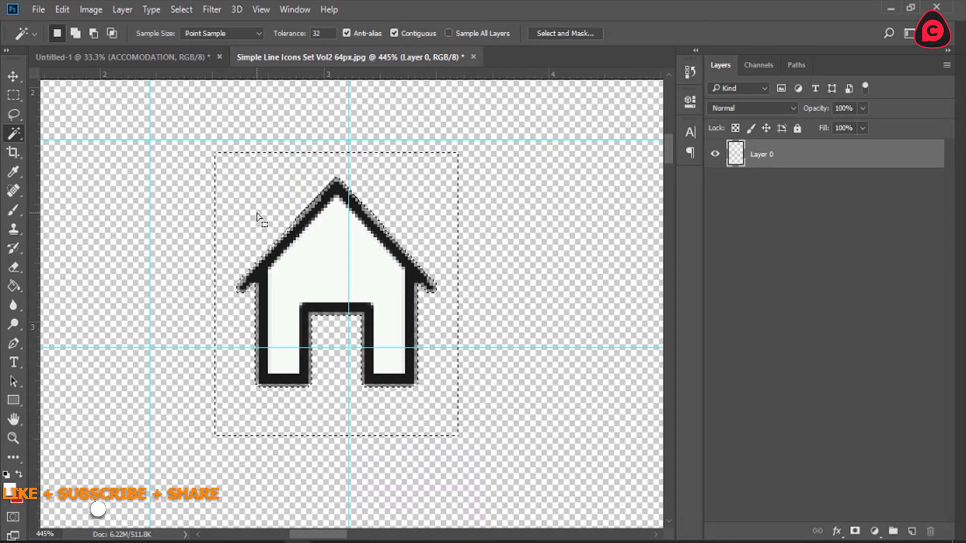
{"action": "key", "text": "Delete"}
{"action": "key", "text": "ctrl+d"}
Step: Bring the cut-out house icon into the hotel layout and place it just before the ACCOMODATION text
{"action": "key", "text": "v"}
{"action": "left_click_drag", "start_coordinate": [339, 246], "coordinate": [208, 319]}
{"action": "key", "text": "z"}
{"action": "left_click_drag", "start_coordinate": [140, 285], "coordinate": [260, 385]}
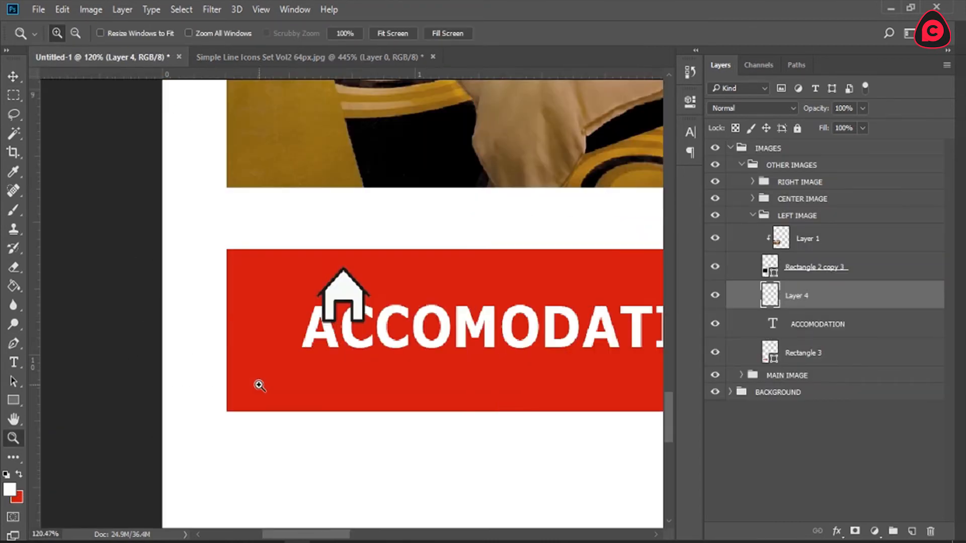
{"action": "key", "text": "v"}
{"action": "left_click_drag", "start_coordinate": [340, 287], "coordinate": [279, 318]}
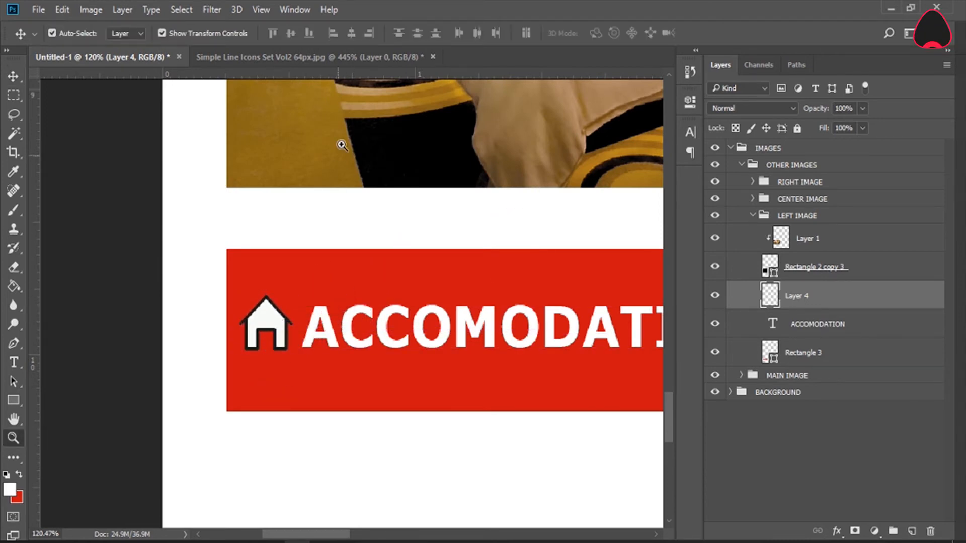
Step: Delete the house icon layer from the hotel layout and close the JPG icon set without saving
{"action": "key", "text": "z"}
{"action": "left_click", "coordinate": [392, 34]}
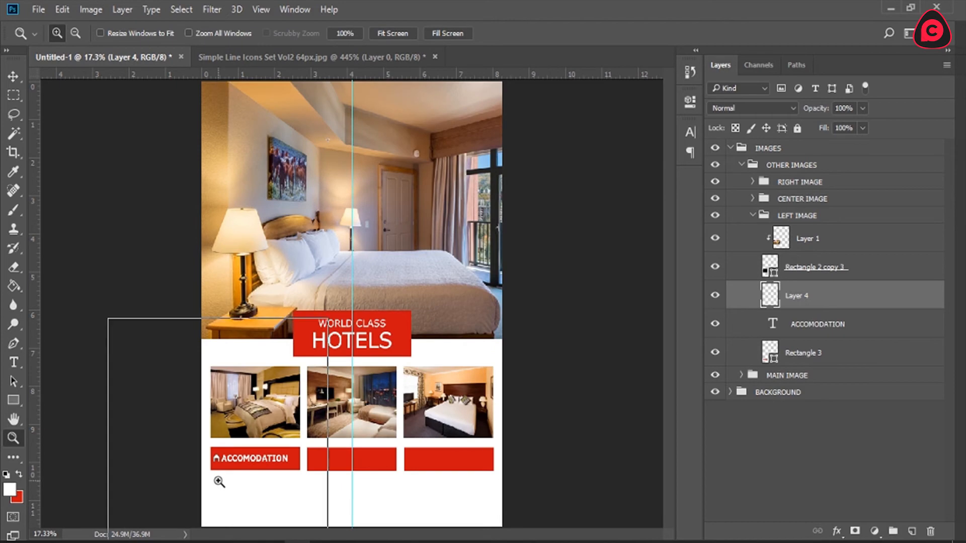
{"action": "left_click", "coordinate": [218, 481]}
{"action": "left_click", "coordinate": [218, 481]}
{"action": "scroll", "coordinate": [330, 481], "scroll_direction": "down", "scroll_amount": 6}
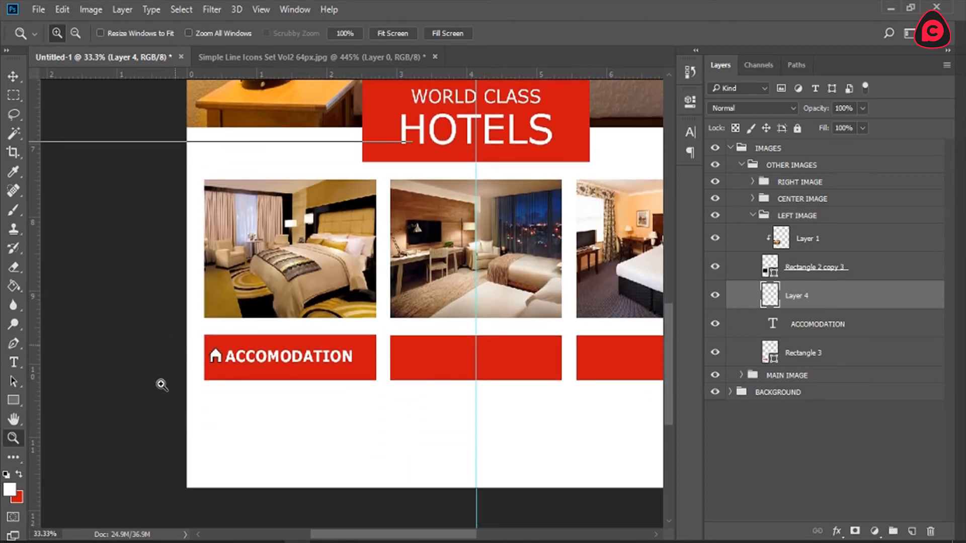
{"action": "left_click", "coordinate": [162, 384]}
{"action": "left_click", "coordinate": [161, 384]}
{"action": "left_click", "coordinate": [162, 384]}
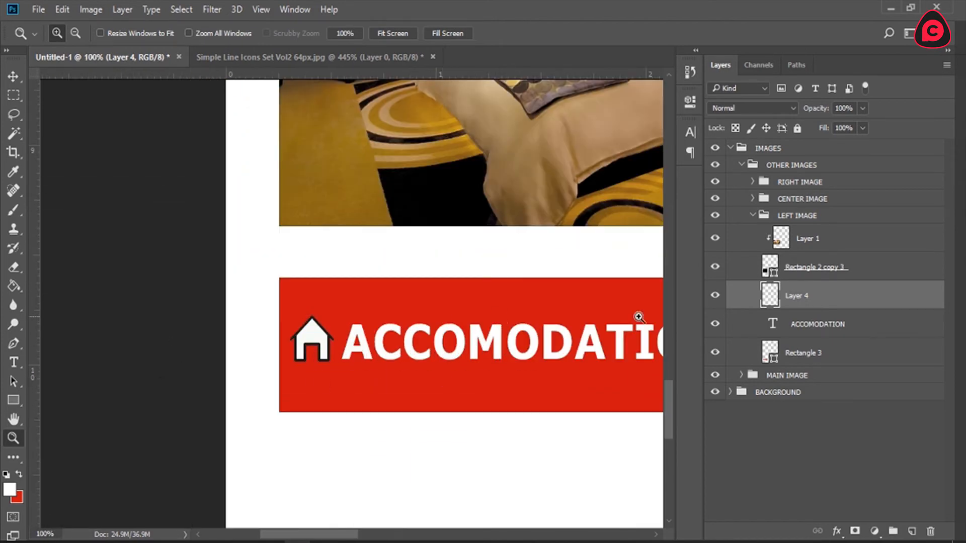
{"action": "left_click", "coordinate": [931, 532]}
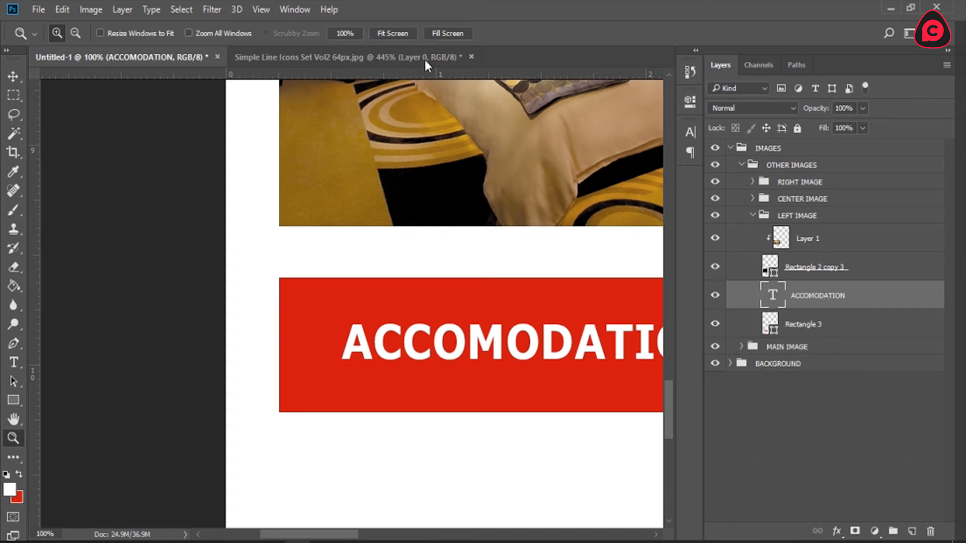
{"action": "left_click", "coordinate": [470, 56]}
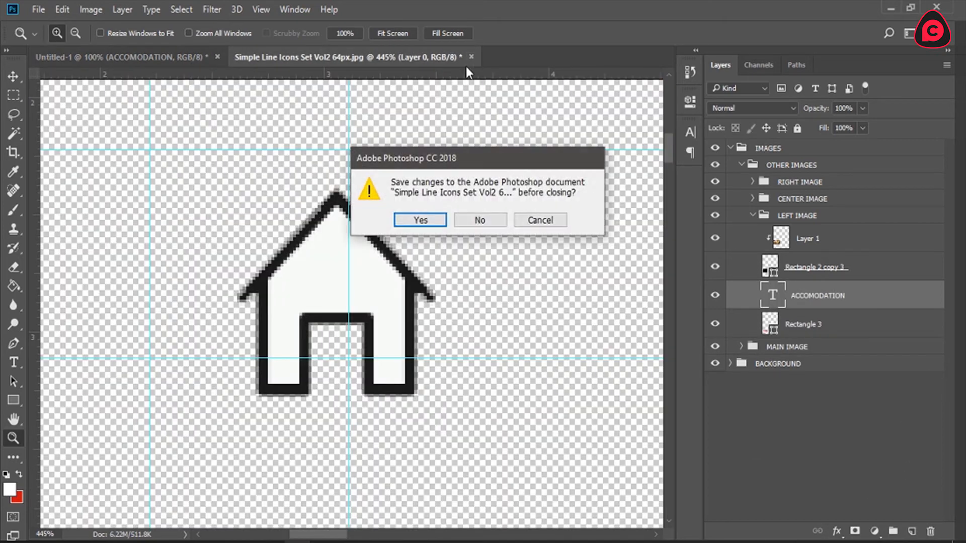
{"action": "left_click", "coordinate": [484, 220]}
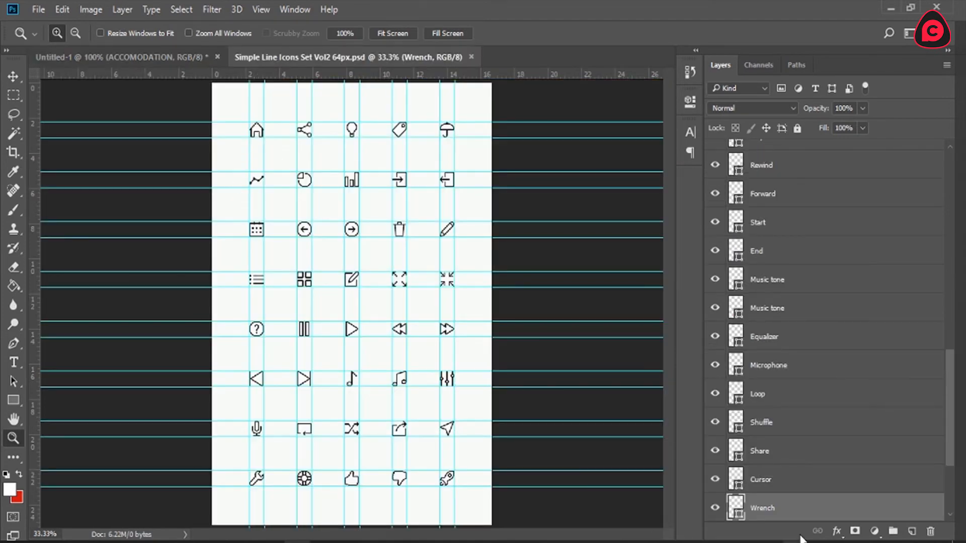
Step: Copy the Home shape layer from Simple Line Icons Set Vol2 64px.psd onto the ACCOMODATION bar in the hotel layout
{"action": "scroll", "coordinate": [755, 510], "scroll_direction": "down", "scroll_amount": 5}
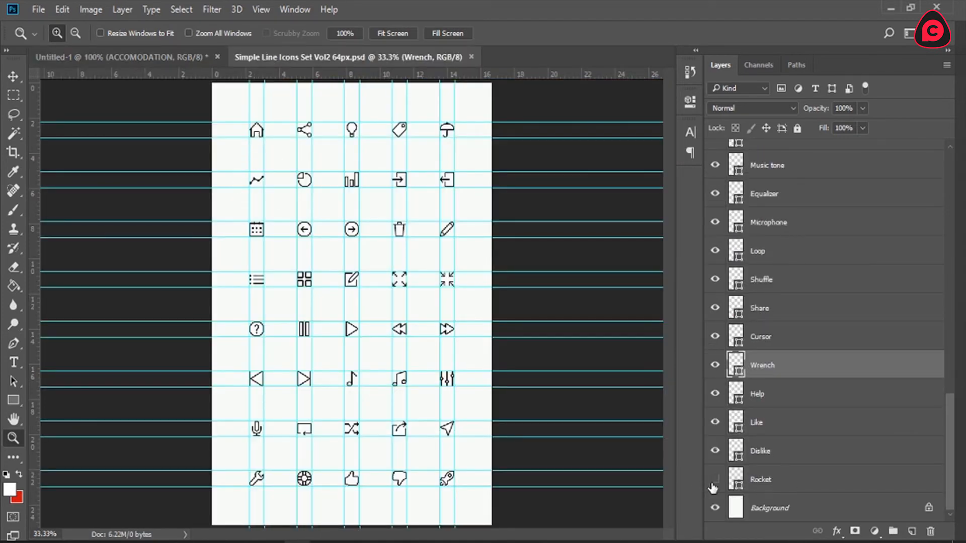
{"action": "left_click", "coordinate": [715, 480]}
{"action": "scroll", "coordinate": [739, 463], "scroll_direction": "up", "scroll_amount": 10}
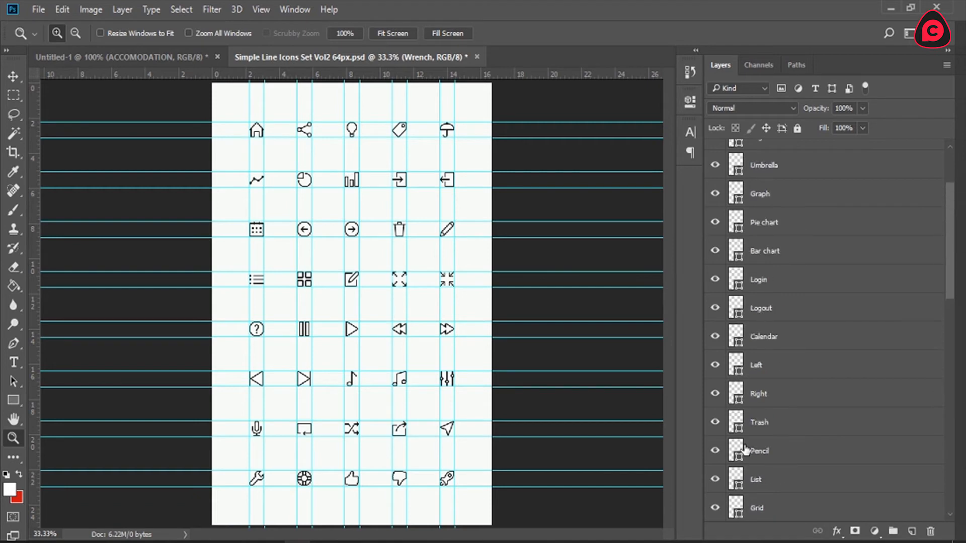
{"action": "scroll", "coordinate": [746, 449], "scroll_direction": "up", "scroll_amount": 4}
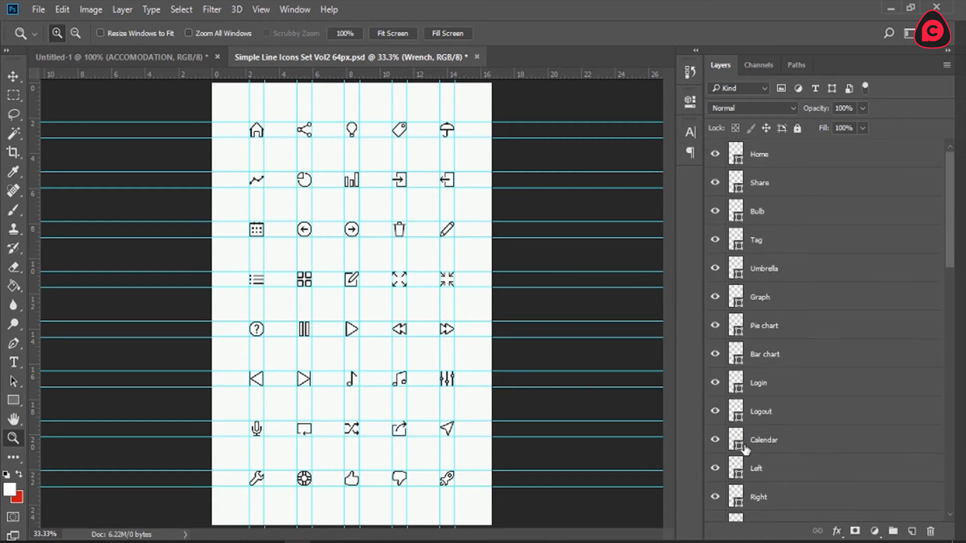
{"action": "left_click", "coordinate": [734, 159]}
{"action": "key", "text": "v"}
{"action": "key", "text": "ctrl"}
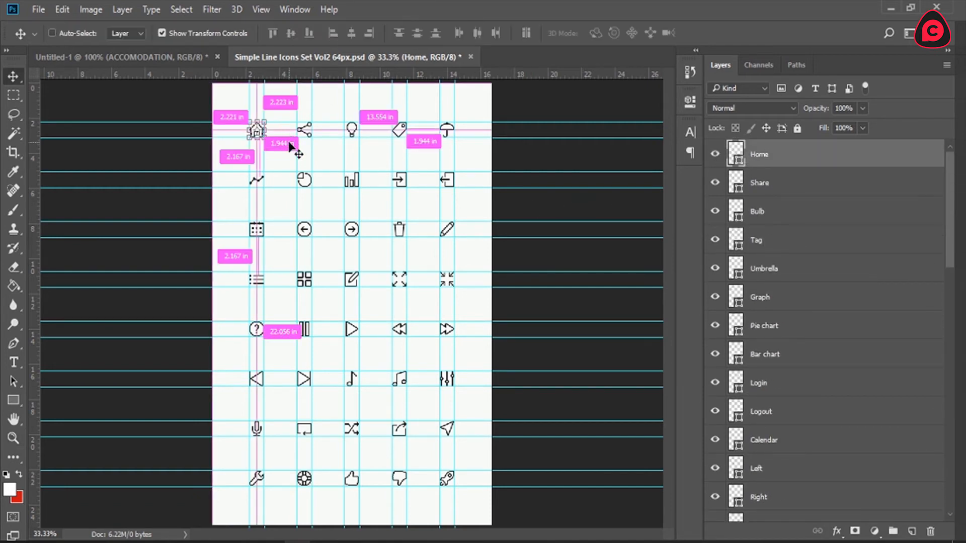
{"action": "left_click_drag", "start_coordinate": [296, 151], "coordinate": [331, 347]}
{"action": "key", "text": "ctrl+z"}
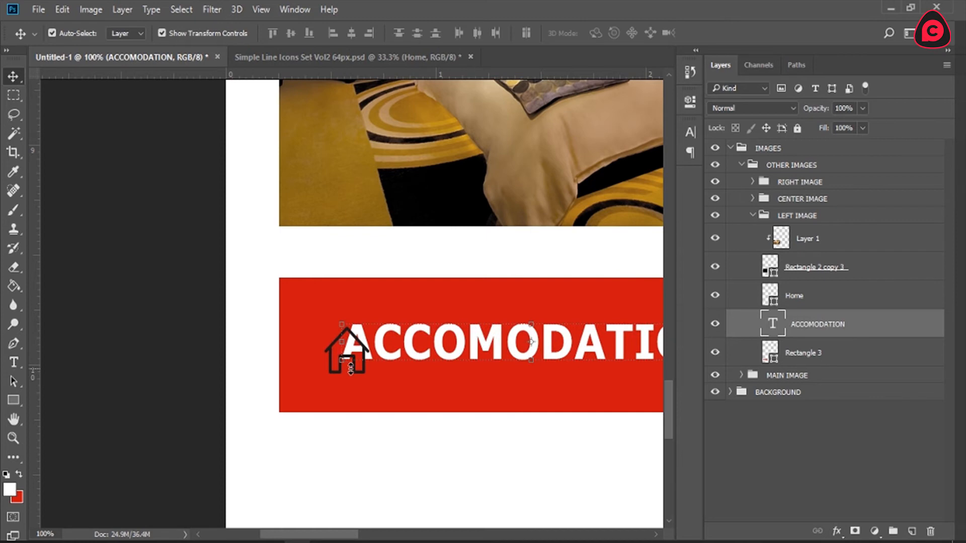
Step: Position the Home icon just left of the ACCOMODATION text and set its fill color to ffffff
{"action": "left_click", "coordinate": [829, 295]}
{"action": "left_click_drag", "start_coordinate": [533, 409], "coordinate": [485, 390]}
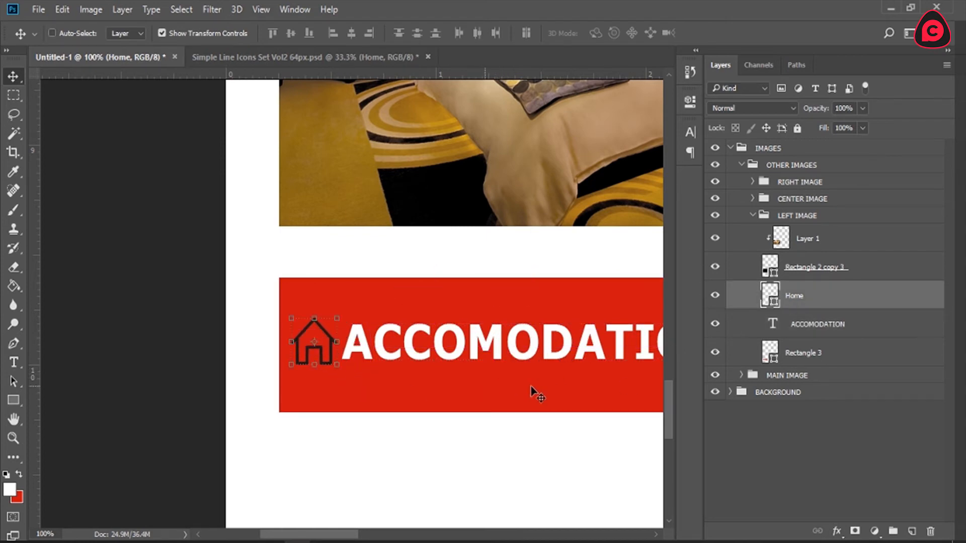
{"action": "double_click", "coordinate": [769, 297]}
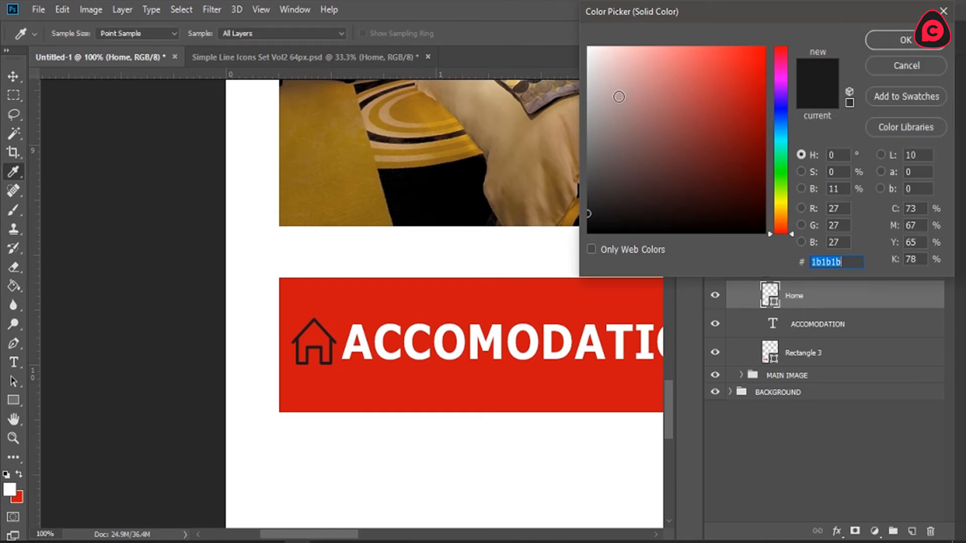
{"action": "type", "text": "ffffff"}
{"action": "left_click", "coordinate": [901, 39]}
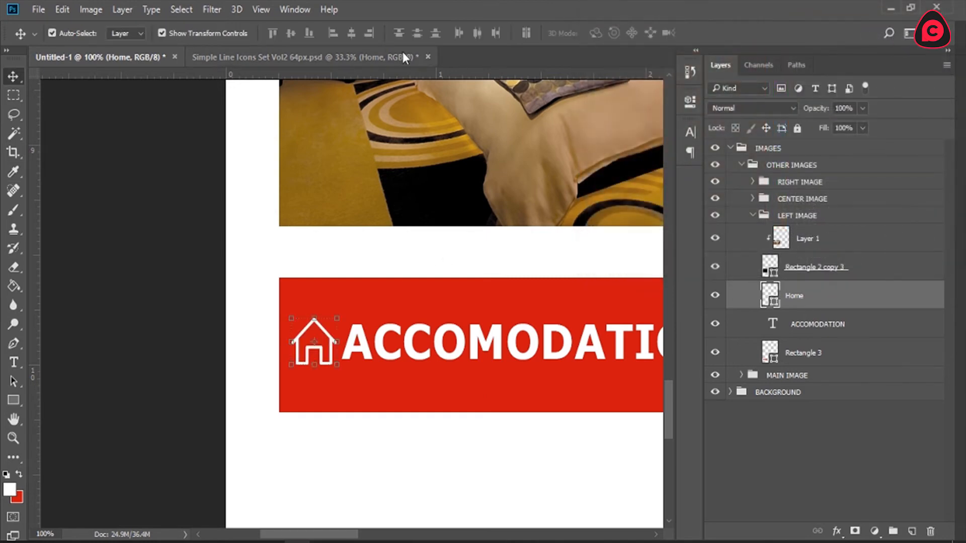
Step: Copy the Like shape layer from Simple Line Icons Set Vol2 64px.psd onto the ACCOMODATION bar in the hotel layout
{"action": "left_click", "coordinate": [371, 56]}
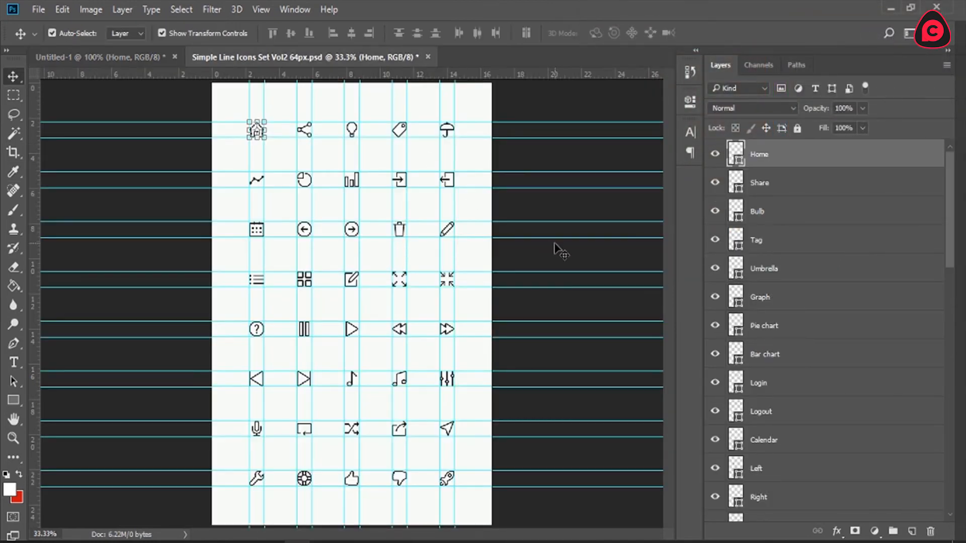
{"action": "left_click", "coordinate": [353, 485]}
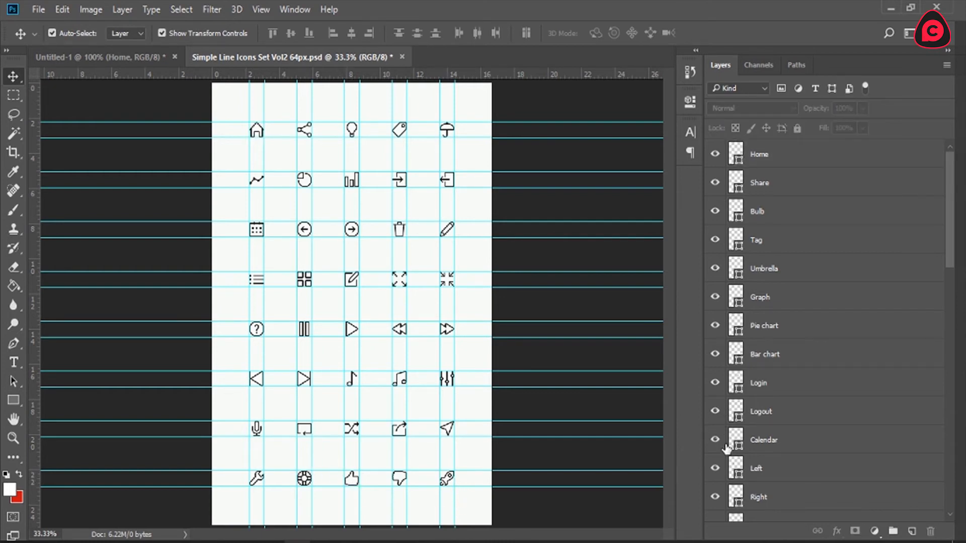
{"action": "left_click", "coordinate": [354, 485], "text": "ctrl"}
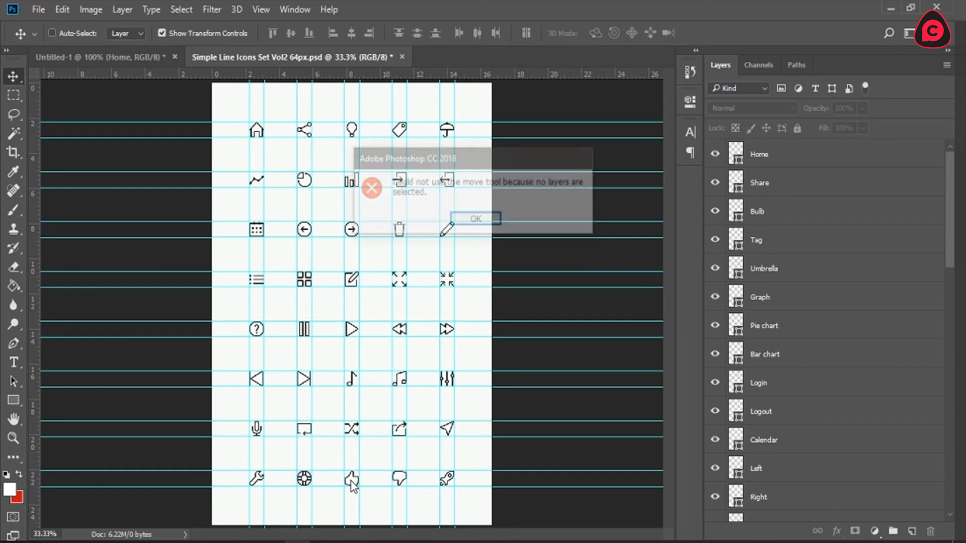
{"action": "left_click", "coordinate": [491, 221]}
{"action": "scroll", "coordinate": [820, 338], "scroll_direction": "down", "scroll_amount": 10}
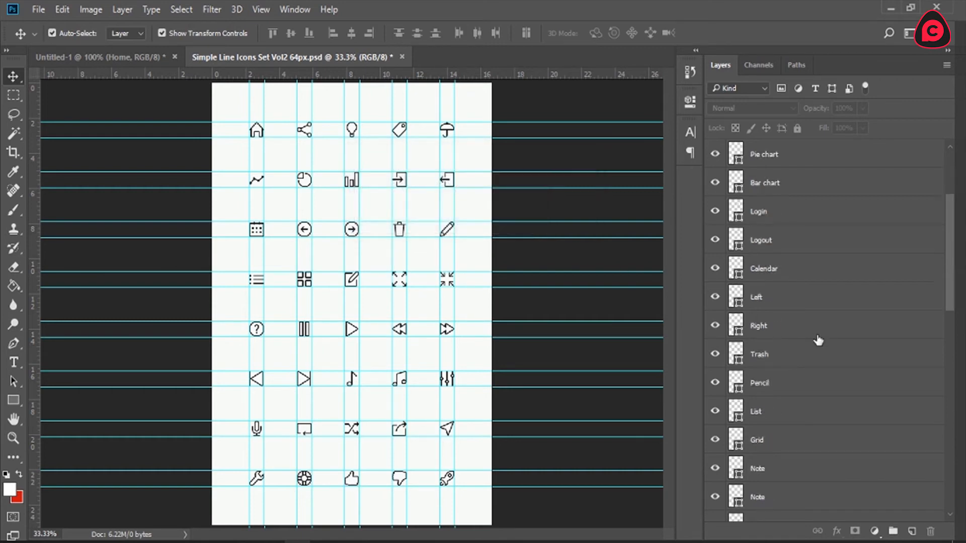
{"action": "scroll", "coordinate": [819, 341], "scroll_direction": "down", "scroll_amount": 5}
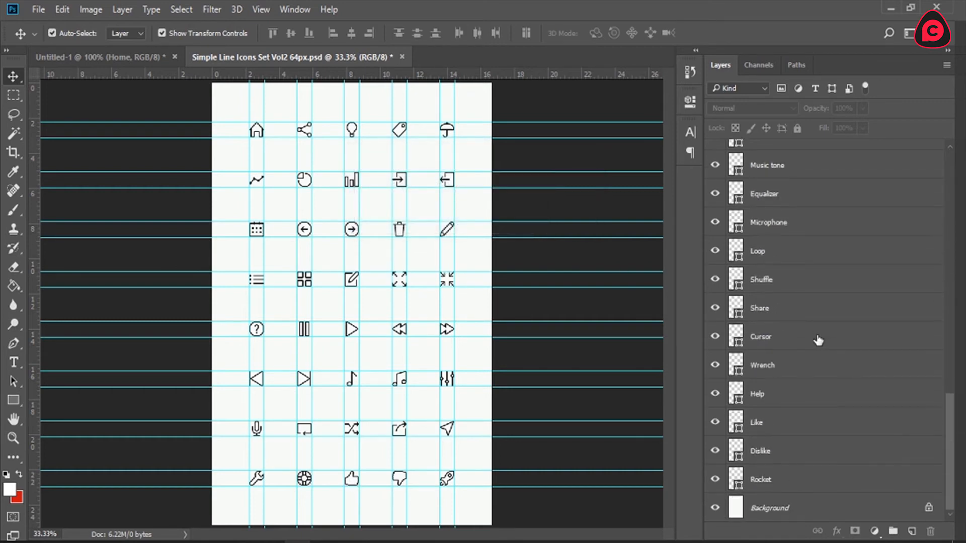
{"action": "left_click", "coordinate": [757, 423]}
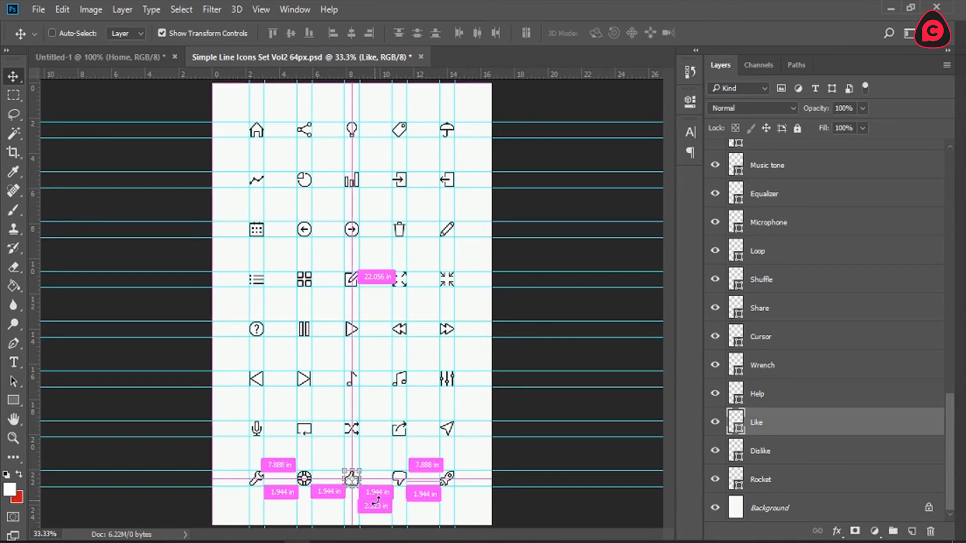
{"action": "left_click_drag", "start_coordinate": [394, 507], "coordinate": [541, 379]}
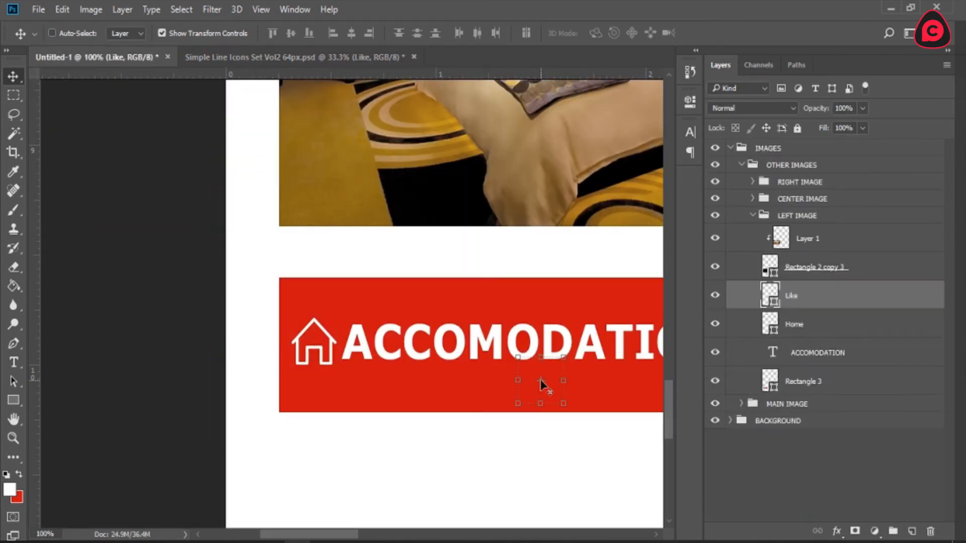
Step: Copy the Rocket shape layer from Simple Line Icons Set Vol2 64px.psd into the hotel layout beside the Like icon
{"action": "left_click", "coordinate": [280, 57]}
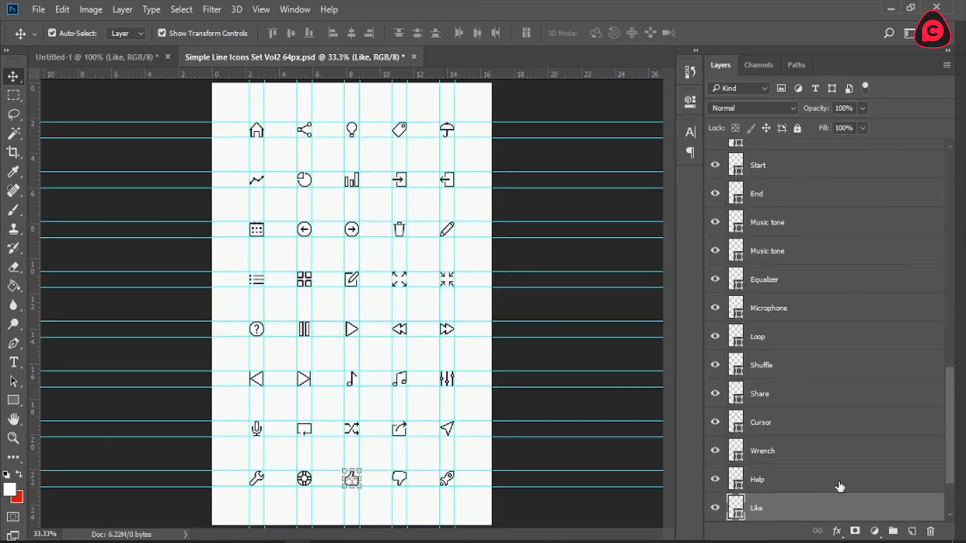
{"action": "scroll", "coordinate": [841, 487], "scroll_direction": "down", "scroll_amount": 3}
{"action": "left_click", "coordinate": [768, 480]}
{"action": "left_click_drag", "start_coordinate": [494, 511], "coordinate": [441, 366]}
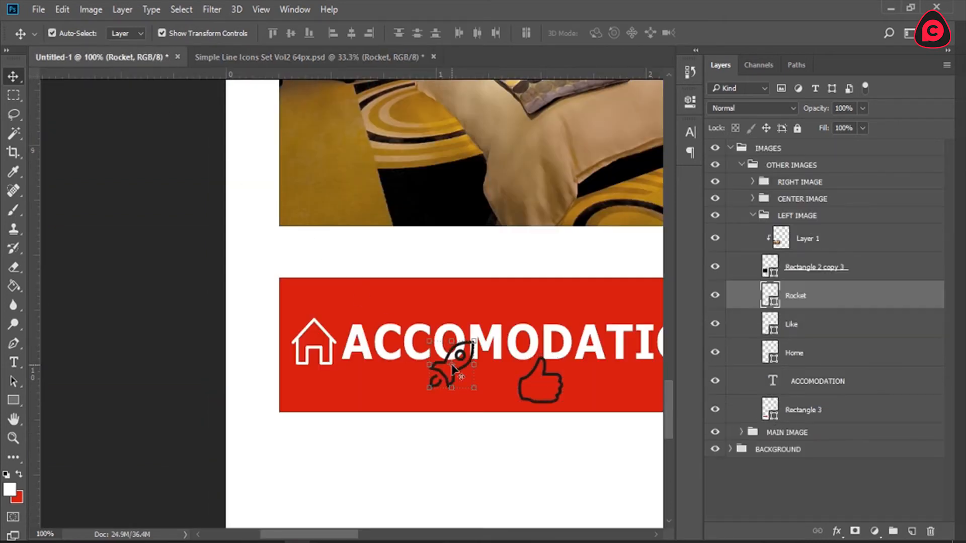
Step: Move the Rocket and Like layers out of LEFT IMAGE to the top of the OTHER IMAGES group and hide both
{"action": "left_click", "coordinate": [820, 326], "text": "shift"}
{"action": "left_click_drag", "start_coordinate": [826, 302], "coordinate": [742, 179]}
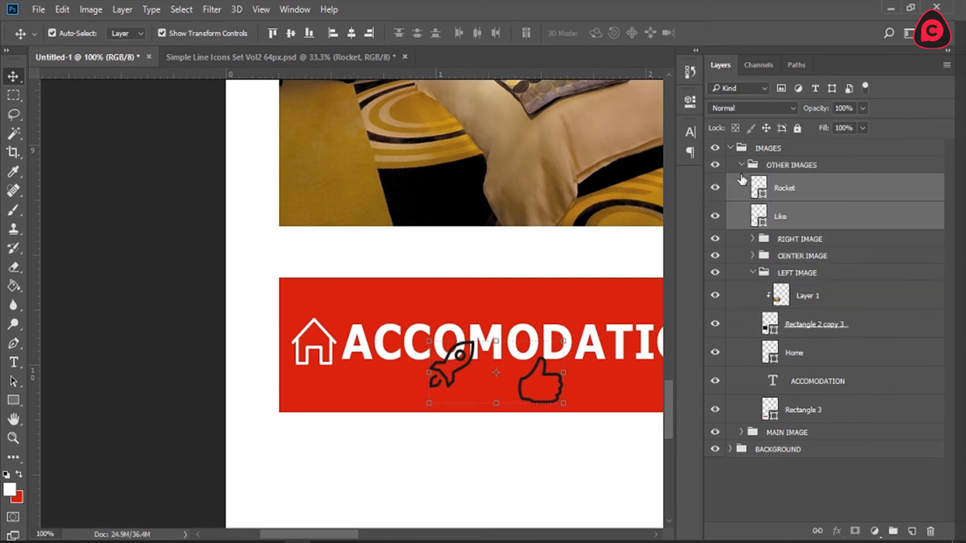
{"action": "left_click", "coordinate": [715, 218]}
Step: Select the ACCOMODATION layer and, with the Type tool active, set the foreground color to 000000
{"action": "key", "text": "z"}
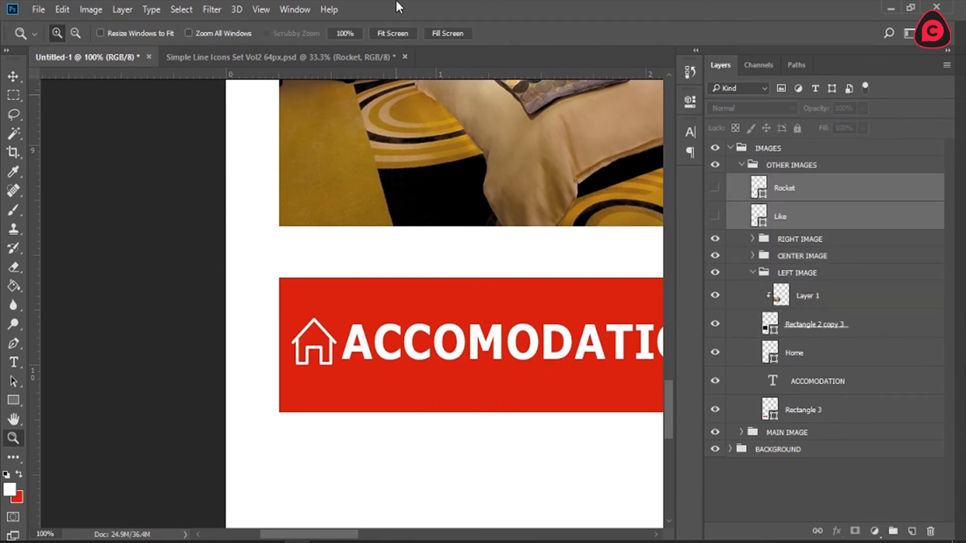
{"action": "left_click", "coordinate": [393, 33]}
{"action": "left_click", "coordinate": [243, 460]}
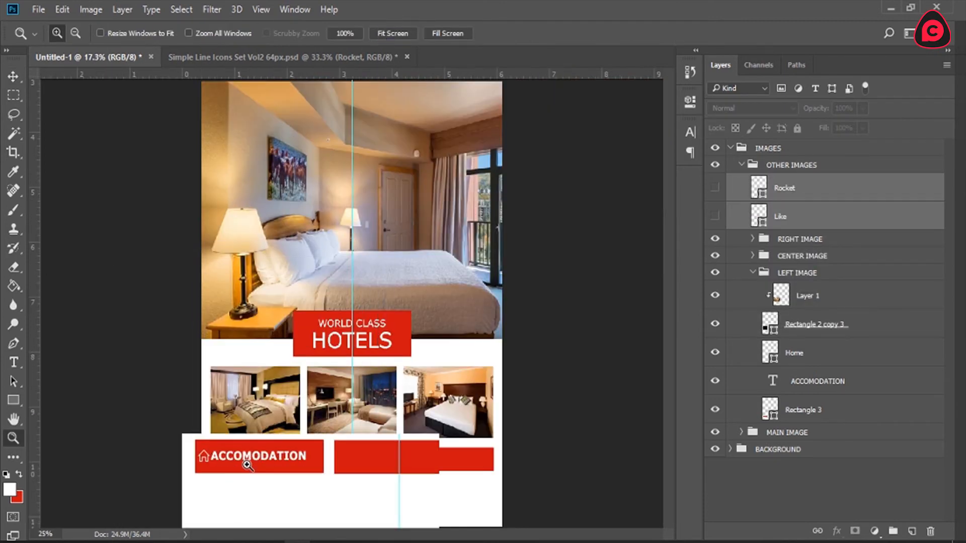
{"action": "left_click", "coordinate": [243, 461]}
{"action": "left_click", "coordinate": [201, 406]}
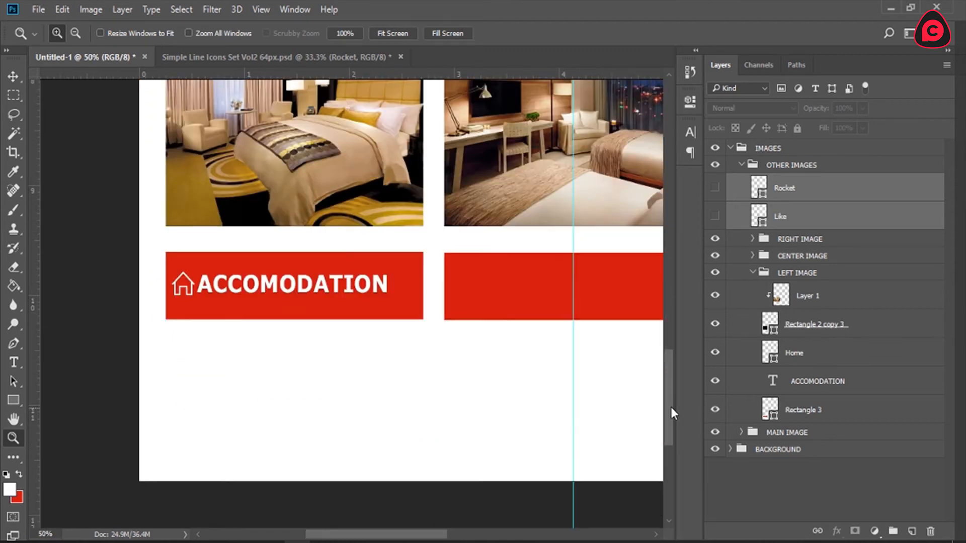
{"action": "left_click", "coordinate": [819, 384]}
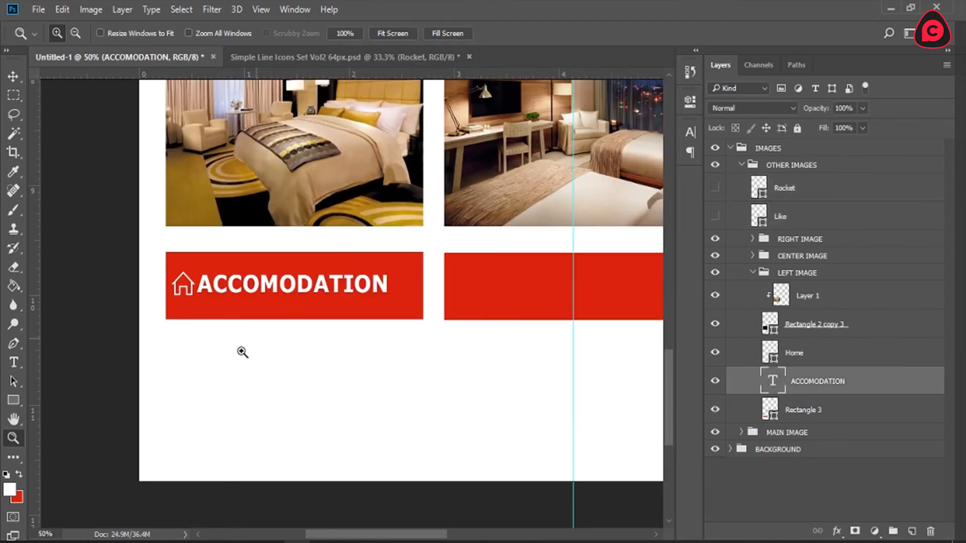
{"action": "left_click", "coordinate": [14, 363]}
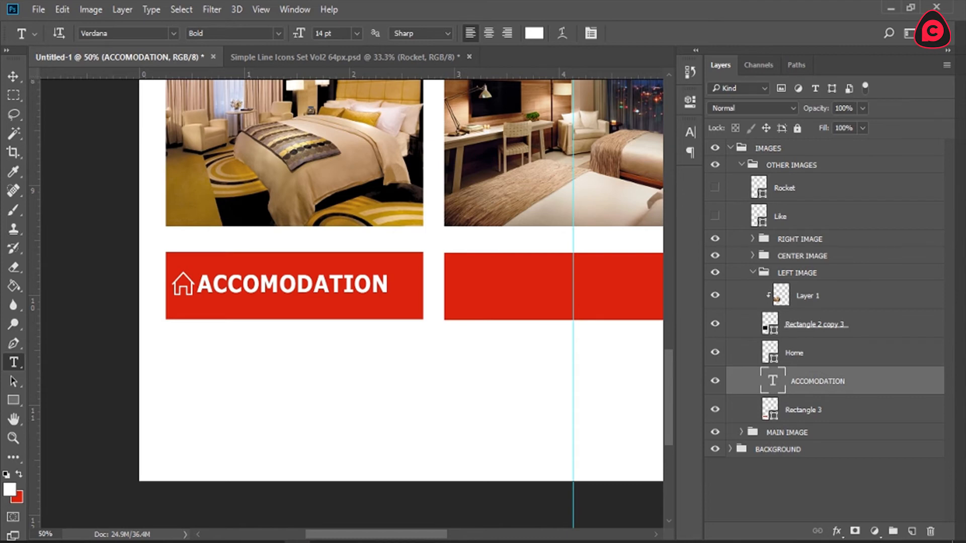
{"action": "left_click", "coordinate": [10, 494]}
{"action": "type", "text": "000000"}
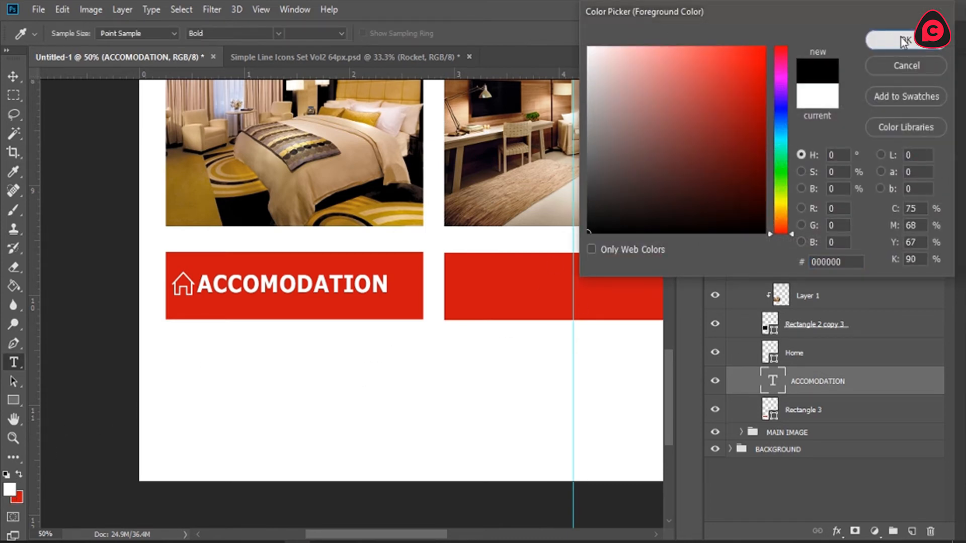
{"action": "left_click", "coordinate": [906, 40]}
Step: Add three lines of text below the ACCOMODATION bar: "Lorem ipsum dolor sit amet, tetur dipscing elit. Sed ut pputur eget nunc ed yut purus eg."
{"action": "left_click", "coordinate": [223, 387]}
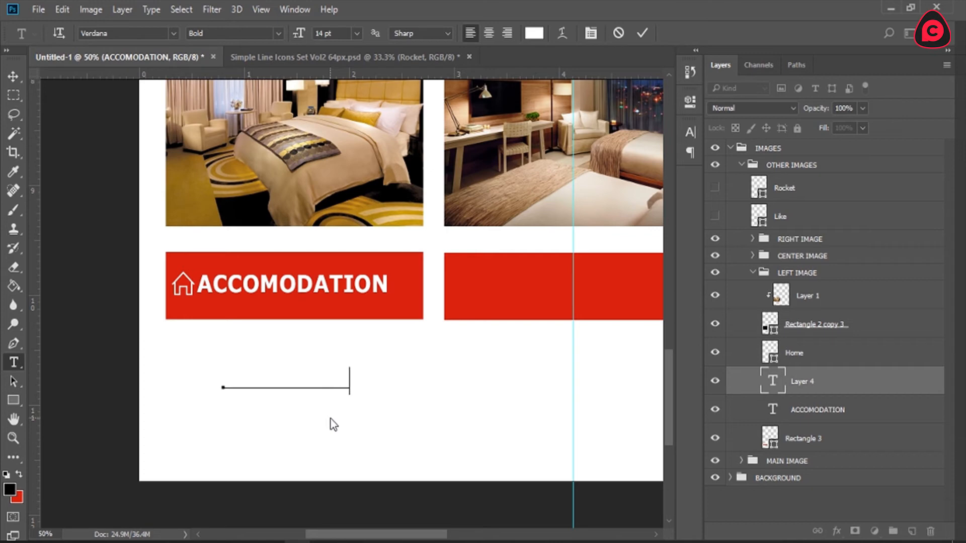
{"action": "type", "text": "um dolor sit am"}
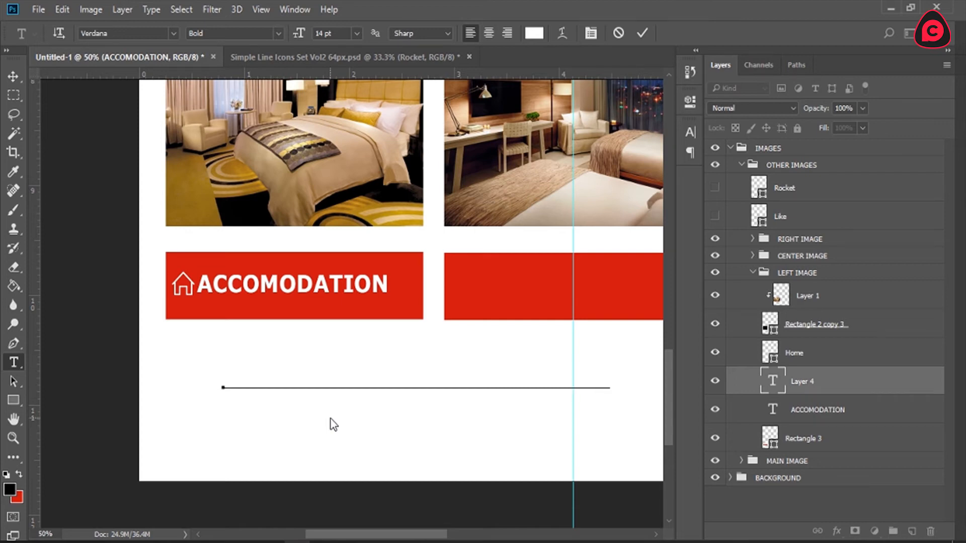
{"action": "type", "text": "eiuscing elit"}
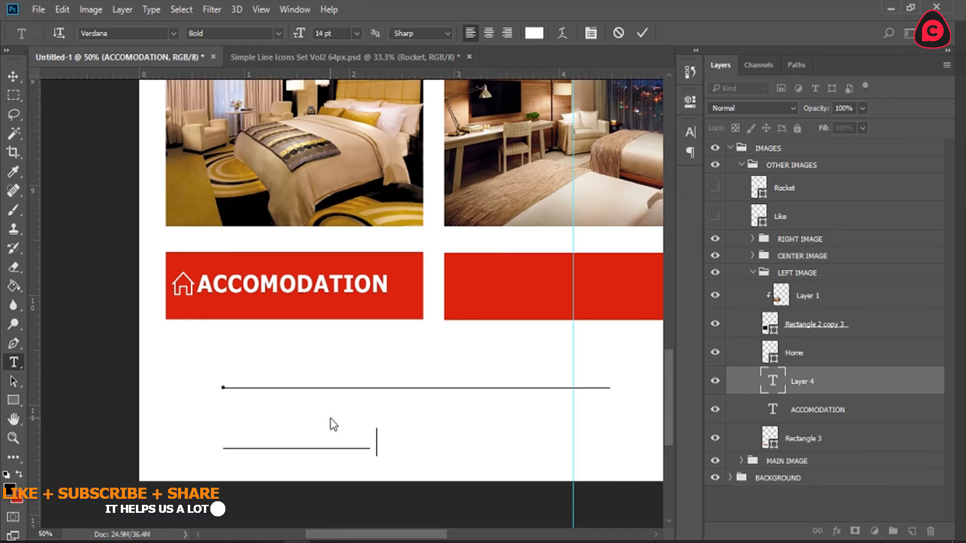
{"action": "type", "text": " and "}
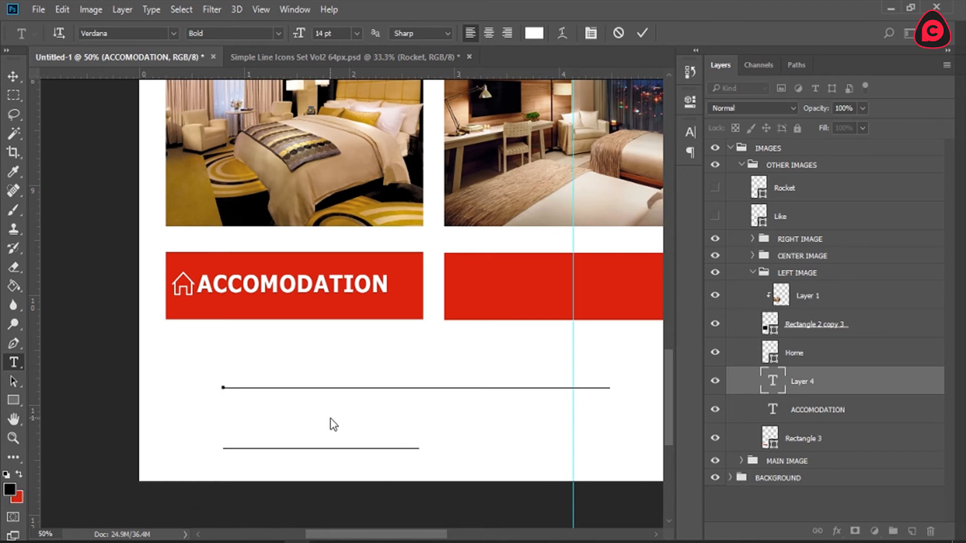
{"action": "type", "text": "ho"}
{"action": "key", "text": "BackSpace"}
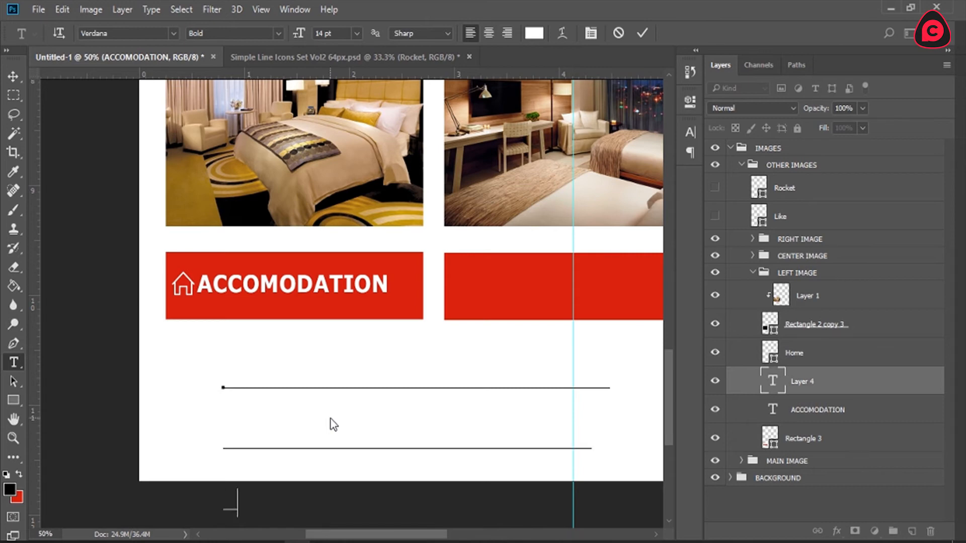
{"action": "type", "text": "an are guar"}
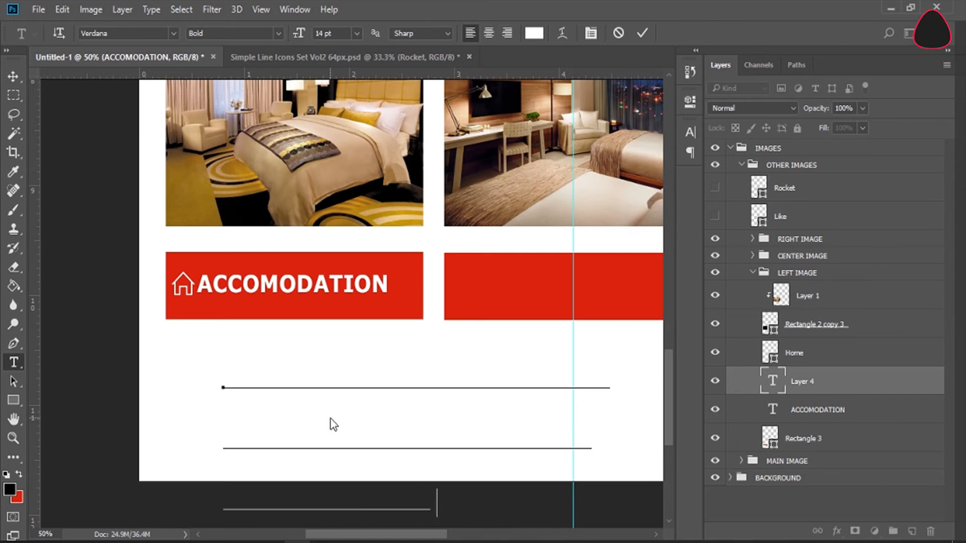
{"action": "type", "text": "on."}
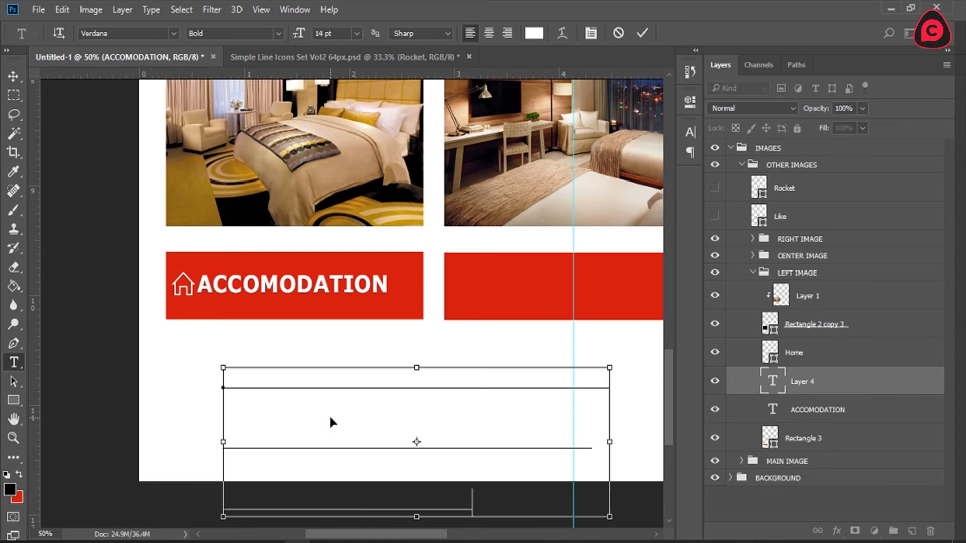
Step: Set the whole placeholder paragraph to 10 pt with Auto leading
{"action": "key", "text": "ctrl+a"}
{"action": "left_click", "coordinate": [356, 34]}
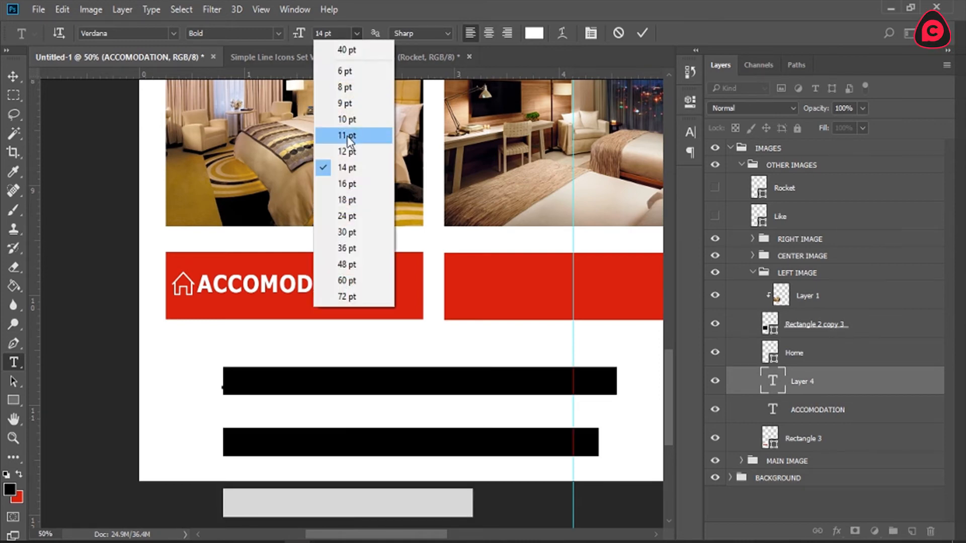
{"action": "left_click", "coordinate": [350, 120]}
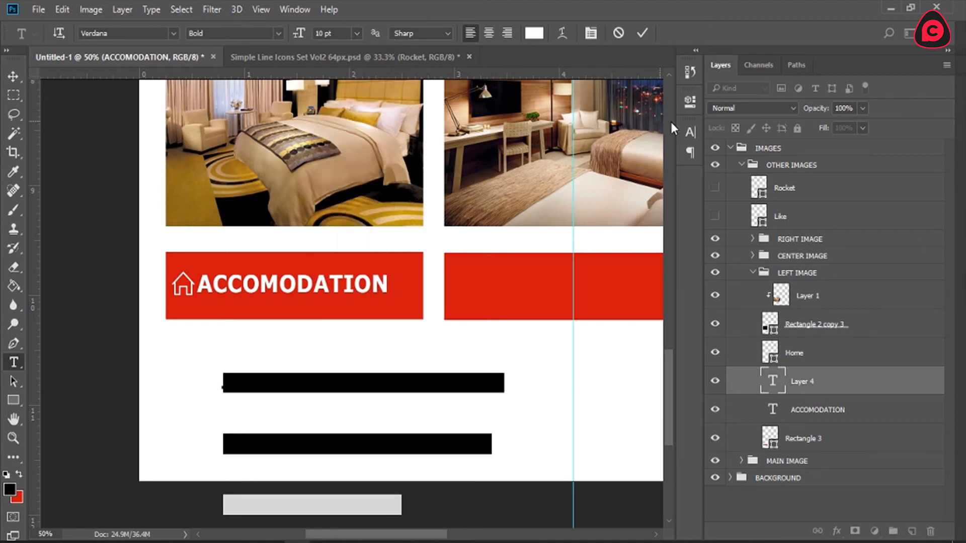
{"action": "left_click", "coordinate": [690, 132]}
{"action": "left_click", "coordinate": [662, 170]}
{"action": "left_click", "coordinate": [661, 185]}
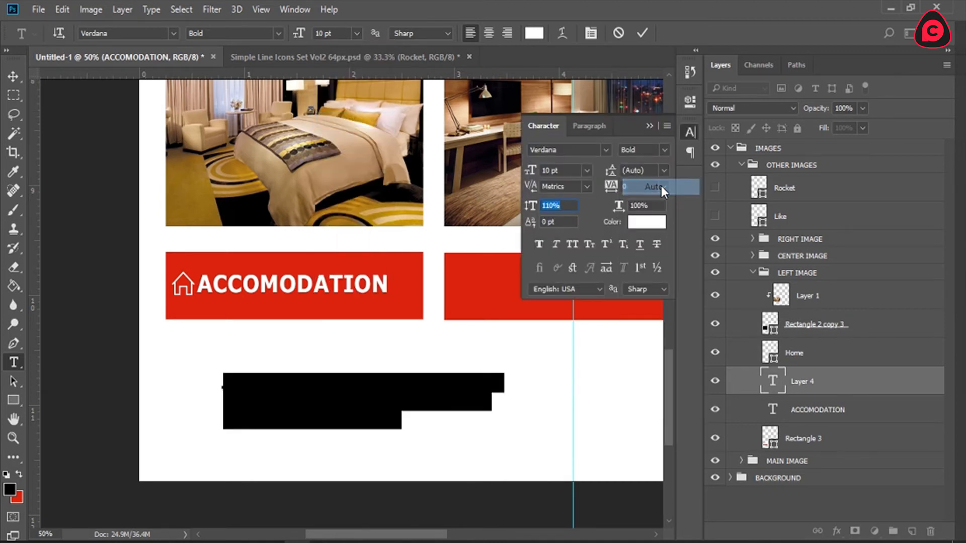
{"action": "left_click", "coordinate": [691, 132]}
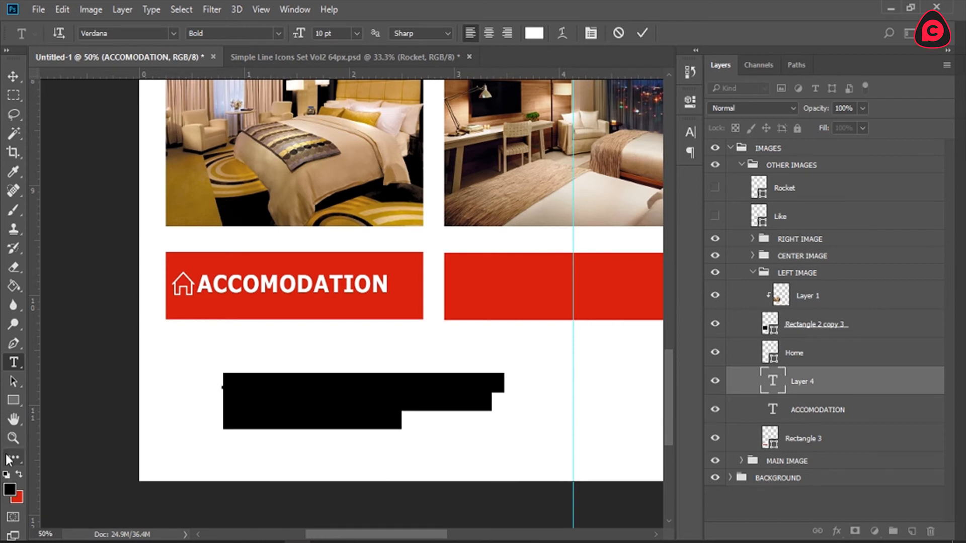
Step: Color the placeholder paragraph black and move it up to just beneath the ACCOMODATION bar
{"action": "left_click", "coordinate": [6, 475]}
{"action": "left_click", "coordinate": [279, 383]}
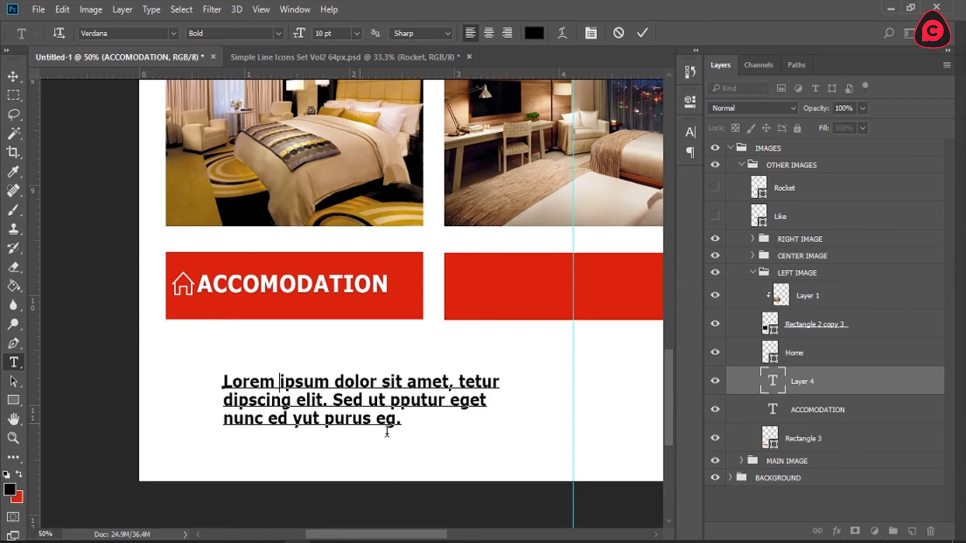
{"action": "left_click_drag", "start_coordinate": [425, 451], "coordinate": [369, 409]}
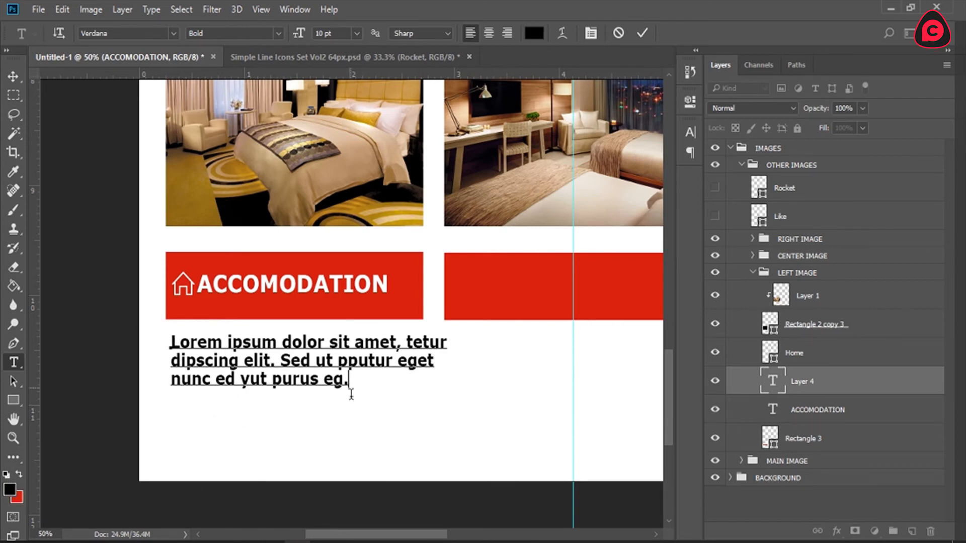
Step: Remove the last word "eg" so the paragraph ends with "purus." and change its font style to Regular
{"action": "key", "text": "BackSpace"}
{"action": "key", "text": "BackSpace"}
{"action": "key", "text": "Left"}
{"action": "type", "text": "."}
{"action": "key", "text": "ctrl+a"}
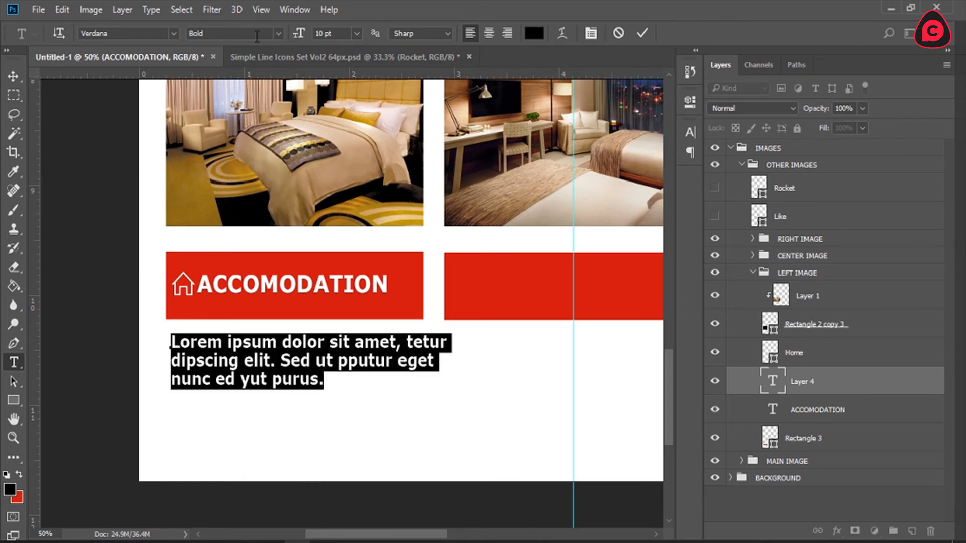
{"action": "left_click", "coordinate": [279, 34]}
{"action": "left_click", "coordinate": [256, 50]}
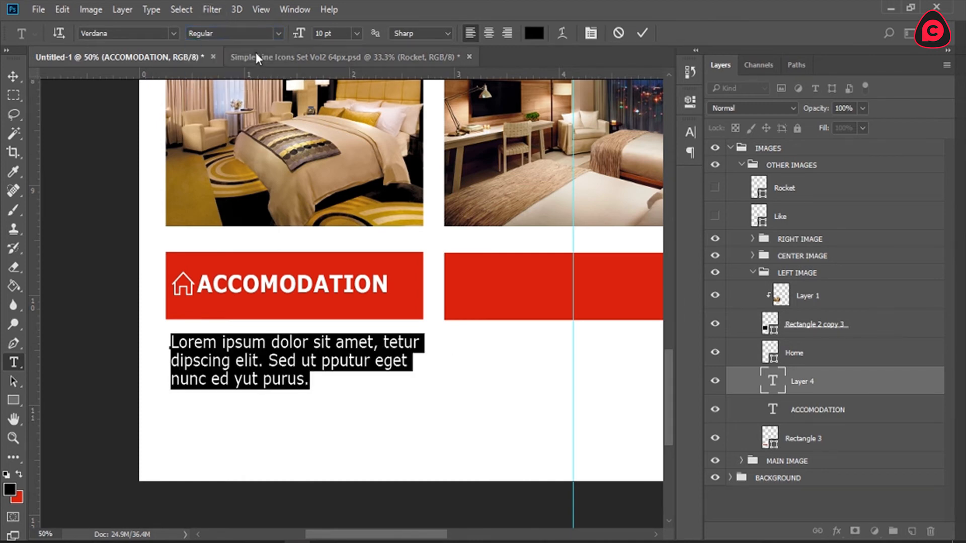
{"action": "left_click", "coordinate": [380, 344]}
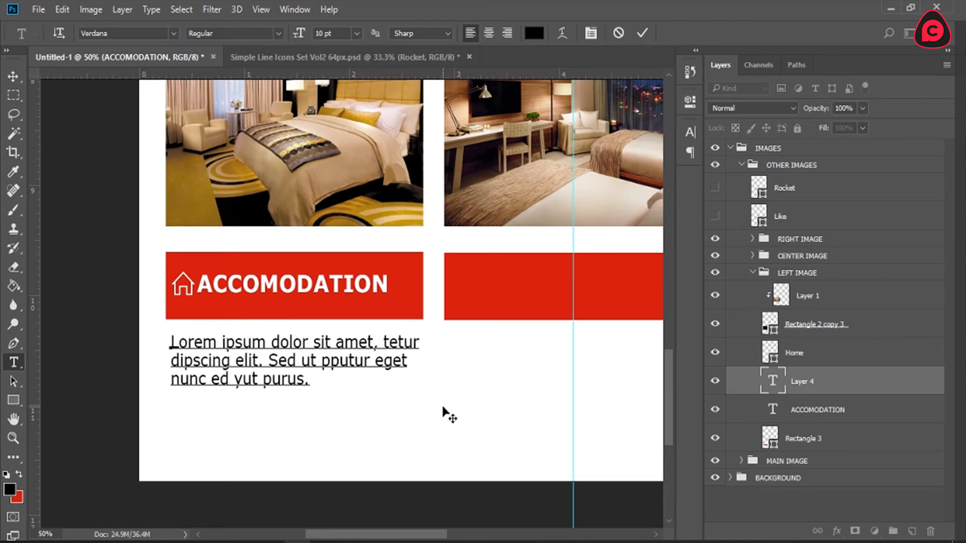
Step: Nudge the paragraph so it lines up with the starting edge of the ACCOMODATION bar and finish the text edit
{"action": "left_click_drag", "start_coordinate": [440, 408], "coordinate": [440, 404]}
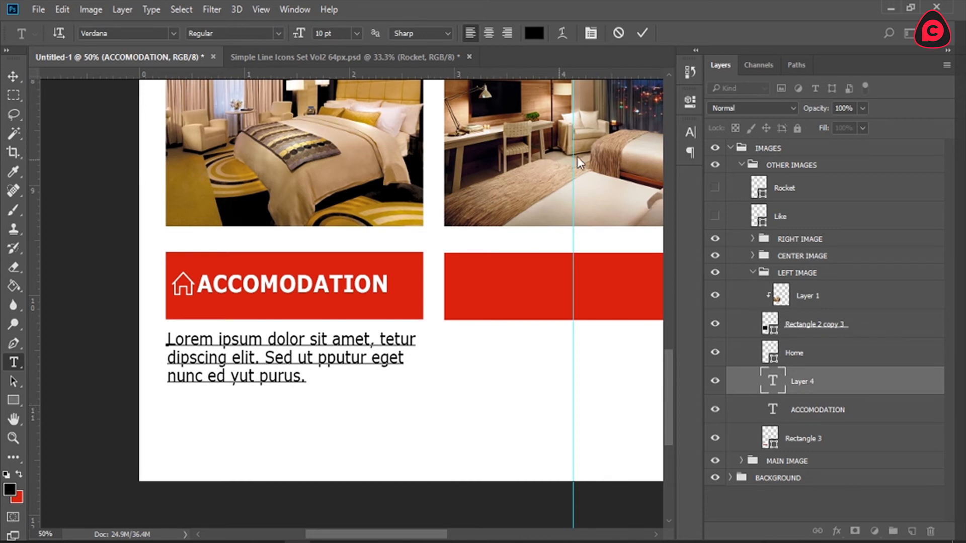
{"action": "left_click", "coordinate": [642, 33]}
{"action": "key", "text": "z"}
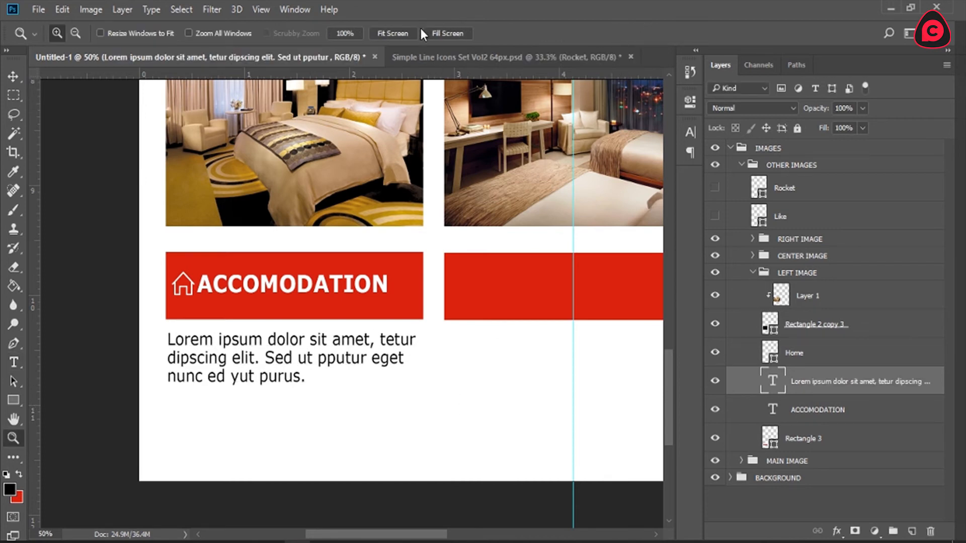
{"action": "left_click", "coordinate": [383, 34]}
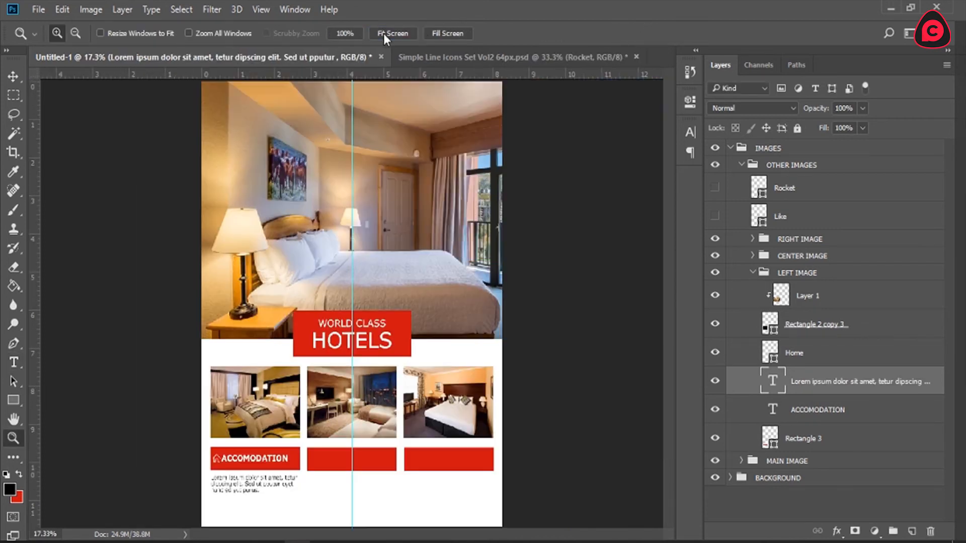
Step: Duplicate the placeholder paragraph twice, move both copies out of LEFT IMAGE to just above the RIGHT IMAGE group and hide them
{"action": "left_click", "coordinate": [326, 512]}
{"action": "left_click", "coordinate": [341, 422]}
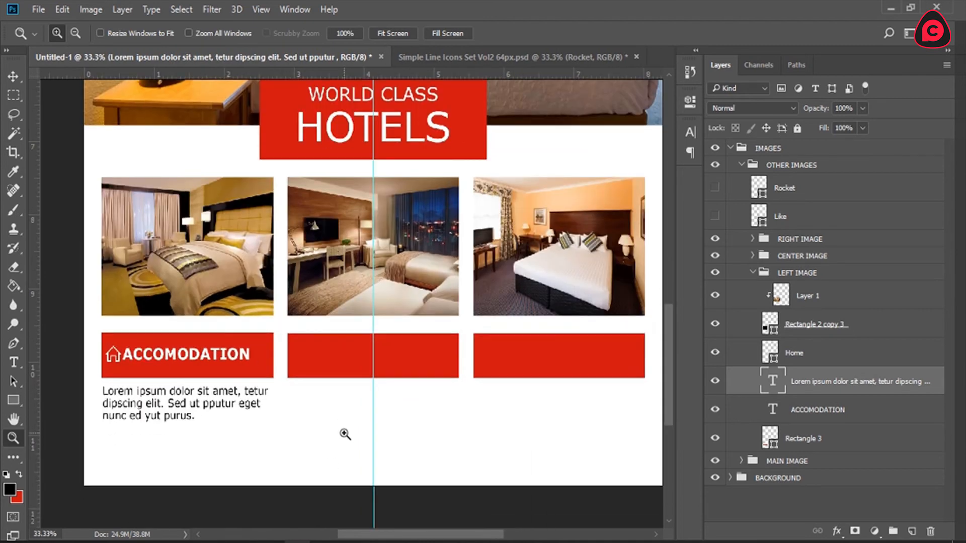
{"action": "scroll", "coordinate": [346, 435], "scroll_direction": "down", "scroll_amount": 2}
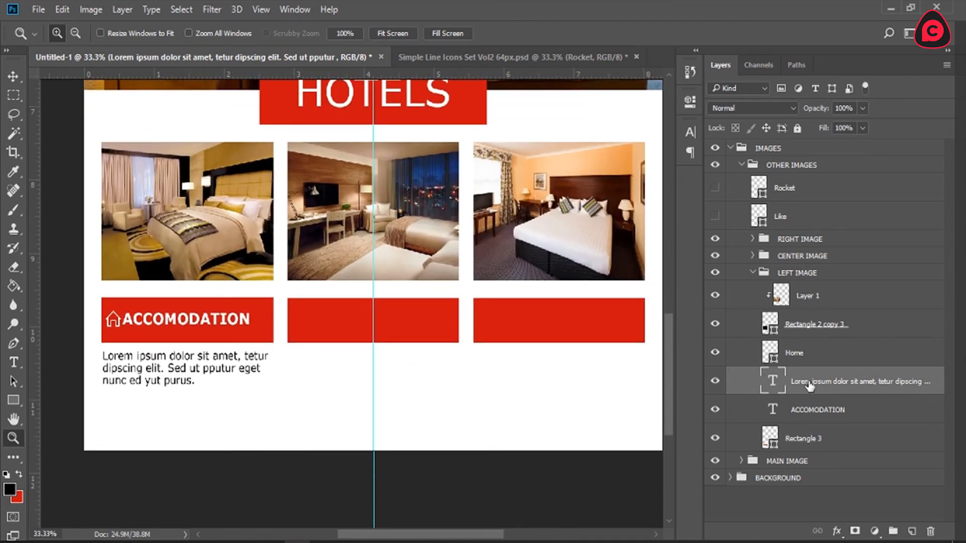
{"action": "key", "text": "ctrl+j"}
{"action": "key", "text": "ctrl+j"}
{"action": "left_click", "coordinate": [826, 415], "text": "shift"}
{"action": "left_click_drag", "start_coordinate": [828, 395], "coordinate": [807, 232]}
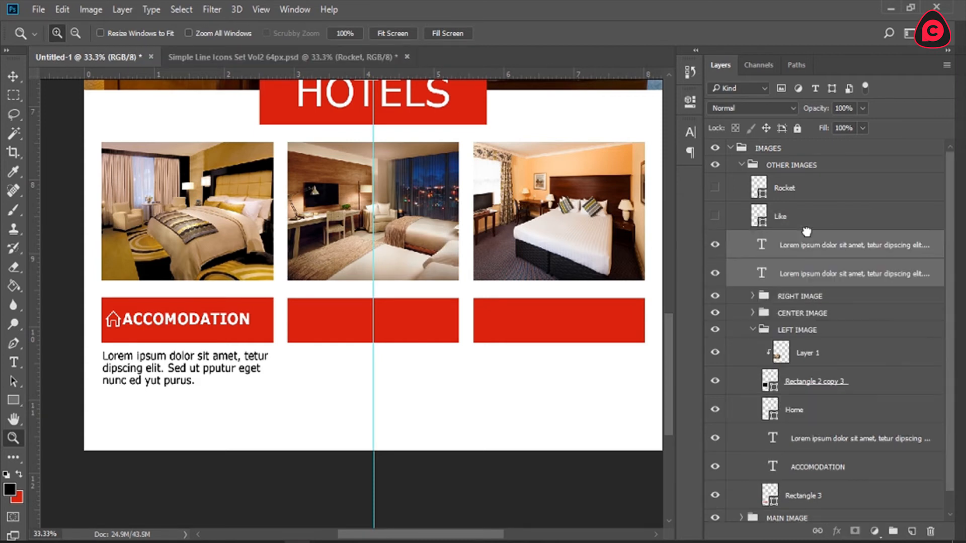
{"action": "left_click", "coordinate": [715, 272]}
{"action": "scroll", "coordinate": [782, 332], "scroll_direction": "down", "scroll_amount": 1}
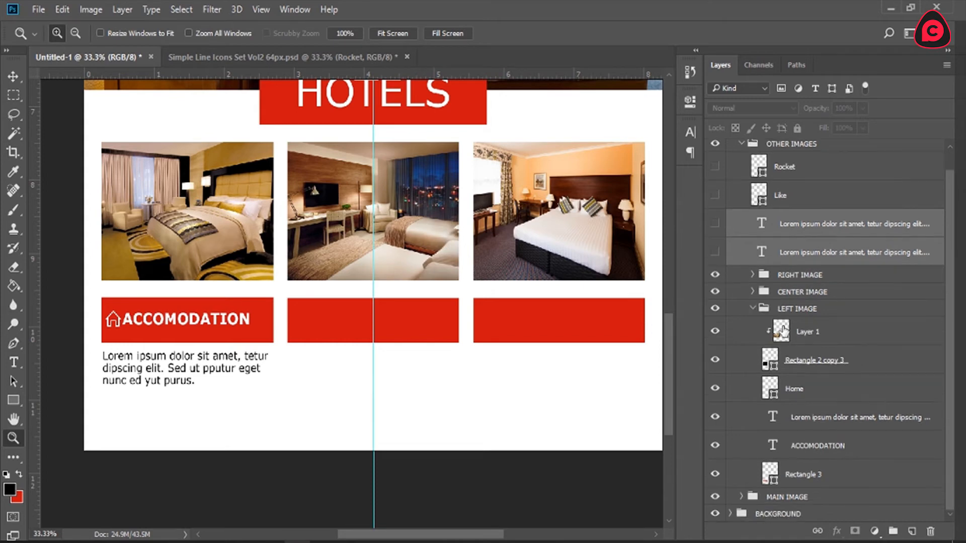
Step: Swap the misfiled bars: put Rectangle 3 copy 2 into the RIGHT IMAGE group and Rectangle 3 copy just beneath CENTER IMAGE's Rectangle 2
{"action": "left_click", "coordinate": [754, 309]}
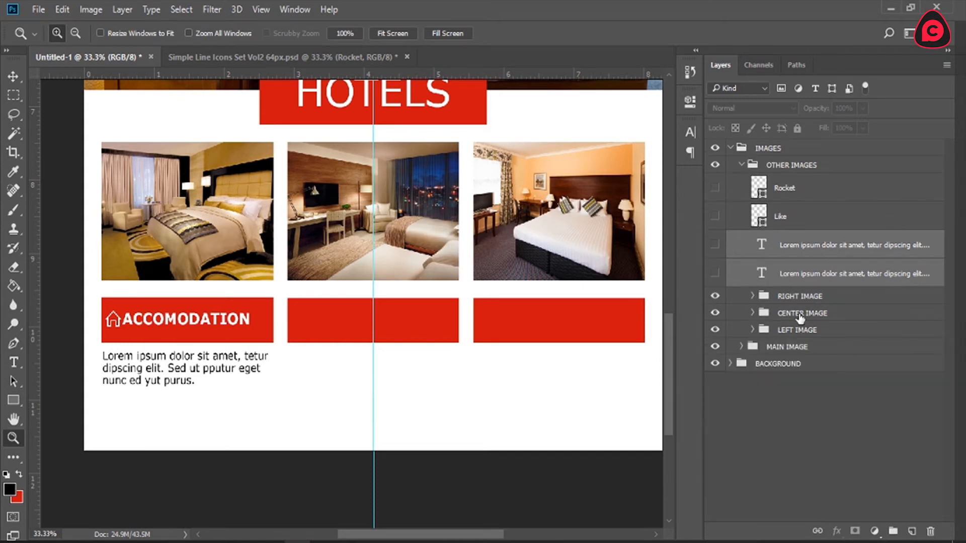
{"action": "left_click", "coordinate": [800, 315]}
{"action": "left_click", "coordinate": [752, 313]}
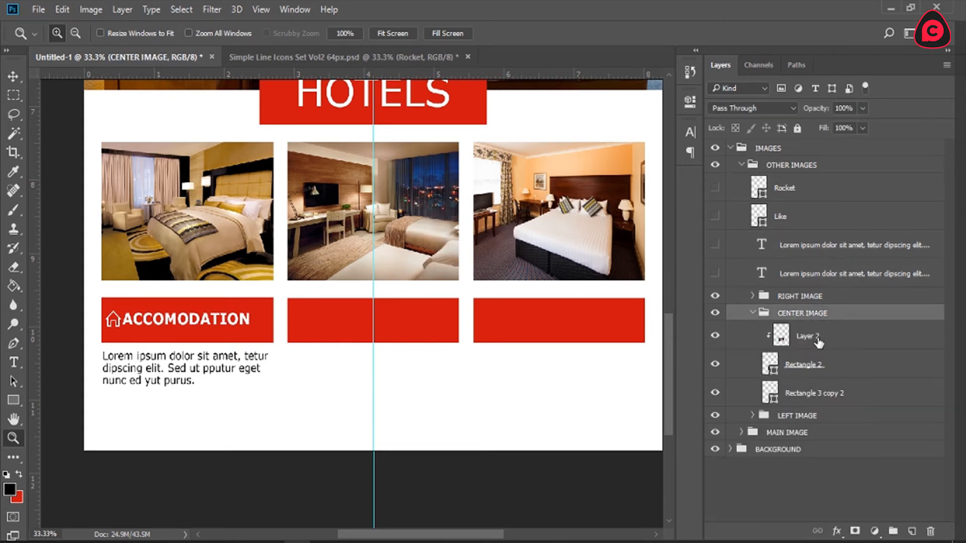
{"action": "left_click", "coordinate": [826, 393]}
{"action": "left_click", "coordinate": [714, 394]}
{"action": "left_click", "coordinate": [714, 394]}
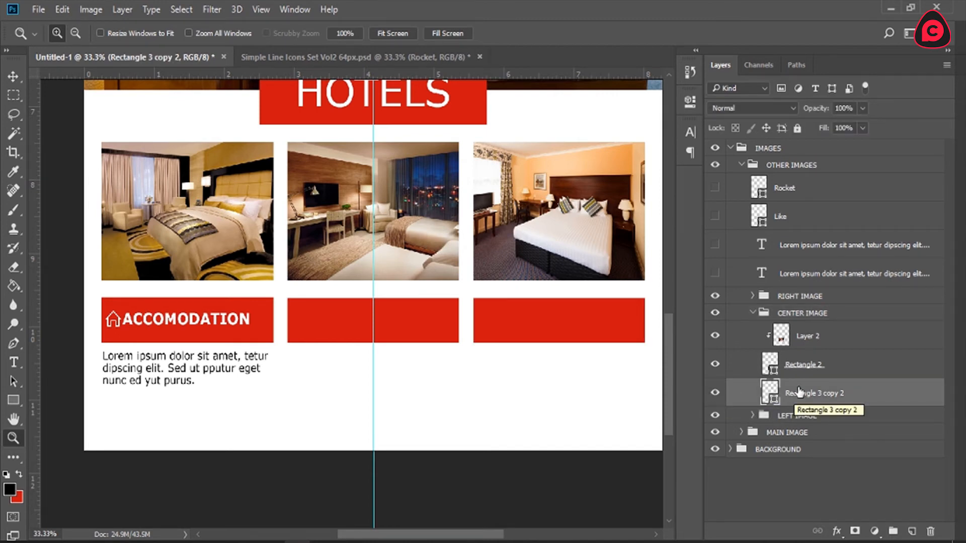
{"action": "left_click", "coordinate": [753, 296]}
{"action": "left_click_drag", "start_coordinate": [811, 479], "coordinate": [814, 398]}
{"action": "left_click_drag", "start_coordinate": [813, 320], "coordinate": [841, 481]}
{"action": "left_click", "coordinate": [716, 480]}
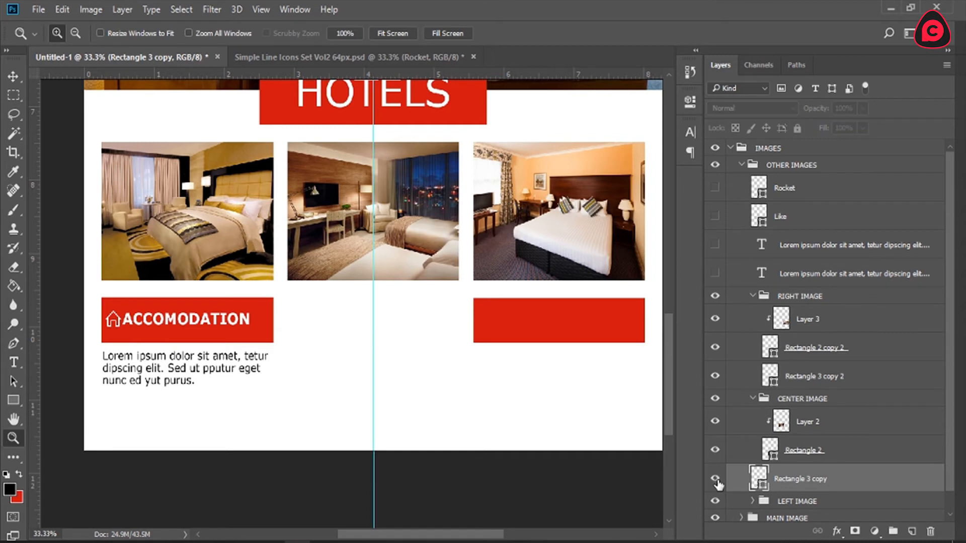
Step: Collapse and hide the RIGHT IMAGE group, keeping the center bar Rectangle 3 copy visible
{"action": "left_click", "coordinate": [753, 296]}
{"action": "left_click", "coordinate": [715, 296]}
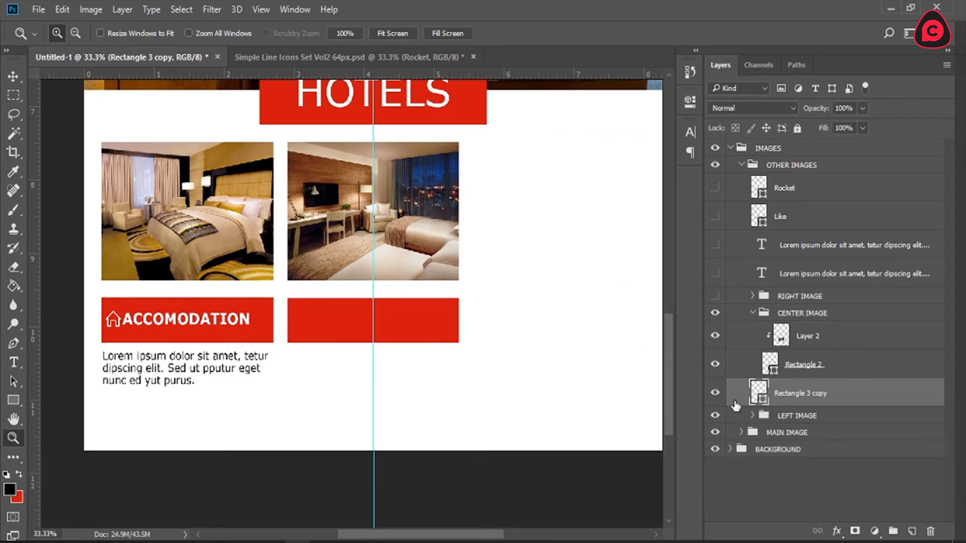
{"action": "left_click", "coordinate": [716, 393]}
Step: Show the Like icon, stack it directly above Rectangle 3 copy and place it at the start of the center bar
{"action": "left_click_drag", "start_coordinate": [807, 218], "coordinate": [811, 382]}
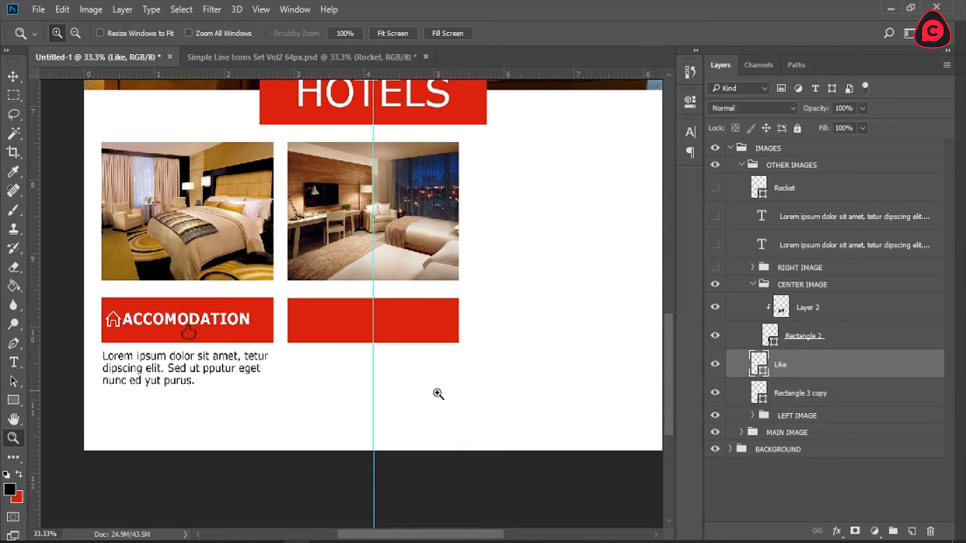
{"action": "key", "text": "v"}
{"action": "left_click_drag", "start_coordinate": [351, 381], "coordinate": [459, 373]}
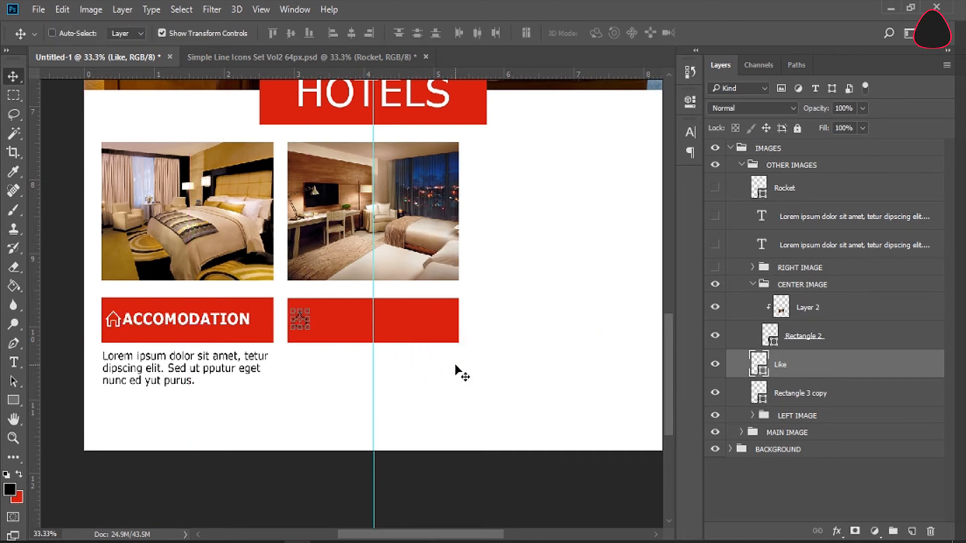
Step: Color the Like icon white (ffffff)
{"action": "double_click", "coordinate": [760, 365]}
{"action": "type", "text": "ffffff"}
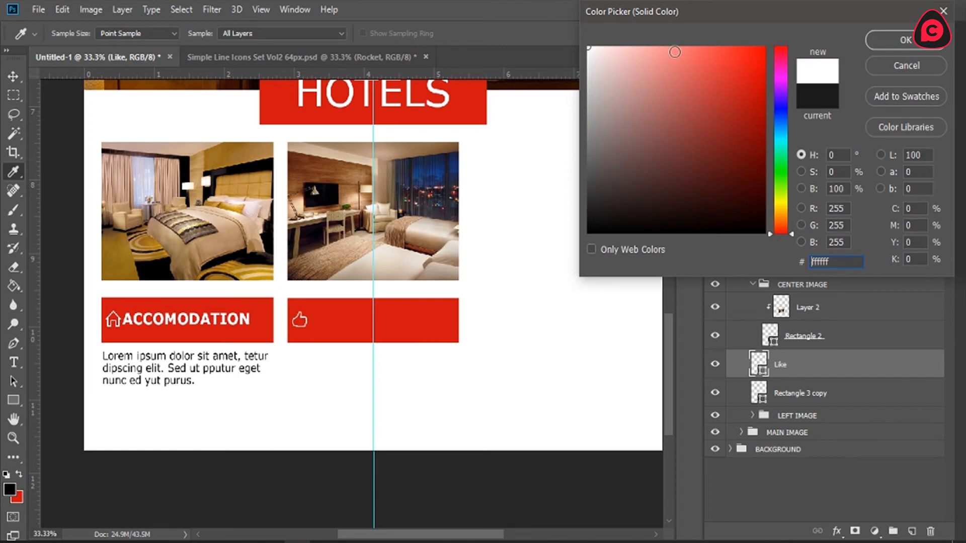
{"action": "left_click", "coordinate": [903, 40]}
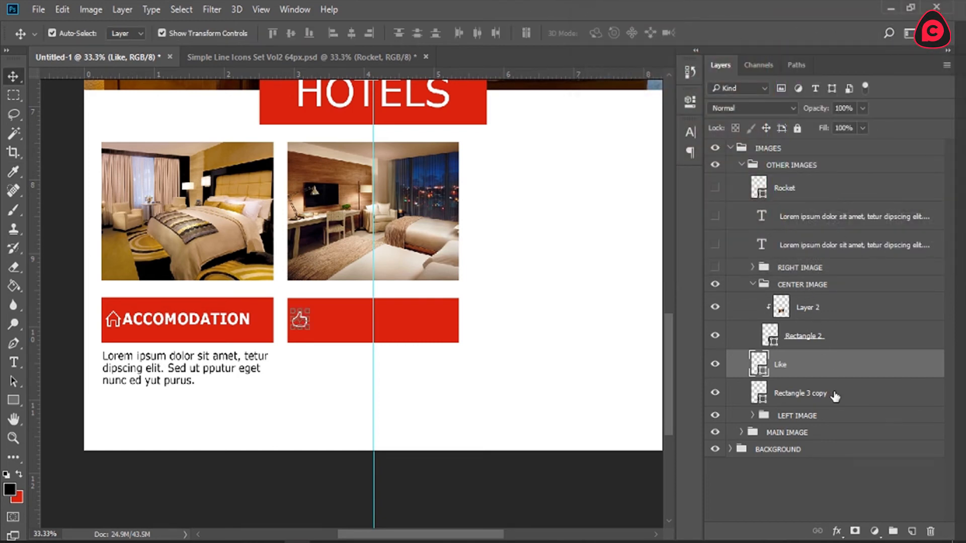
Step: Add a layer above Rectangle 3 copy and enter the text "LIKE OUR HOTEL?" on it just beneath the center bar
{"action": "left_click", "coordinate": [836, 397]}
{"action": "left_click", "coordinate": [911, 531]}
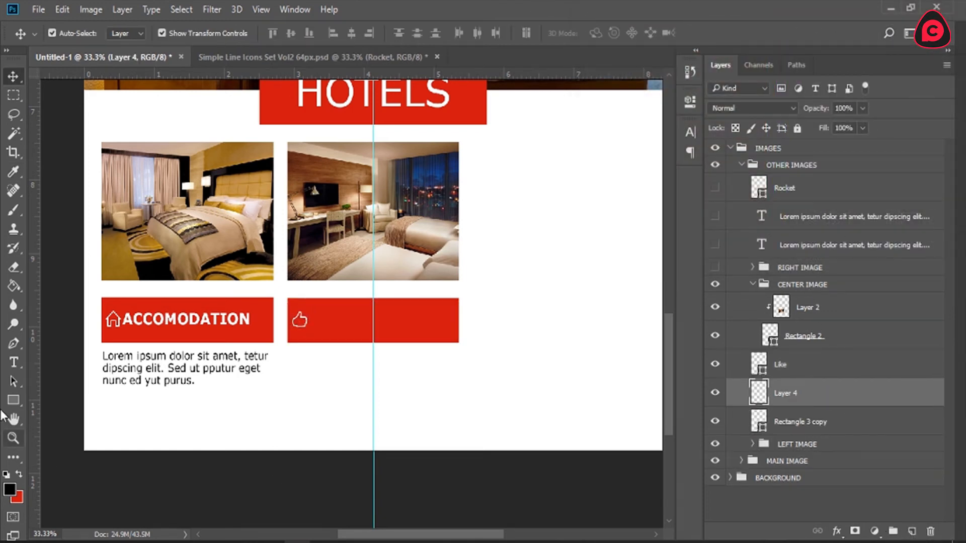
{"action": "left_click", "coordinate": [13, 362]}
{"action": "key", "text": "x"}
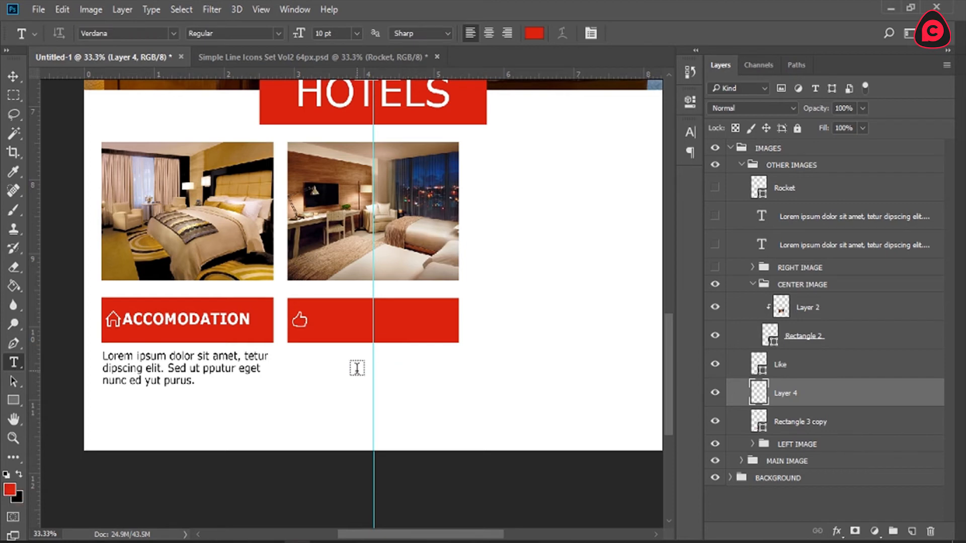
{"action": "left_click", "coordinate": [327, 360]}
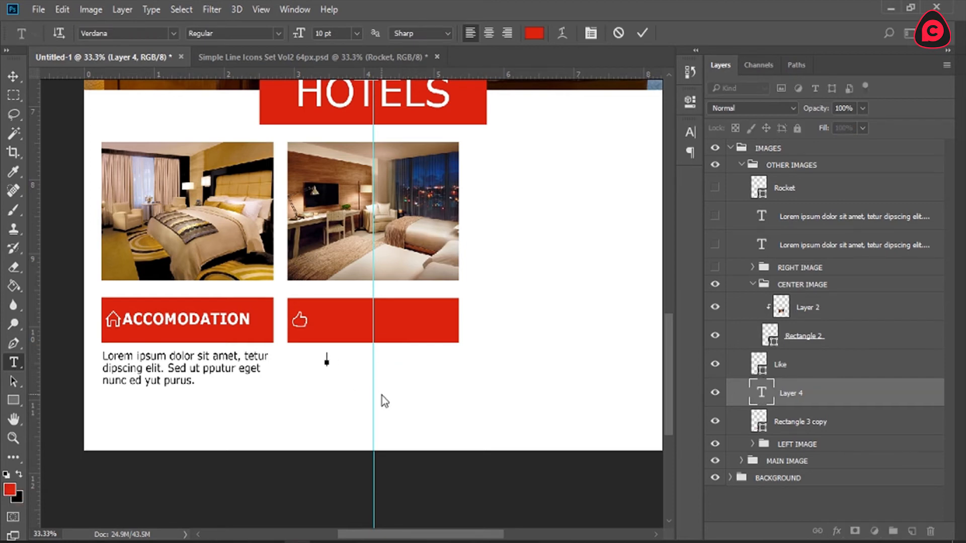
{"action": "type", "text": "LIKE OUR HOTEL"}
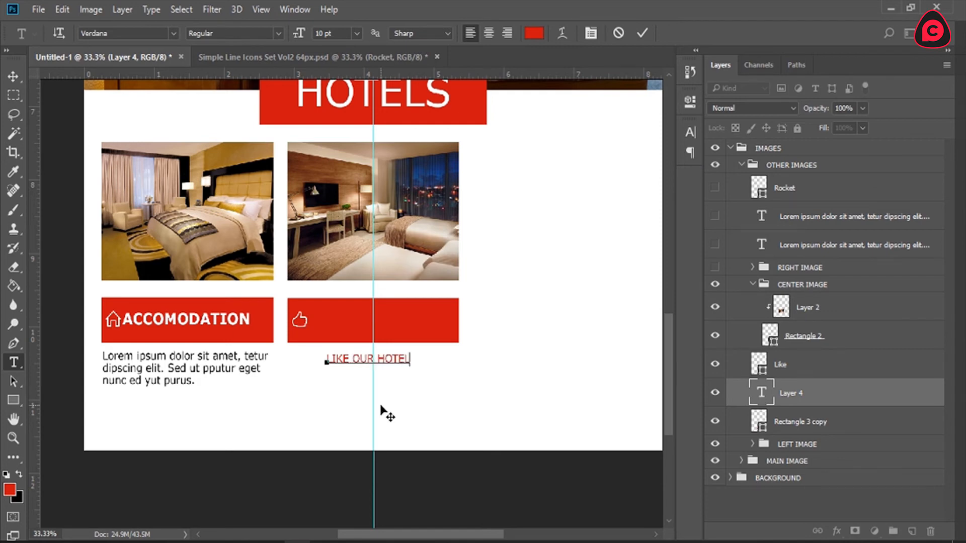
{"action": "type", "text": "?"}
Step: Color the whole LIKE OUR HOTEL? text white (ffffff) and finish the text edit
{"action": "key", "text": "ctrl+a"}
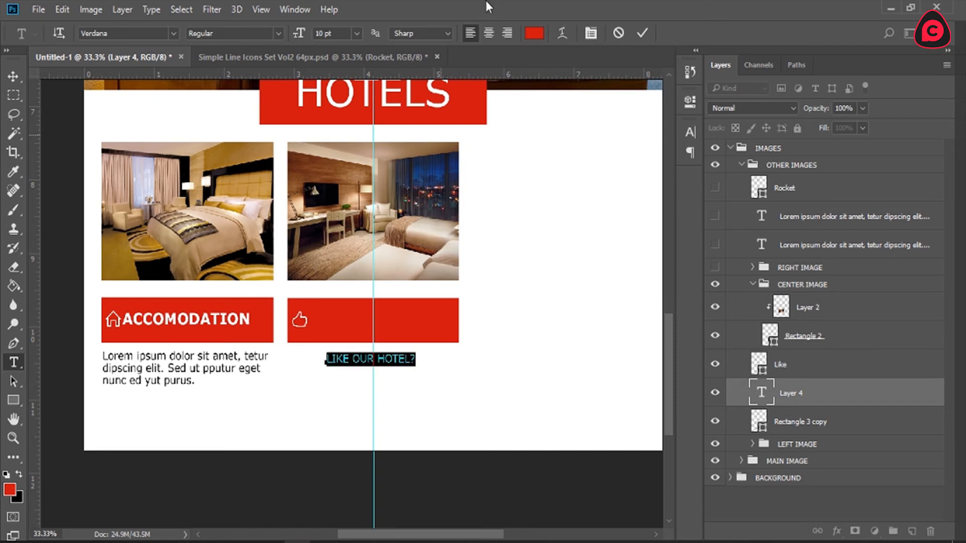
{"action": "left_click", "coordinate": [535, 34]}
{"action": "type", "text": "ffffff"}
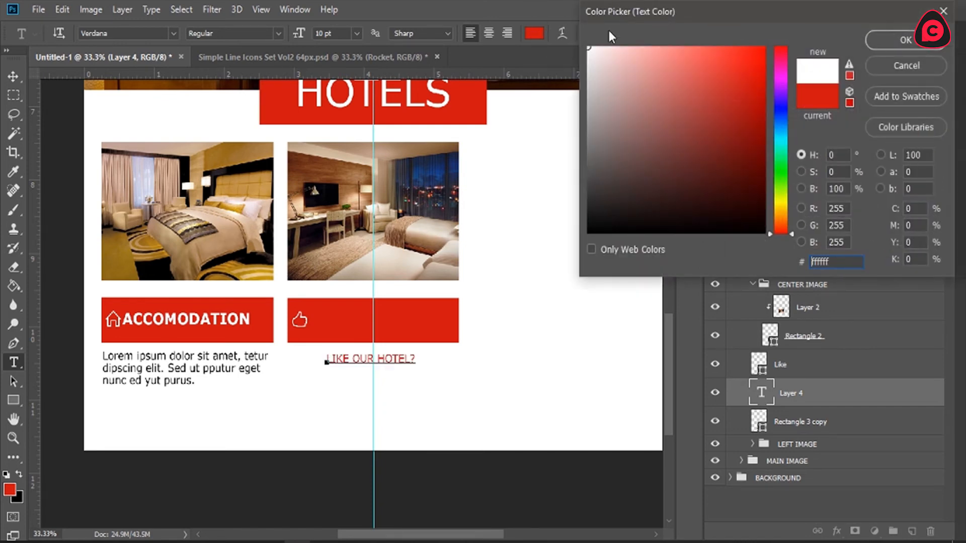
{"action": "left_click", "coordinate": [893, 37]}
{"action": "left_click", "coordinate": [642, 33]}
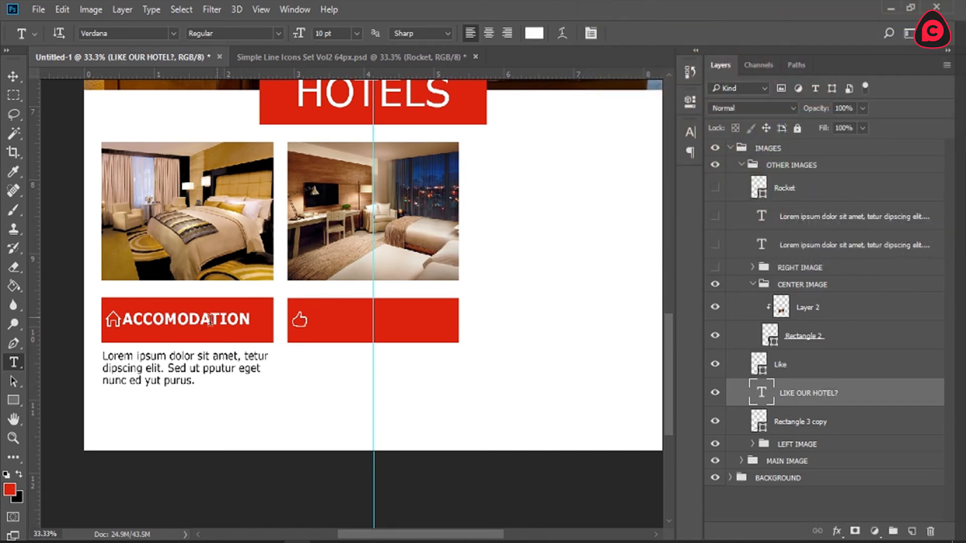
Step: Check the font style and size of the ACCOMODATION label, then collapse the LEFT IMAGE group
{"action": "left_click", "coordinate": [192, 325]}
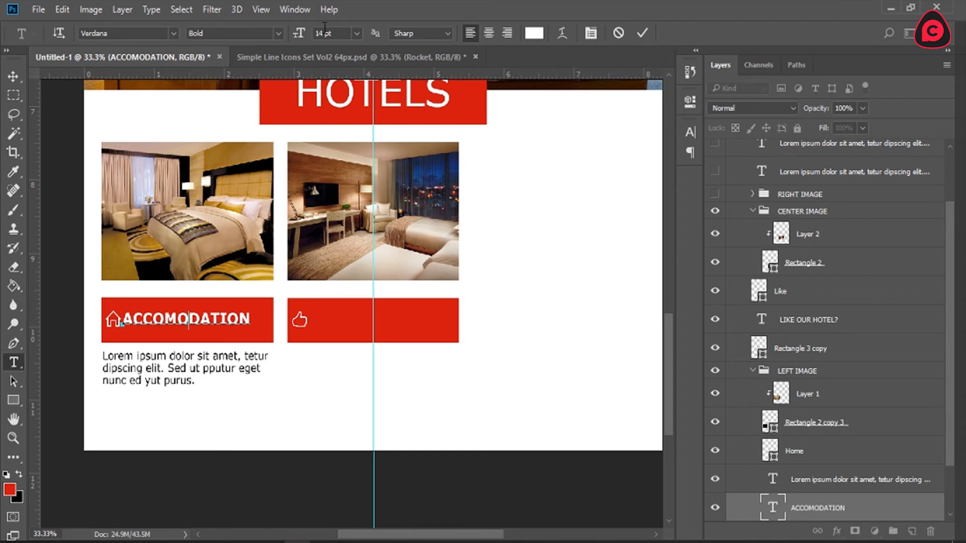
{"action": "left_click", "coordinate": [642, 33]}
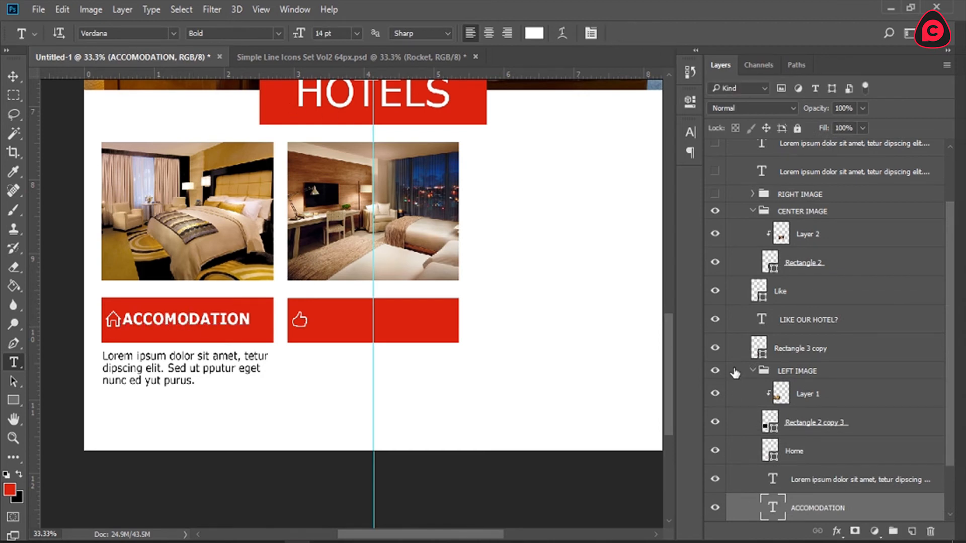
{"action": "left_click", "coordinate": [754, 373]}
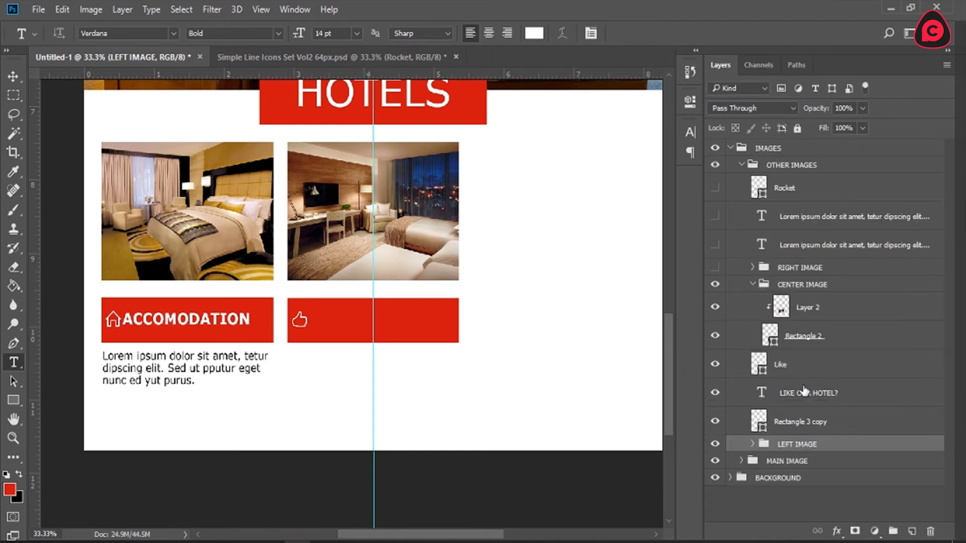
Step: Set the LIKE OUR HOTEL? text to 14 pt and move it up onto the center bar beside the Like icon
{"action": "left_click", "coordinate": [761, 395]}
{"action": "double_click", "coordinate": [762, 392]}
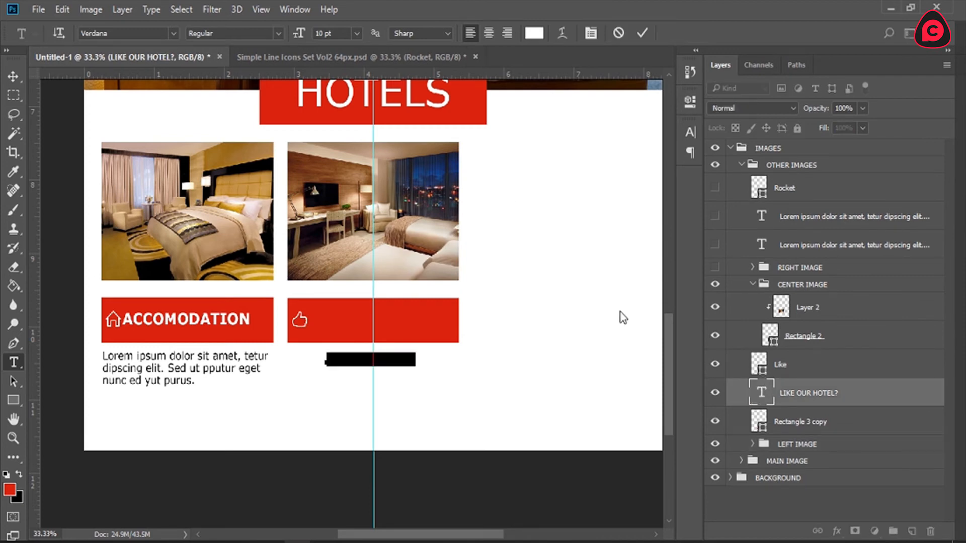
{"action": "left_click", "coordinate": [534, 34]}
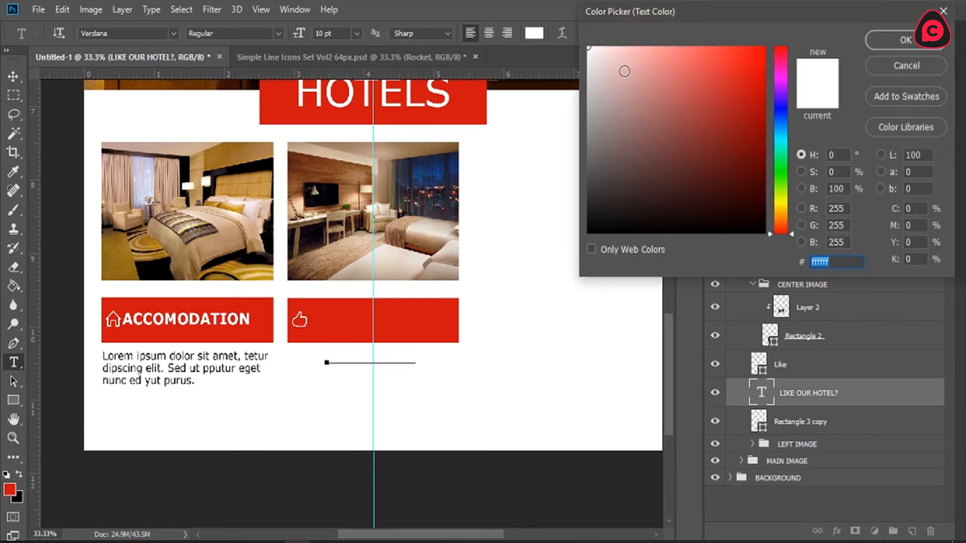
{"action": "left_click", "coordinate": [877, 43]}
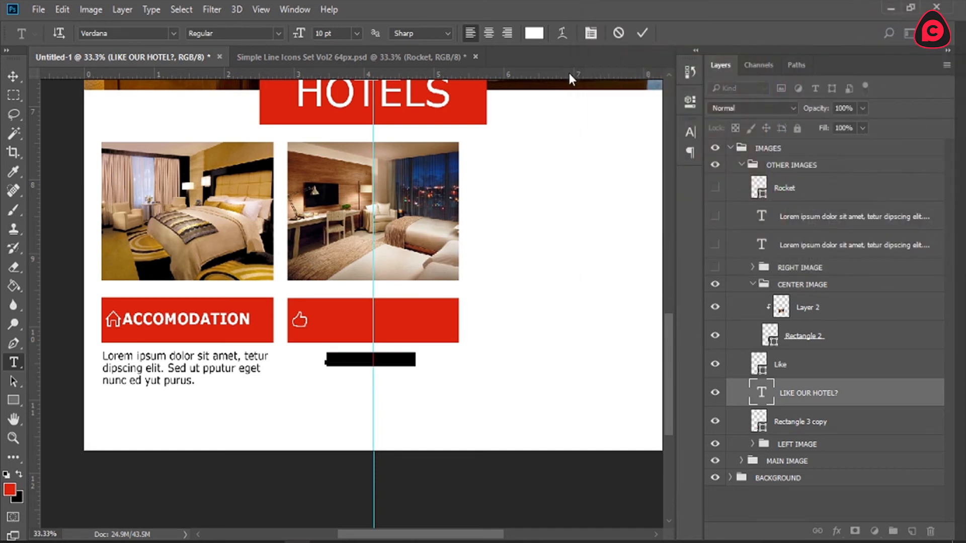
{"action": "left_click", "coordinate": [356, 34]}
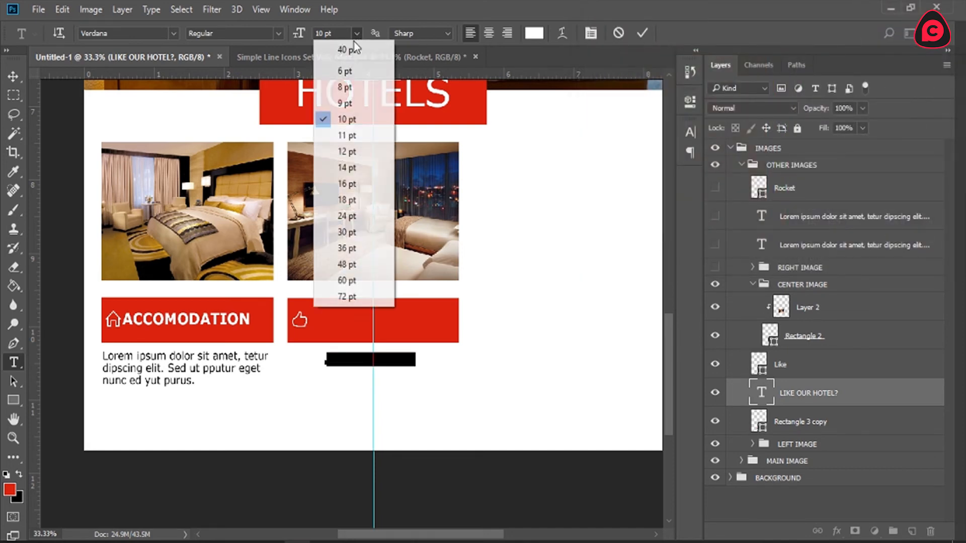
{"action": "left_click", "coordinate": [350, 168]}
{"action": "left_click_drag", "start_coordinate": [394, 392], "coordinate": [392, 358]}
Step: Change the whole LIKE OUR HOTEL? label to the Bold font style
{"action": "key", "text": "ctrl+a"}
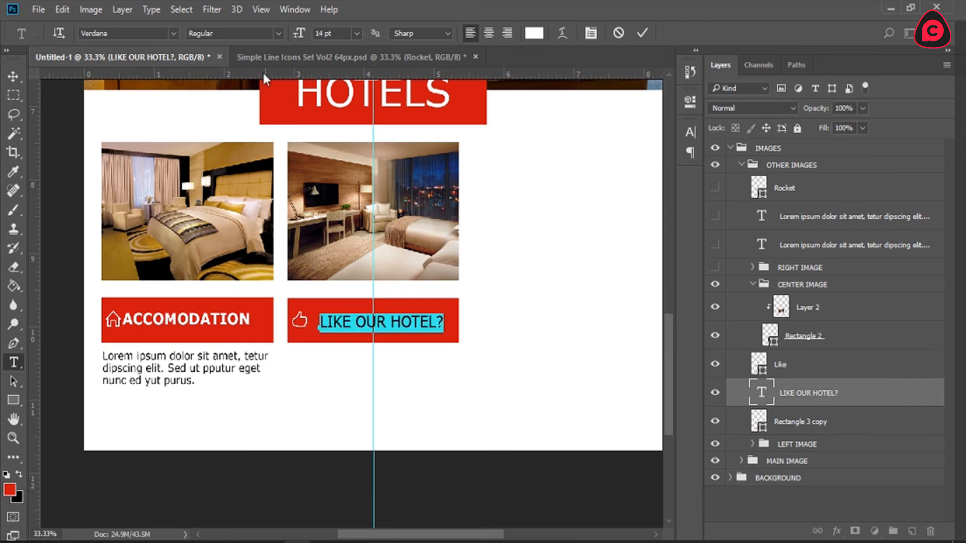
{"action": "left_click", "coordinate": [280, 33]}
{"action": "left_click", "coordinate": [241, 73]}
{"action": "left_click", "coordinate": [642, 33]}
Step: Nudge the LIKE OUR HOTEL? label closer to the Like icon so it sits vertically centered within the red bar
{"action": "left_click", "coordinate": [420, 319]}
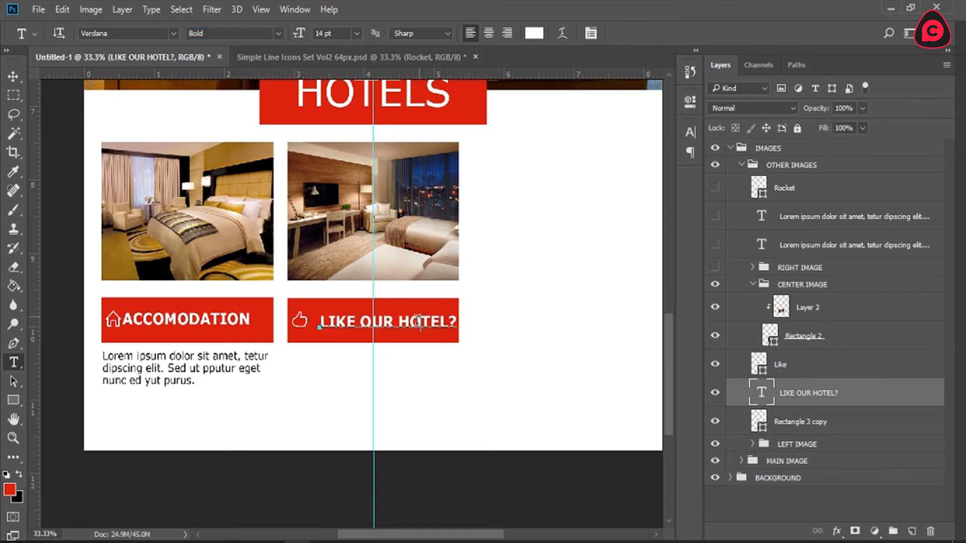
{"action": "mouse_move", "coordinate": [458, 363]}
{"action": "left_mouse_down"}
{"action": "mouse_move", "coordinate": [447, 352]}
{"action": "mouse_move", "coordinate": [451, 359]}
{"action": "left_mouse_up"}
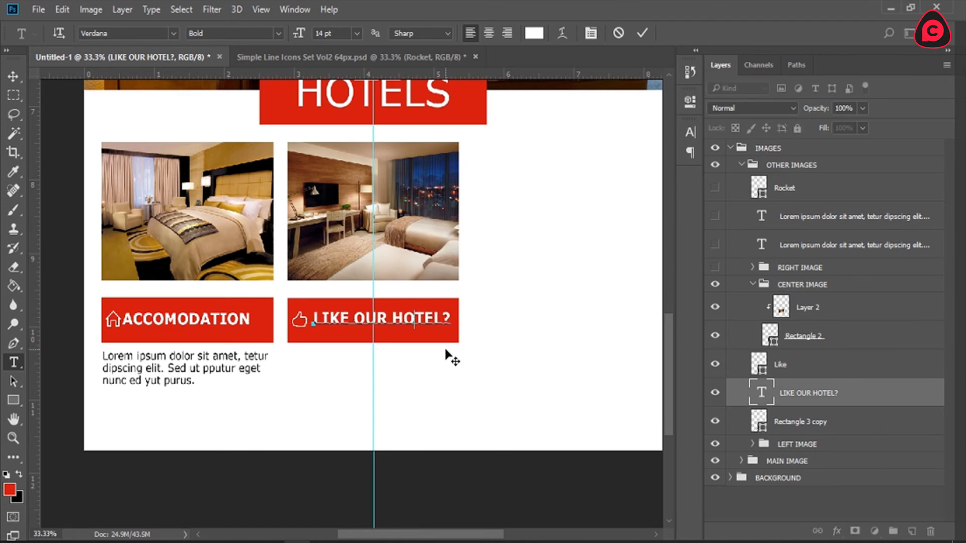
{"action": "left_click", "coordinate": [642, 33]}
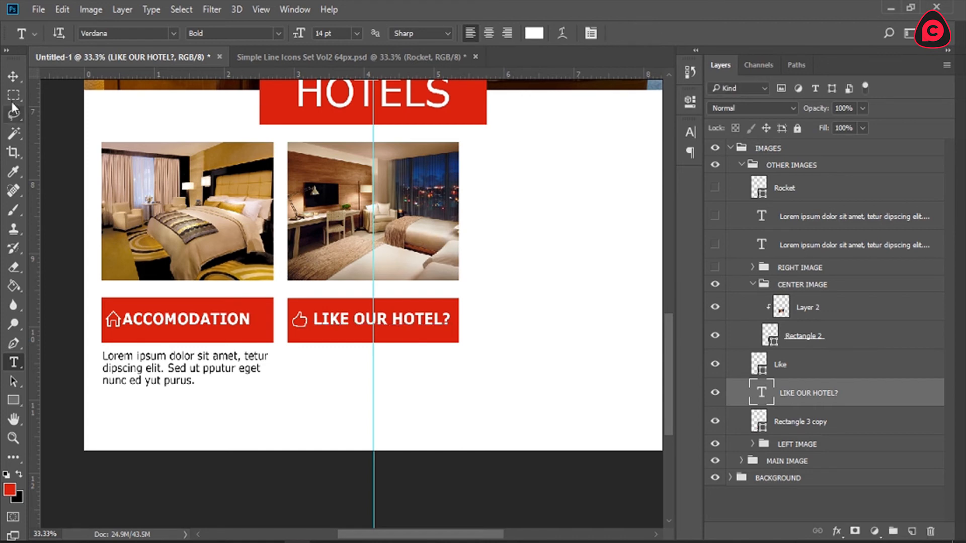
{"action": "left_click", "coordinate": [13, 76]}
{"action": "left_click_drag", "start_coordinate": [414, 322], "coordinate": [414, 326]}
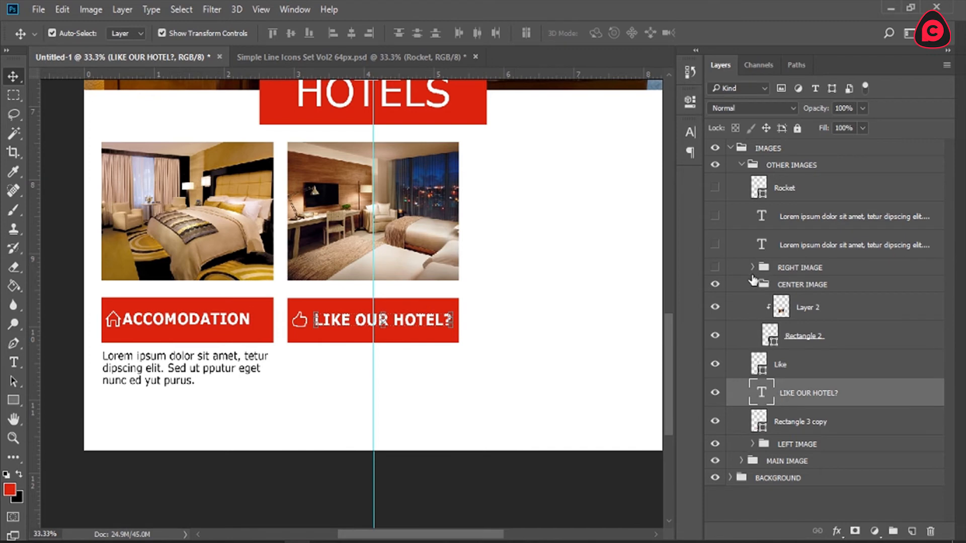
Step: Show the hidden lorem ipsum paragraph copy, place its layer directly below LIKE OUR HOTEL?, and move it under the center red bar
{"action": "left_click", "coordinate": [761, 247]}
{"action": "left_click", "coordinate": [715, 244]}
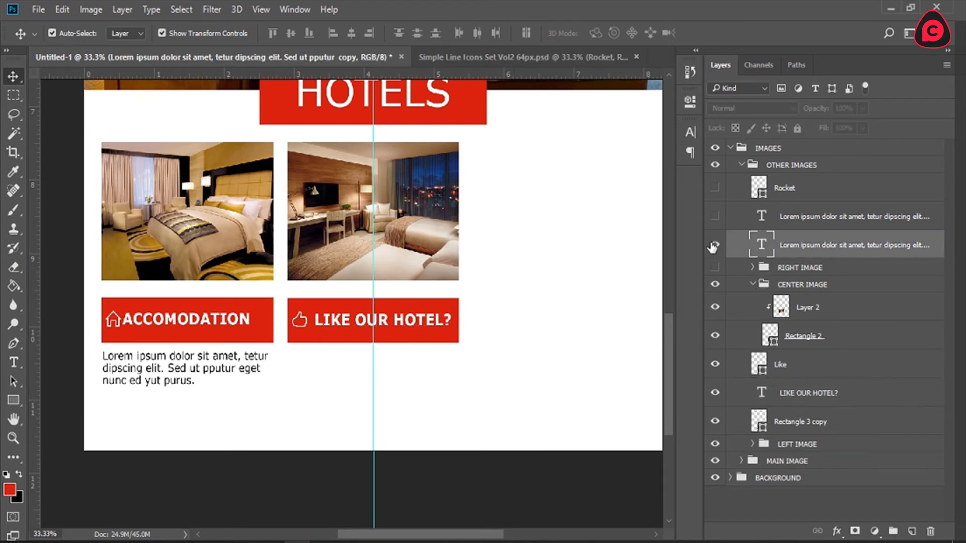
{"action": "left_click_drag", "start_coordinate": [818, 246], "coordinate": [814, 407]}
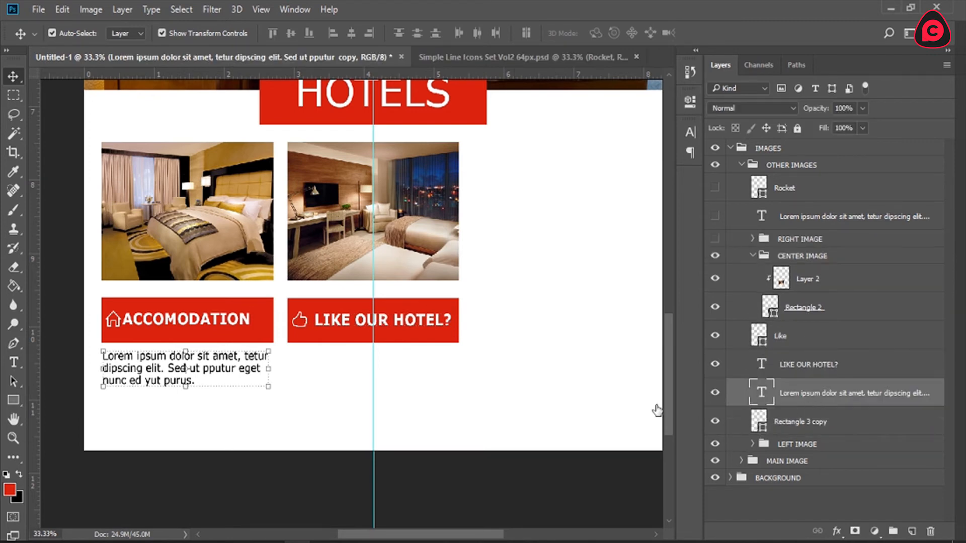
{"action": "key", "text": "t"}
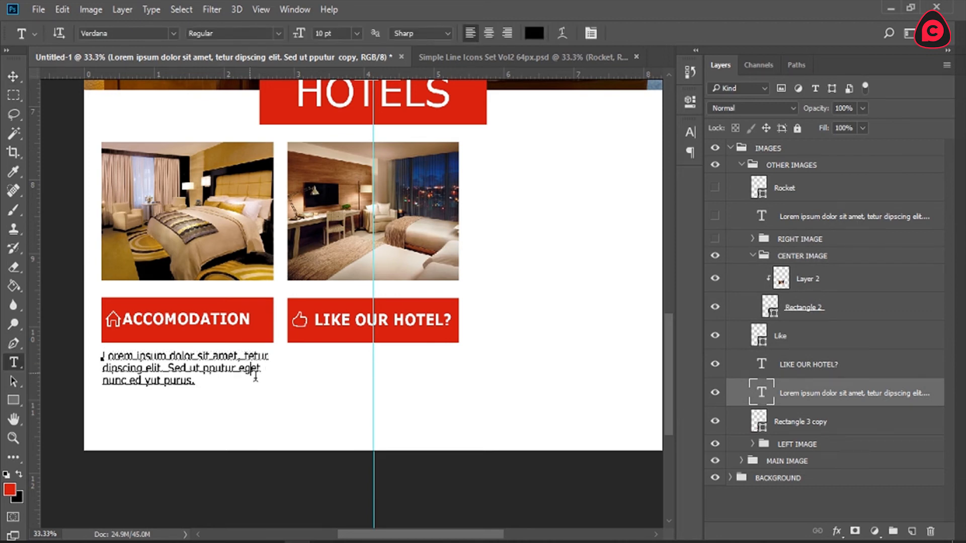
{"action": "left_click_drag", "start_coordinate": [287, 409], "coordinate": [476, 407]}
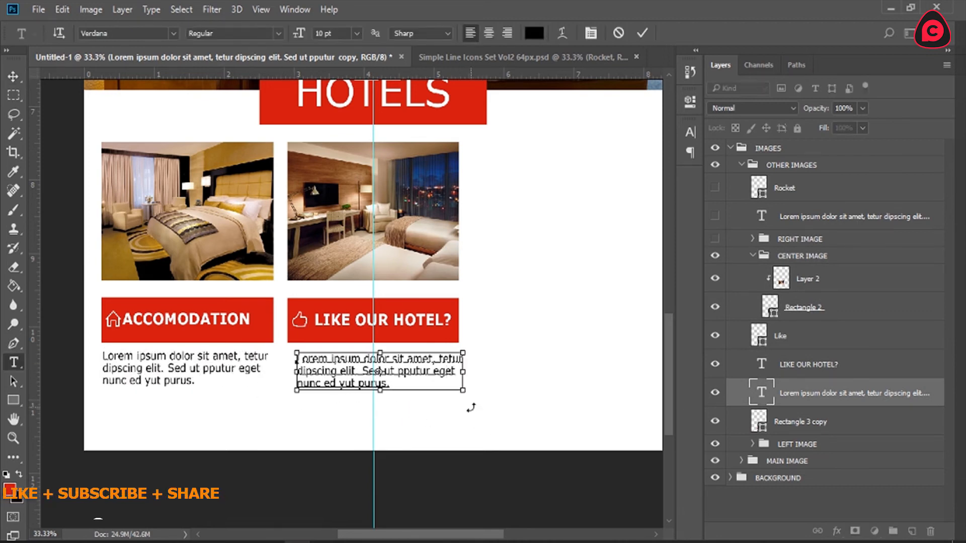
Step: Center-align the middle column's paragraph and reposition it under the LIKE OUR HOTEL? bar
{"action": "key", "text": "ctrl+a"}
{"action": "left_click", "coordinate": [490, 33]}
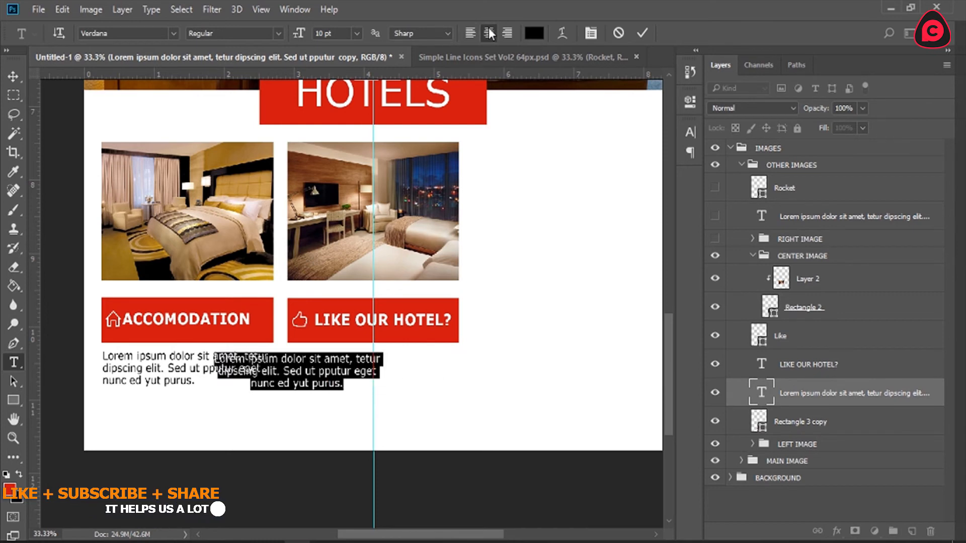
{"action": "left_click", "coordinate": [352, 360]}
{"action": "left_click_drag", "start_coordinate": [353, 424], "coordinate": [425, 421]}
{"action": "left_click", "coordinate": [645, 33]}
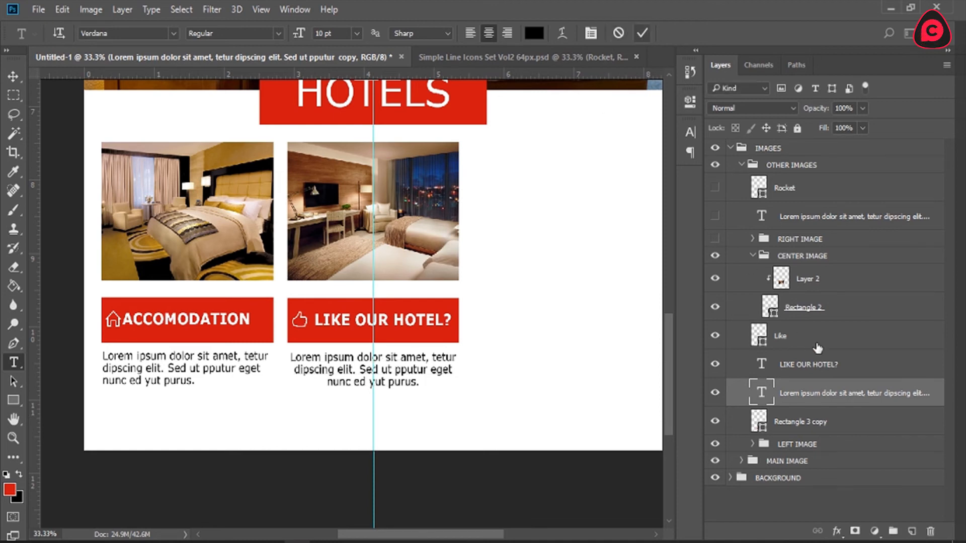
Step: Show and expand the RIGHT IMAGE group, and move the Like icon, label, paragraph and center bar layers into CENTER IMAGE
{"action": "left_click", "coordinate": [753, 255]}
{"action": "left_click", "coordinate": [715, 240]}
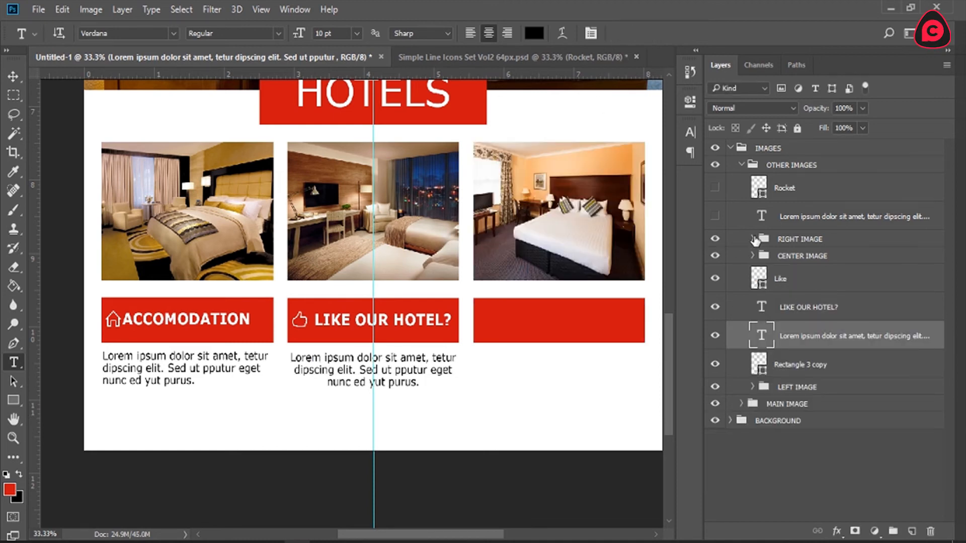
{"action": "left_click", "coordinate": [752, 238]}
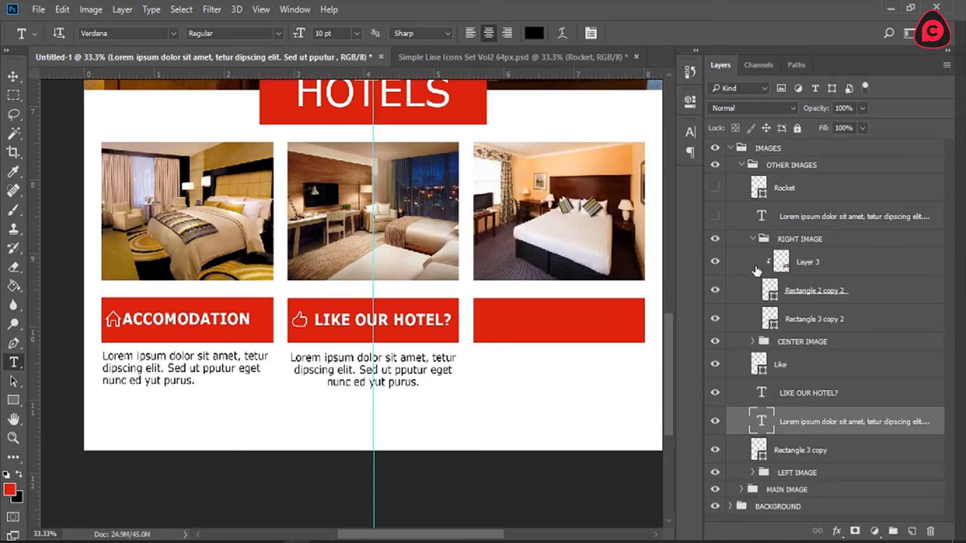
{"action": "left_click", "coordinate": [798, 445]}
{"action": "left_click", "coordinate": [798, 367], "text": "shift"}
{"action": "left_click_drag", "start_coordinate": [798, 367], "coordinate": [799, 344]}
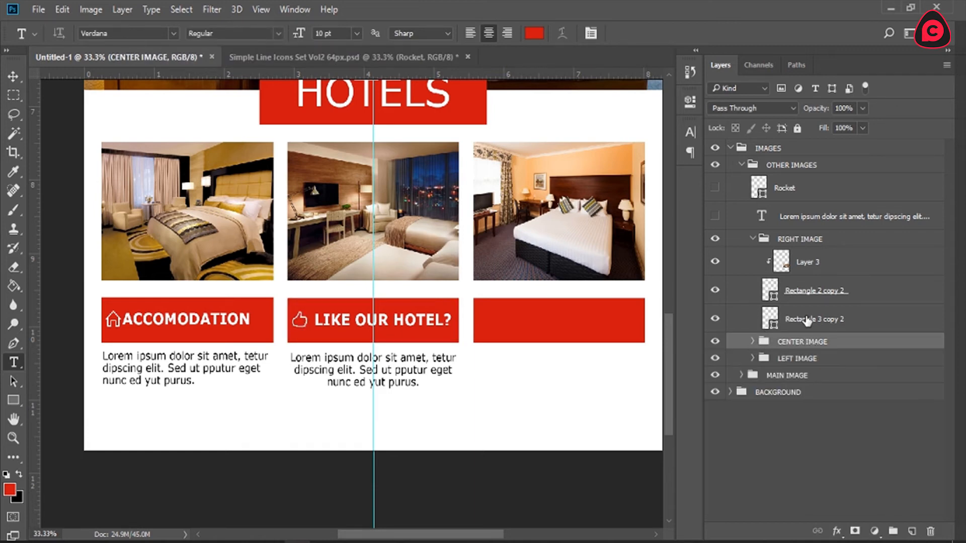
Step: Show the hidden Rocket icon and remaining paragraph, and move both into the RIGHT IMAGE group and across to the right column
{"action": "left_click", "coordinate": [780, 213]}
{"action": "left_click", "coordinate": [716, 188]}
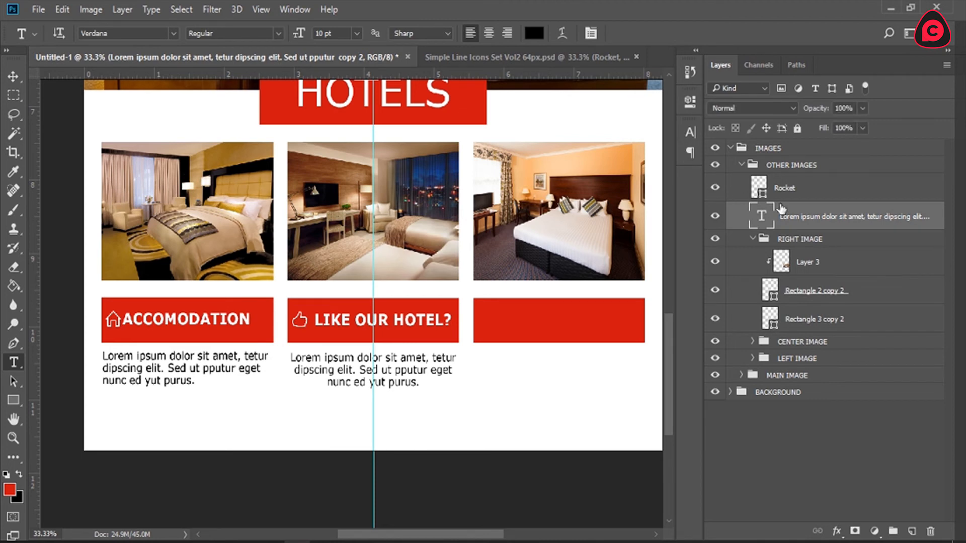
{"action": "left_click", "coordinate": [799, 189]}
{"action": "left_click", "coordinate": [825, 220], "text": "shift"}
{"action": "left_click_drag", "start_coordinate": [823, 191], "coordinate": [826, 249]}
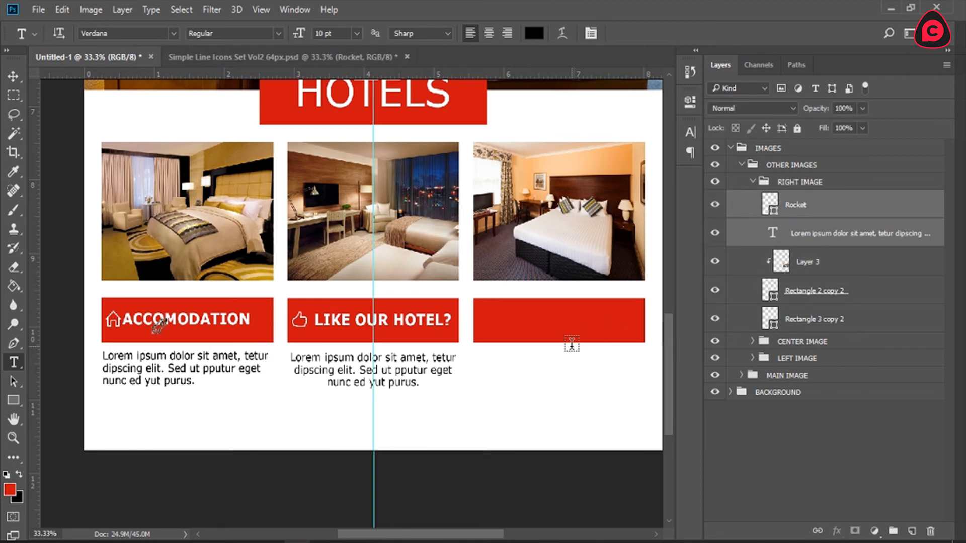
{"action": "key", "text": "v"}
{"action": "left_click_drag", "start_coordinate": [249, 359], "coordinate": [571, 374]}
Step: Right-align the right column's paragraph and reposition it under the empty red bar
{"action": "left_click", "coordinate": [823, 243]}
{"action": "key", "text": "y"}
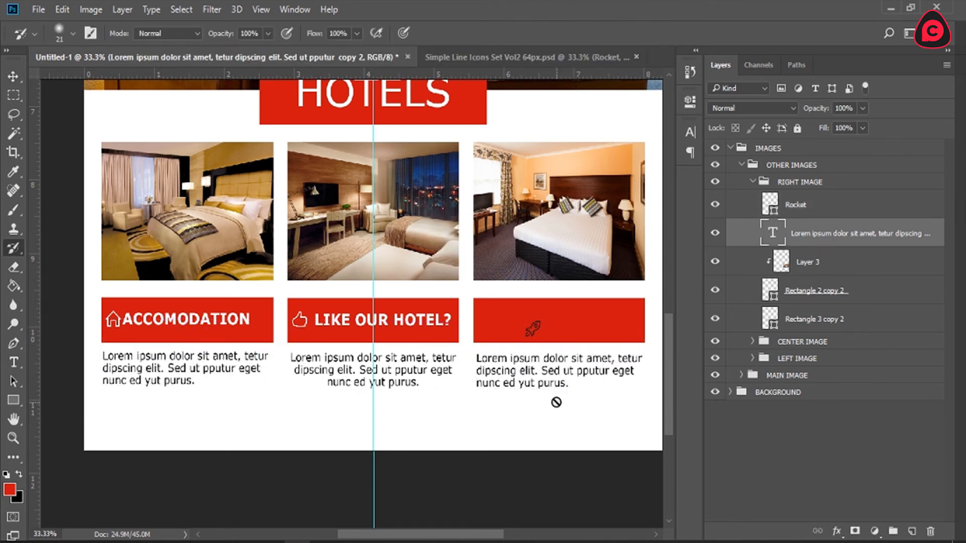
{"action": "key", "text": "t"}
{"action": "left_click", "coordinate": [525, 381]}
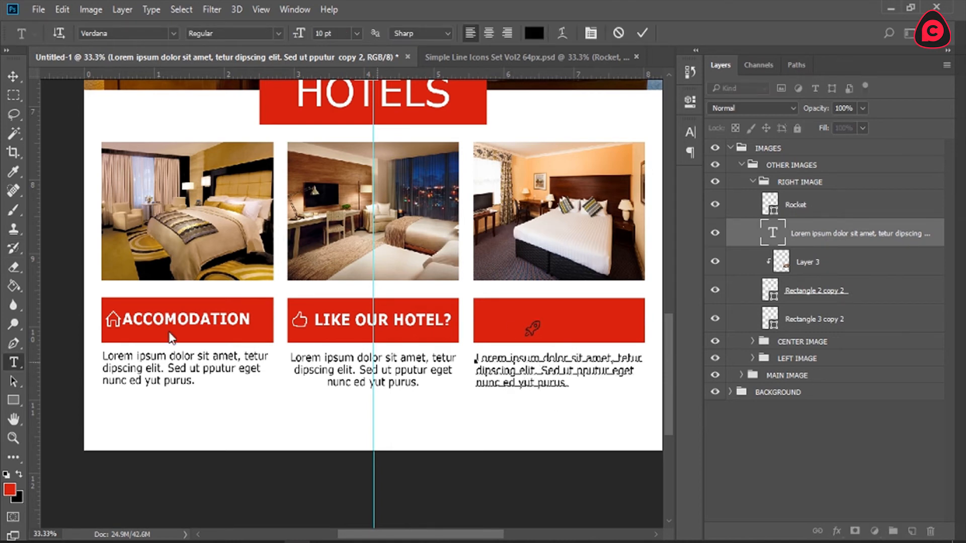
{"action": "key", "text": "ctrl+a"}
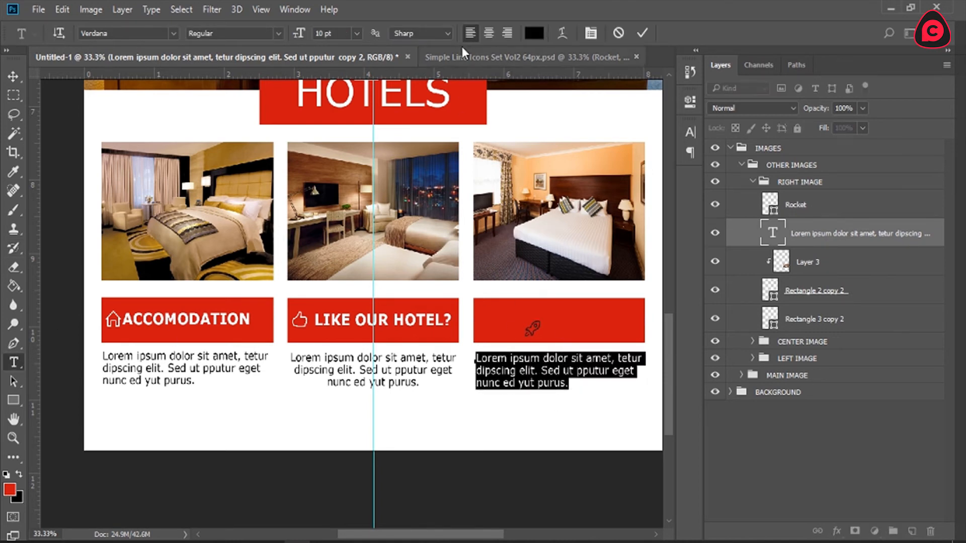
{"action": "left_click", "coordinate": [509, 31]}
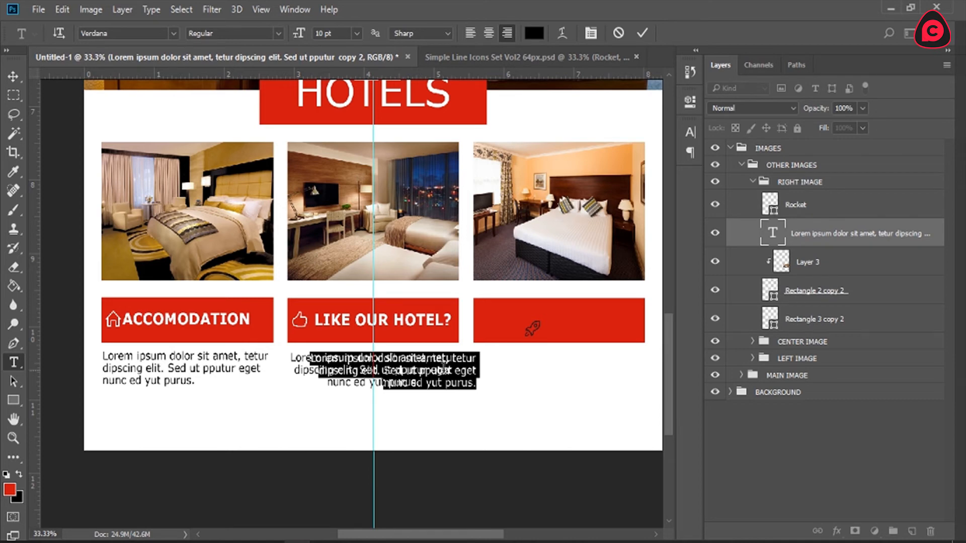
{"action": "left_click_drag", "start_coordinate": [460, 413], "coordinate": [626, 415]}
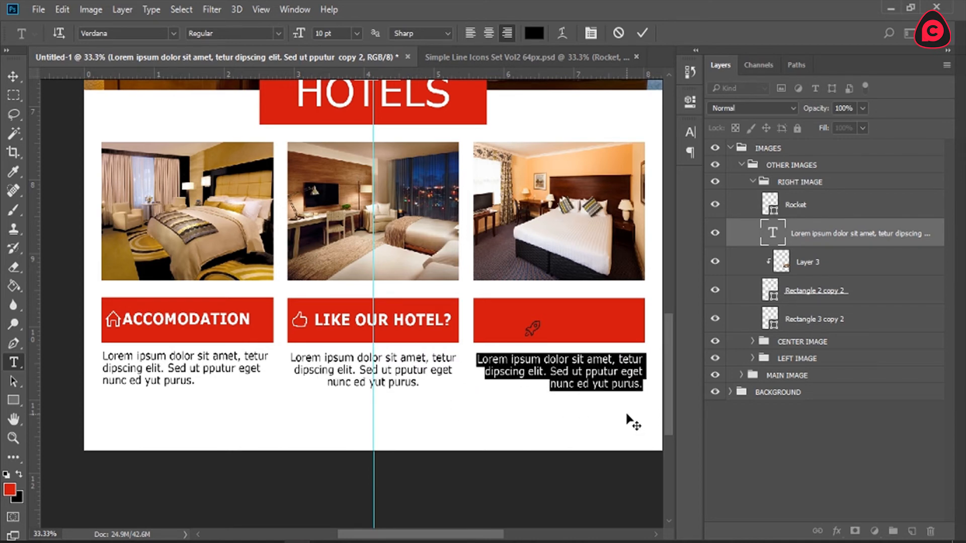
{"action": "left_click", "coordinate": [640, 33]}
Step: Recolor the Rocket icon to ffffff and place it at the left end of the right red bar
{"action": "left_click", "coordinate": [775, 206]}
{"action": "double_click", "coordinate": [775, 206]}
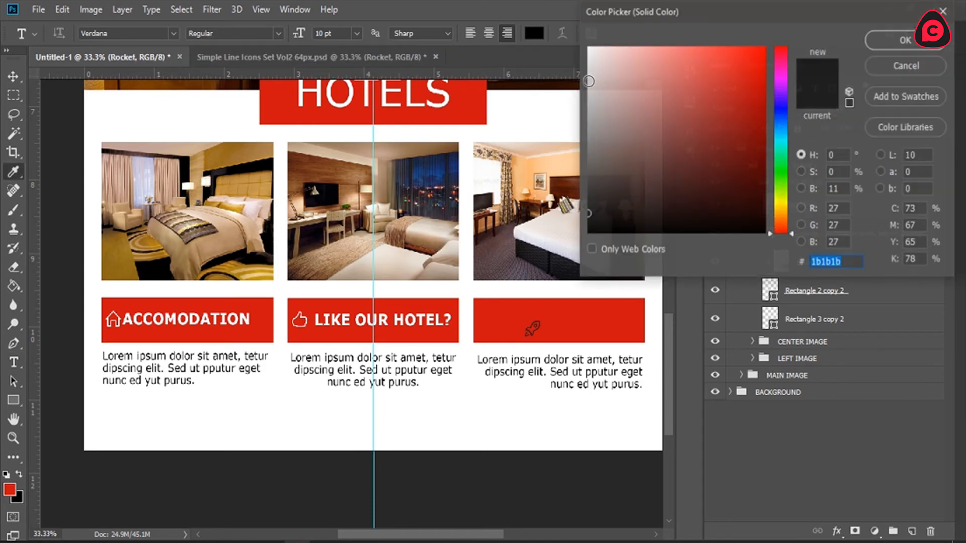
{"action": "type", "text": "ffffff"}
{"action": "left_click", "coordinate": [895, 41]}
{"action": "key", "text": "v"}
{"action": "left_click_drag", "start_coordinate": [524, 321], "coordinate": [553, 327]}
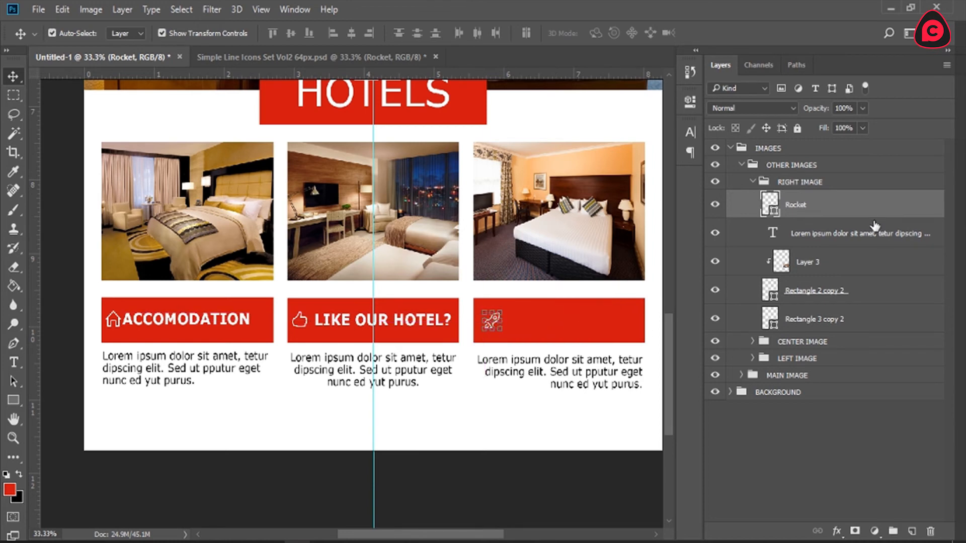
Step: Add a LAUNCHING text label on the right red bar, with its layer above the paragraph
{"action": "left_click", "coordinate": [842, 237]}
{"action": "left_click", "coordinate": [14, 363]}
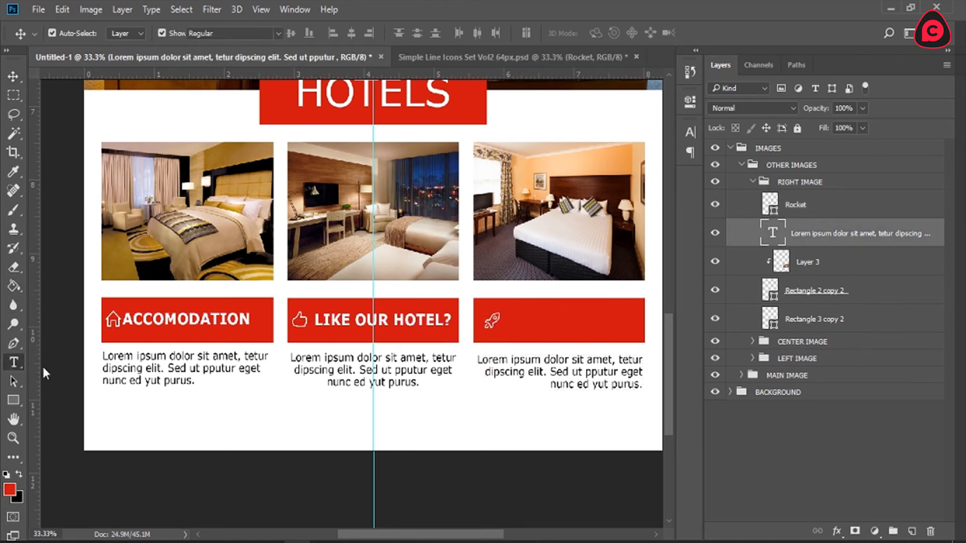
{"action": "left_click", "coordinate": [541, 325]}
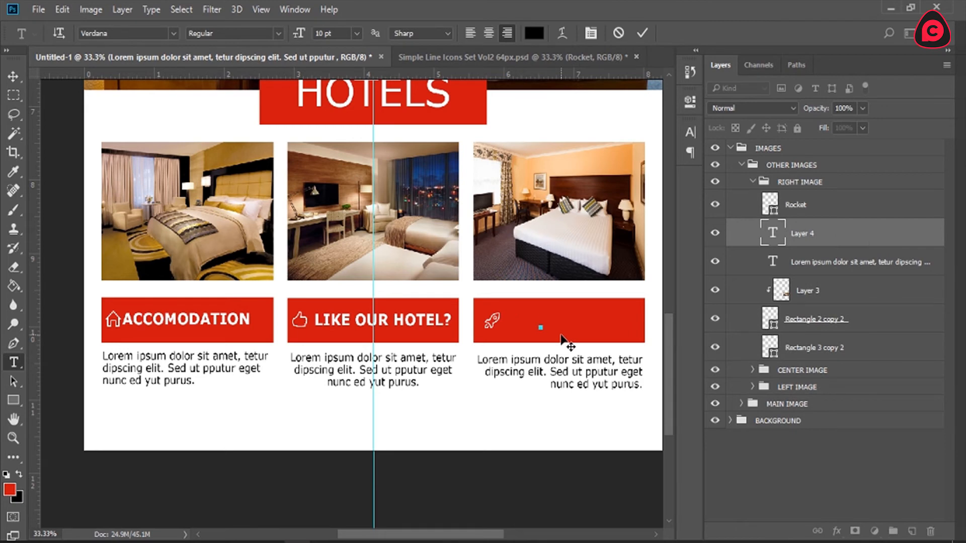
{"action": "type", "text": "LAUNCHING"}
Step: Set the whole LAUNCHING label to 14 pt with text color ffffff
{"action": "key", "text": "ctrl+a"}
{"action": "left_click", "coordinate": [357, 33]}
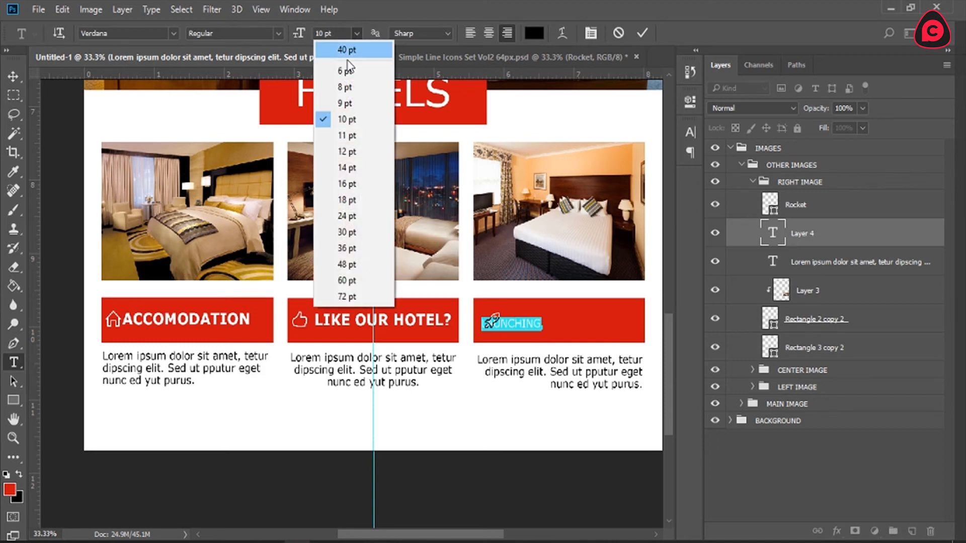
{"action": "left_click", "coordinate": [352, 167]}
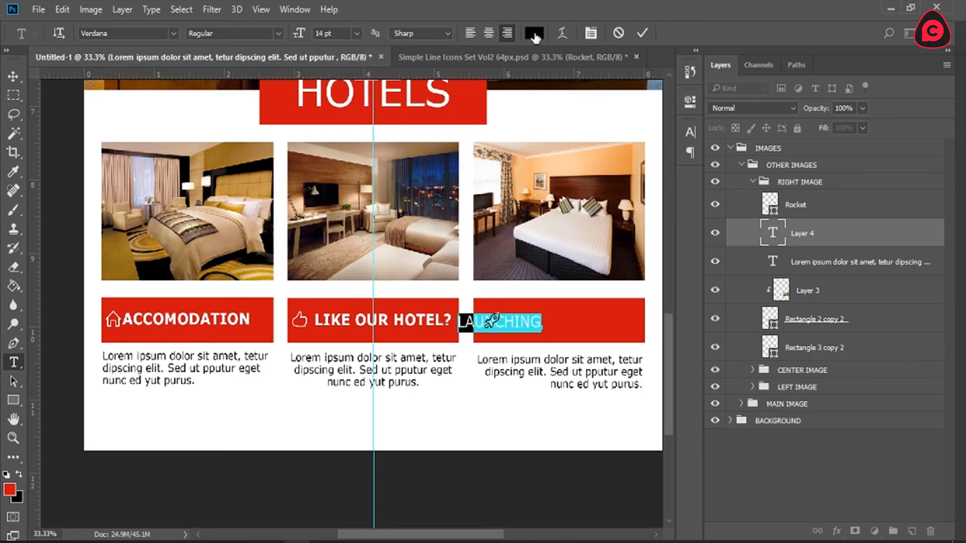
{"action": "left_click", "coordinate": [534, 32]}
{"action": "type", "text": "ffffff"}
{"action": "left_click", "coordinate": [890, 40]}
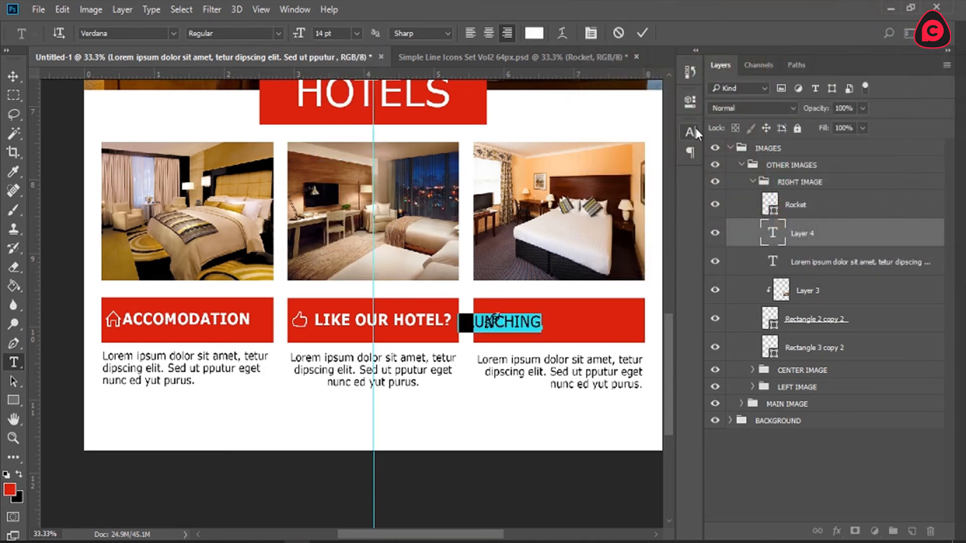
{"action": "left_click", "coordinate": [691, 132]}
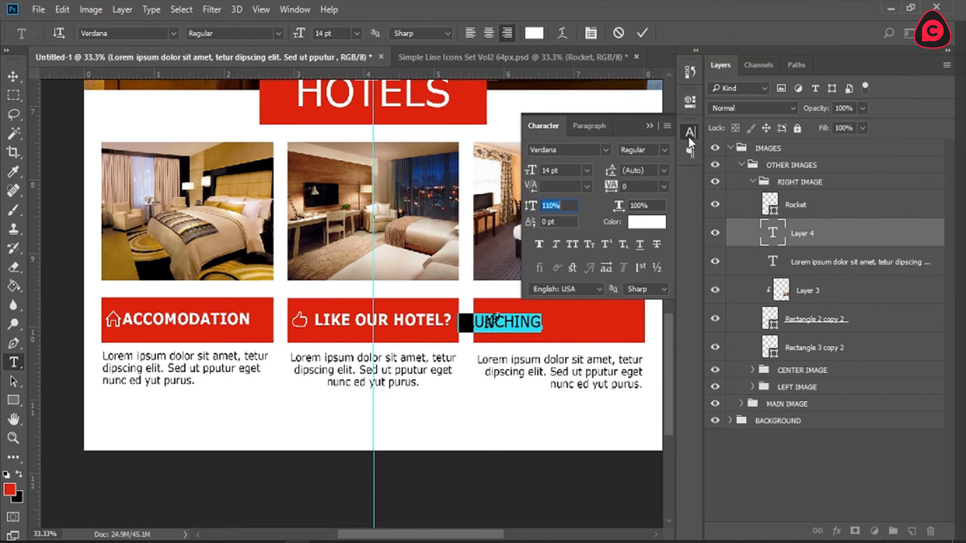
{"action": "left_click", "coordinate": [690, 133]}
{"action": "left_click", "coordinate": [642, 33]}
Step: Change the LAUNCHING label to the Bold font style and move it beside the Rocket icon
{"action": "double_click", "coordinate": [523, 316]}
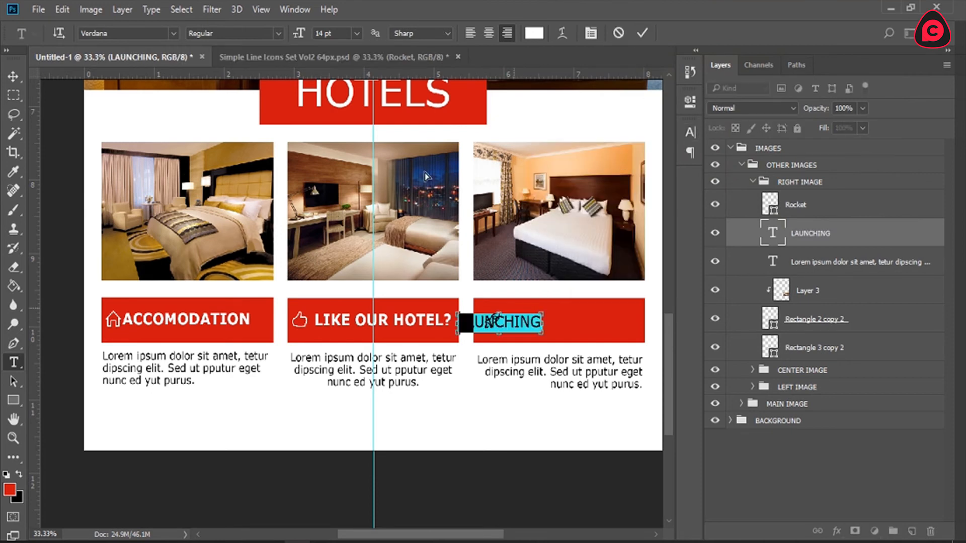
{"action": "left_click", "coordinate": [280, 34]}
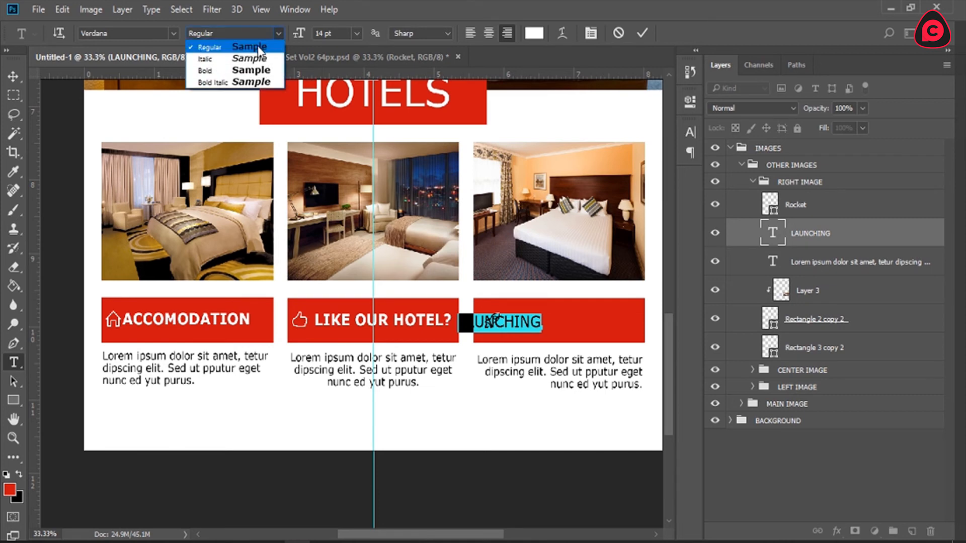
{"action": "left_click", "coordinate": [201, 67]}
{"action": "left_click_drag", "start_coordinate": [543, 360], "coordinate": [599, 352]}
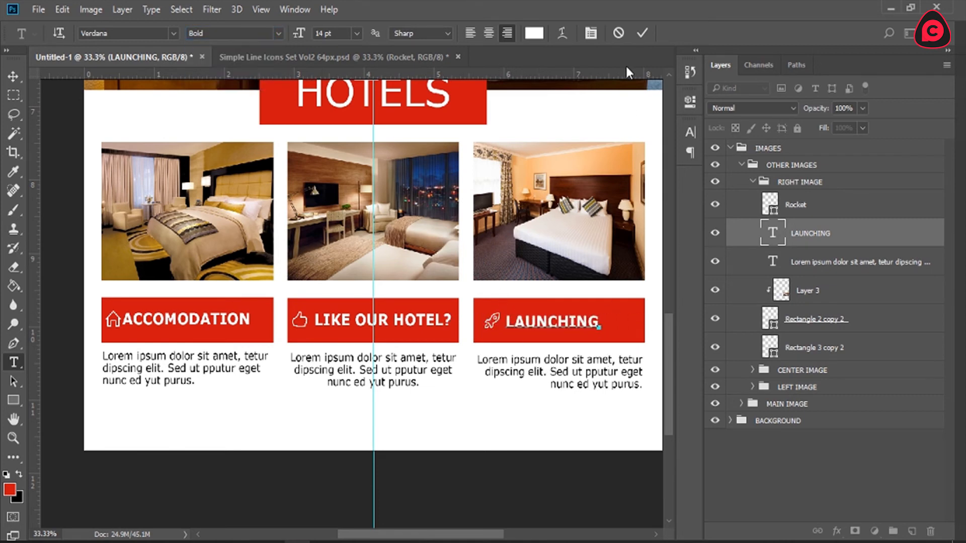
{"action": "left_click", "coordinate": [641, 42]}
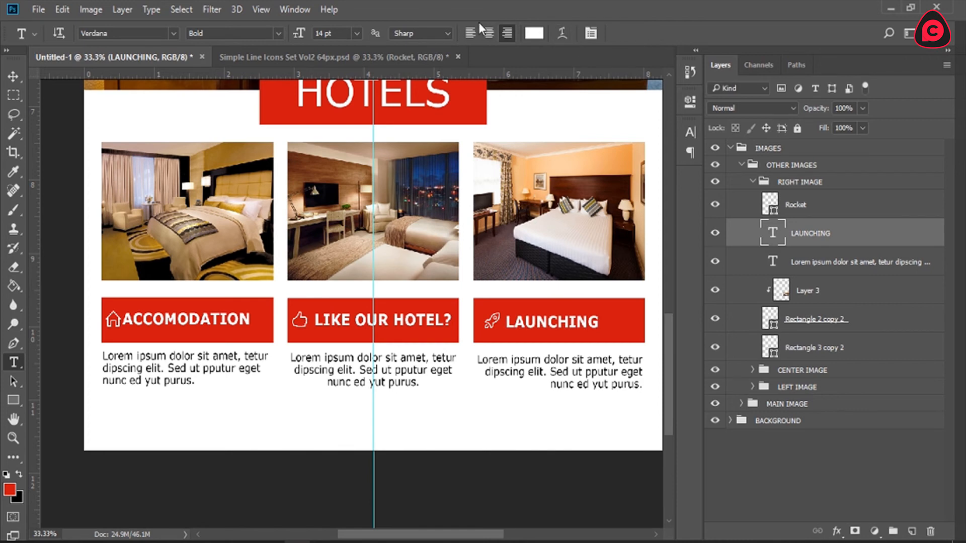
Step: Fit the whole page in view and collapse the RIGHT IMAGE, OTHER IMAGES and IMAGES groups
{"action": "key", "text": "z"}
{"action": "left_click", "coordinate": [393, 33]}
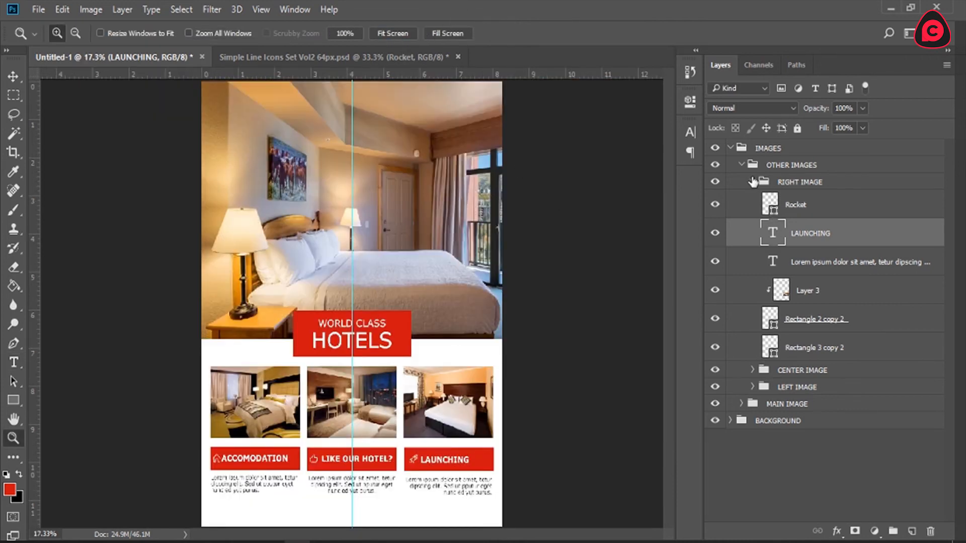
{"action": "left_click", "coordinate": [753, 182]}
{"action": "left_click", "coordinate": [748, 165]}
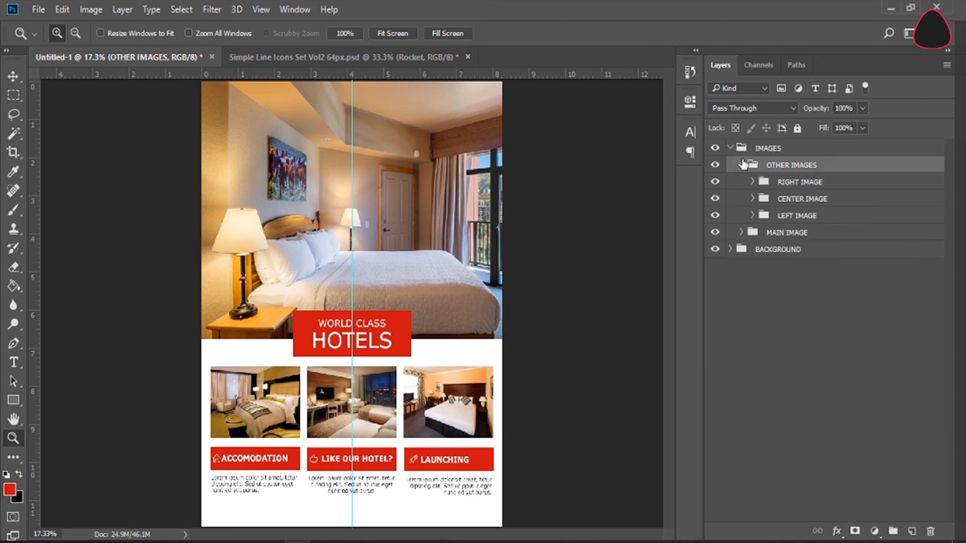
{"action": "left_click", "coordinate": [742, 165]}
{"action": "left_click", "coordinate": [730, 148]}
{"action": "left_click", "coordinate": [728, 167]}
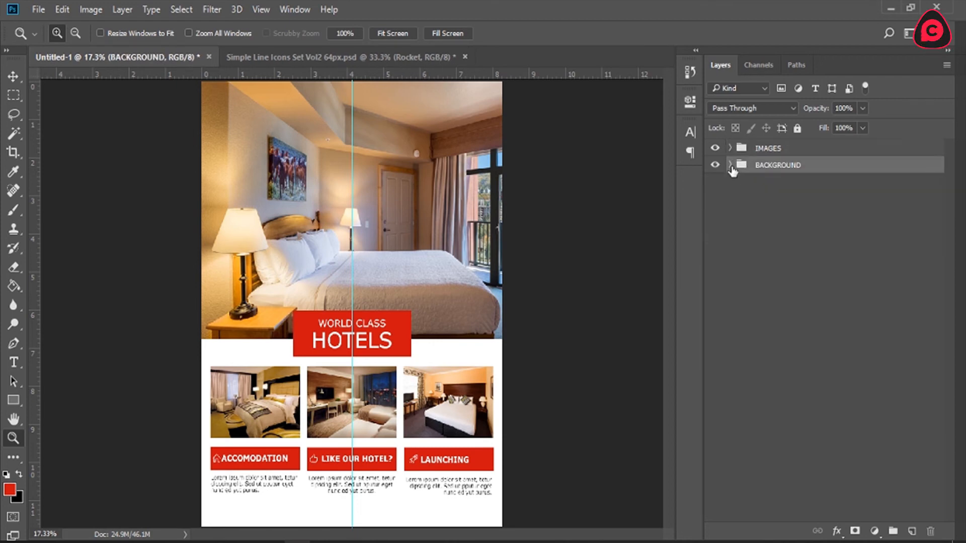
{"action": "left_click", "coordinate": [729, 165]}
{"action": "left_click", "coordinate": [735, 149]}
{"action": "left_click", "coordinate": [730, 165]}
Step: Rasterize the kingDeluxe photo layer inside the MAIN IMAGE group
{"action": "left_click", "coordinate": [731, 148]}
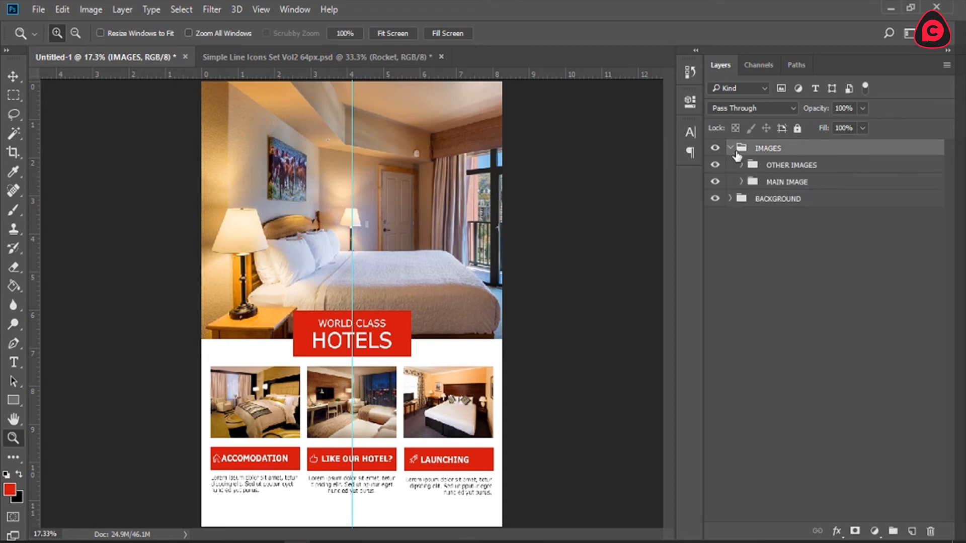
{"action": "left_click", "coordinate": [741, 182]}
{"action": "left_click", "coordinate": [768, 265]}
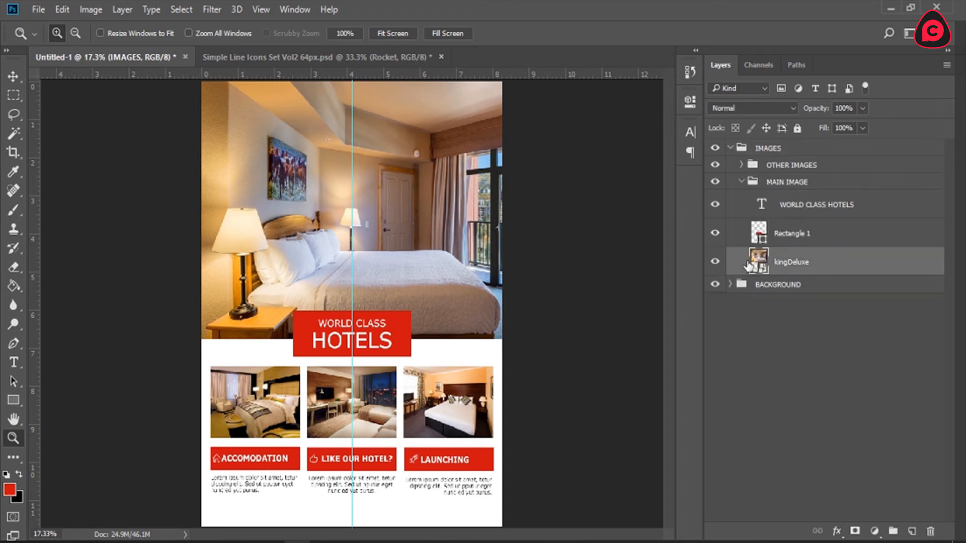
{"action": "left_click", "coordinate": [715, 262]}
{"action": "left_click", "coordinate": [715, 262]}
{"action": "right_click", "coordinate": [819, 261]}
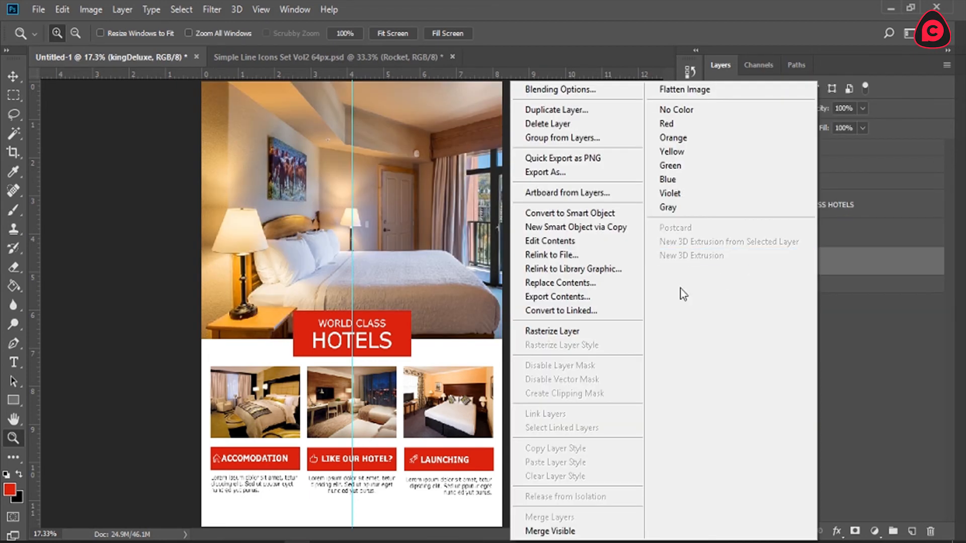
{"action": "left_click", "coordinate": [594, 334]}
Step: Apply a Camera Raw filter to the kingDeluxe photo, slightly raising its Exposure and increasing its Clarity
{"action": "left_click", "coordinate": [212, 10]}
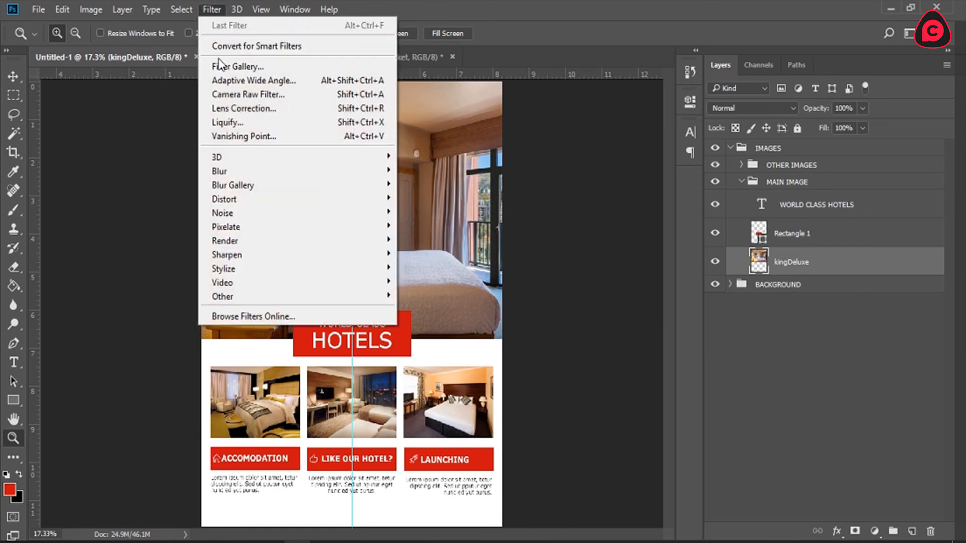
{"action": "left_click", "coordinate": [248, 95]}
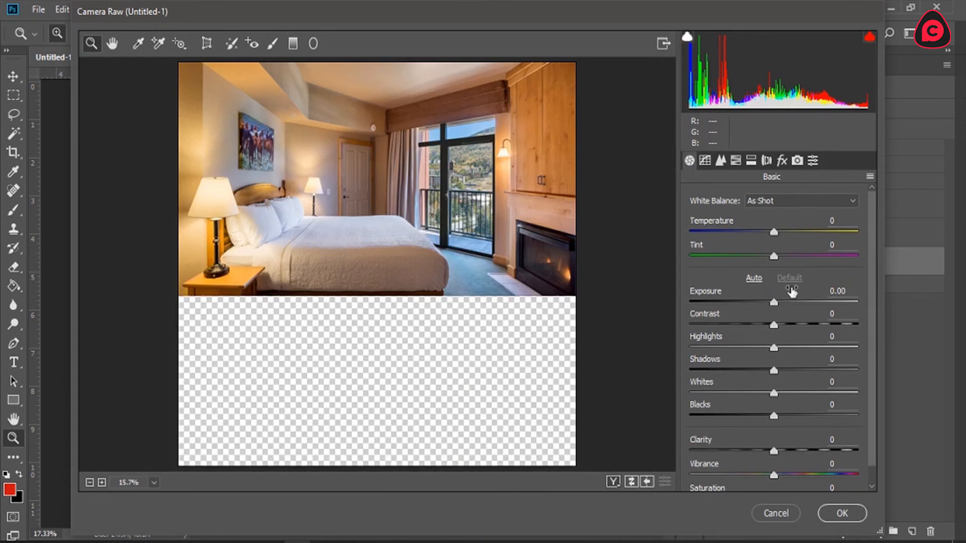
{"action": "mouse_move", "coordinate": [765, 297]}
{"action": "left_mouse_down"}
{"action": "mouse_move", "coordinate": [790, 301]}
{"action": "mouse_move", "coordinate": [780, 301]}
{"action": "left_mouse_up"}
{"action": "left_click_drag", "start_coordinate": [775, 451], "coordinate": [811, 448]}
{"action": "left_click", "coordinate": [846, 514]}
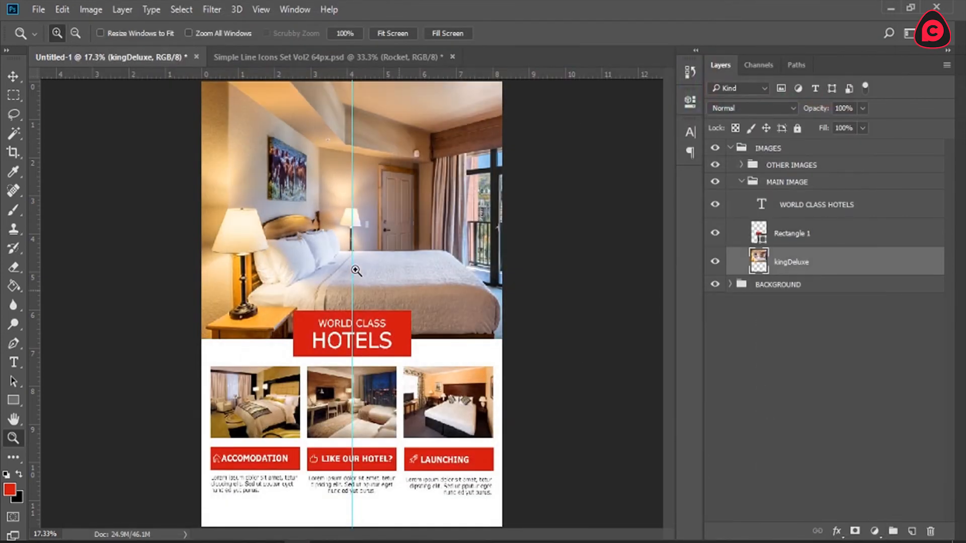
Step: Collapse the MAIN IMAGE group and expand OTHER IMAGES with its RIGHT, CENTER and LEFT IMAGE subgroups
{"action": "left_click", "coordinate": [358, 454]}
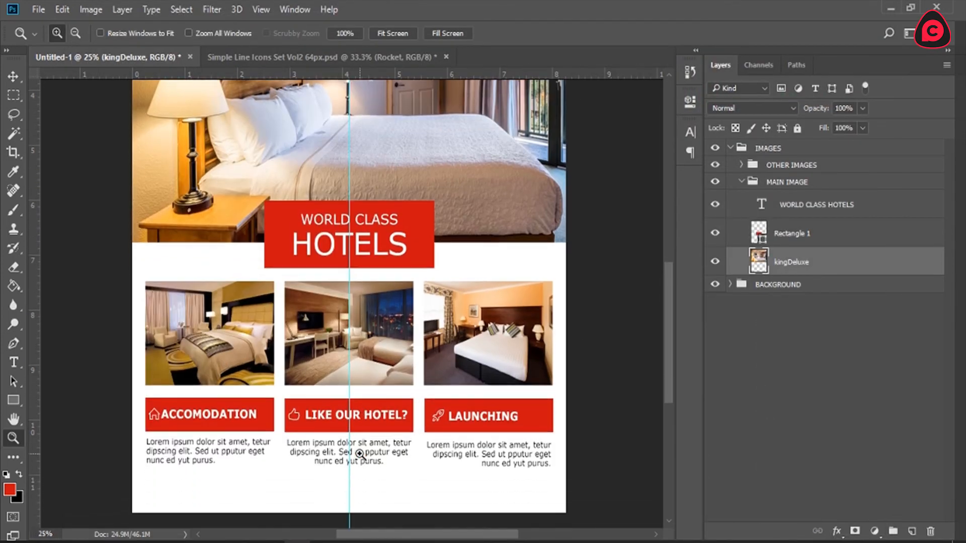
{"action": "scroll", "coordinate": [358, 454], "scroll_direction": "down", "scroll_amount": 2}
{"action": "left_click", "coordinate": [741, 181]}
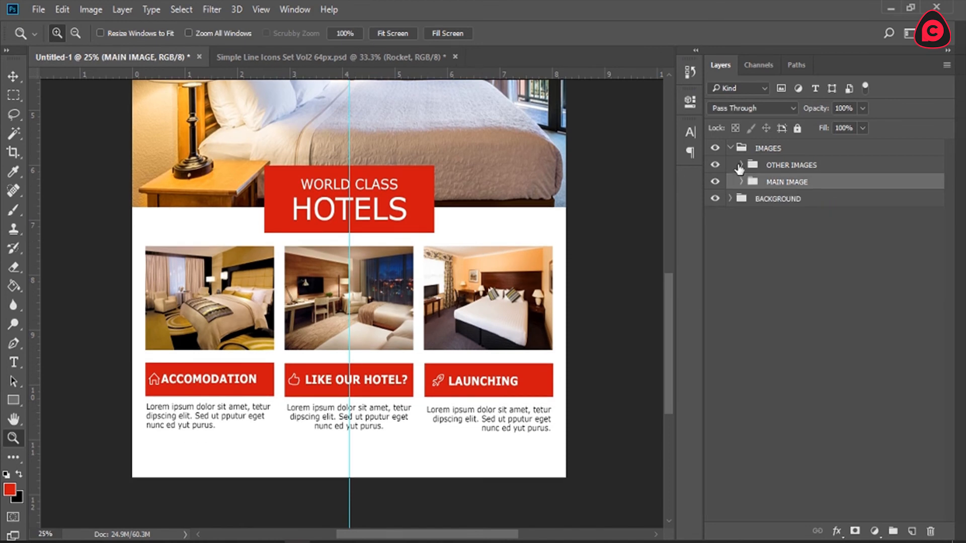
{"action": "left_click", "coordinate": [740, 169]}
{"action": "left_click", "coordinate": [740, 166]}
{"action": "left_click", "coordinate": [752, 215]}
{"action": "left_click", "coordinate": [752, 199]}
{"action": "left_click", "coordinate": [752, 181]}
{"action": "scroll", "coordinate": [928, 354], "scroll_direction": "down", "scroll_amount": 2}
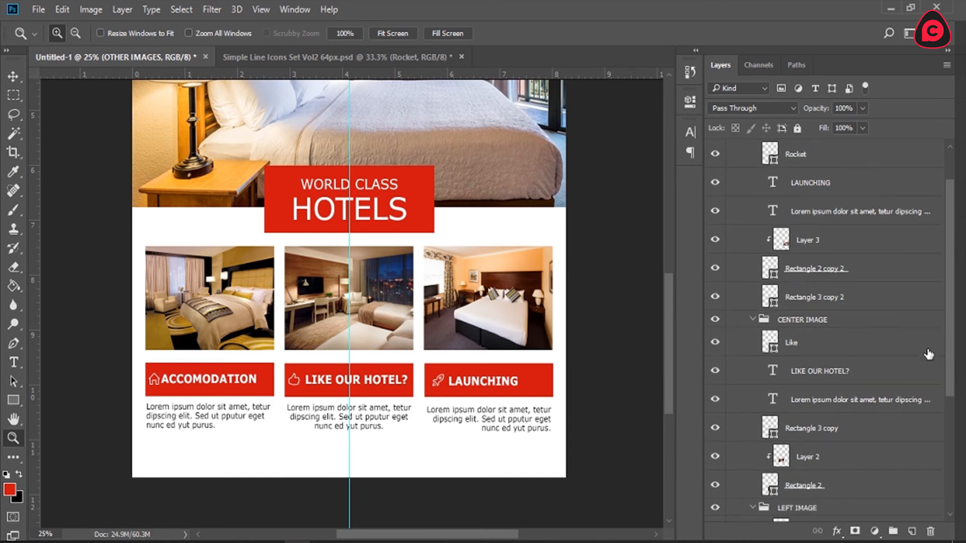
Step: Reapply the last Camera Raw filter to the three small photos on Layer 3, Layer 2 and Layer 1
{"action": "left_click", "coordinate": [845, 250]}
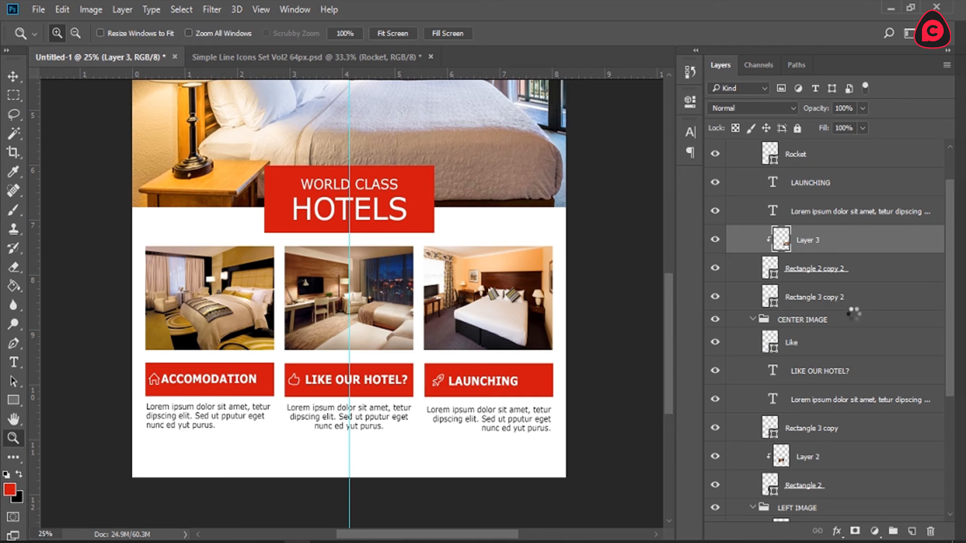
{"action": "scroll", "coordinate": [854, 313], "scroll_direction": "down", "scroll_amount": 4}
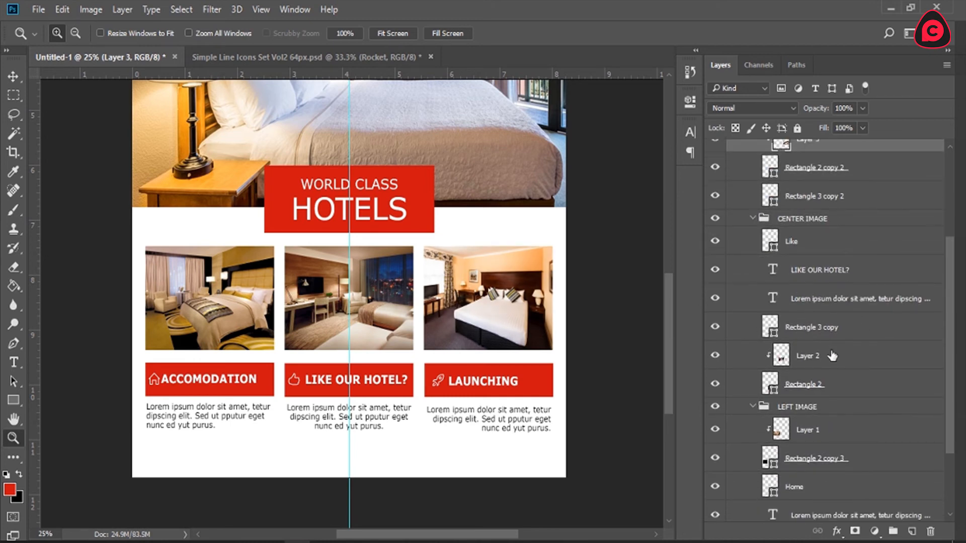
{"action": "left_click", "coordinate": [833, 356]}
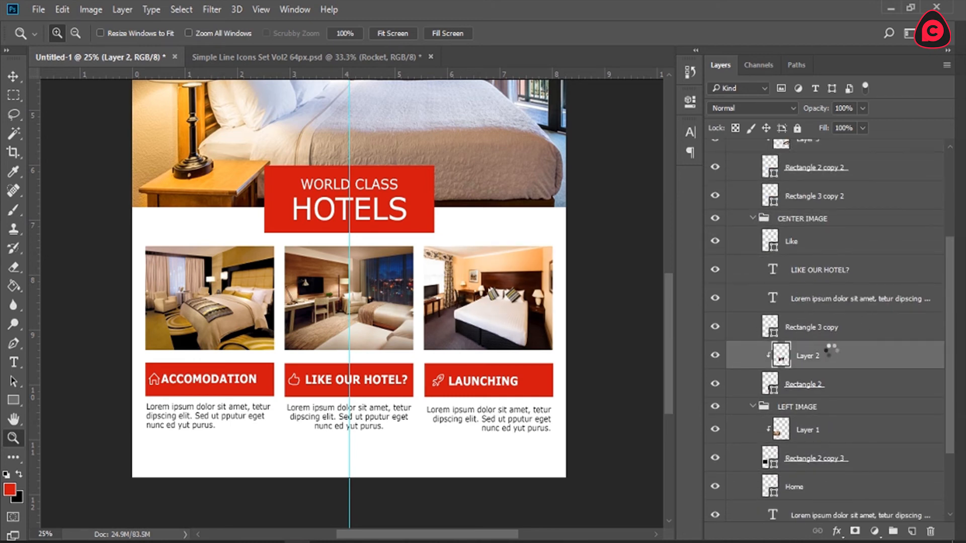
{"action": "scroll", "coordinate": [831, 378], "scroll_direction": "down", "scroll_amount": 1}
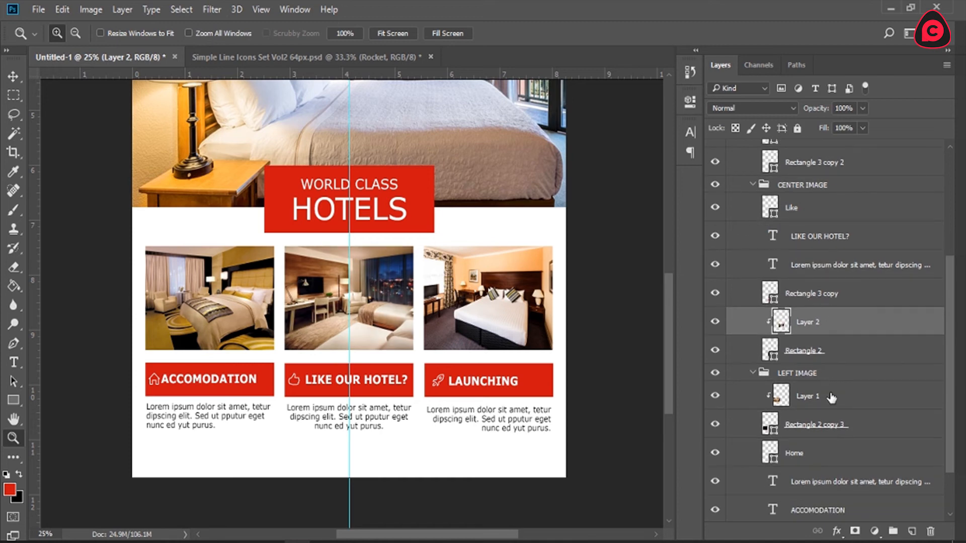
{"action": "left_click", "coordinate": [831, 398]}
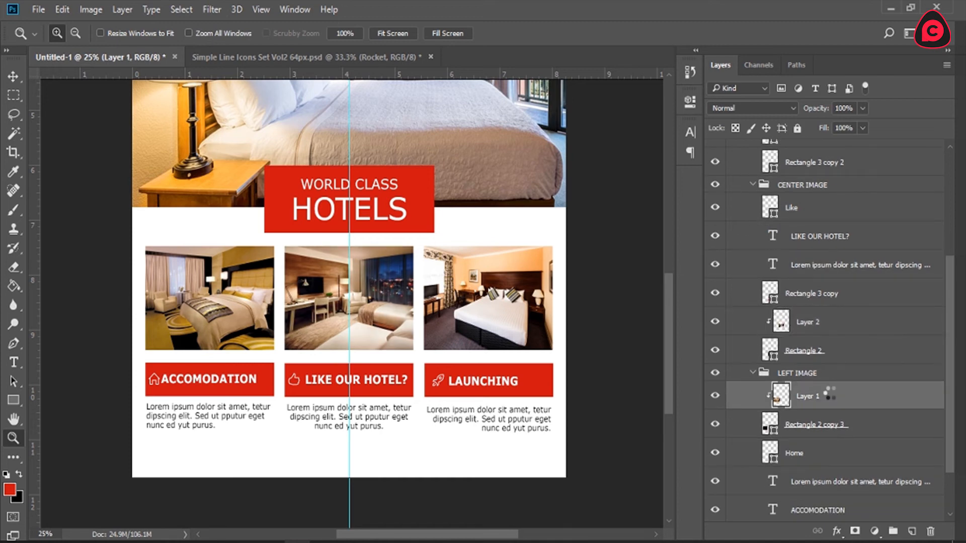
Step: Collapse the LEFT, CENTER and RIGHT IMAGE groups, followed by the OTHER IMAGES and IMAGES groups
{"action": "left_click", "coordinate": [752, 373]}
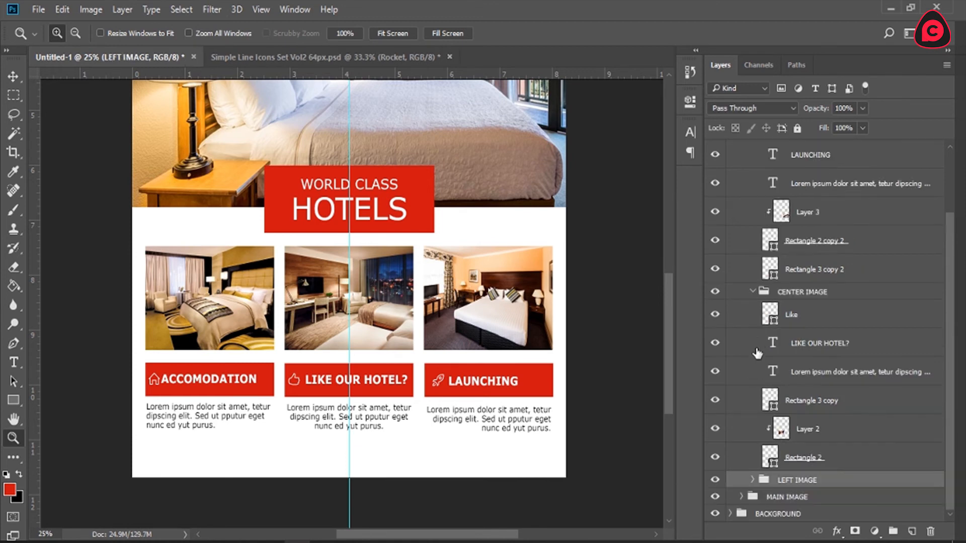
{"action": "left_click", "coordinate": [757, 294]}
{"action": "left_click", "coordinate": [753, 292]}
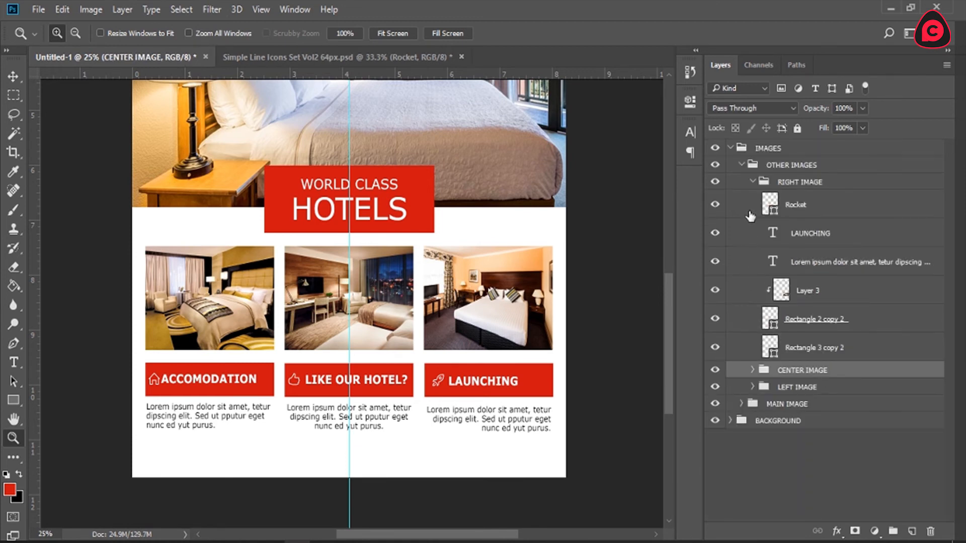
{"action": "left_click", "coordinate": [751, 181]}
{"action": "left_click", "coordinate": [747, 170]}
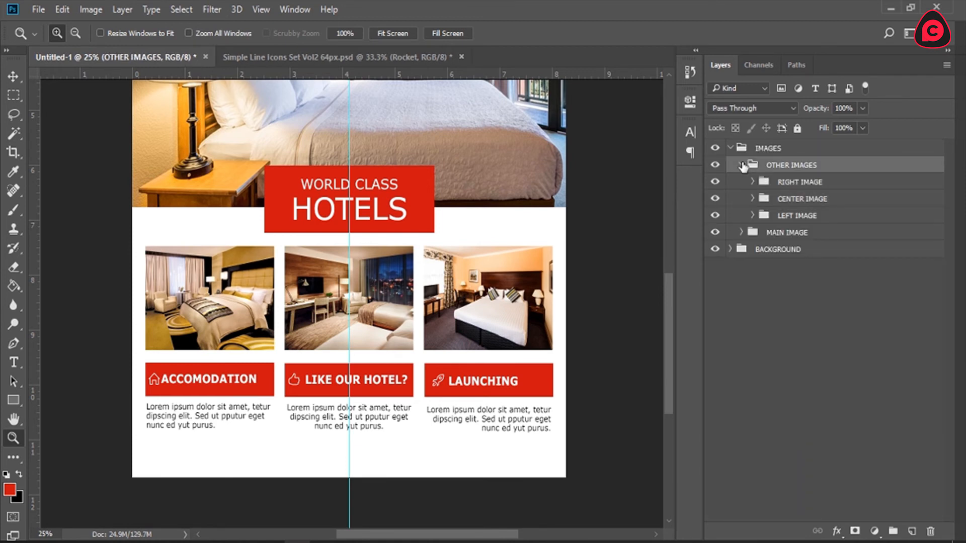
{"action": "left_click", "coordinate": [742, 165]}
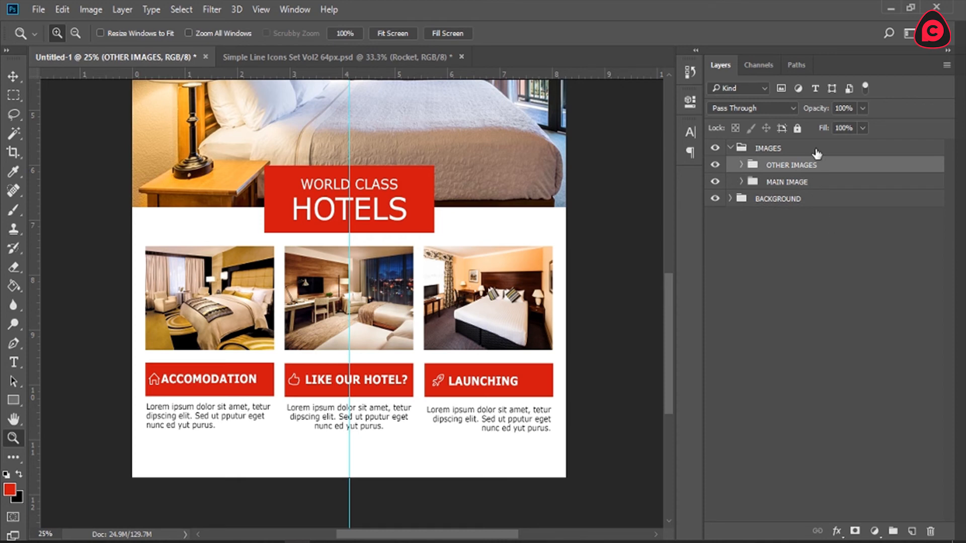
{"action": "left_click", "coordinate": [726, 148]}
{"action": "left_click", "coordinate": [730, 147]}
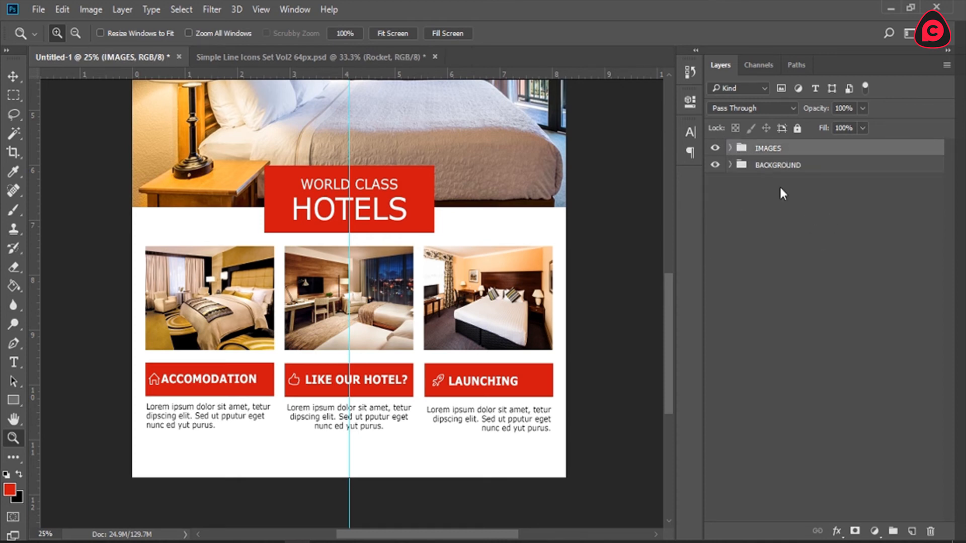
Step: Create a new layer group above IMAGES and name it INFO
{"action": "left_click", "coordinate": [893, 531]}
{"action": "double_click", "coordinate": [764, 148]}
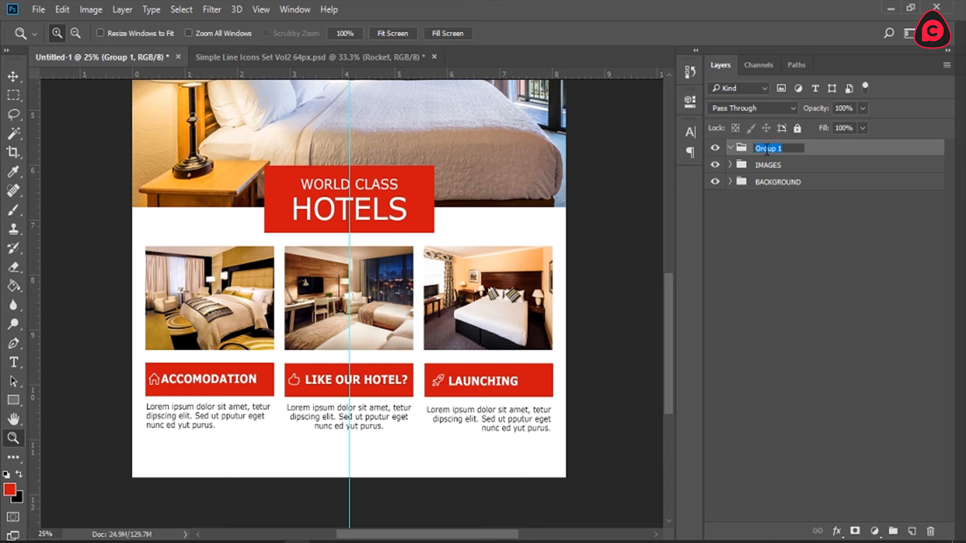
{"action": "type", "text": "INF"}
{"action": "key", "text": "Return"}
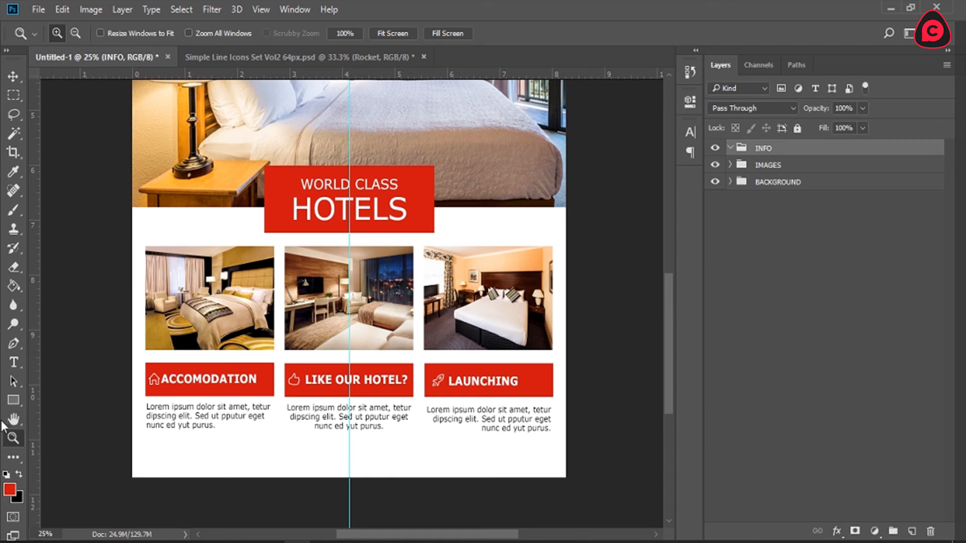
Step: Draw a red rectangle of about 2632 x 156 px across the bottom edge of the page as a footer bar
{"action": "left_click", "coordinate": [13, 400]}
{"action": "left_click_drag", "start_coordinate": [127, 479], "coordinate": [589, 452]}
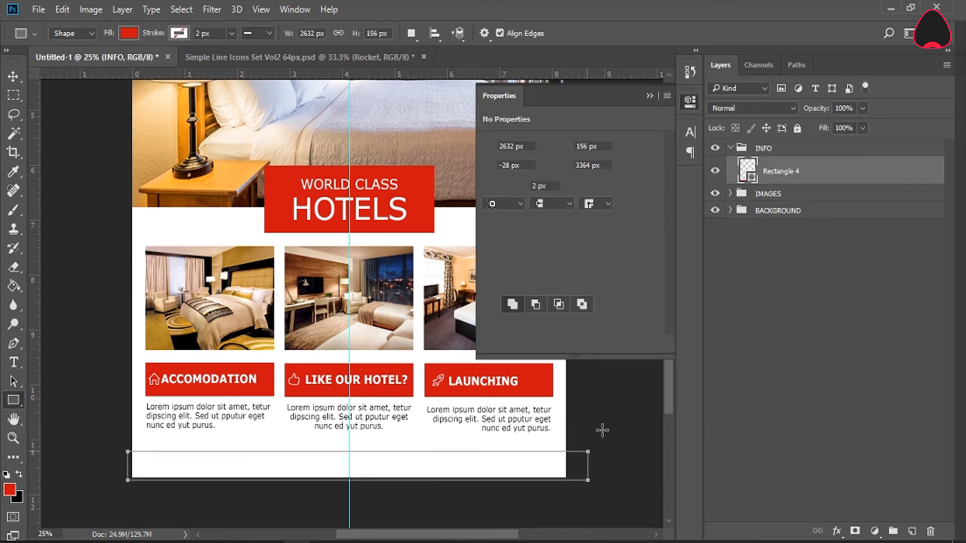
{"action": "left_click", "coordinate": [685, 102]}
{"action": "key", "text": "v"}
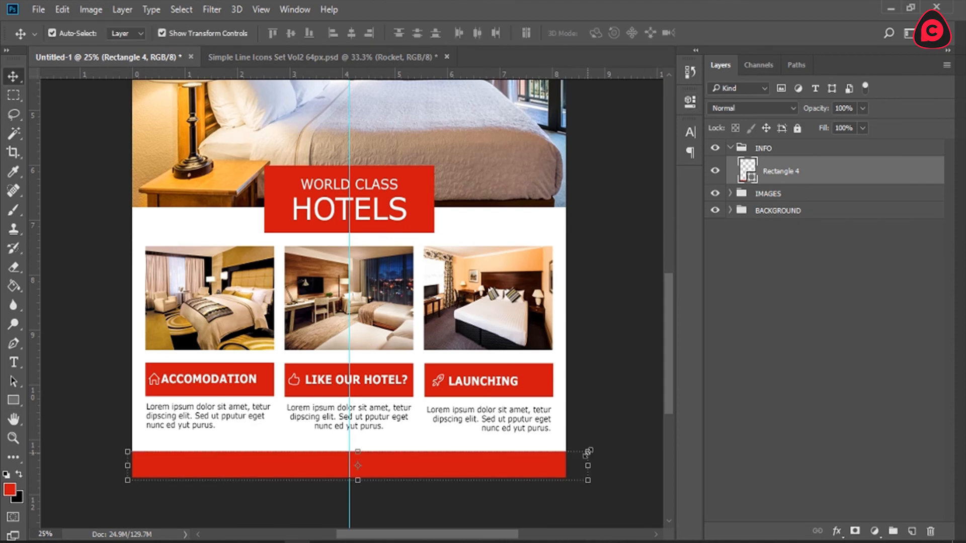
Step: Transform the footer bar so its ends and lower edge align with the page edges
{"action": "key", "text": "ctrl+t"}
{"action": "left_click_drag", "start_coordinate": [588, 480], "coordinate": [564, 479]}
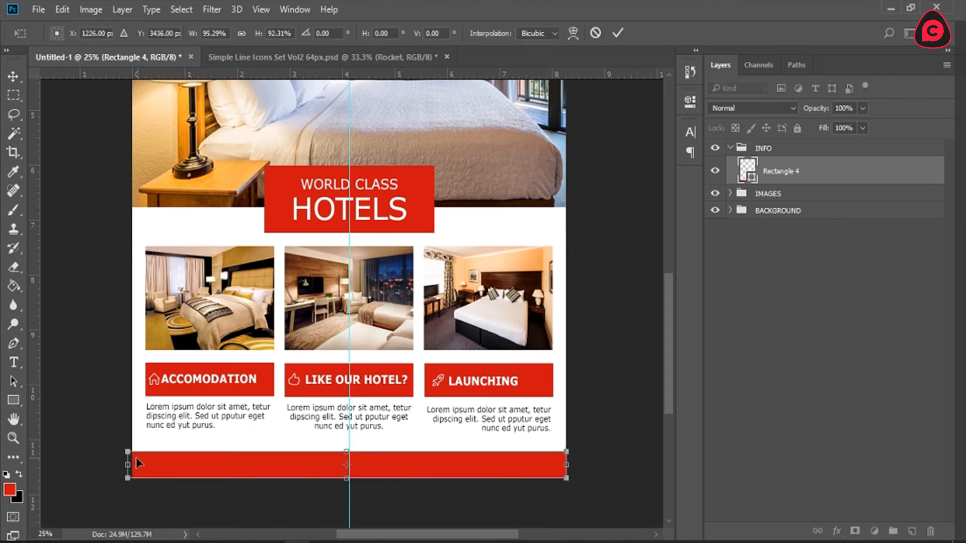
{"action": "left_click_drag", "start_coordinate": [128, 465], "coordinate": [132, 465]}
{"action": "left_click", "coordinate": [621, 35]}
Step: Duplicate the footer bar and transform the copy to -50% height, forming a thin strip directly above the original
{"action": "key", "text": "ctrl+j"}
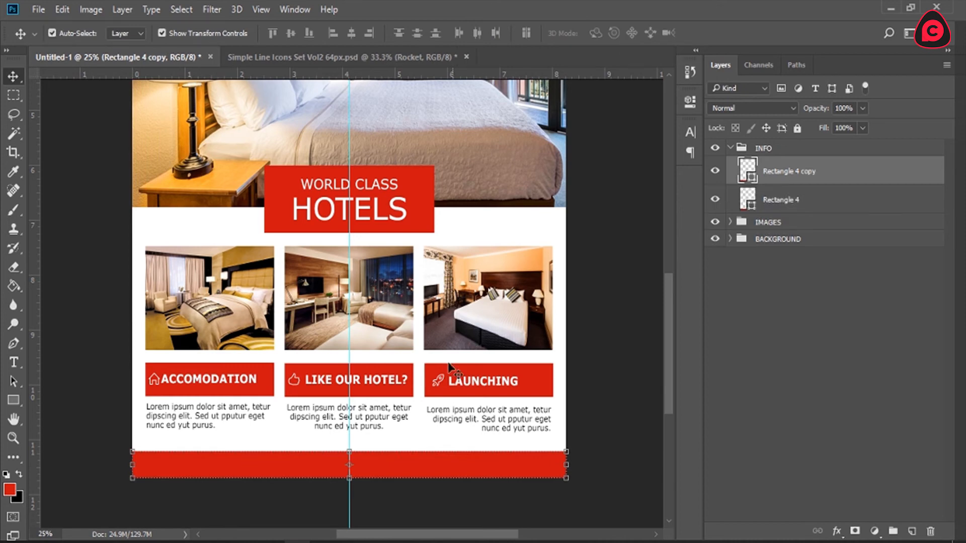
{"action": "key", "text": "ctrl+t"}
{"action": "left_click_drag", "start_coordinate": [349, 479], "coordinate": [359, 444]}
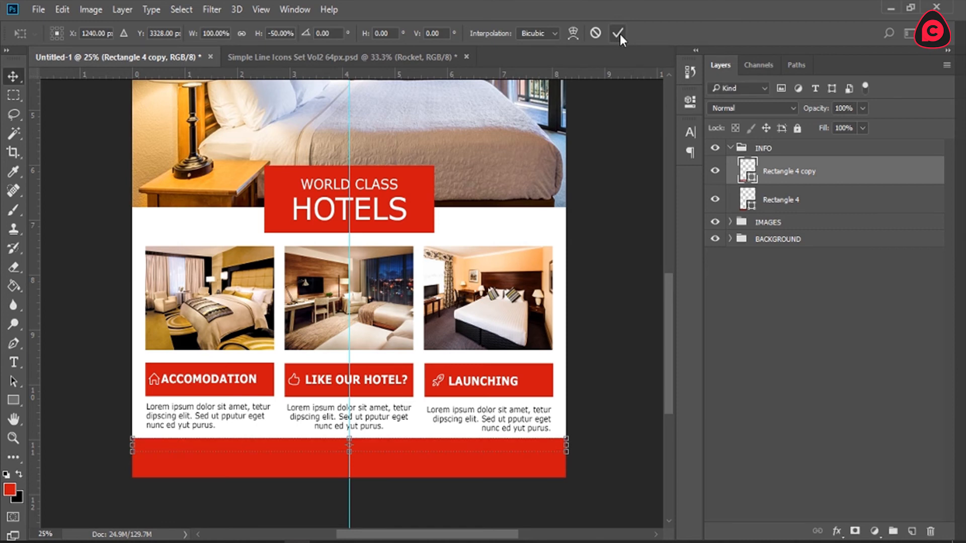
{"action": "left_click", "coordinate": [619, 33]}
Step: Change the thin strip's fill to dark gray 252525 and deselect the layer
{"action": "double_click", "coordinate": [745, 166]}
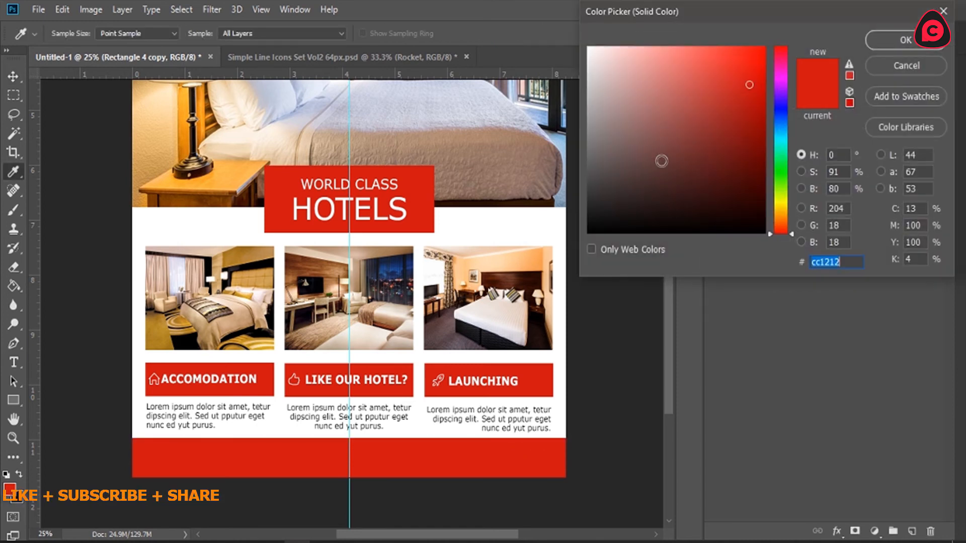
{"action": "left_click_drag", "start_coordinate": [661, 160], "coordinate": [526, 320]}
{"action": "left_click_drag", "start_coordinate": [610, 146], "coordinate": [582, 206]}
{"action": "left_click", "coordinate": [890, 64]}
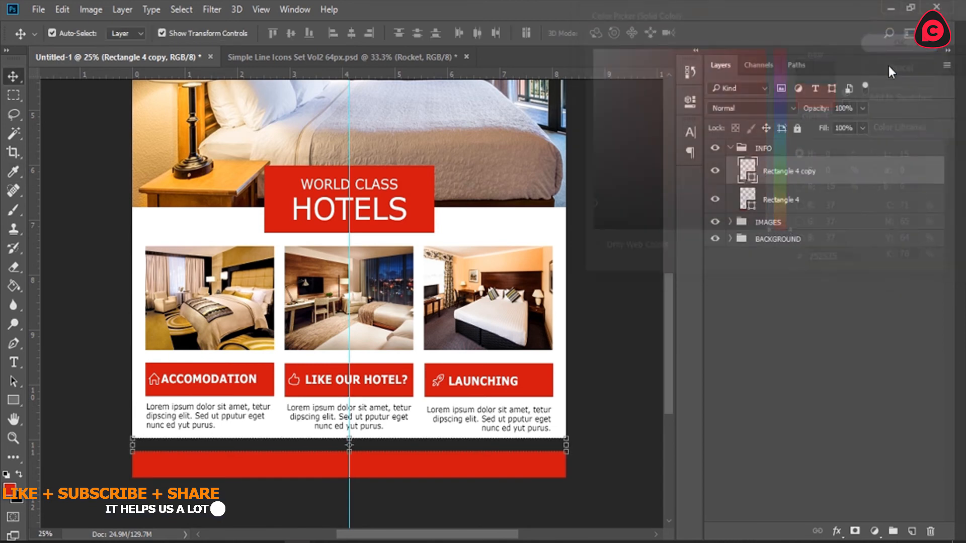
{"action": "left_click", "coordinate": [887, 379]}
Step: Zoom in on the footer and add a new layer above Rectangle 4 copy in the INFO group
{"action": "key", "text": "z"}
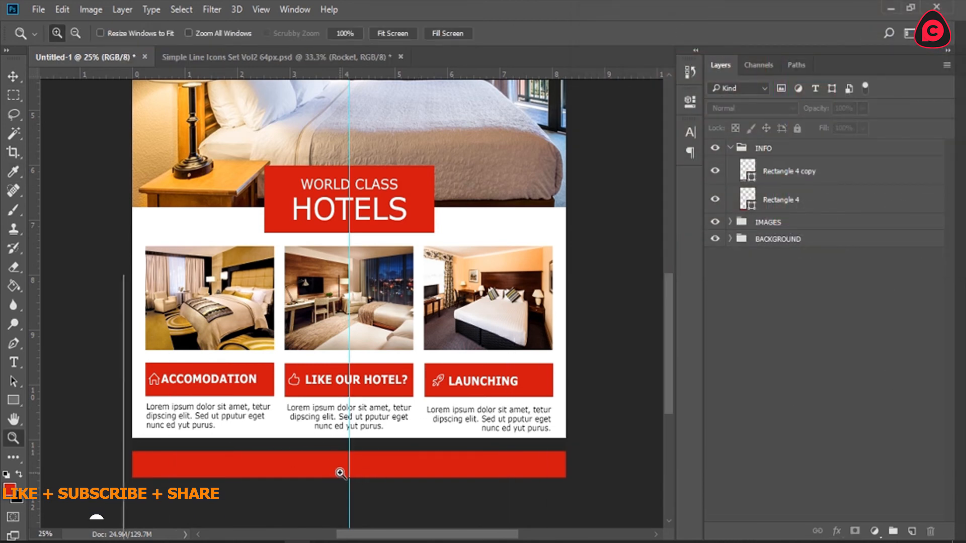
{"action": "left_click", "coordinate": [340, 472]}
{"action": "scroll", "coordinate": [339, 471], "scroll_direction": "down", "scroll_amount": 2}
{"action": "left_click", "coordinate": [371, 419]}
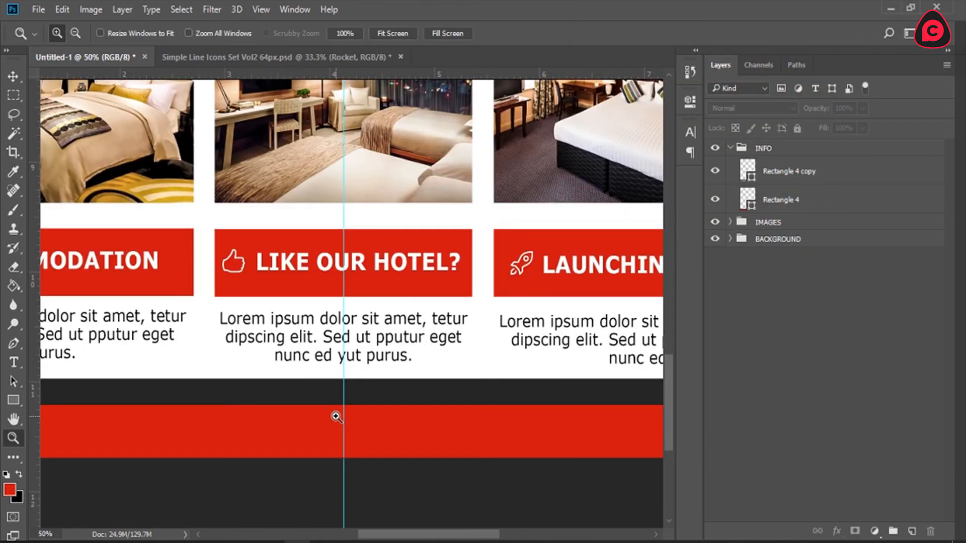
{"action": "left_click", "coordinate": [336, 417]}
{"action": "left_click", "coordinate": [826, 173]}
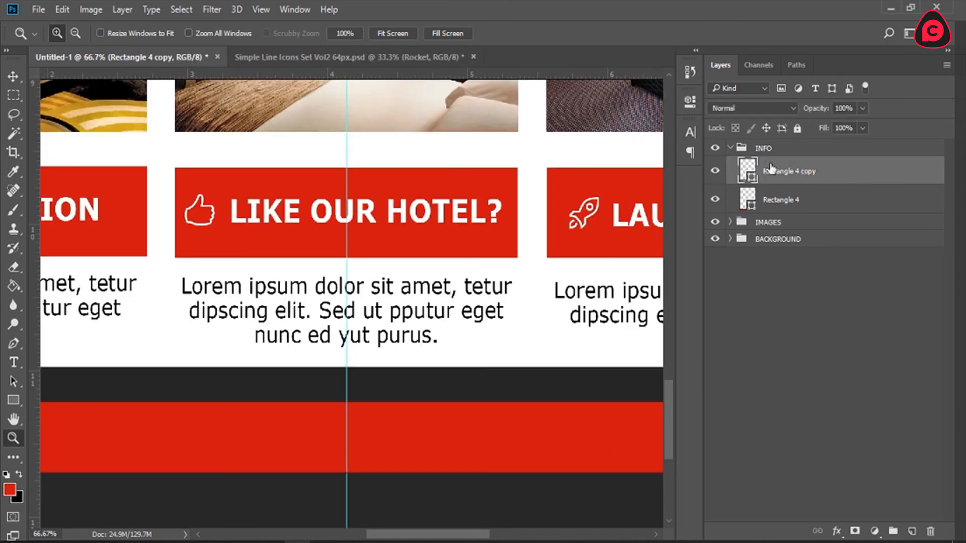
{"action": "left_click", "coordinate": [913, 531]}
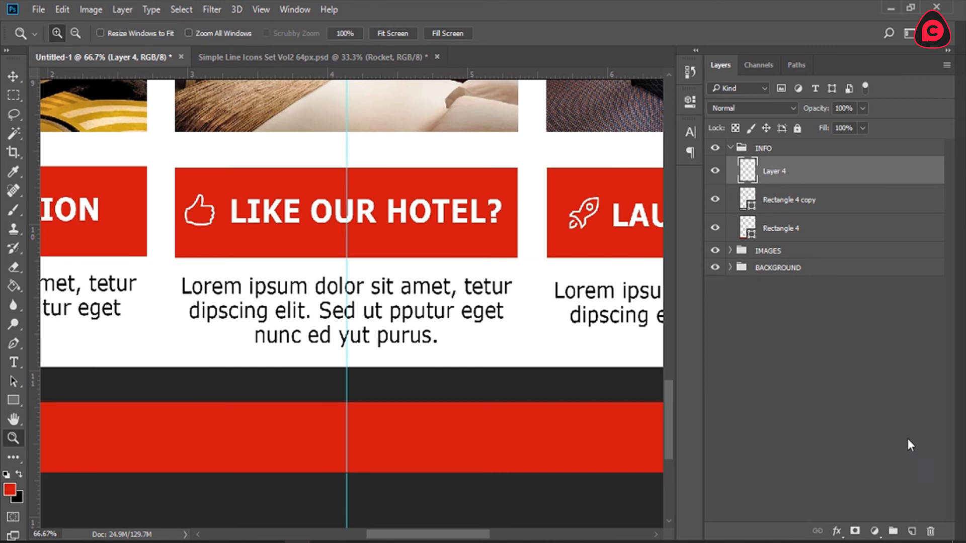
Step: Add the text TARKWA - GHANA on the dark strip and center-align it
{"action": "left_click", "coordinate": [17, 360]}
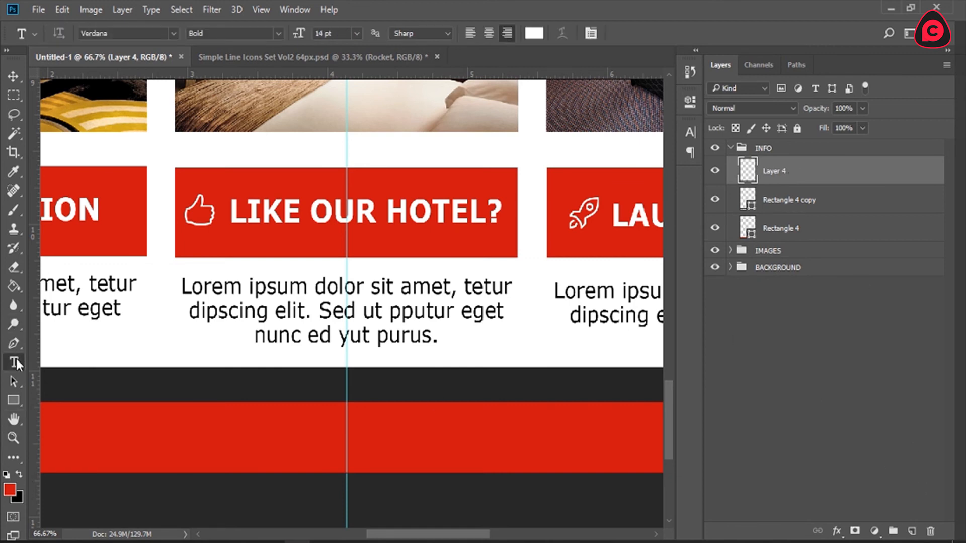
{"action": "left_click", "coordinate": [342, 396]}
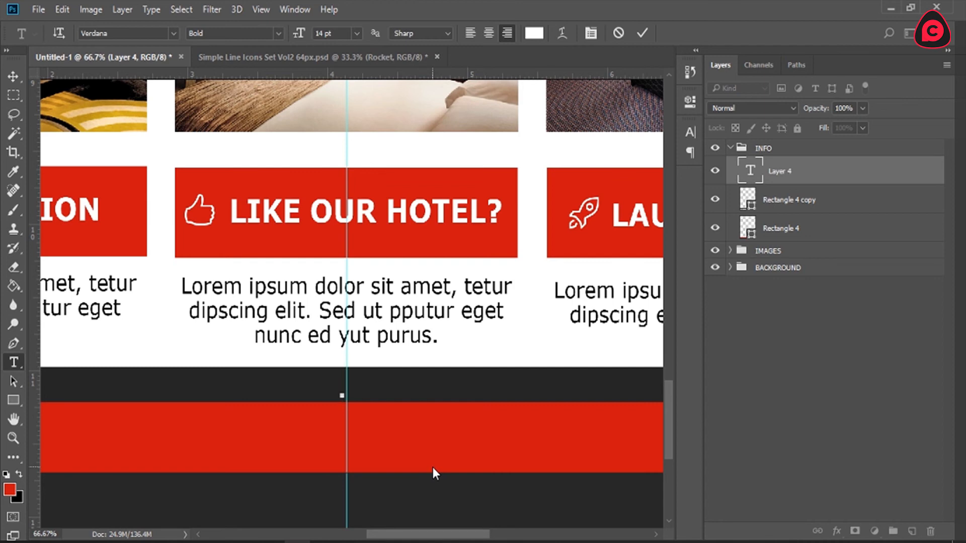
{"action": "type", "text": "TARKWA - GHANA"}
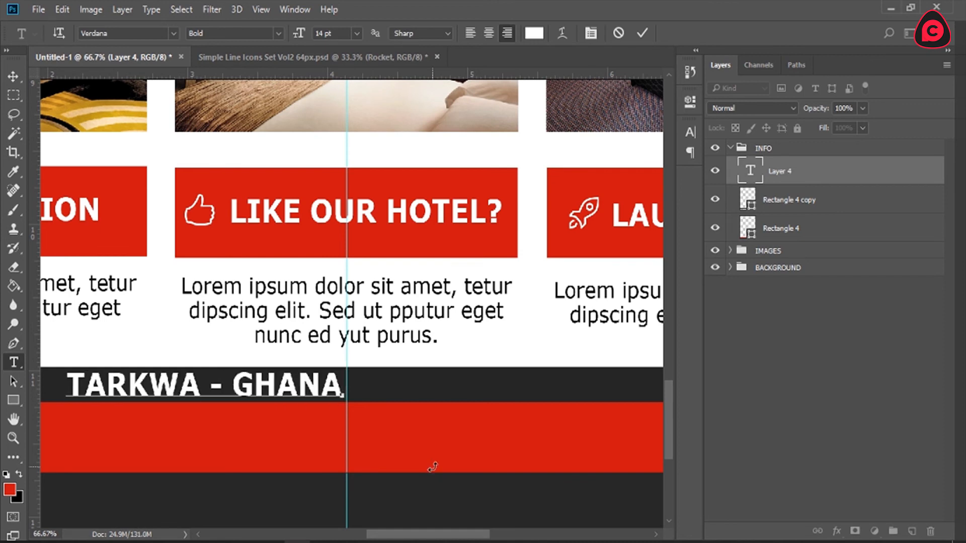
{"action": "key", "text": "ctrl+a"}
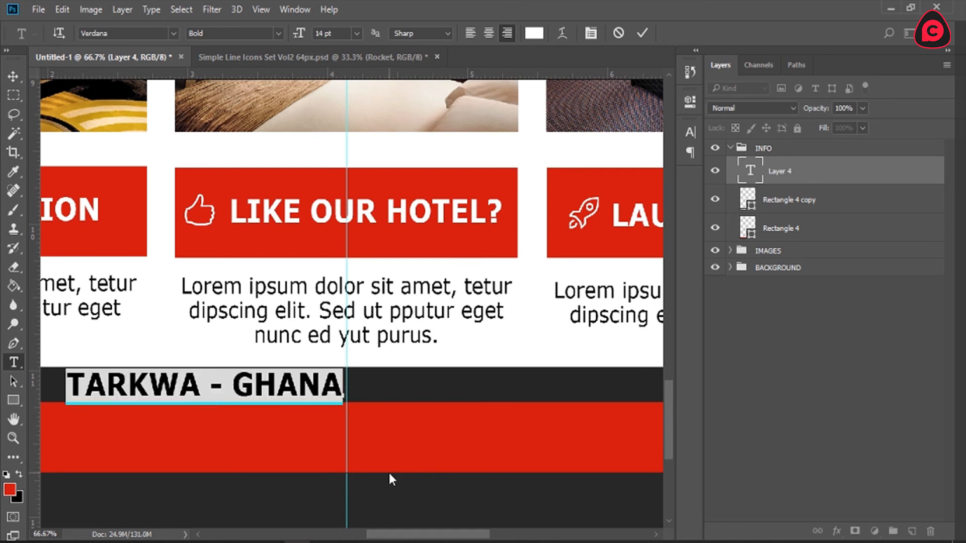
{"action": "left_click", "coordinate": [484, 35]}
Step: Change the word TARKWA to the Regular font style
{"action": "left_click", "coordinate": [347, 389]}
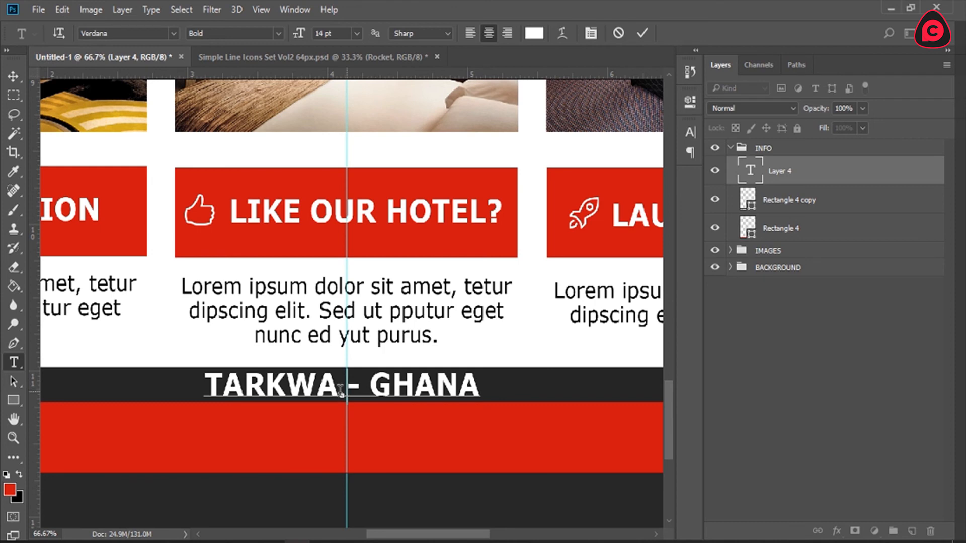
{"action": "left_click_drag", "start_coordinate": [347, 391], "coordinate": [168, 360]}
{"action": "left_click", "coordinate": [265, 32]}
{"action": "left_click", "coordinate": [258, 46]}
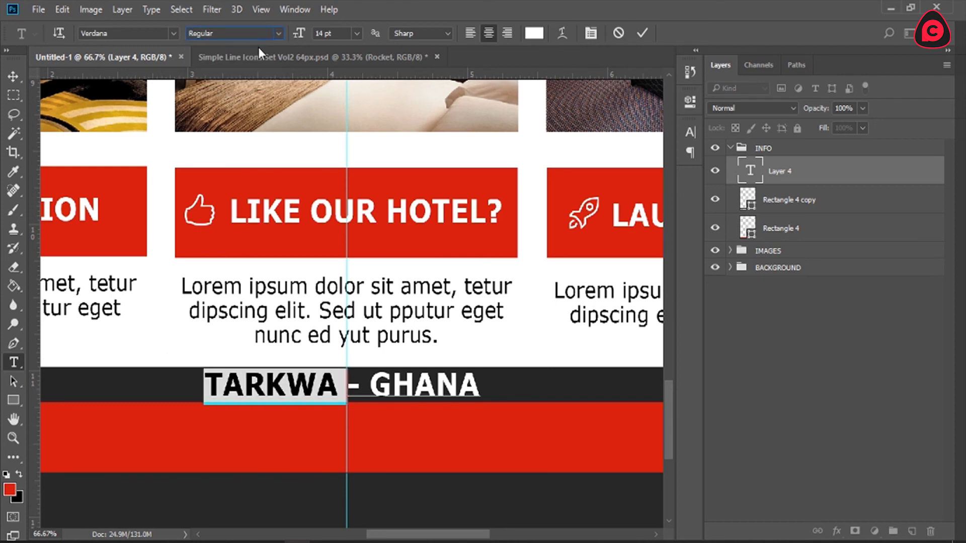
Step: Set the whole TARKWA - GHANA text to 12 pt and commit it
{"action": "left_click", "coordinate": [345, 394]}
{"action": "key", "text": "ctrl+a"}
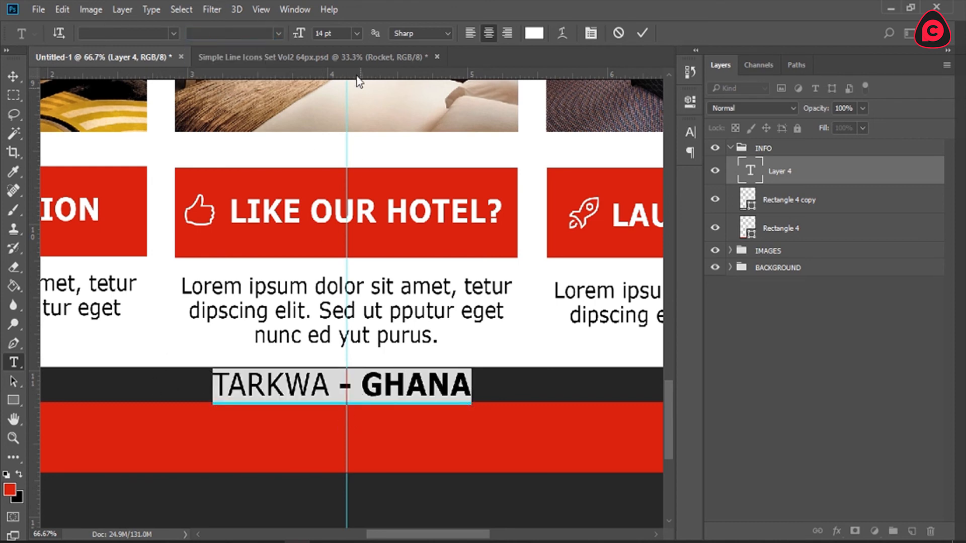
{"action": "left_click", "coordinate": [357, 33]}
{"action": "left_click", "coordinate": [357, 153]}
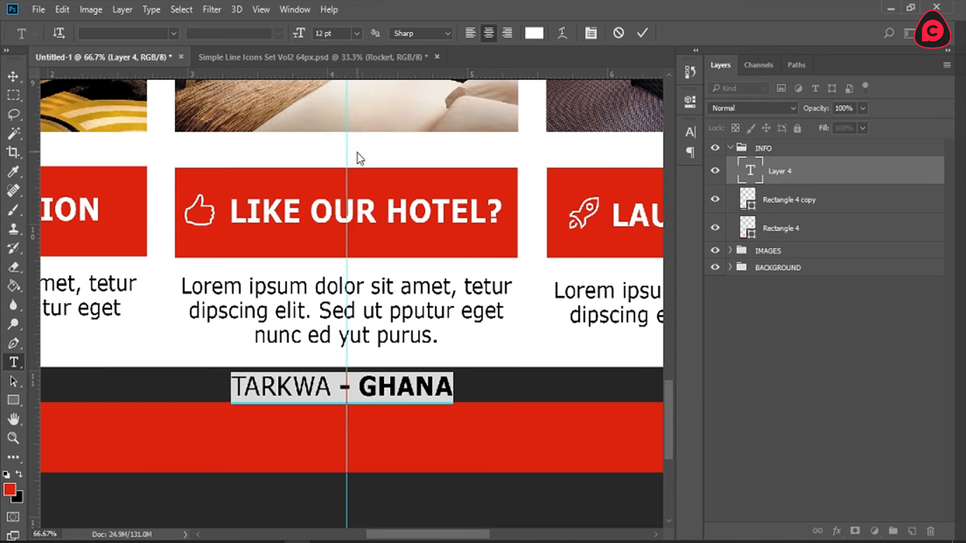
{"action": "left_click", "coordinate": [642, 32]}
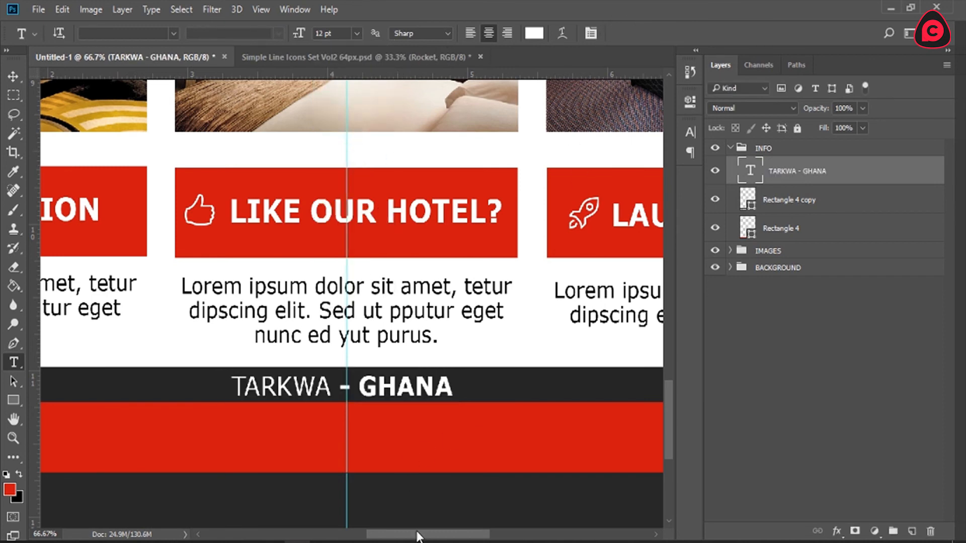
Step: Add a new text line reading CONTACT US on the red footer bar
{"action": "left_click_drag", "start_coordinate": [418, 534], "coordinate": [407, 536]}
{"action": "key", "text": "z"}
{"action": "left_click", "coordinate": [391, 32]}
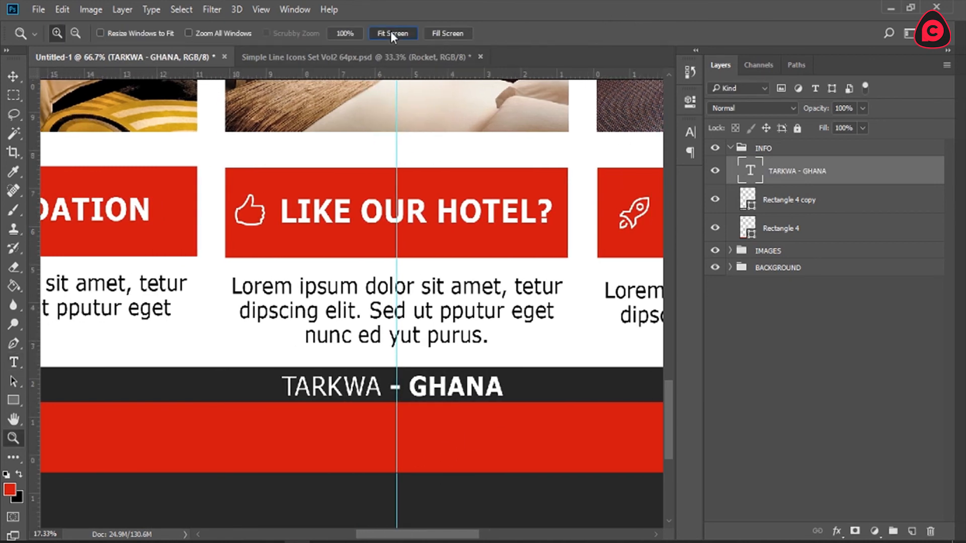
{"action": "left_click", "coordinate": [451, 31]}
{"action": "left_click_drag", "start_coordinate": [670, 249], "coordinate": [674, 379]}
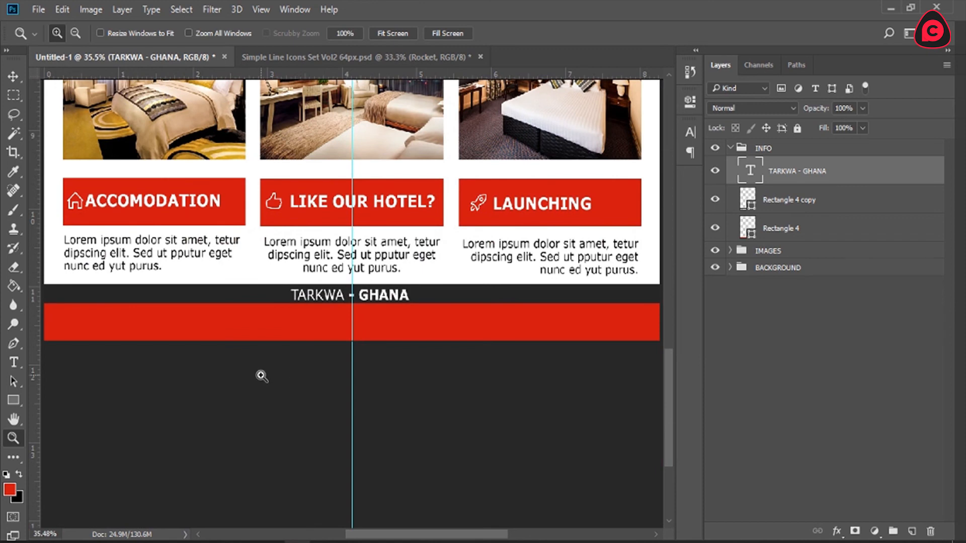
{"action": "key", "text": "t"}
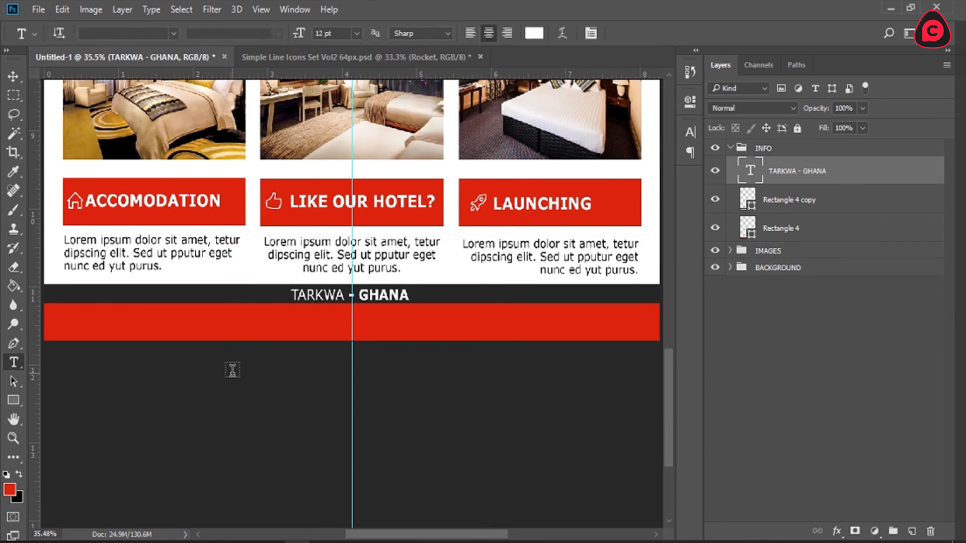
{"action": "left_click", "coordinate": [250, 332]}
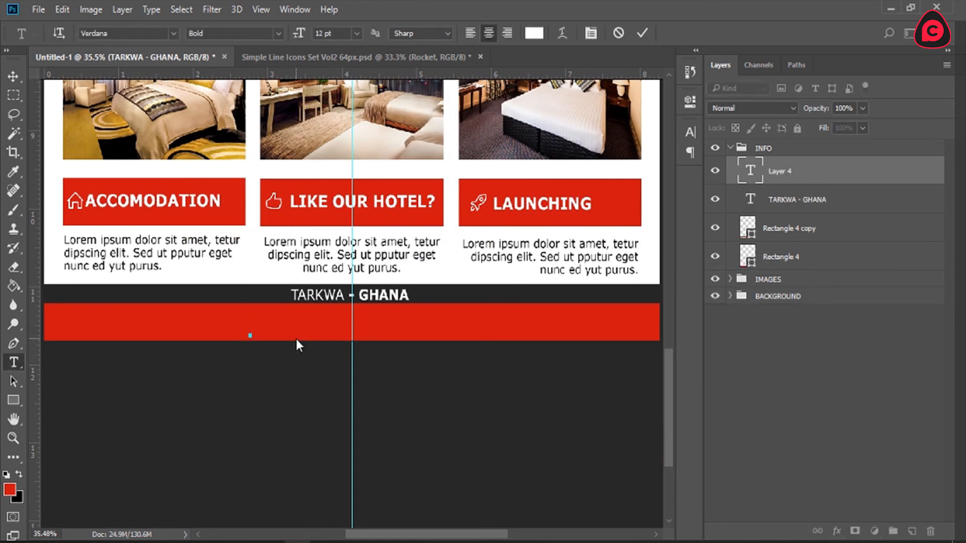
{"action": "type", "text": "CONTACT US"}
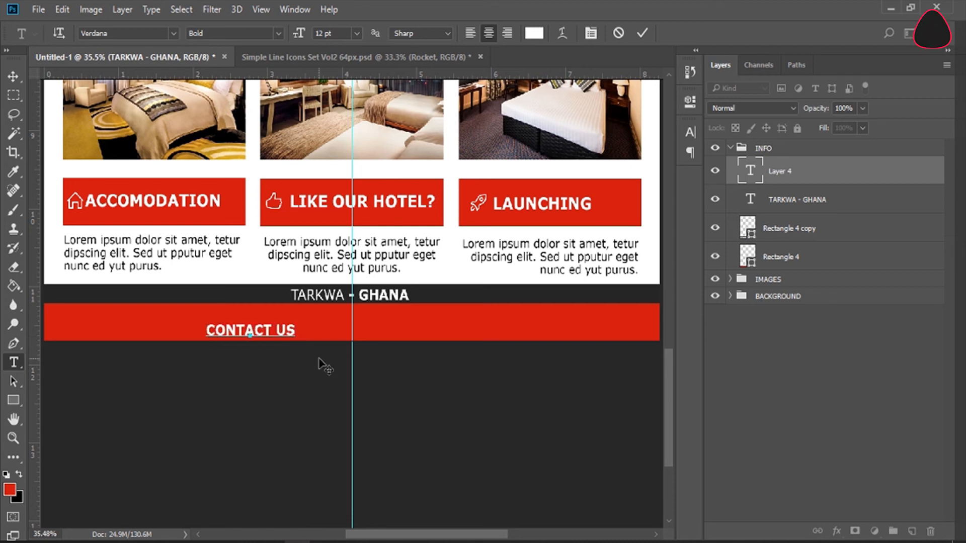
Step: Left-align the CONTACT US text, move it to the red bar's left end, and append a colon and the phone number
{"action": "left_click", "coordinate": [470, 32]}
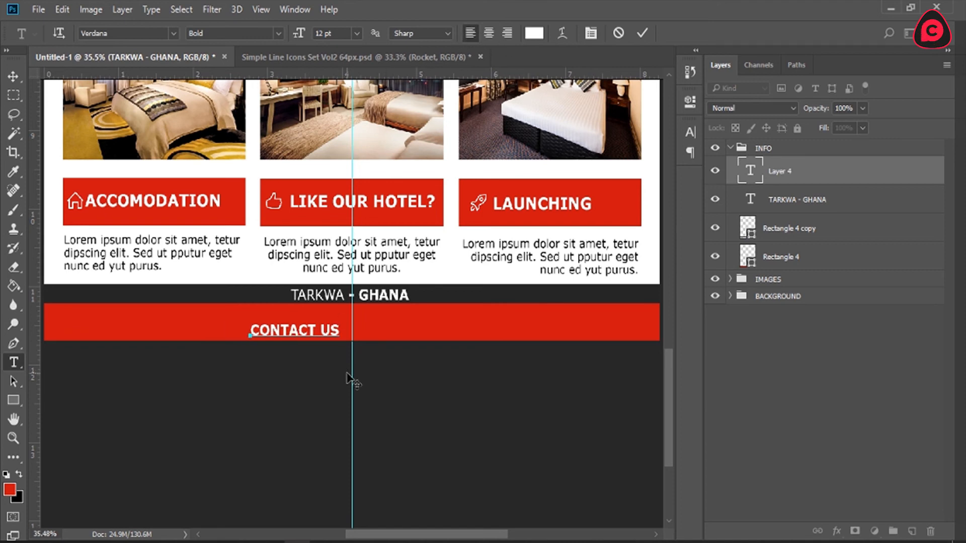
{"action": "left_click_drag", "start_coordinate": [339, 360], "coordinate": [147, 353]}
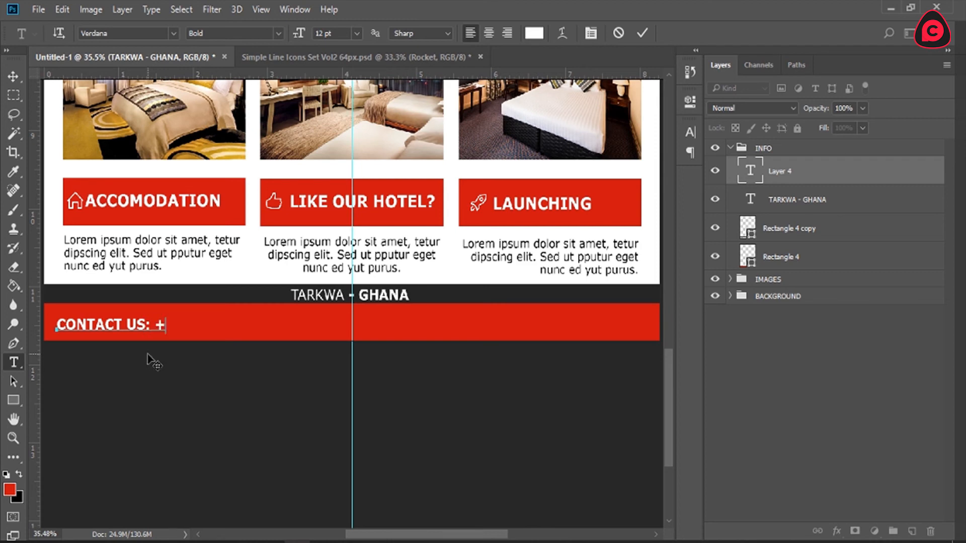
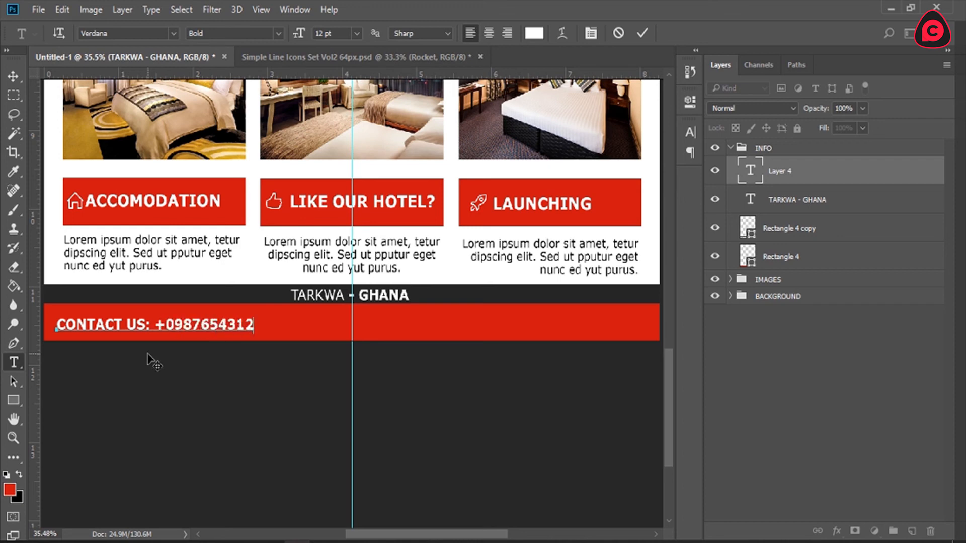
{"action": "left_click", "coordinate": [642, 33]}
Step: Add a second text line on the red bar reading EMAIL: followed by the contact e-mail address
{"action": "left_click", "coordinate": [354, 337]}
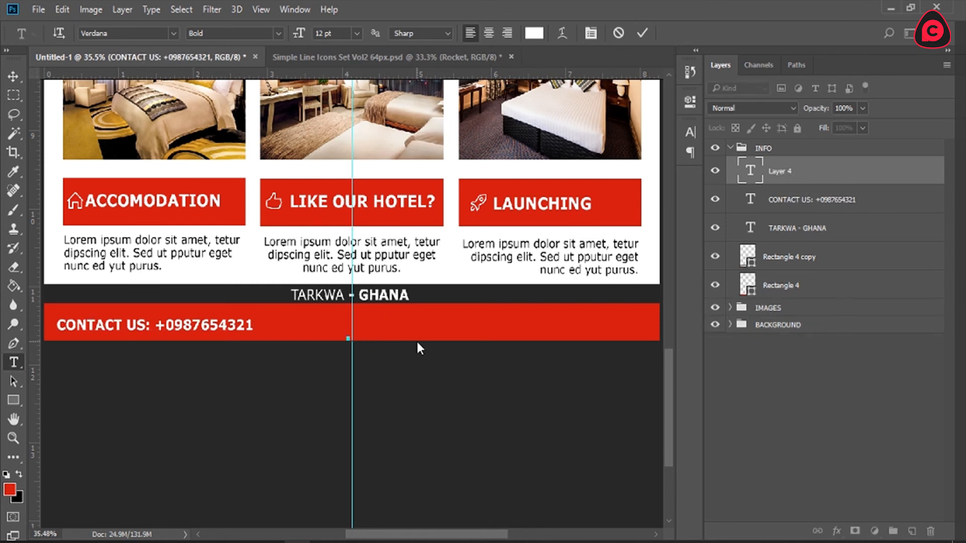
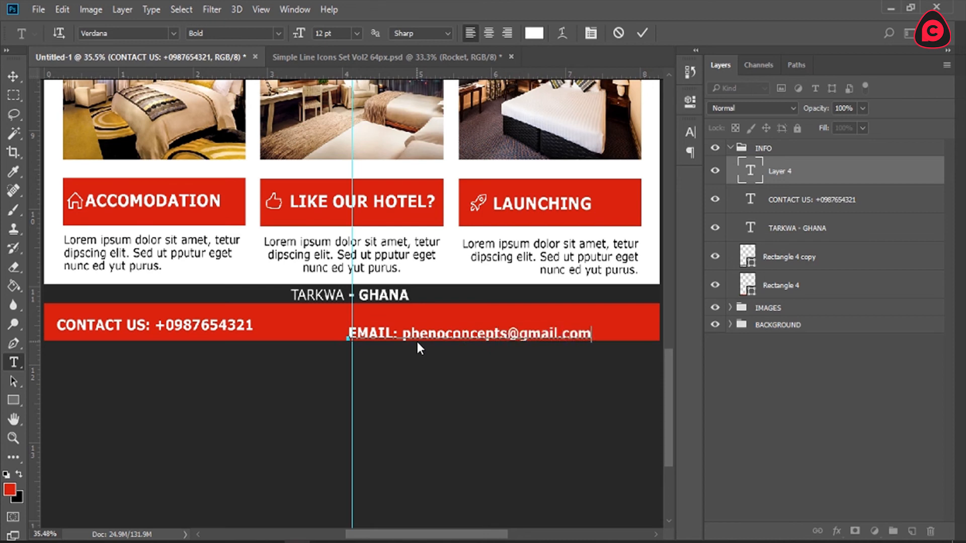
Step: Center-align the email line and position it around the vertical center guide on the red bar
{"action": "key", "text": "ctrl+a"}
{"action": "left_click", "coordinate": [489, 32]}
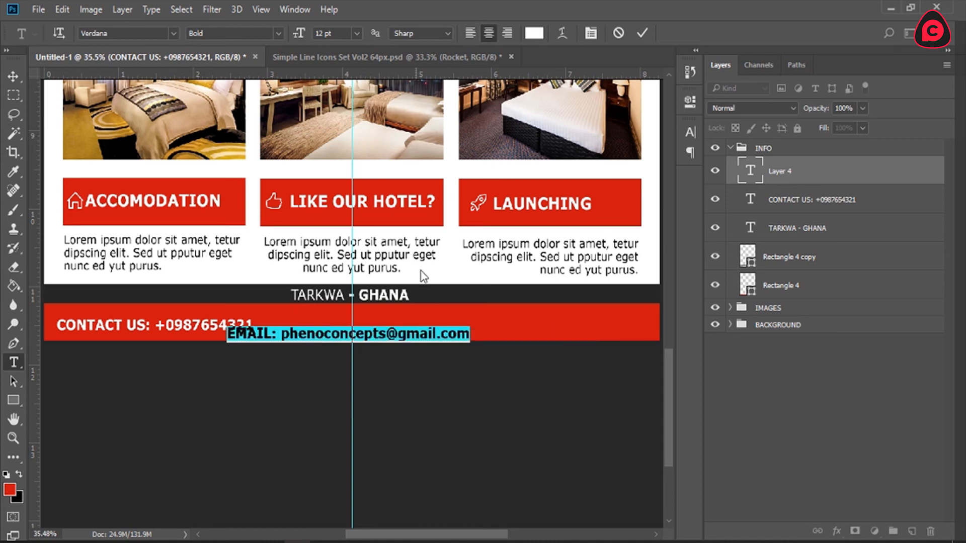
{"action": "mouse_move", "coordinate": [395, 366]}
{"action": "left_mouse_down"}
{"action": "mouse_move", "coordinate": [413, 355]}
{"action": "mouse_move", "coordinate": [402, 358]}
{"action": "left_mouse_up"}
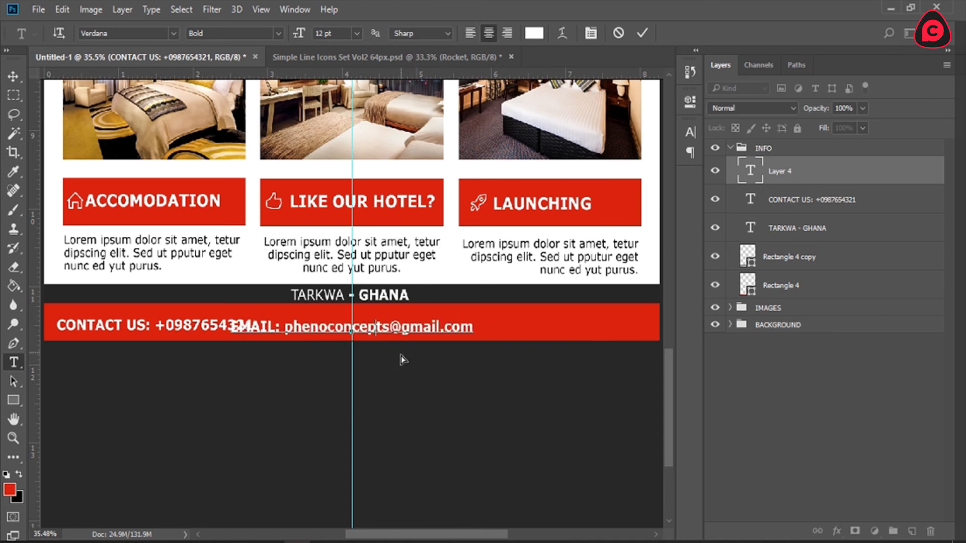
{"action": "left_click", "coordinate": [642, 33]}
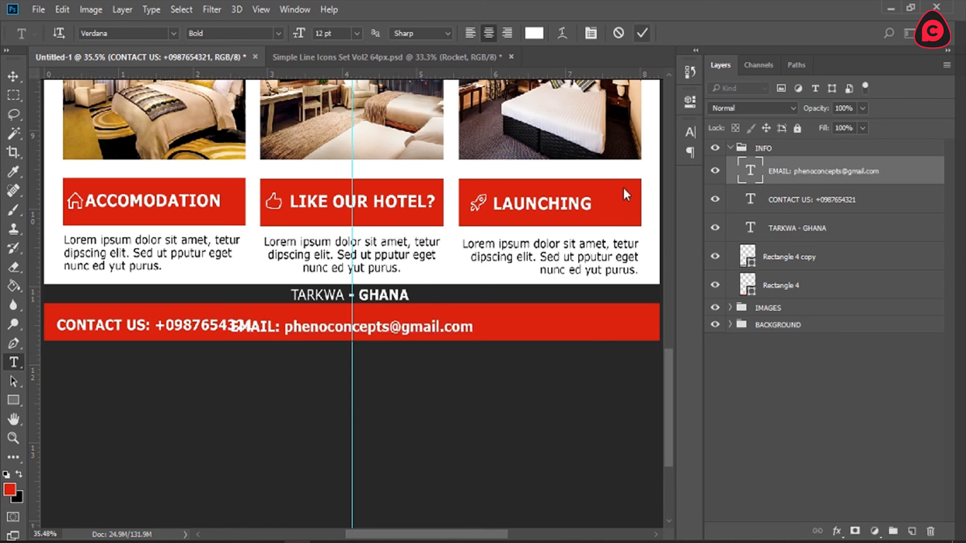
{"action": "left_click", "coordinate": [529, 333]}
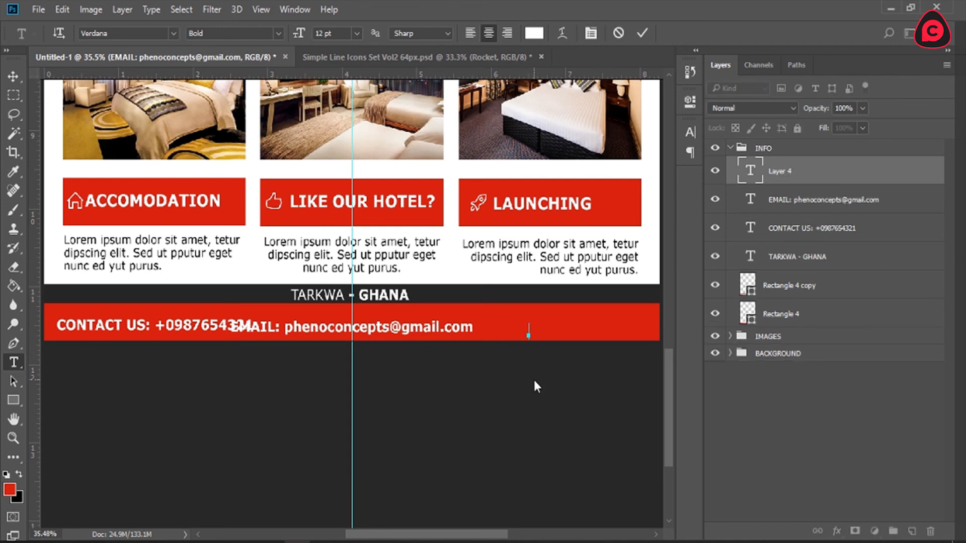
{"action": "type", "text": "web"}
{"action": "key", "text": "BackSpace"}
{"action": "key", "text": "BackSpace"}
{"action": "key", "text": "BackSpace"}
{"action": "type", "text": "WEBSITE:"}
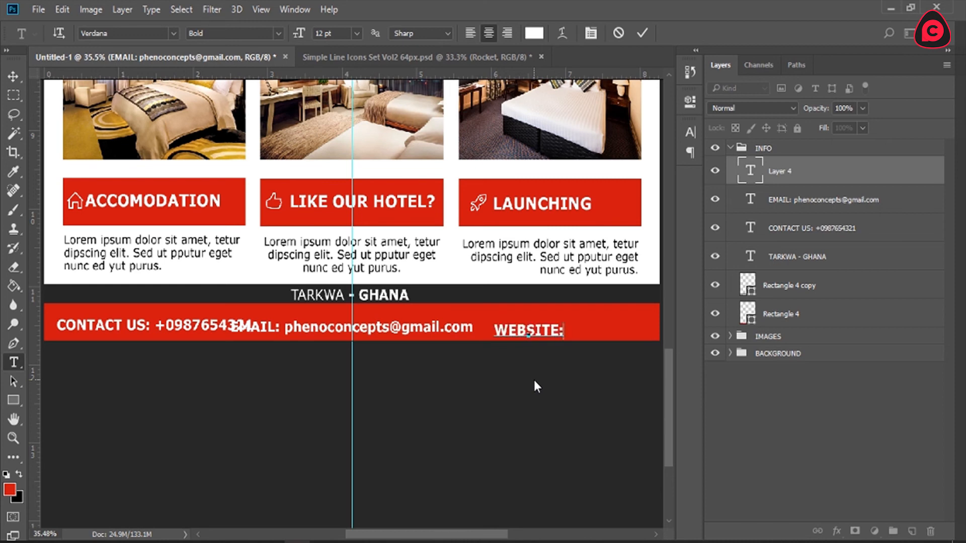
{"action": "type", "text": " www"}
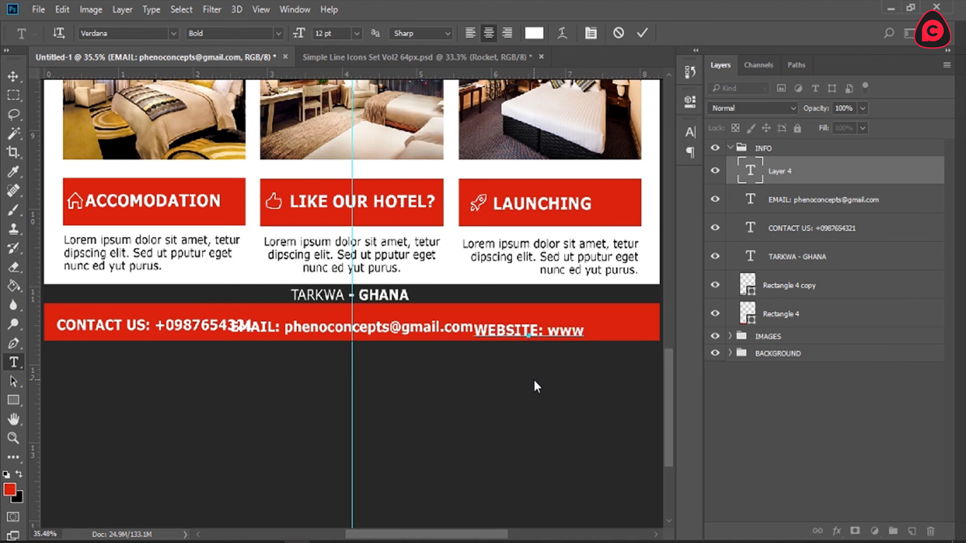
{"action": "type", "text": ".phenoco"}
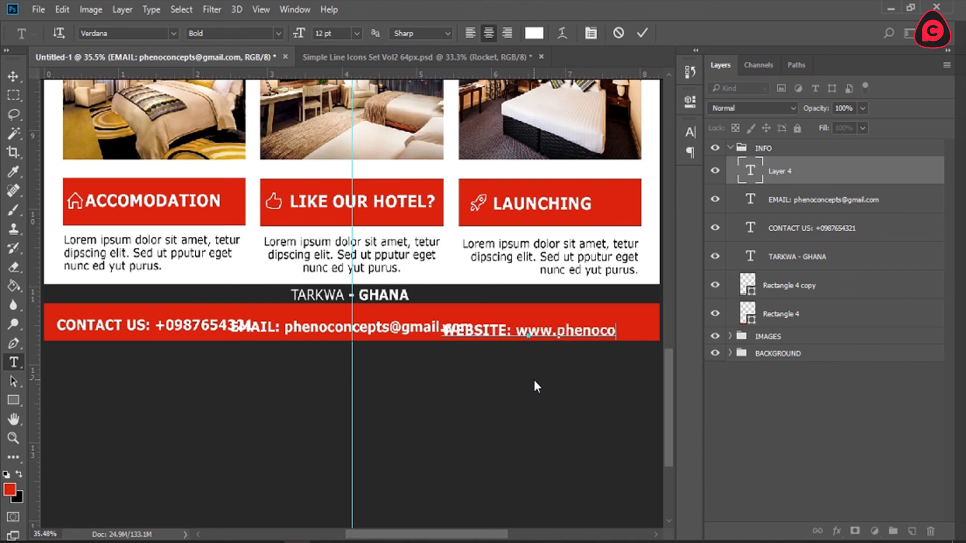
{"action": "type", "text": "ncepts.com"}
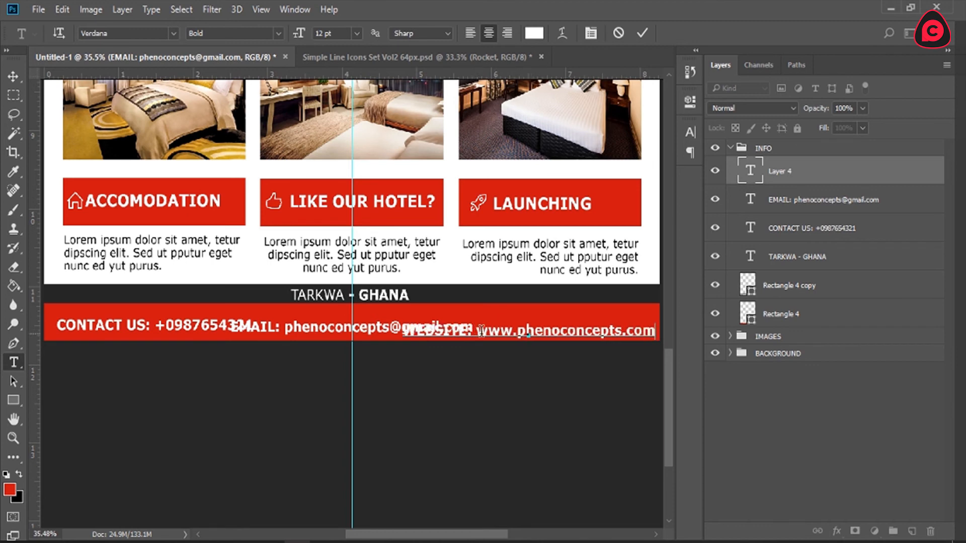
Step: Set the website line to 10 pt and change its web address to the Regular font style
{"action": "key", "text": "ctrl+a"}
{"action": "left_click", "coordinate": [355, 33]}
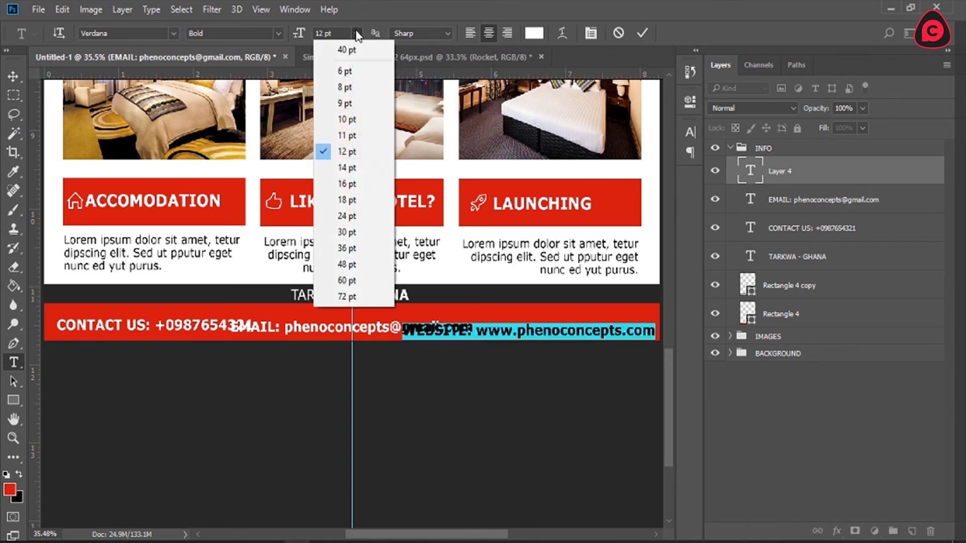
{"action": "left_click", "coordinate": [366, 110]}
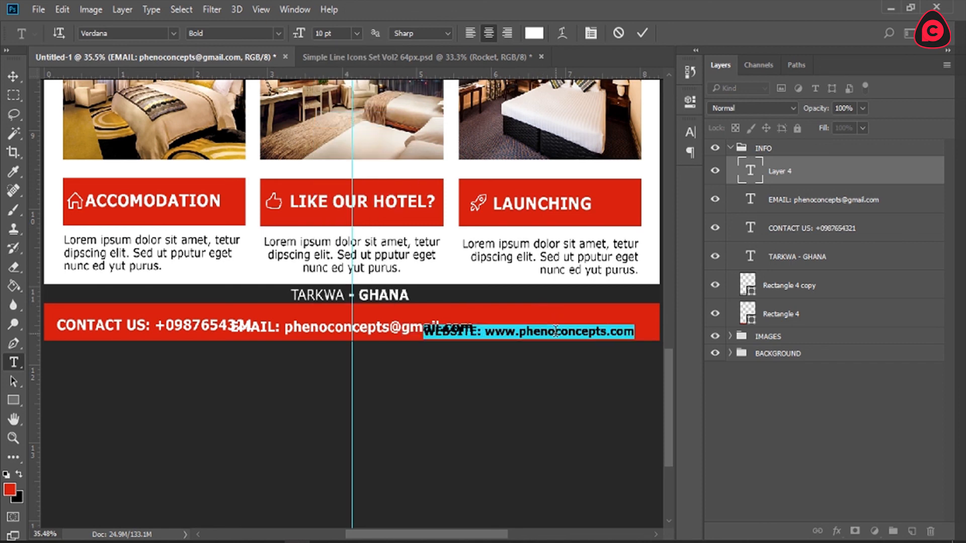
{"action": "left_click_drag", "start_coordinate": [489, 330], "coordinate": [634, 331]}
{"action": "left_click", "coordinate": [278, 34]}
{"action": "left_click", "coordinate": [271, 47]}
Step: Move the website line to the right end of the red bar and commit it
{"action": "left_click", "coordinate": [548, 332]}
{"action": "left_click_drag", "start_coordinate": [584, 370], "coordinate": [613, 363]}
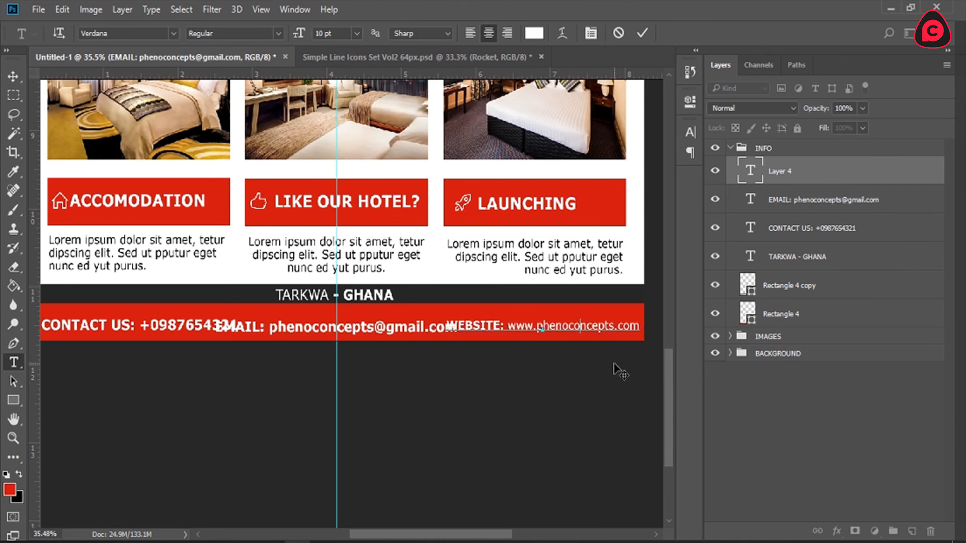
{"action": "left_click", "coordinate": [638, 34]}
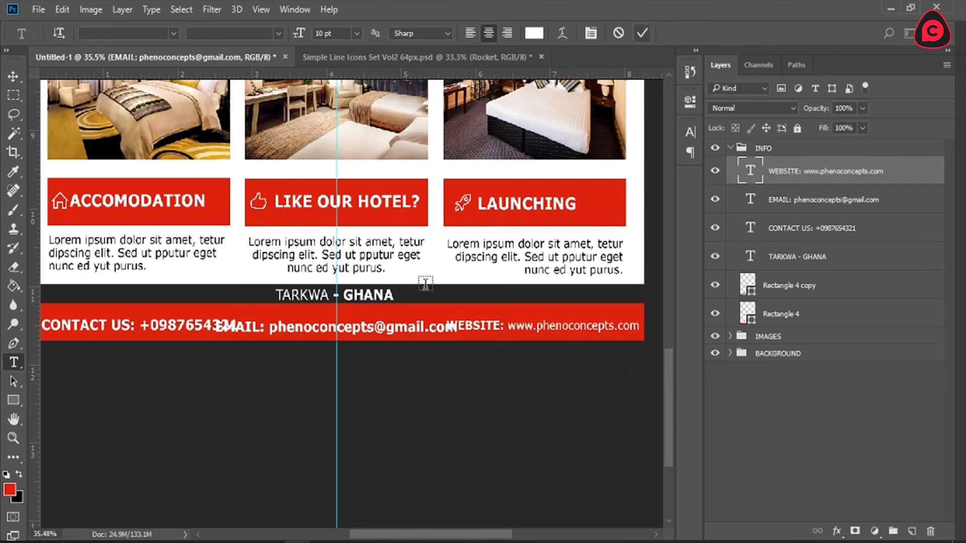
Step: Set the email line to 10 pt and change its e-mail address to the Regular font style
{"action": "left_click", "coordinate": [318, 330]}
{"action": "key", "text": "ctrl+a"}
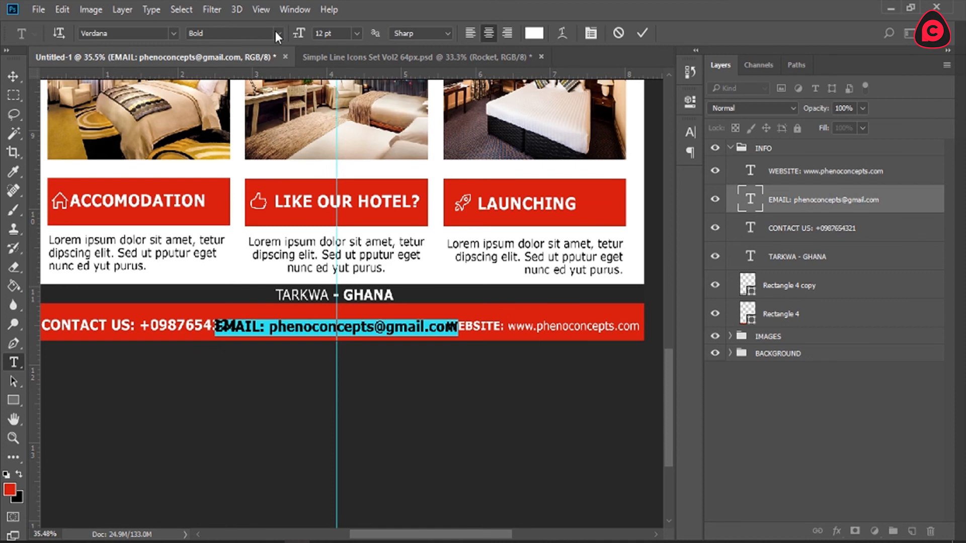
{"action": "left_click", "coordinate": [357, 33]}
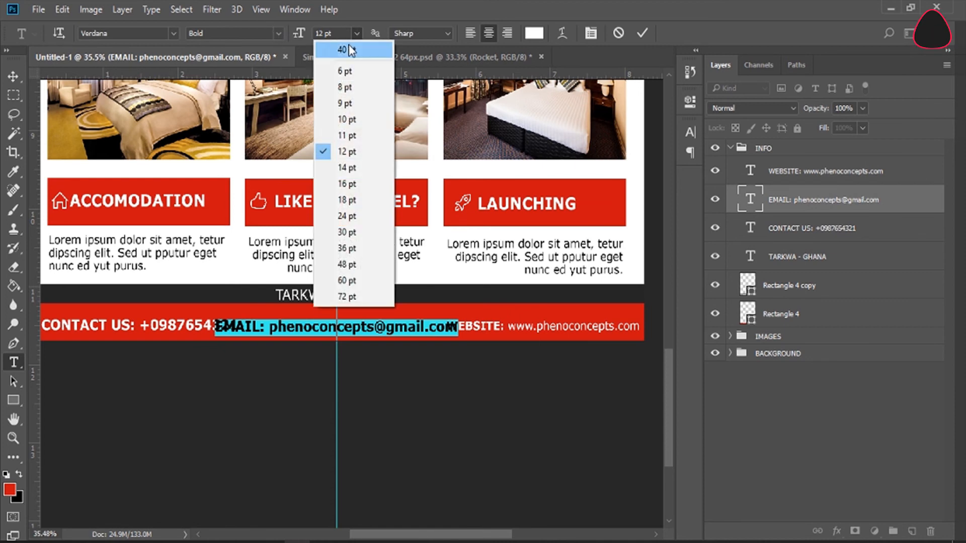
{"action": "left_click", "coordinate": [352, 119]}
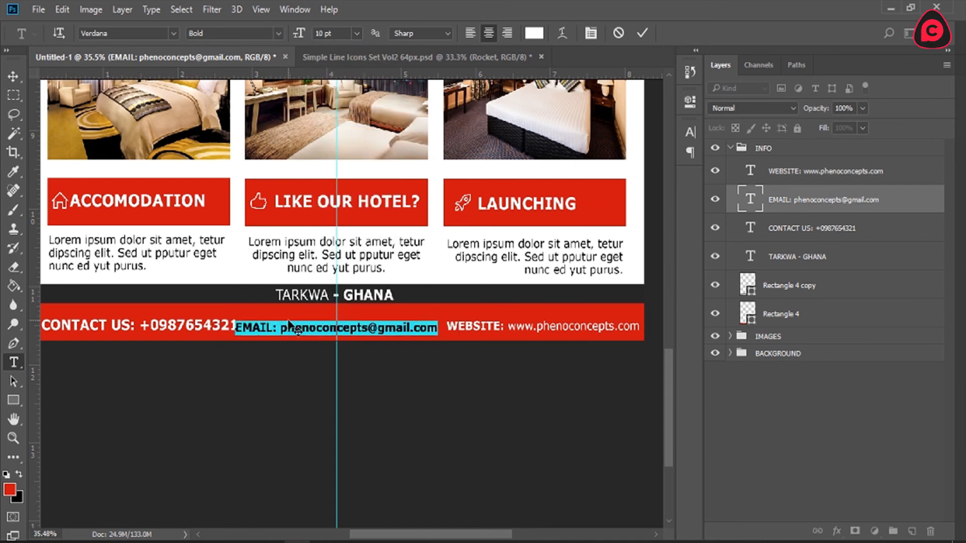
{"action": "left_click_drag", "start_coordinate": [281, 328], "coordinate": [438, 327]}
{"action": "left_click", "coordinate": [278, 33]}
{"action": "left_click", "coordinate": [202, 44]}
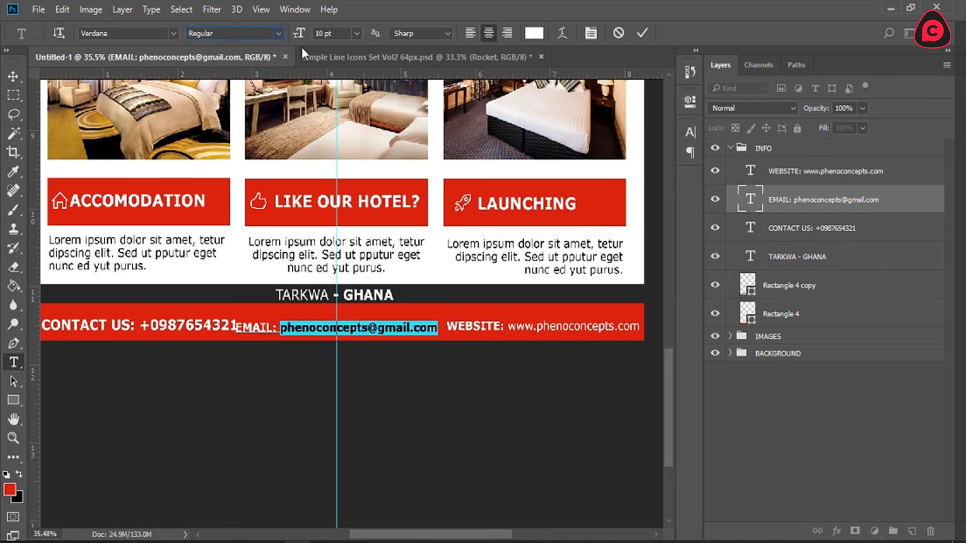
{"action": "left_click", "coordinate": [642, 34]}
Step: Set the CONTACT US line to 10 pt and change its phone number to the Regular font style
{"action": "left_click_drag", "start_coordinate": [438, 534], "coordinate": [417, 534]}
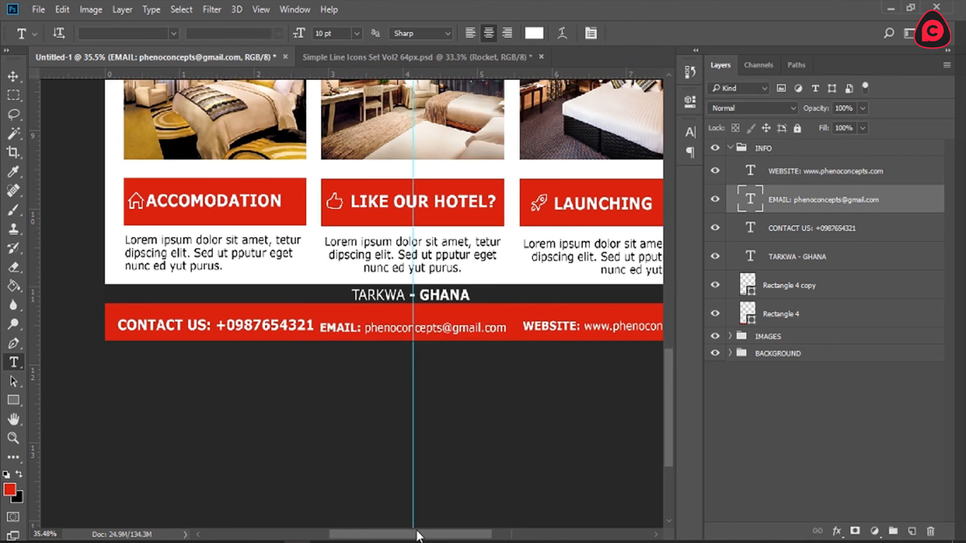
{"action": "left_click", "coordinate": [247, 331]}
{"action": "key", "text": "ctrl+a"}
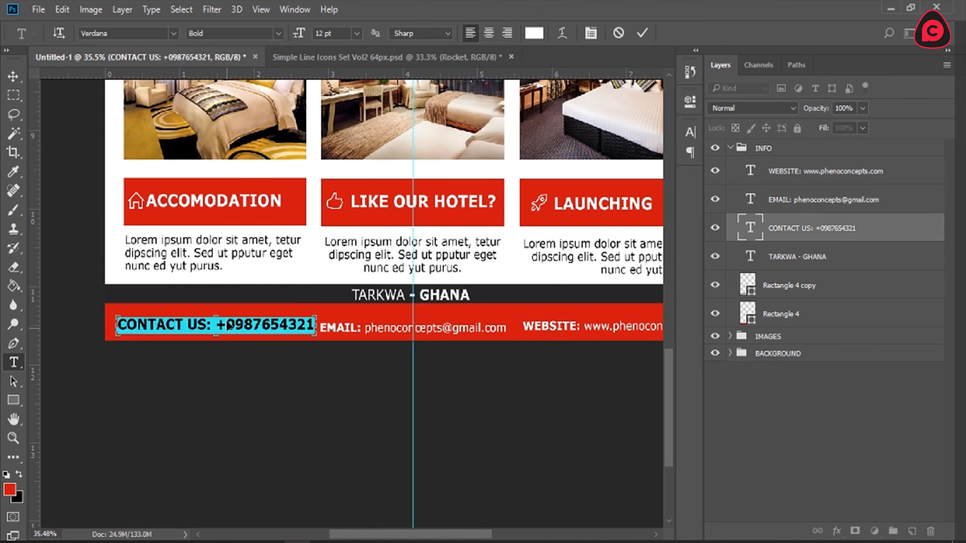
{"action": "left_click", "coordinate": [356, 34]}
{"action": "left_click", "coordinate": [355, 119]}
{"action": "left_click_drag", "start_coordinate": [199, 327], "coordinate": [283, 327]}
{"action": "left_click", "coordinate": [270, 34]}
{"action": "left_click", "coordinate": [214, 43]}
{"action": "left_click", "coordinate": [649, 29]}
Step: Reposition the CONTACT US and email lines so both sit level at mid-height in the red footer bar, and commit each
{"action": "left_click", "coordinate": [217, 327]}
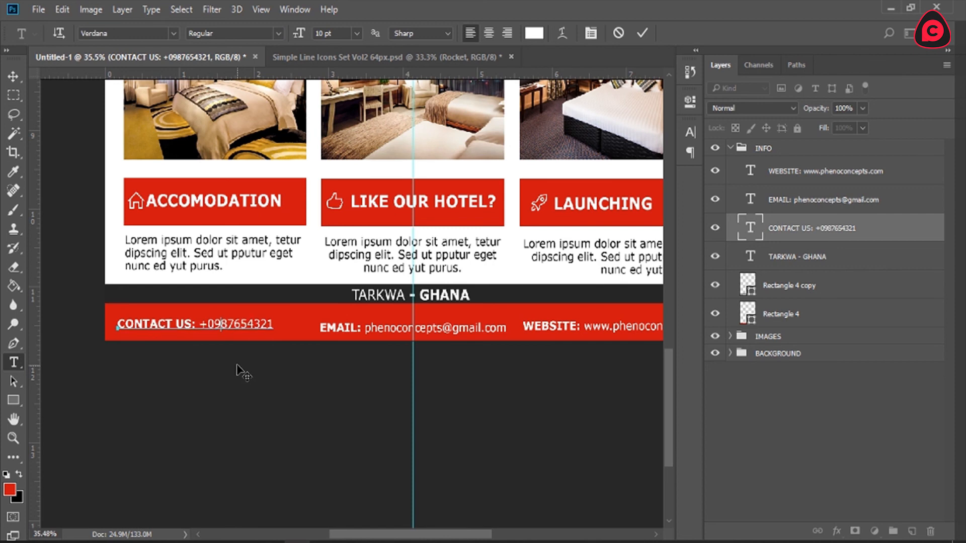
{"action": "left_click", "coordinate": [641, 35]}
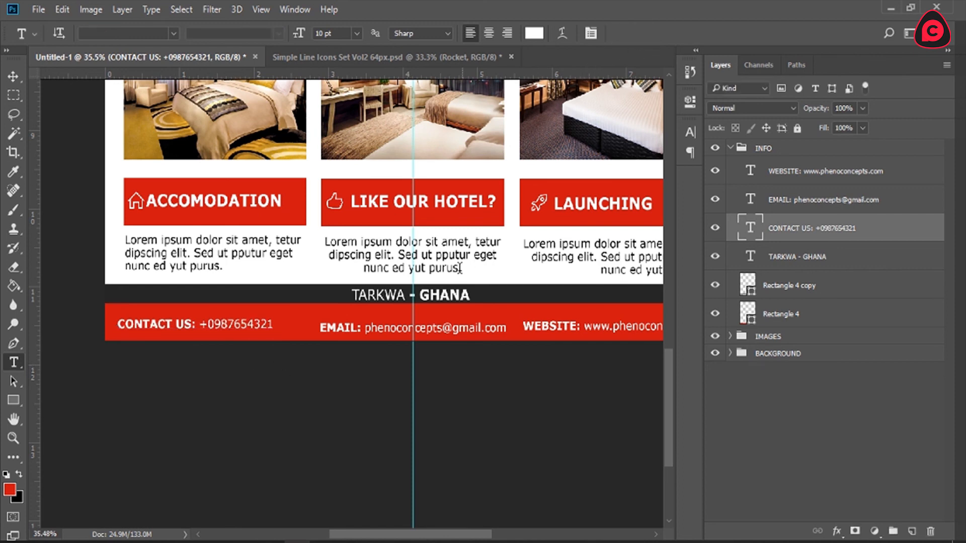
{"action": "left_click", "coordinate": [413, 326]}
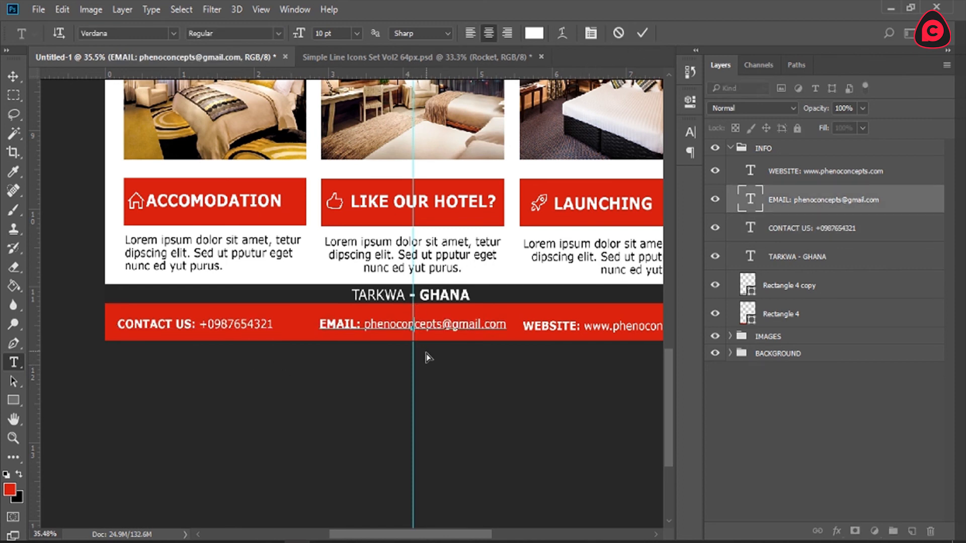
{"action": "left_click", "coordinate": [643, 33]}
Step: Move the WEBSITE line up level with the other contact lines in the red footer bar and commit it
{"action": "left_click_drag", "start_coordinate": [448, 534], "coordinate": [484, 538]}
{"action": "left_click", "coordinate": [551, 328]}
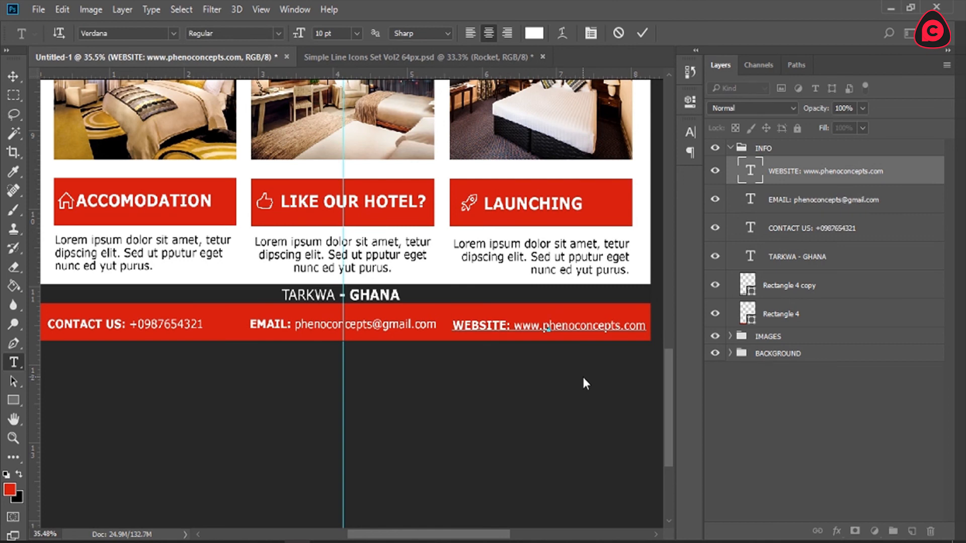
{"action": "left_click_drag", "start_coordinate": [583, 373], "coordinate": [584, 373]}
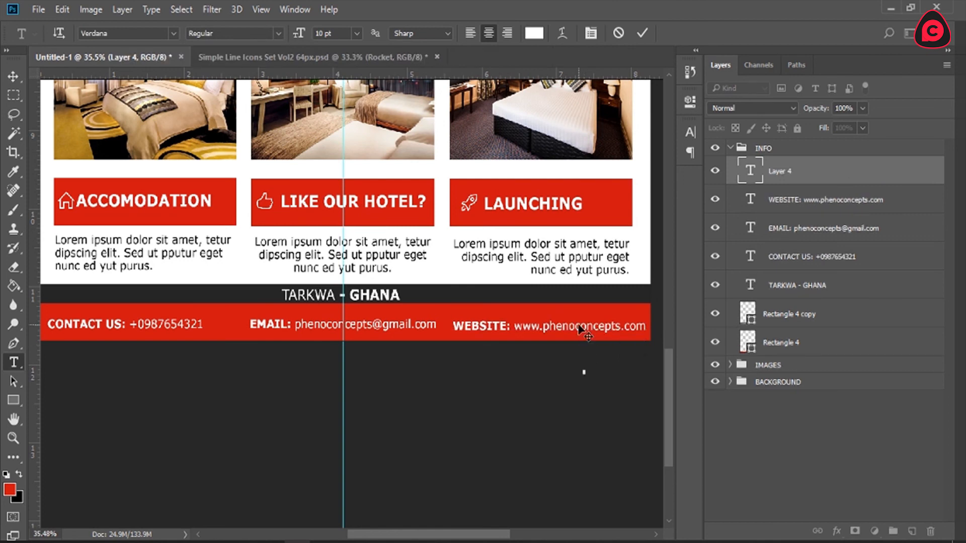
{"action": "key", "text": "Escape"}
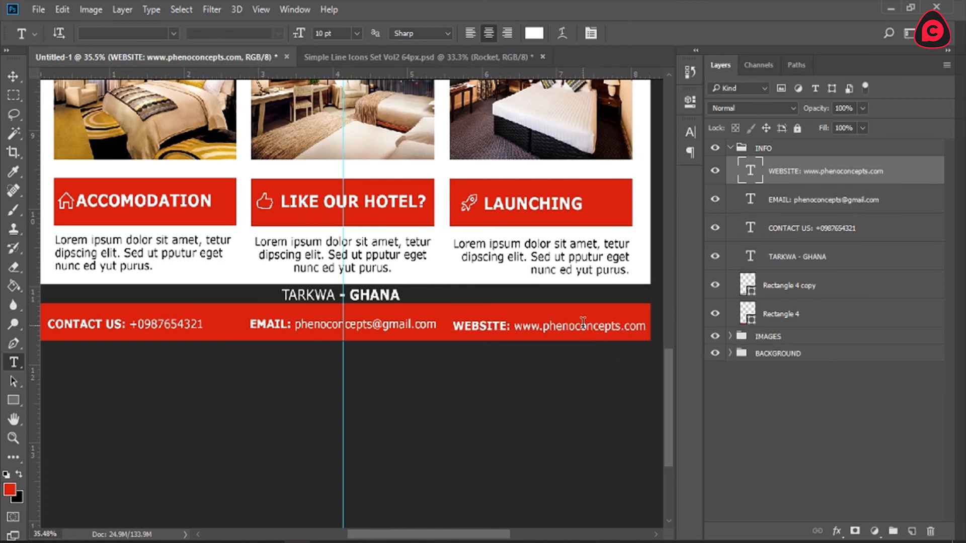
{"action": "left_click", "coordinate": [583, 324]}
{"action": "left_click_drag", "start_coordinate": [605, 362], "coordinate": [601, 363]}
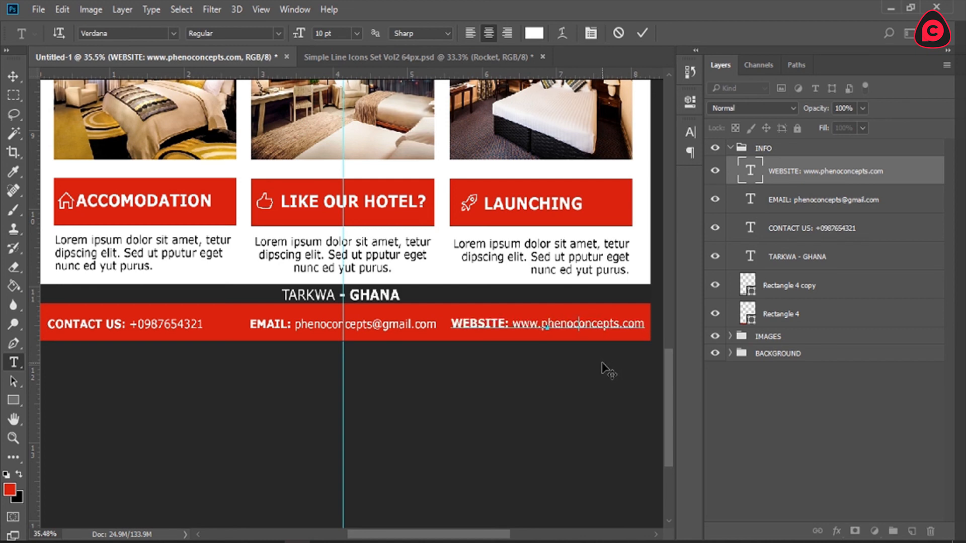
{"action": "left_click", "coordinate": [640, 30]}
Step: Collapse the INFO group and deselect all layers with the whole page in view
{"action": "key", "text": "z"}
{"action": "left_click", "coordinate": [400, 31]}
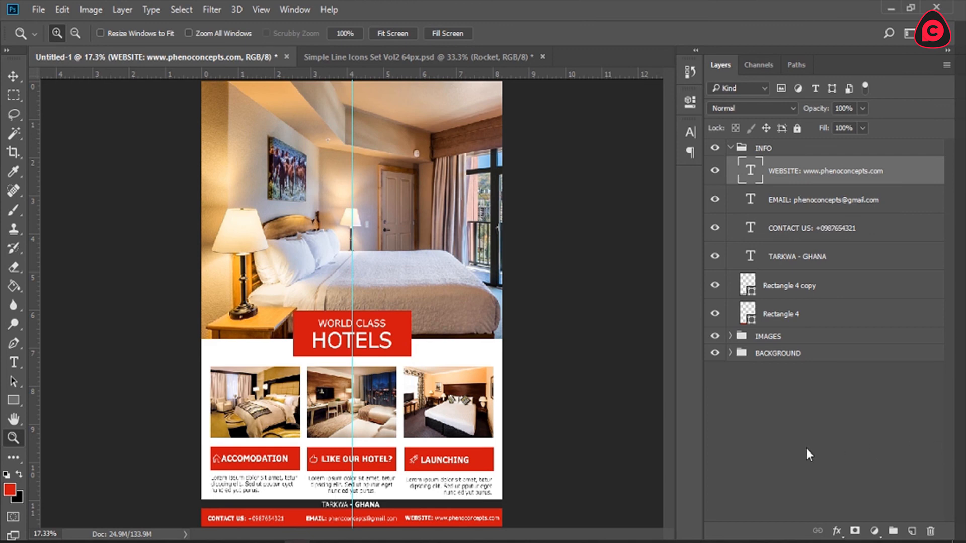
{"action": "left_click", "coordinate": [730, 148]}
{"action": "left_click", "coordinate": [787, 284]}
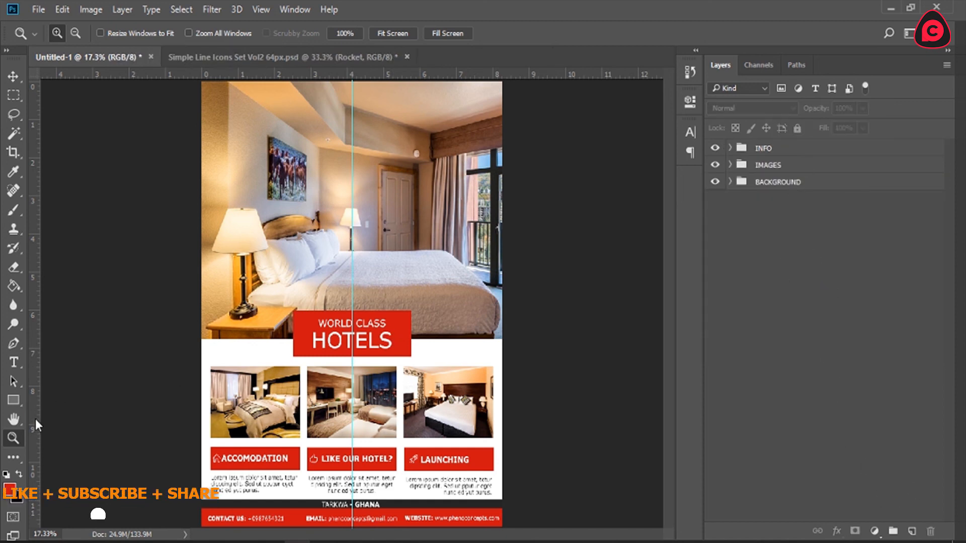
Step: Duplicate the Rectangle 1 banner shape in the MAIN IMAGE group and place the copy at the top of the layer stack
{"action": "left_click", "coordinate": [12, 400]}
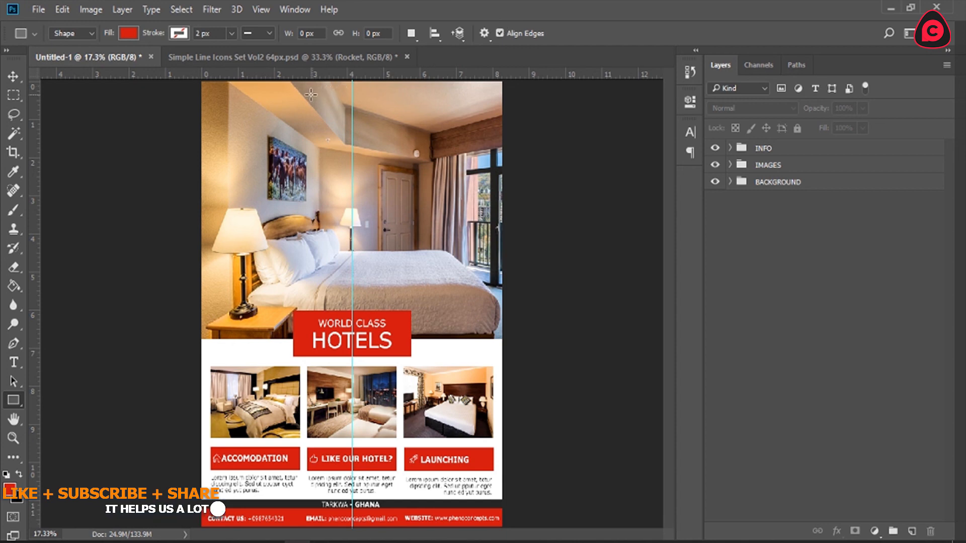
{"action": "left_click", "coordinate": [730, 165]}
{"action": "left_click", "coordinate": [730, 166]}
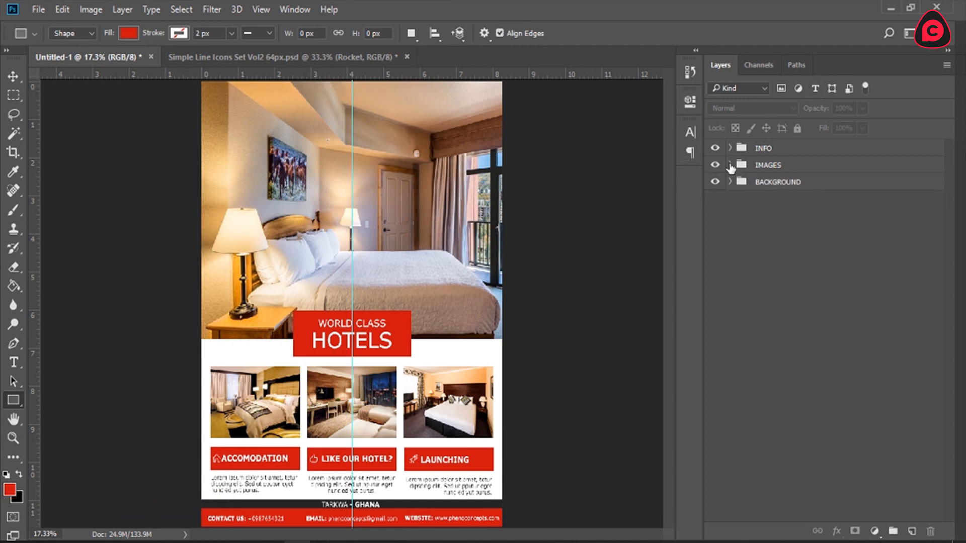
{"action": "left_click", "coordinate": [730, 165]}
{"action": "left_click", "coordinate": [742, 199]}
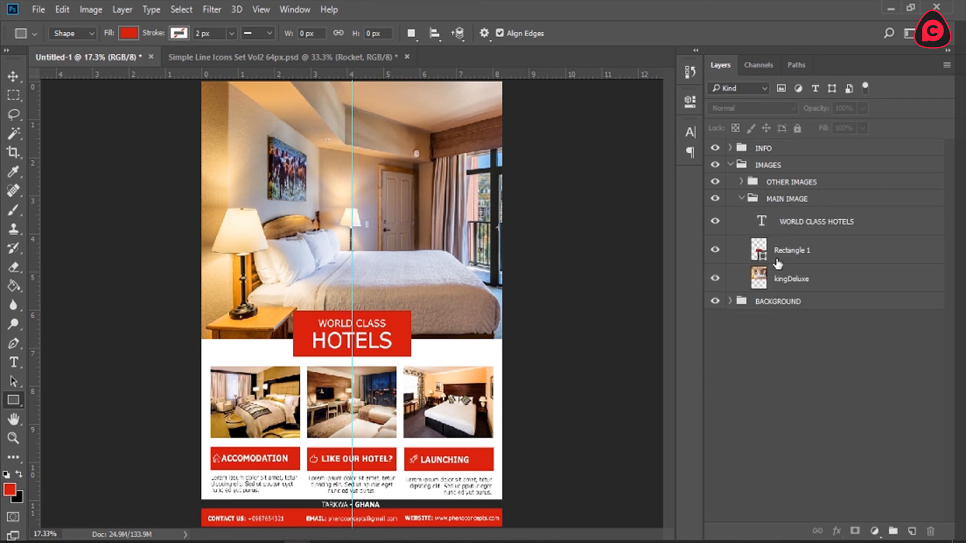
{"action": "left_click", "coordinate": [778, 262]}
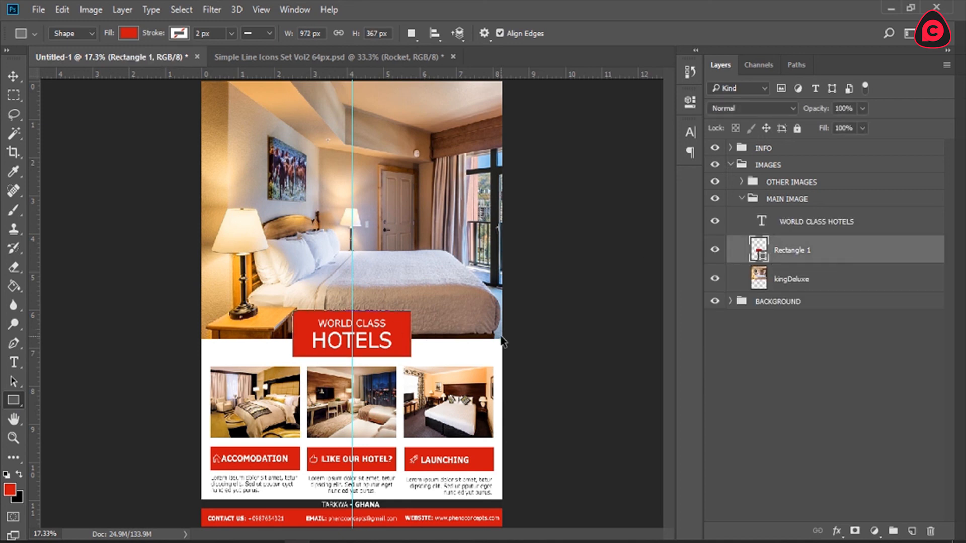
{"action": "key", "text": "ctrl+j"}
{"action": "left_click_drag", "start_coordinate": [795, 254], "coordinate": [775, 143]}
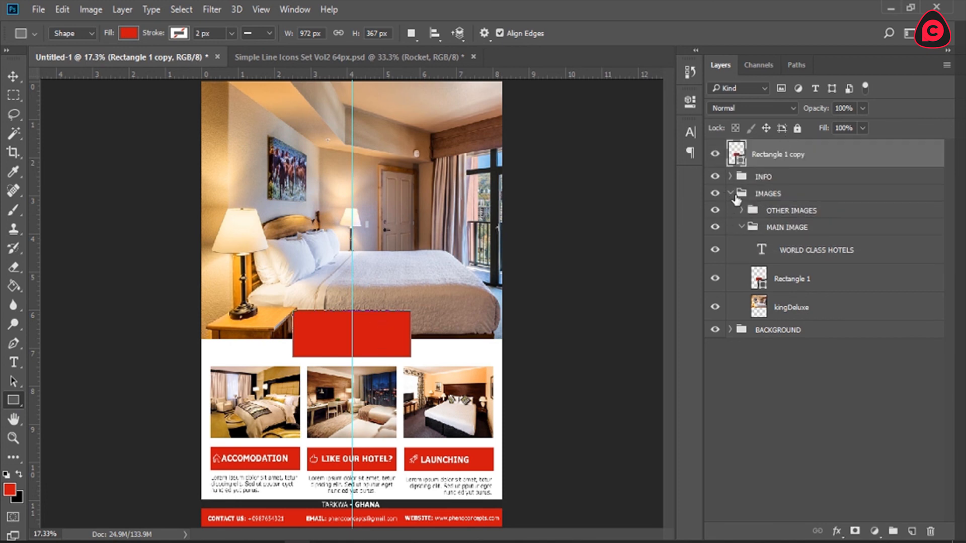
Step: Collapse the image groups and move the copied red rectangle up to the top of the main photo, centred on the guide
{"action": "left_click", "coordinate": [742, 226]}
{"action": "left_click", "coordinate": [730, 196]}
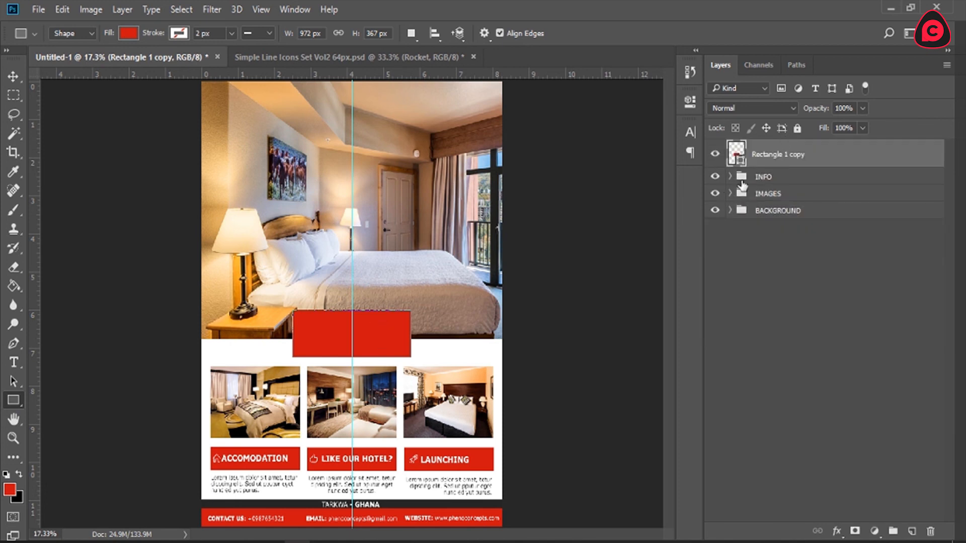
{"action": "key", "text": "v"}
{"action": "left_click_drag", "start_coordinate": [381, 332], "coordinate": [380, 105]}
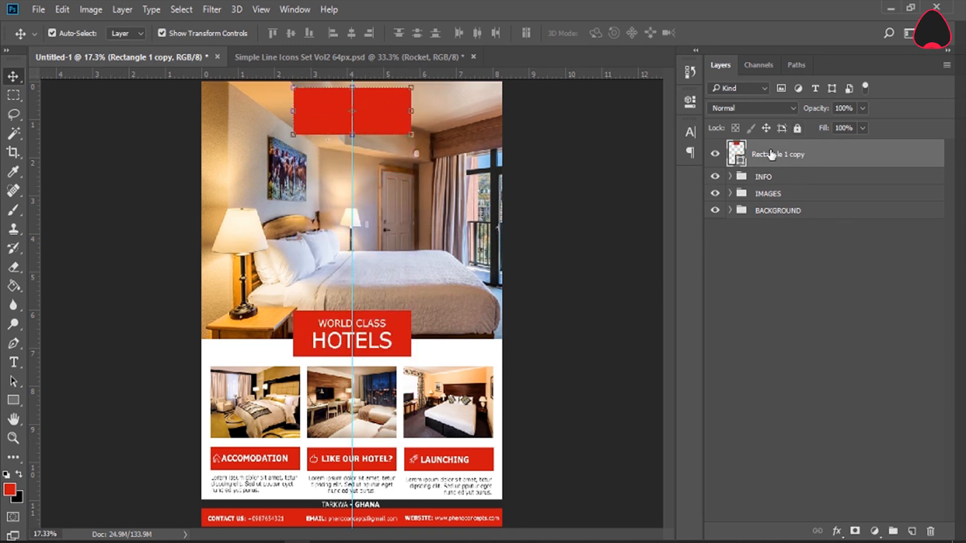
Step: Place the Rectangle 1 copy layer inside the MAIN IMAGE group, above the WORLD CLASS HOTELS text
{"action": "left_click", "coordinate": [729, 193]}
{"action": "left_click_drag", "start_coordinate": [769, 158], "coordinate": [765, 227]}
{"action": "left_click", "coordinate": [743, 198]}
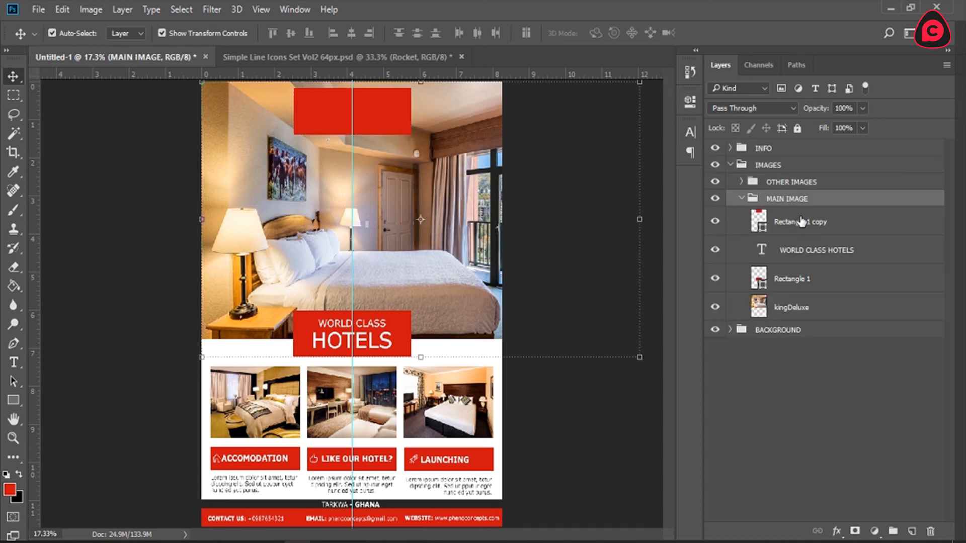
{"action": "left_click", "coordinate": [777, 224]}
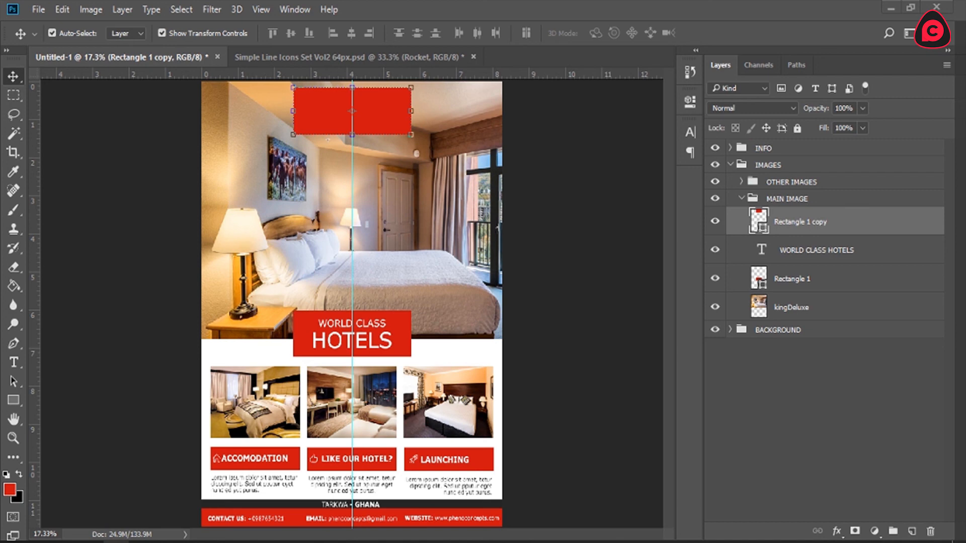
Step: Open Logo 2018.png and close the Simple Line Icons document without saving it
{"action": "left_click_drag", "start_coordinate": [116, 542], "coordinate": [539, 66]}
{"action": "left_click", "coordinate": [470, 57]}
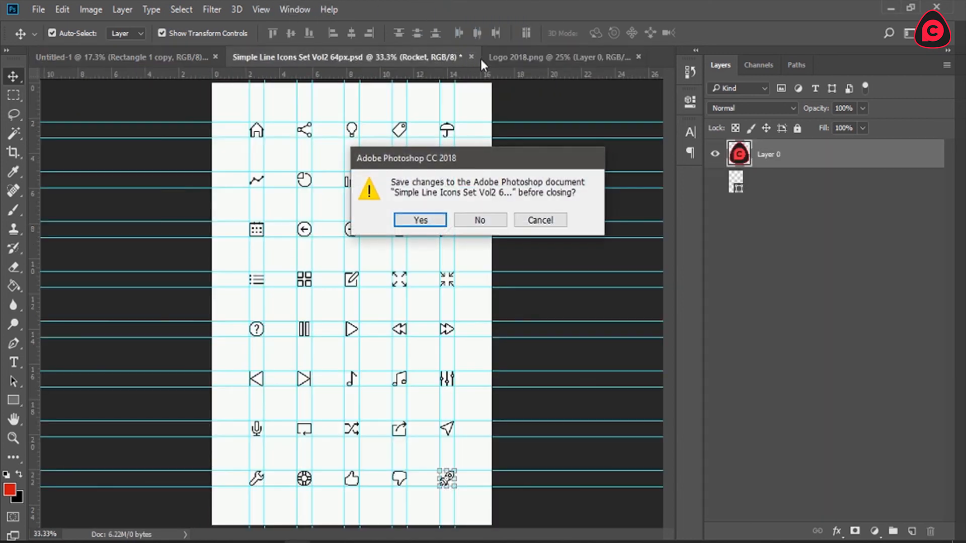
{"action": "left_click", "coordinate": [480, 220]}
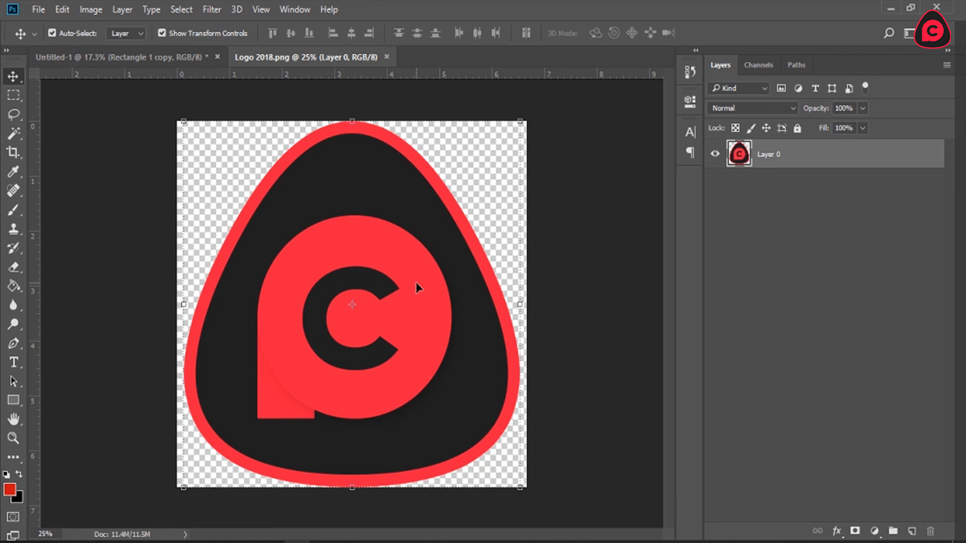
Step: Cut the logo out of Logo 2018.png and close that file without saving
{"action": "key", "text": "Delete"}
{"action": "key", "text": "ctrl+w"}
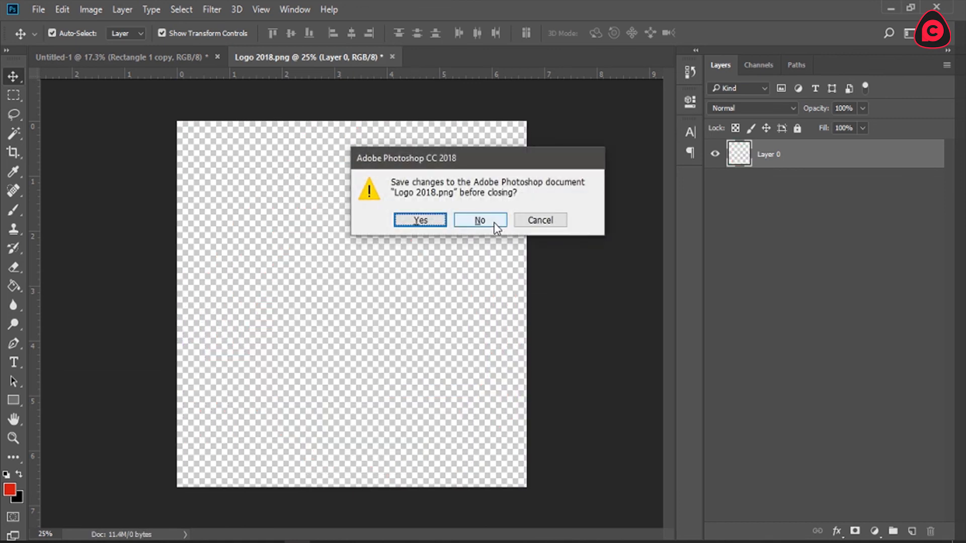
{"action": "left_click", "coordinate": [480, 220]}
Step: Paste the logo into the layout, scale it to about 13.4% and place it on the upper red rectangle
{"action": "key", "text": "ctrl"}
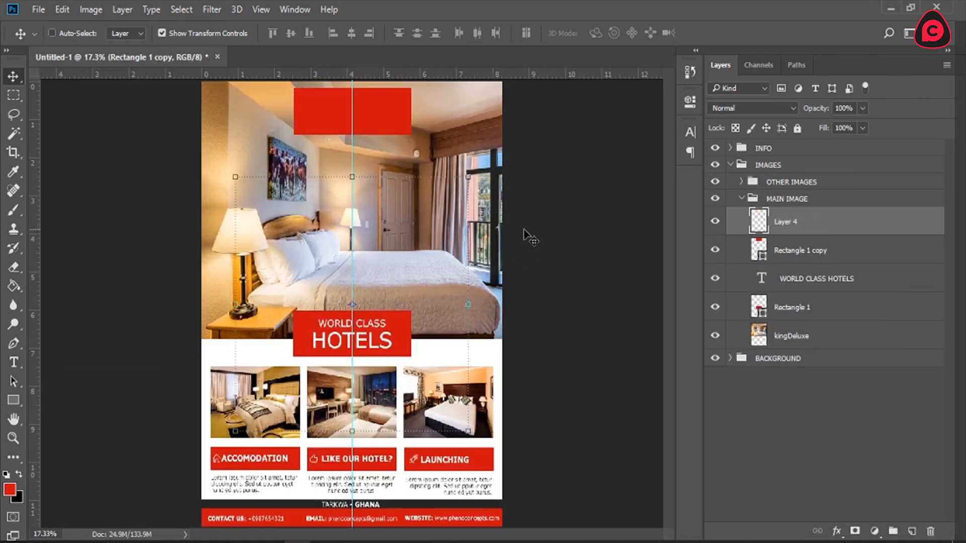
{"action": "key", "text": "ctrl+v"}
{"action": "key", "text": "ctrl+t"}
{"action": "left_click_drag", "start_coordinate": [468, 177], "coordinate": [384, 275]}
{"action": "left_click_drag", "start_coordinate": [369, 323], "coordinate": [366, 135]}
{"action": "left_click_drag", "start_coordinate": [377, 87], "coordinate": [373, 97]}
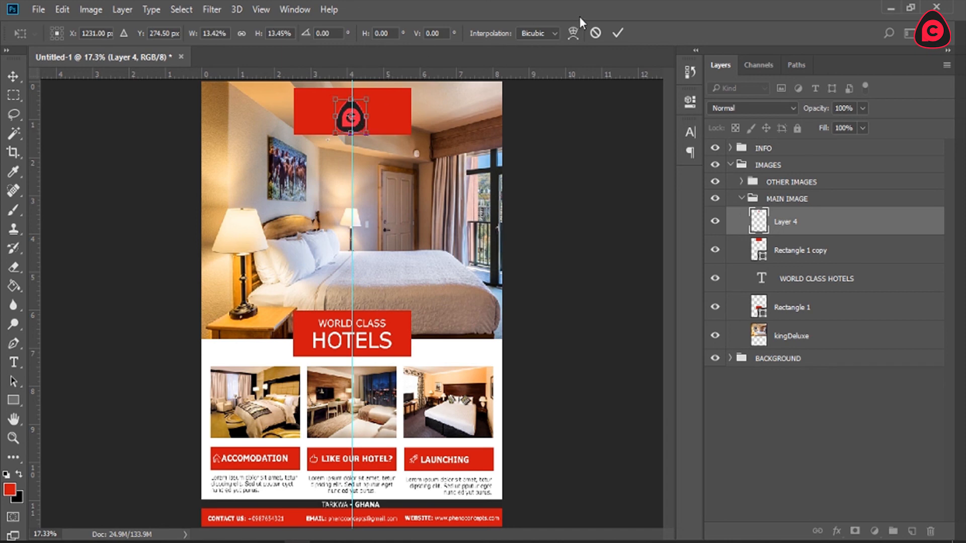
{"action": "left_click", "coordinate": [618, 33]}
Step: Move the logo slightly upward on the red rectangle, keeping it centred on the vertical guide
{"action": "key", "text": "z"}
{"action": "left_click_drag", "start_coordinate": [322, 89], "coordinate": [420, 133]}
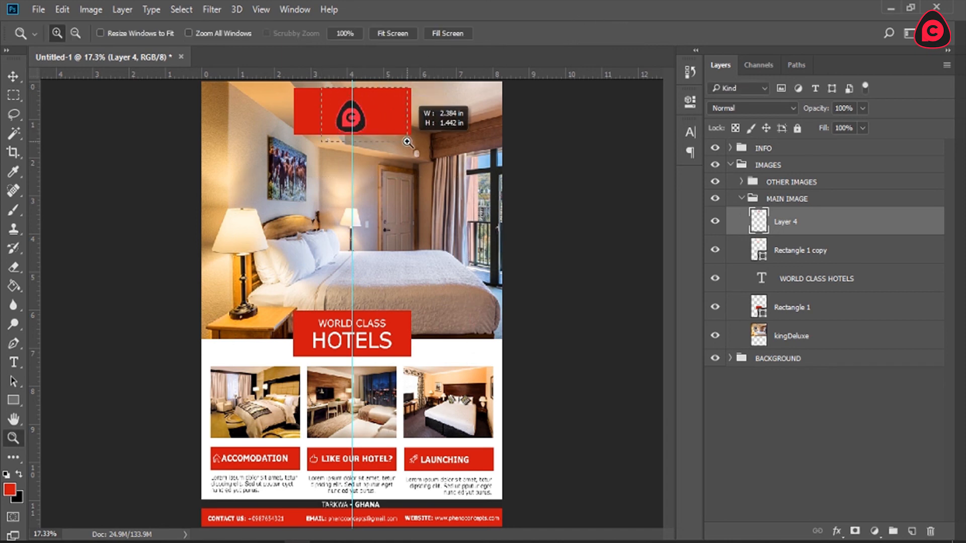
{"action": "scroll", "coordinate": [334, 153], "scroll_direction": "up", "scroll_amount": 1}
{"action": "key", "text": "v"}
{"action": "left_click_drag", "start_coordinate": [220, 312], "coordinate": [263, 266]}
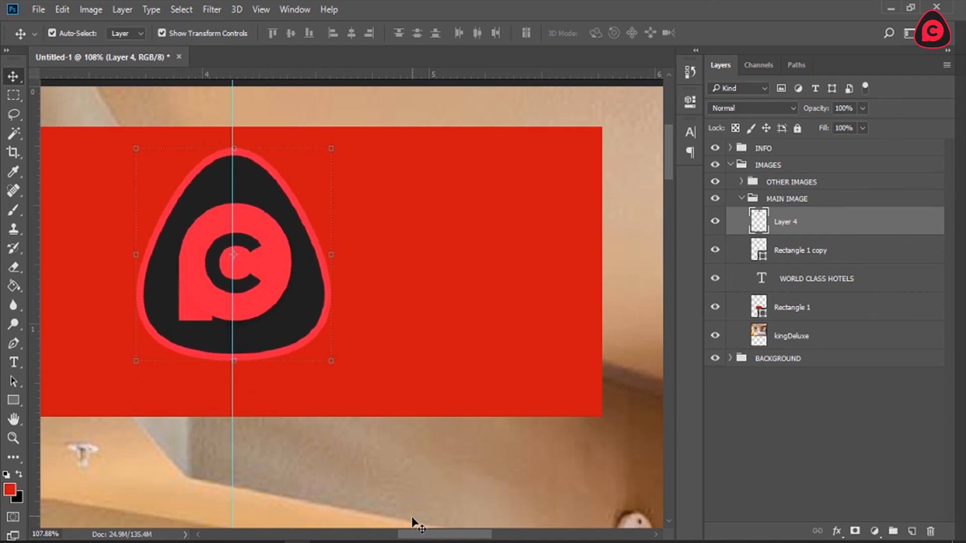
{"action": "scroll", "coordinate": [487, 495], "scroll_direction": "left", "scroll_amount": 3}
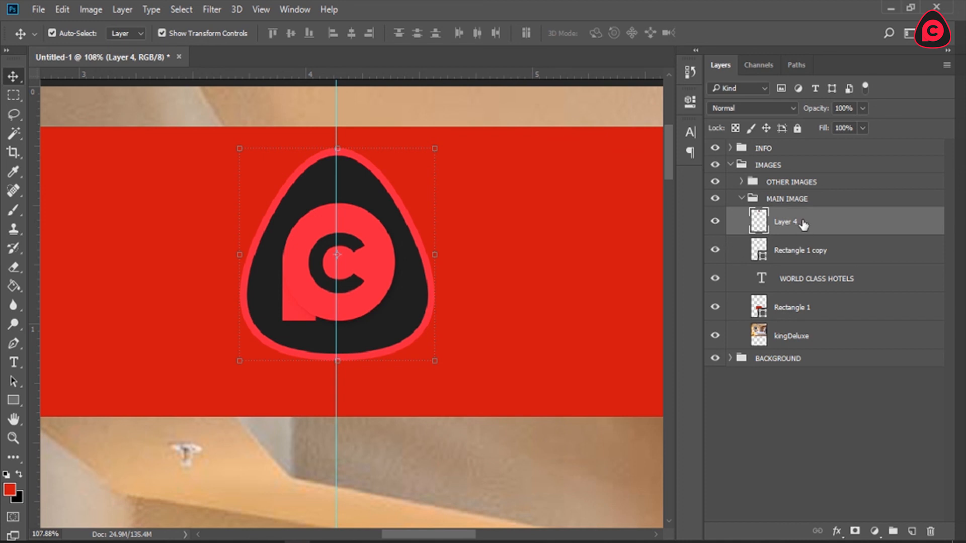
Step: Fill the logo's outer border and inner P shape with the red foreground colour using the Paint Bucket tool
{"action": "left_click", "coordinate": [14, 286]}
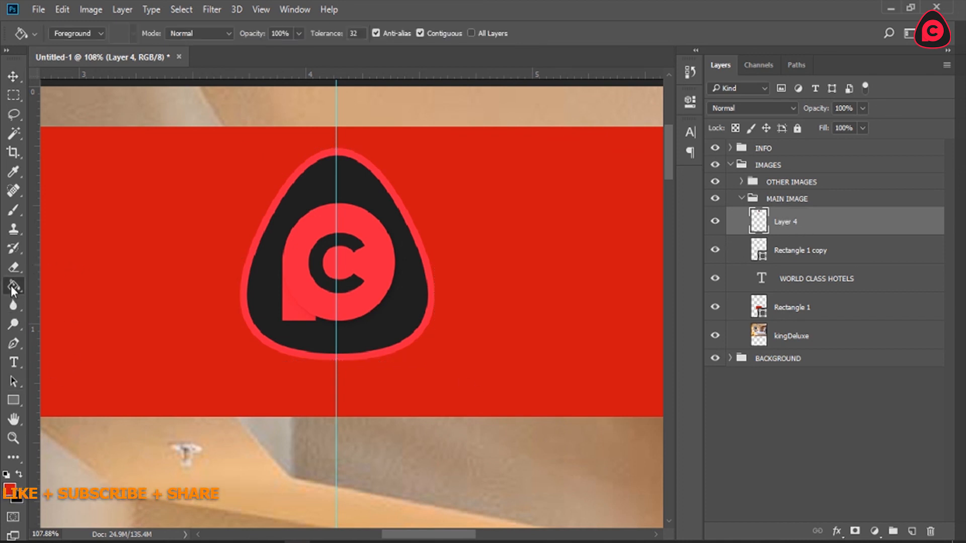
{"action": "left_click", "coordinate": [246, 302]}
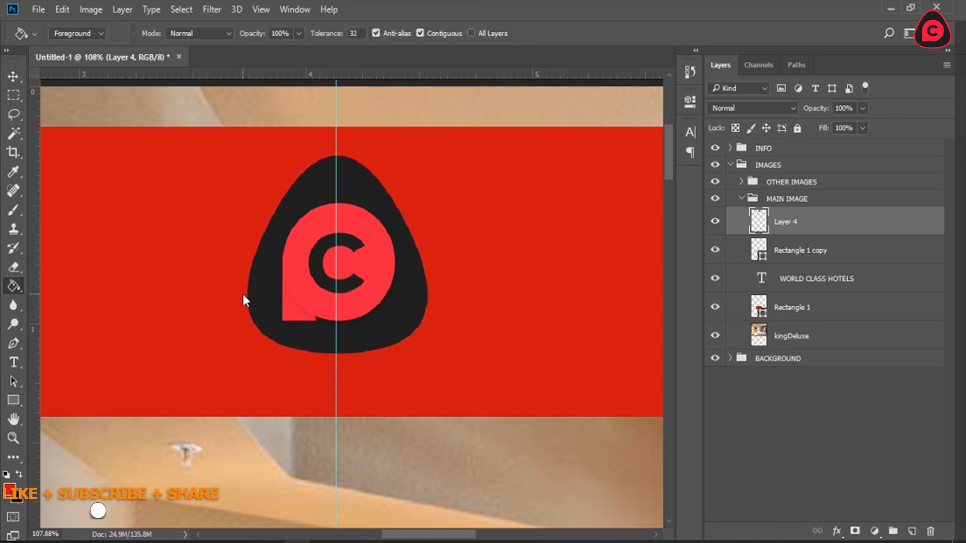
{"action": "left_click", "coordinate": [316, 297]}
{"action": "key", "text": "z"}
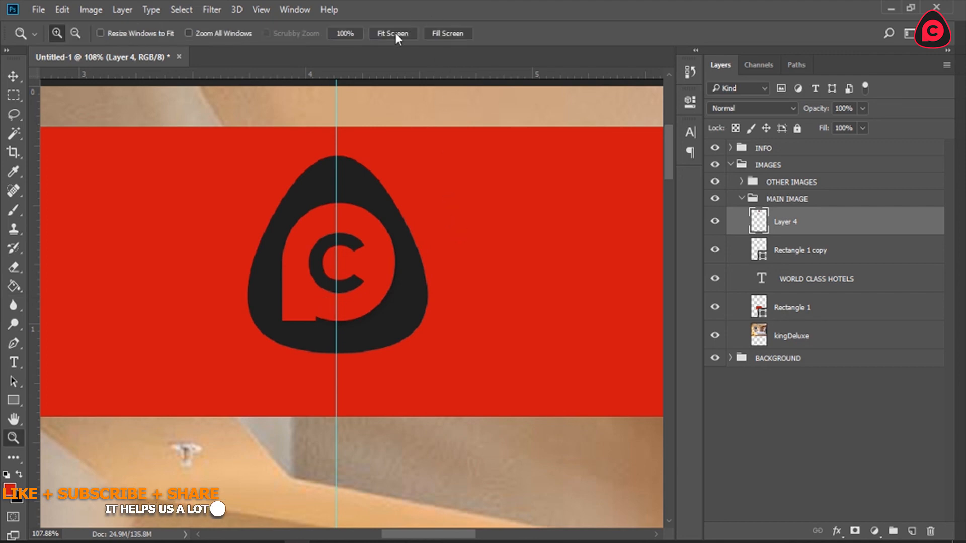
{"action": "left_click", "coordinate": [393, 33]}
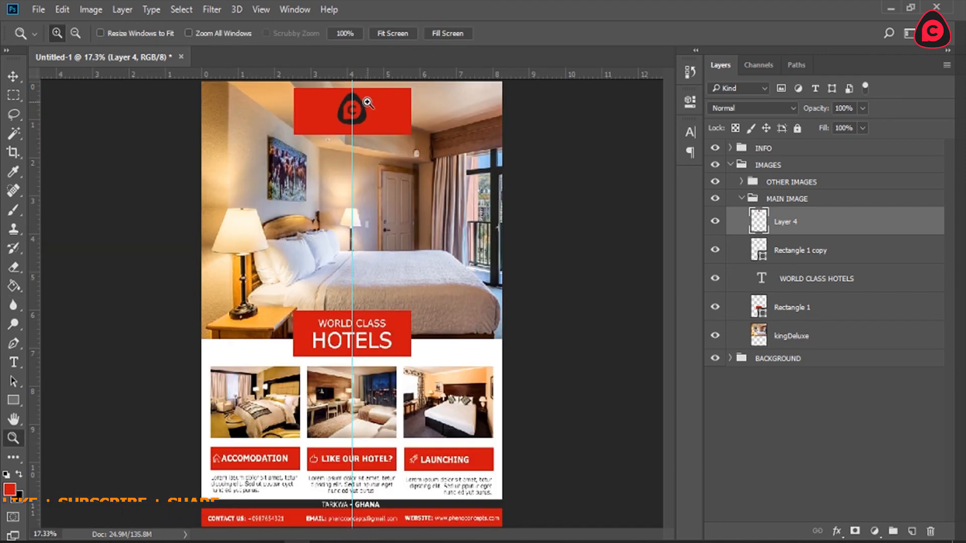
{"action": "key", "text": "v"}
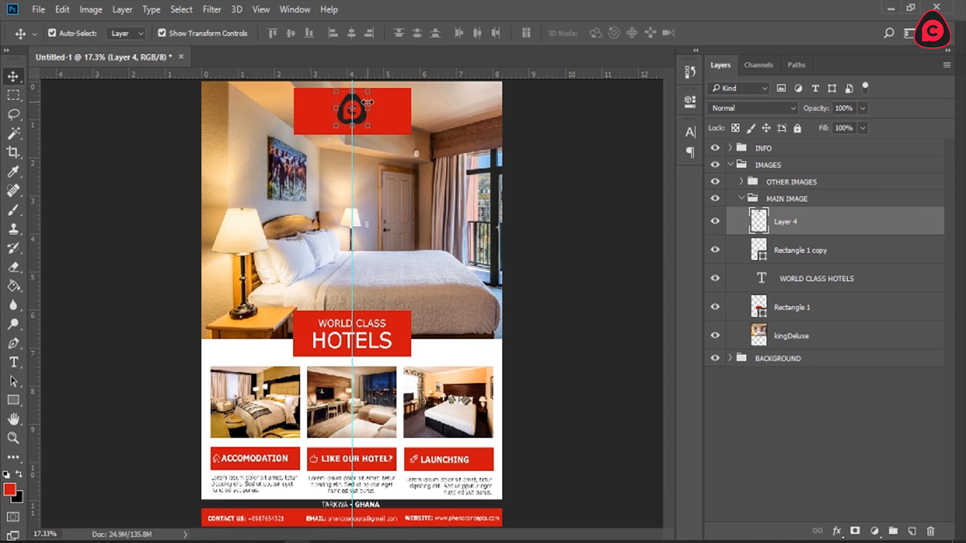
{"action": "left_click", "coordinate": [808, 250]}
{"action": "key", "text": "ctrl+t"}
{"action": "mouse_move", "coordinate": [411, 111]}
{"action": "left_mouse_down"}
{"action": "mouse_move", "coordinate": [378, 110]}
{"action": "mouse_move", "coordinate": [414, 111]}
{"action": "left_mouse_up"}
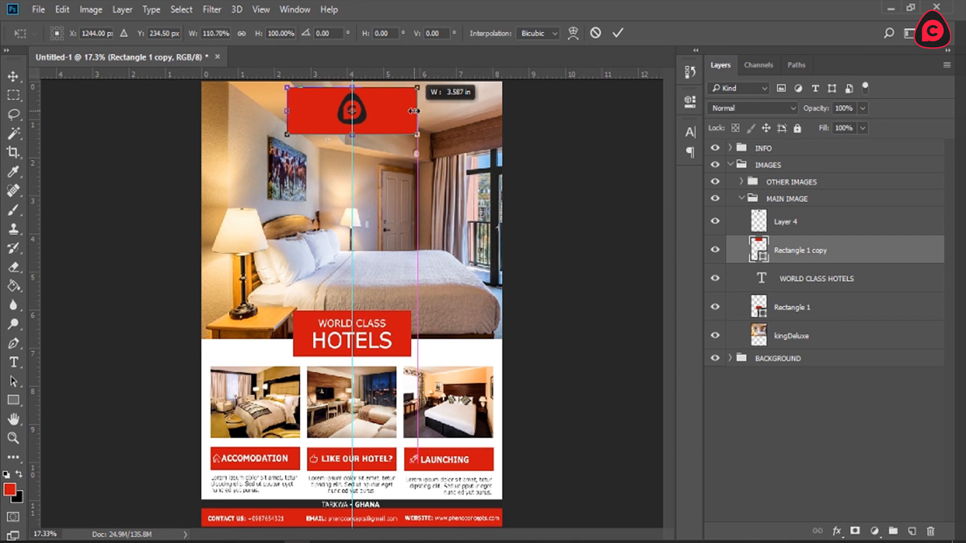
{"action": "left_click", "coordinate": [596, 32]}
Step: Lower the upper edge of the copied red rectangle to reduce its height to about 35%, behind the logo's base
{"action": "key", "text": "z"}
{"action": "left_click", "coordinate": [352, 99]}
{"action": "left_click", "coordinate": [352, 99]}
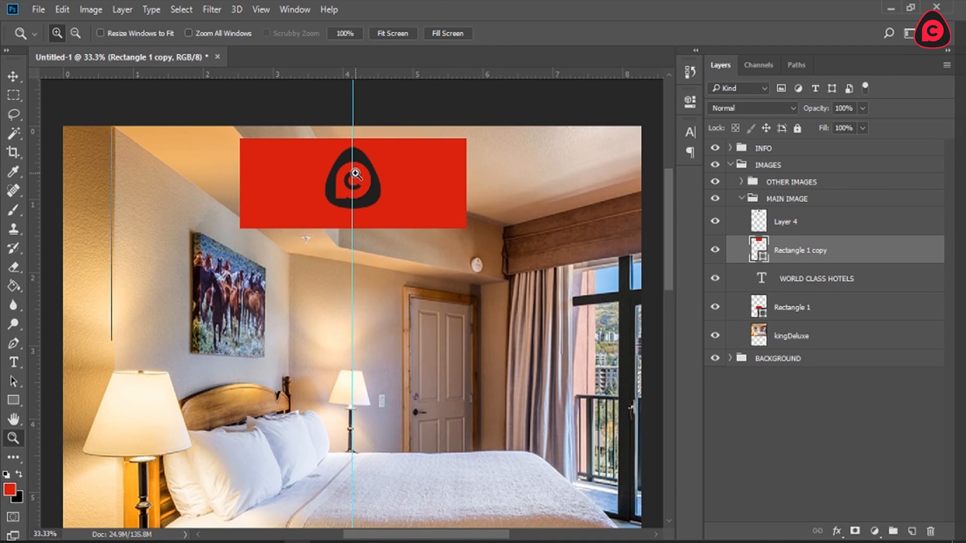
{"action": "left_click", "coordinate": [353, 183]}
{"action": "key", "text": "v"}
{"action": "left_click_drag", "start_coordinate": [354, 122], "coordinate": [355, 210]}
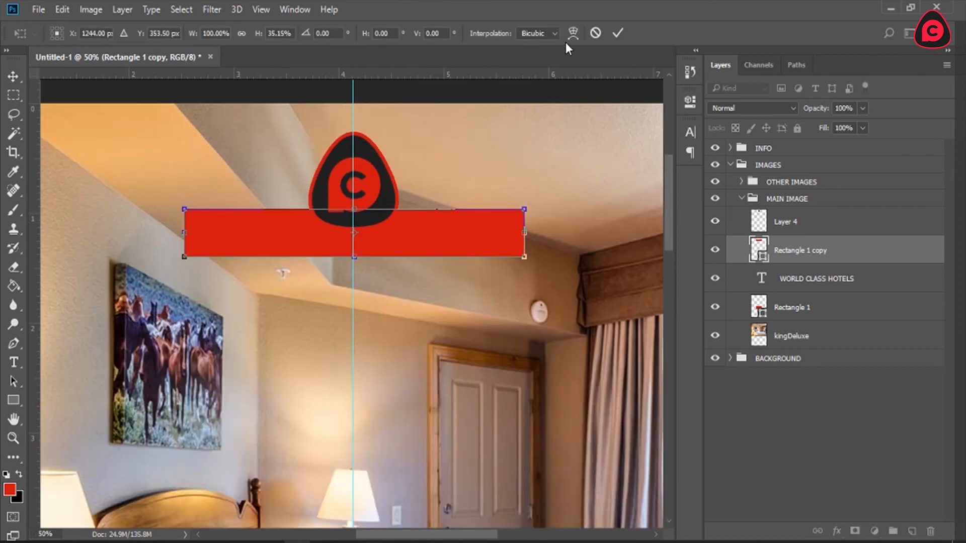
{"action": "left_click", "coordinate": [617, 32]}
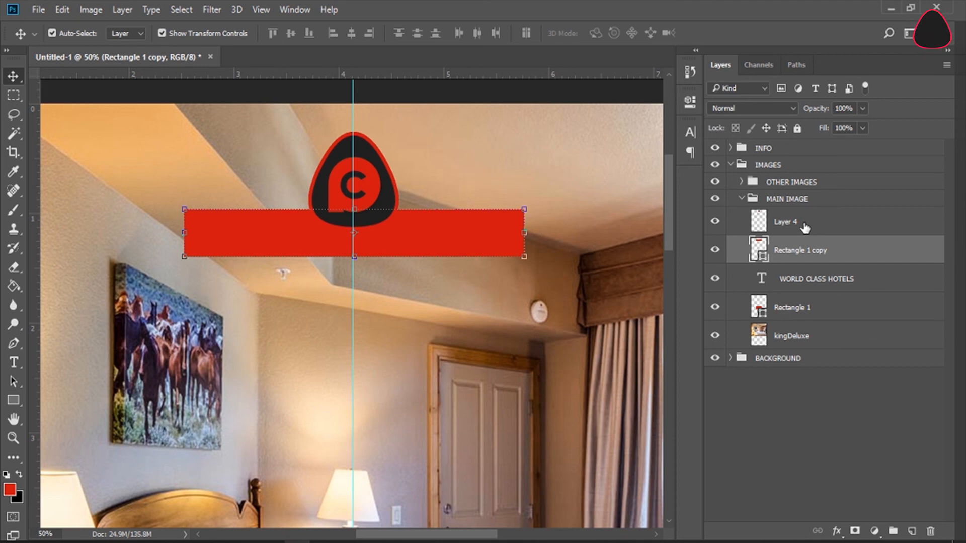
Step: Move the logo up and the copied red rectangle down so the rectangle sits just below the logo, centred on the vertical guide
{"action": "left_click", "coordinate": [805, 228]}
{"action": "left_click_drag", "start_coordinate": [388, 190], "coordinate": [388, 174]}
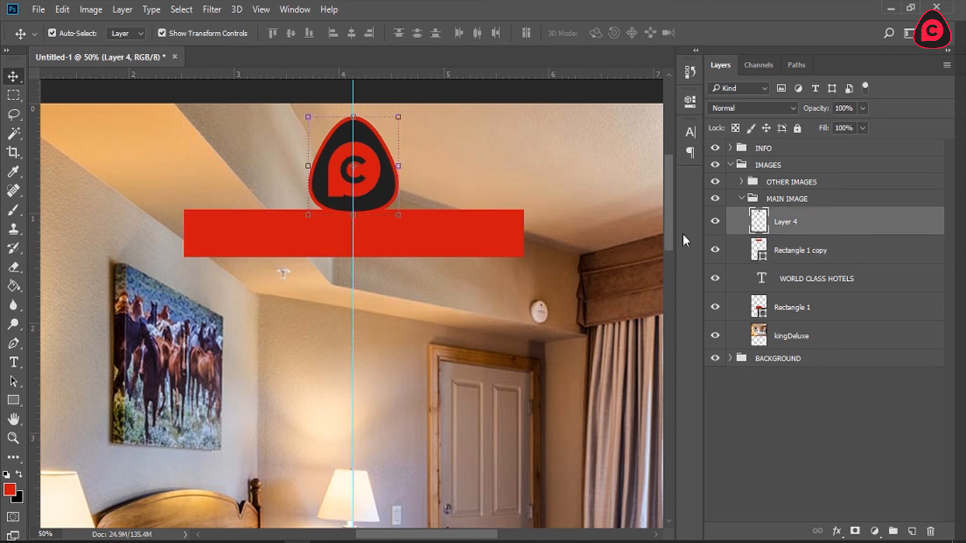
{"action": "left_click", "coordinate": [805, 254]}
{"action": "left_click_drag", "start_coordinate": [391, 243], "coordinate": [384, 258]}
Step: Add the text PHENO HOTEL on a new layer over the copied red rectangle
{"action": "left_click", "coordinate": [912, 531]}
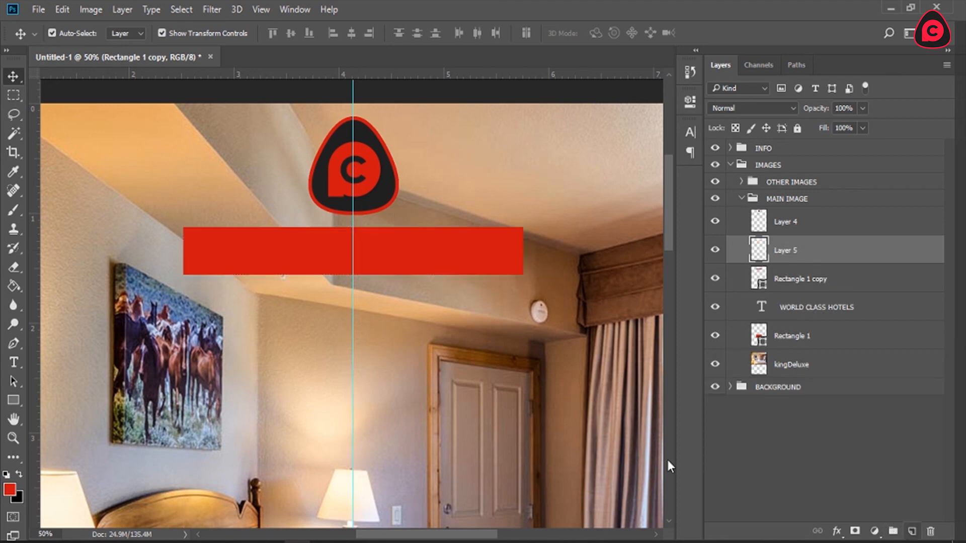
{"action": "left_click", "coordinate": [14, 362]}
{"action": "left_click", "coordinate": [324, 275]}
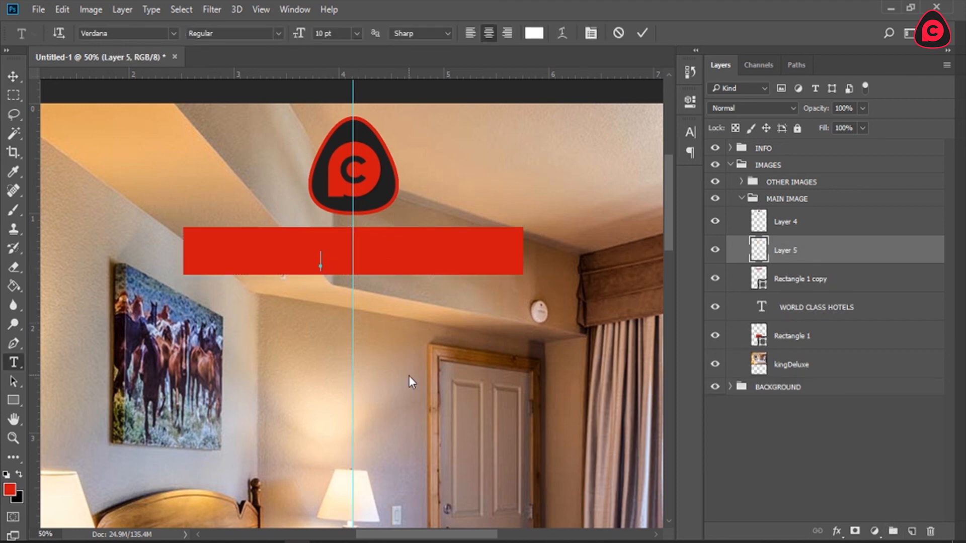
{"action": "type", "text": "PHENO"}
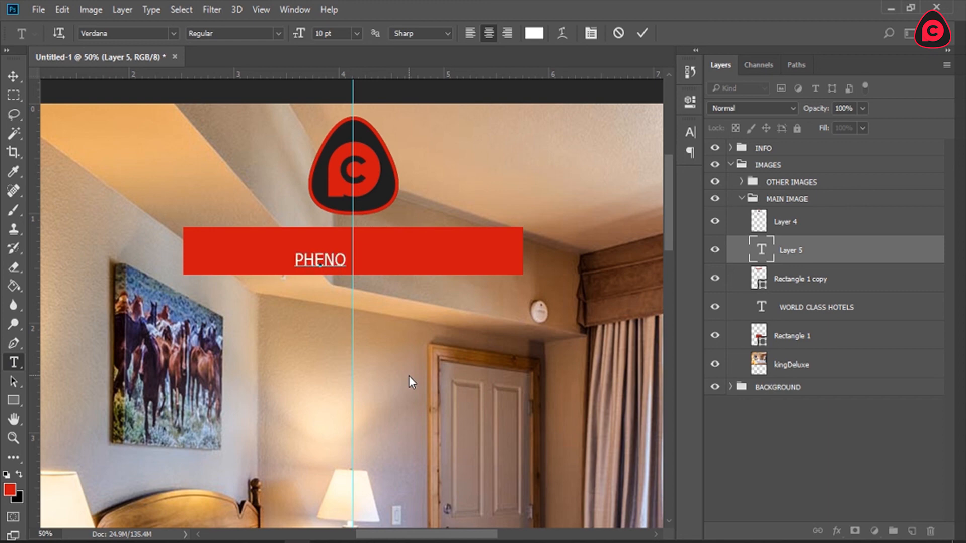
{"action": "type", "text": " HOTEL"}
Step: Format the PHENO HOTEL text as 14 pt Verdana Bold and centre it on the red rectangle
{"action": "key", "text": "ctrl+a"}
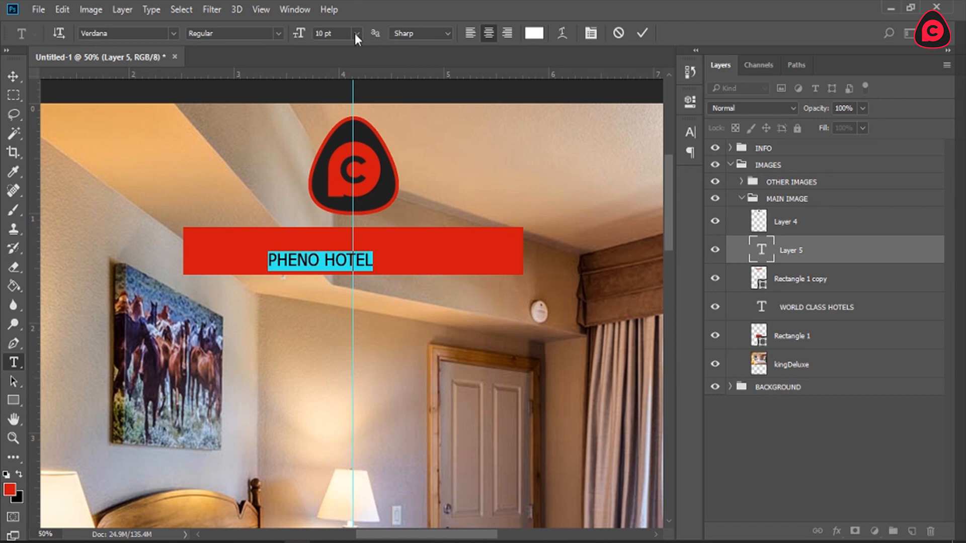
{"action": "left_click", "coordinate": [356, 33]}
{"action": "left_click", "coordinate": [354, 181]}
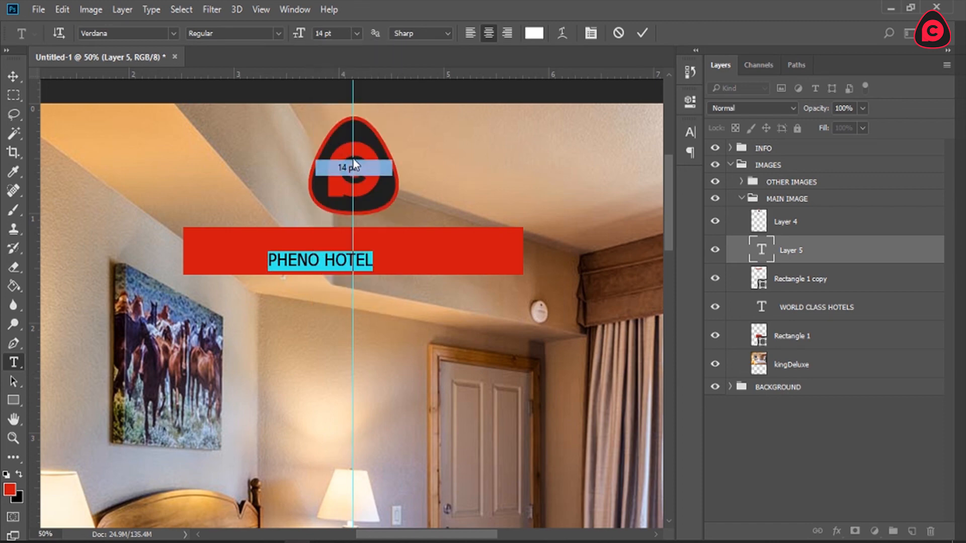
{"action": "left_click", "coordinate": [276, 34]}
{"action": "left_click", "coordinate": [275, 67]}
{"action": "left_click", "coordinate": [326, 259]}
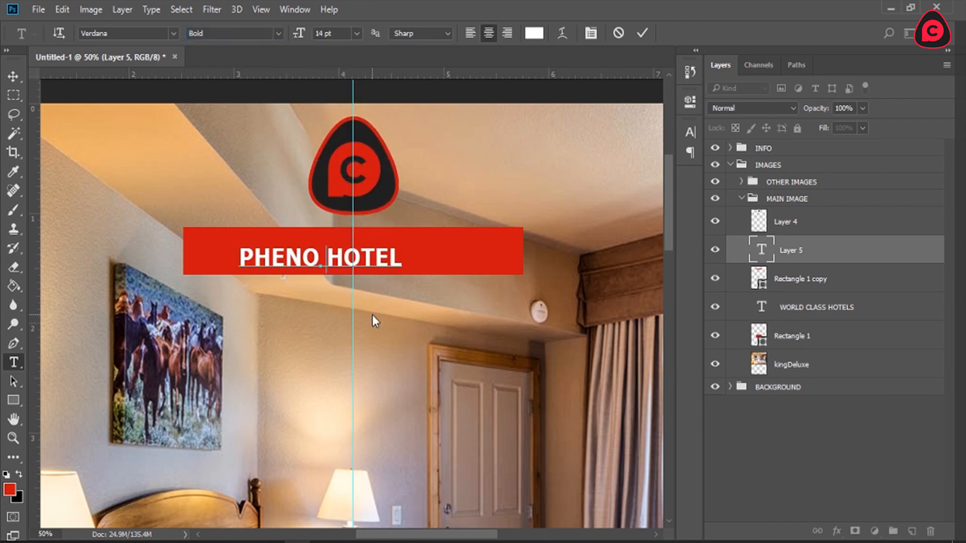
{"action": "left_click_drag", "start_coordinate": [389, 296], "coordinate": [422, 289]}
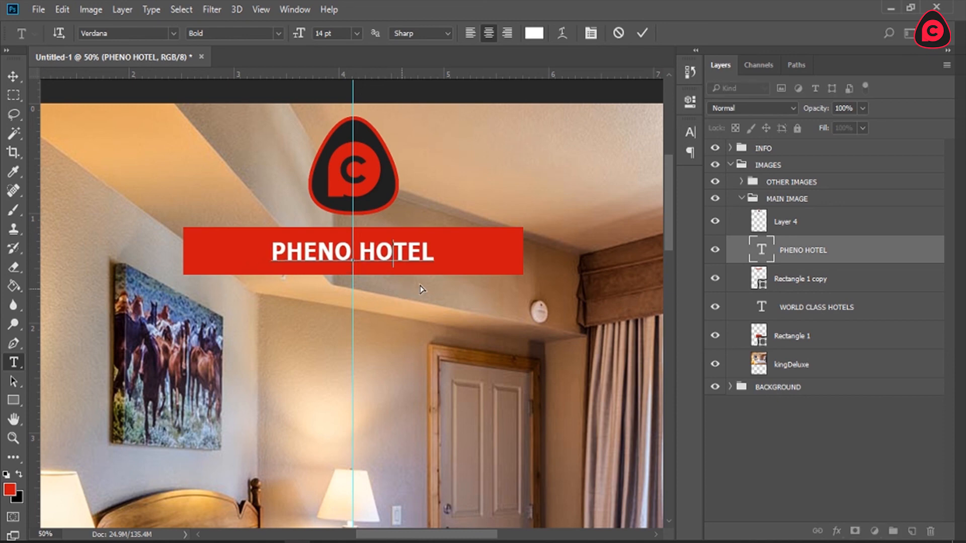
{"action": "left_click", "coordinate": [641, 34]}
{"action": "key", "text": "v"}
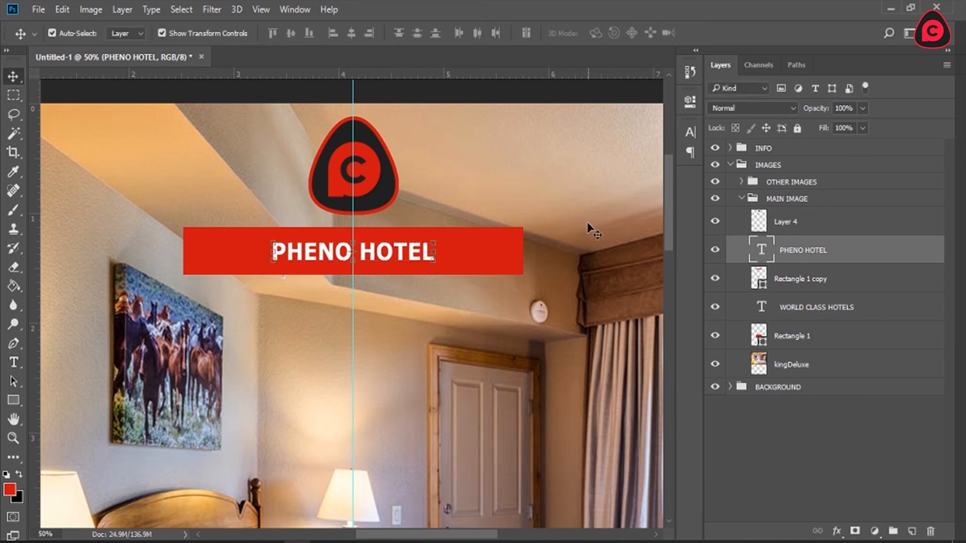
Step: Narrow the red rectangle behind PHENO HOTEL symmetrically to about 66% of its width, about 2.14 in
{"action": "left_click", "coordinate": [816, 284]}
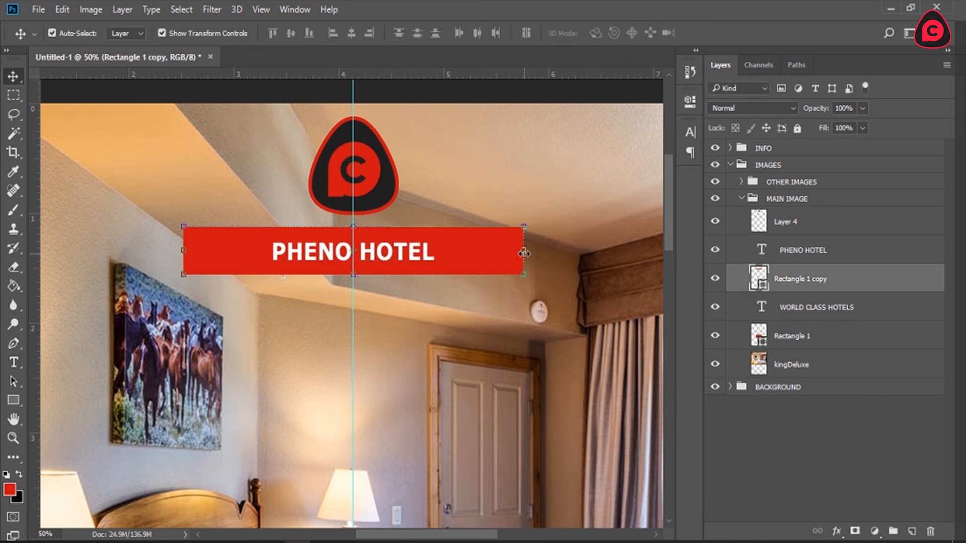
{"action": "left_click_drag", "start_coordinate": [524, 254], "coordinate": [468, 253]}
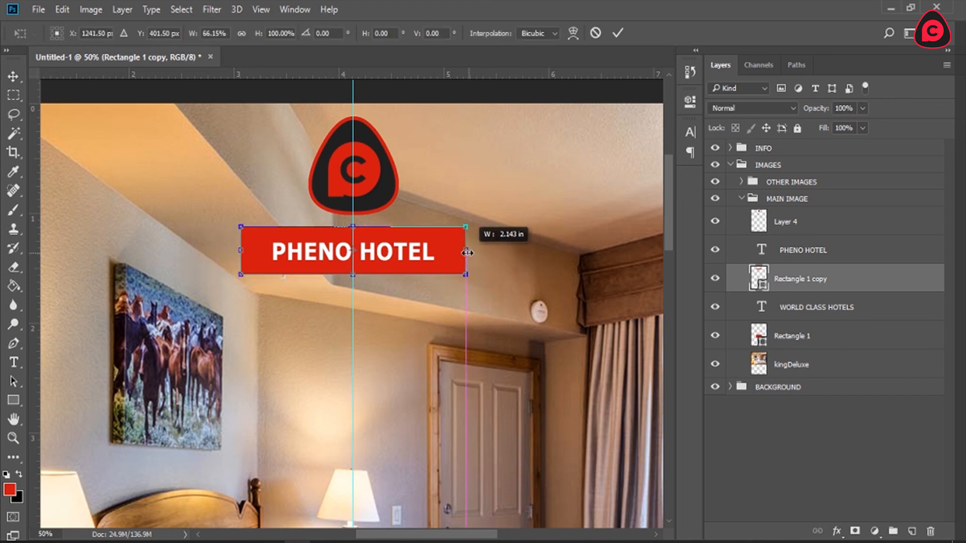
{"action": "left_click", "coordinate": [617, 32]}
Step: Deselect all layers and collapse the MAIN IMAGE and IMAGES layer groups, with the whole page fitted in view
{"action": "key", "text": "z"}
{"action": "left_click", "coordinate": [392, 33]}
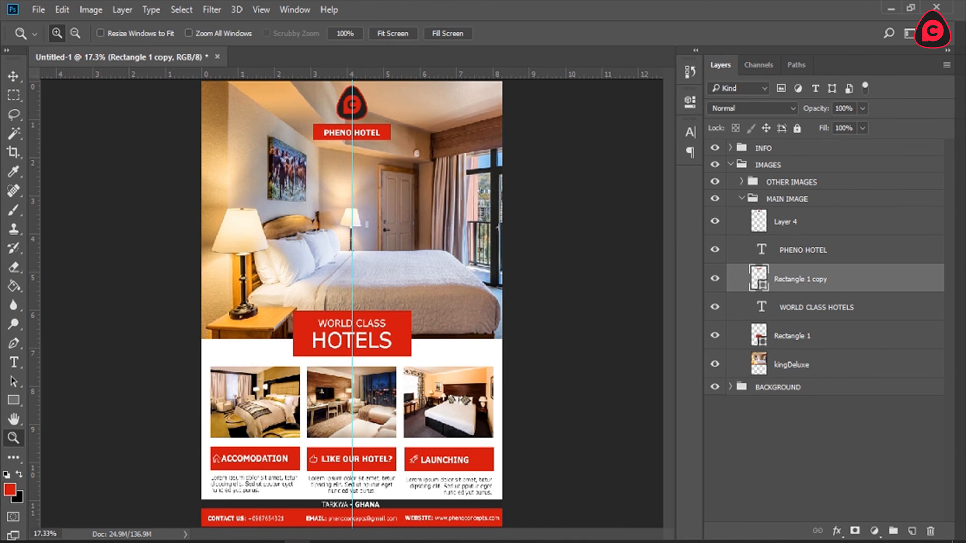
{"action": "left_click", "coordinate": [813, 469]}
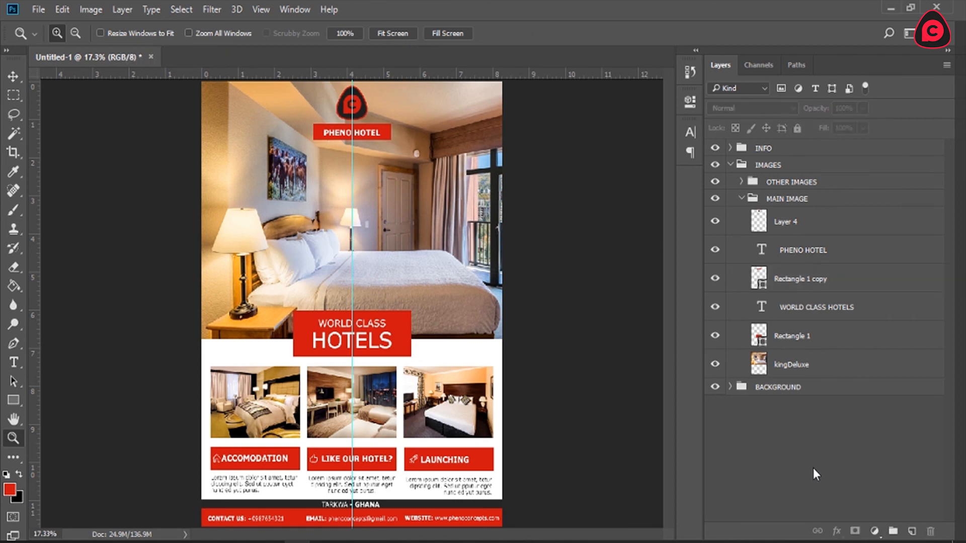
{"action": "left_click", "coordinate": [742, 199]}
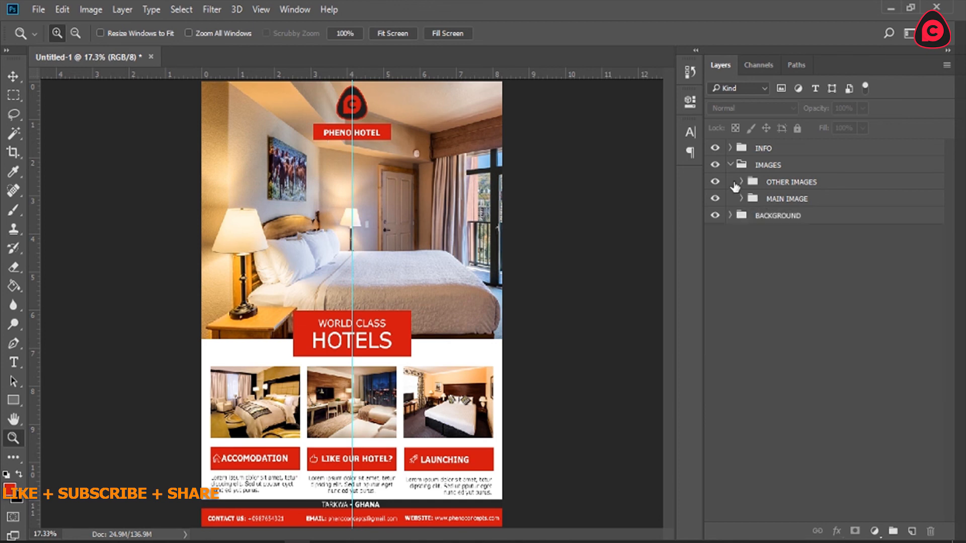
{"action": "left_click", "coordinate": [730, 165]}
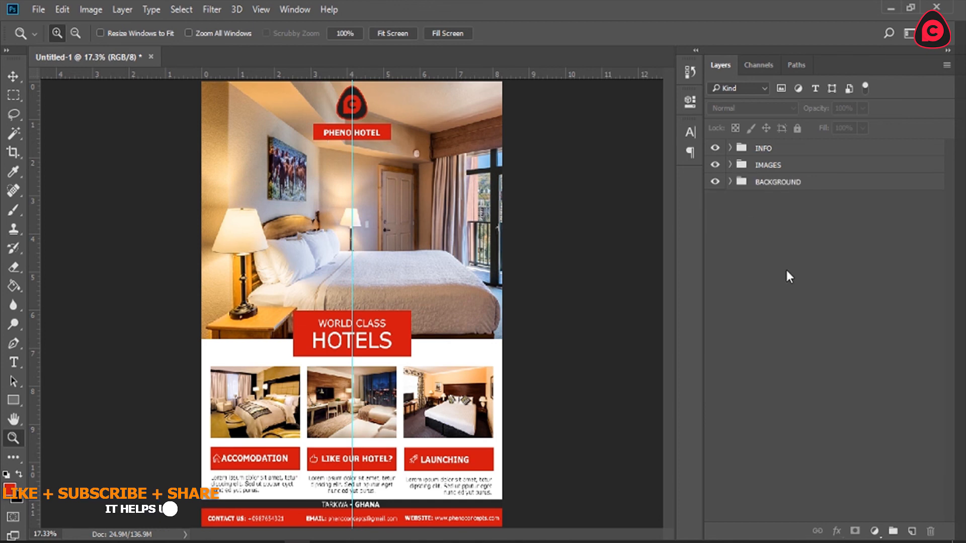